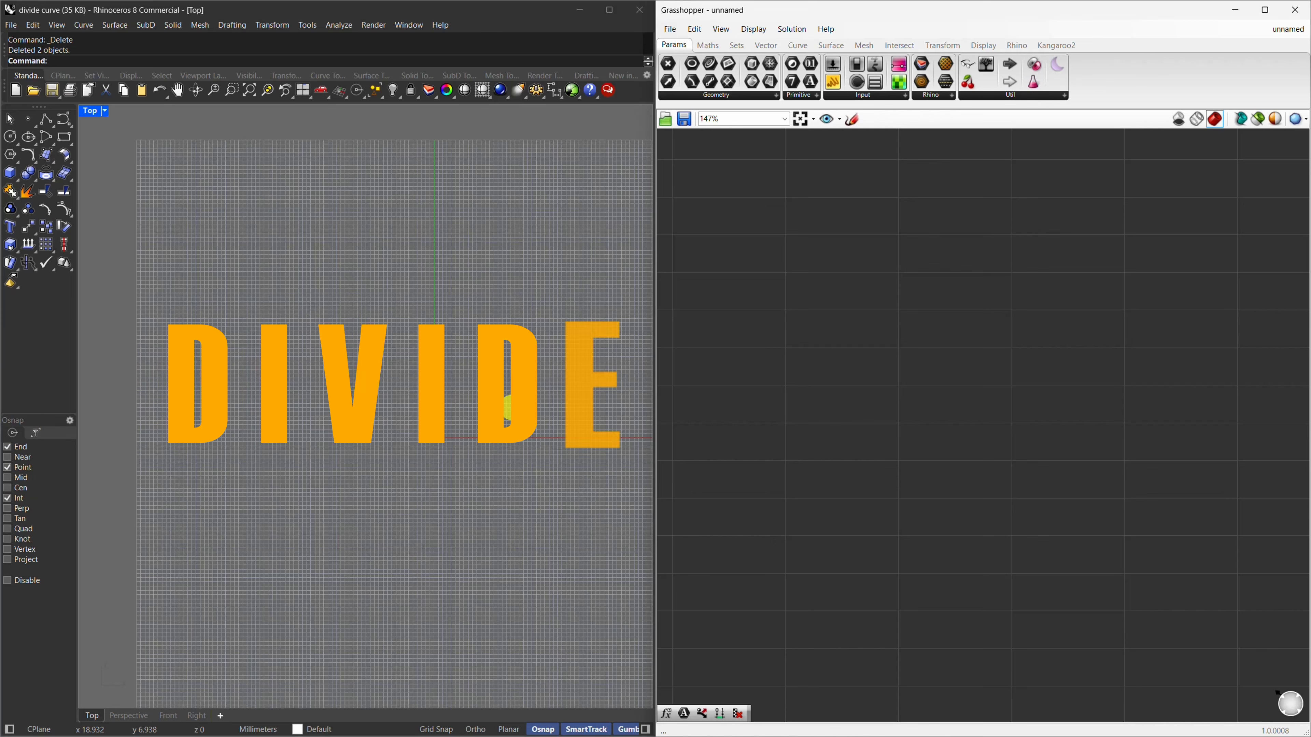
Add a Divide Curve component to the middle of the empty Grasshopper canvas.
double_click(952, 398)
text(divide curve)
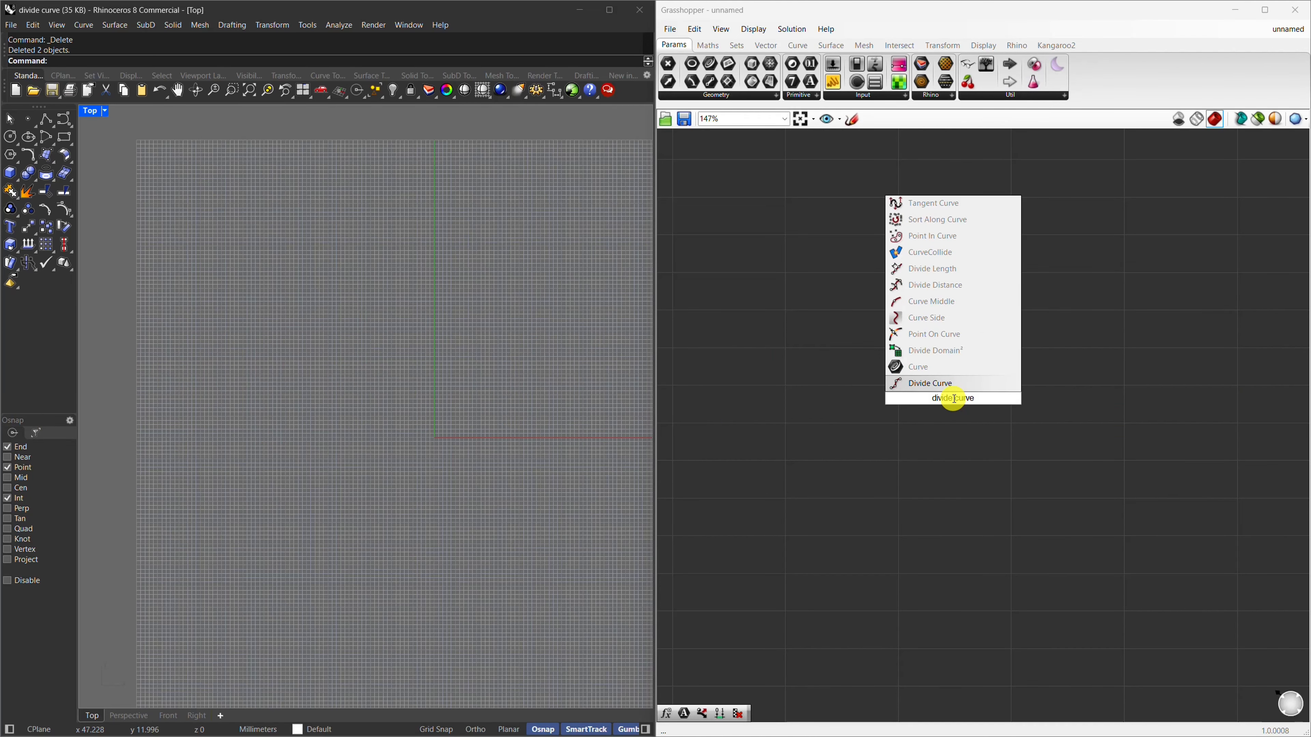
key(Return)
Add a Bifocals component to label the canvas components, and reposition the Divide Curve component.
scroll(953, 398, up, 1)
double_click(776, 183)
text(bifoca)
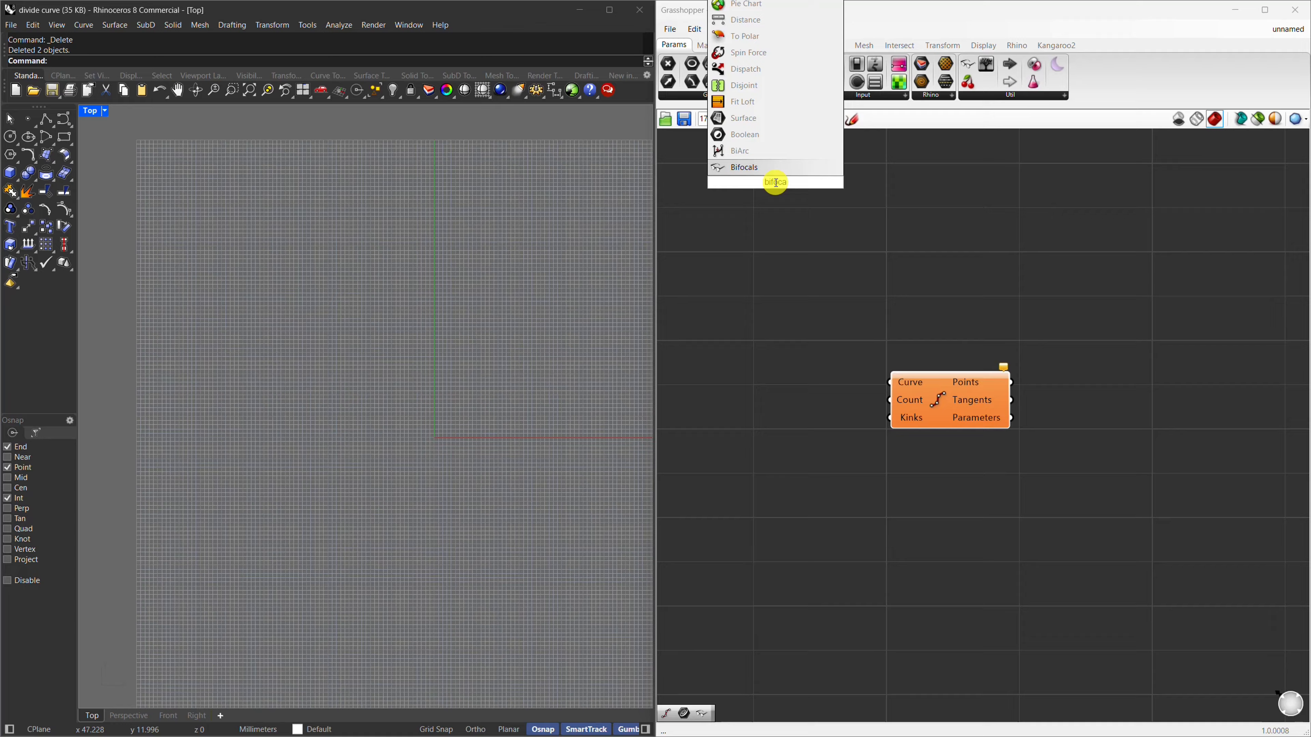
key(Return)
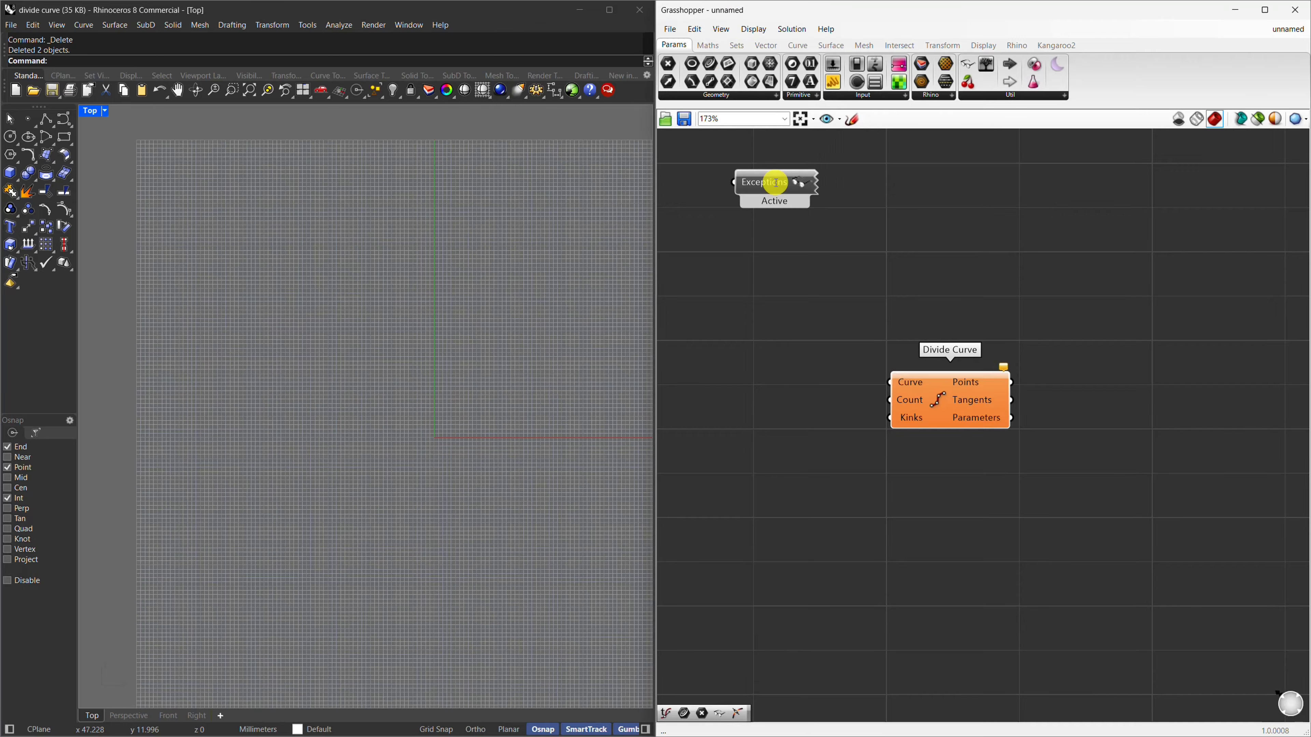
scroll(991, 465, up, 2)
drag(944, 387, 986, 444)
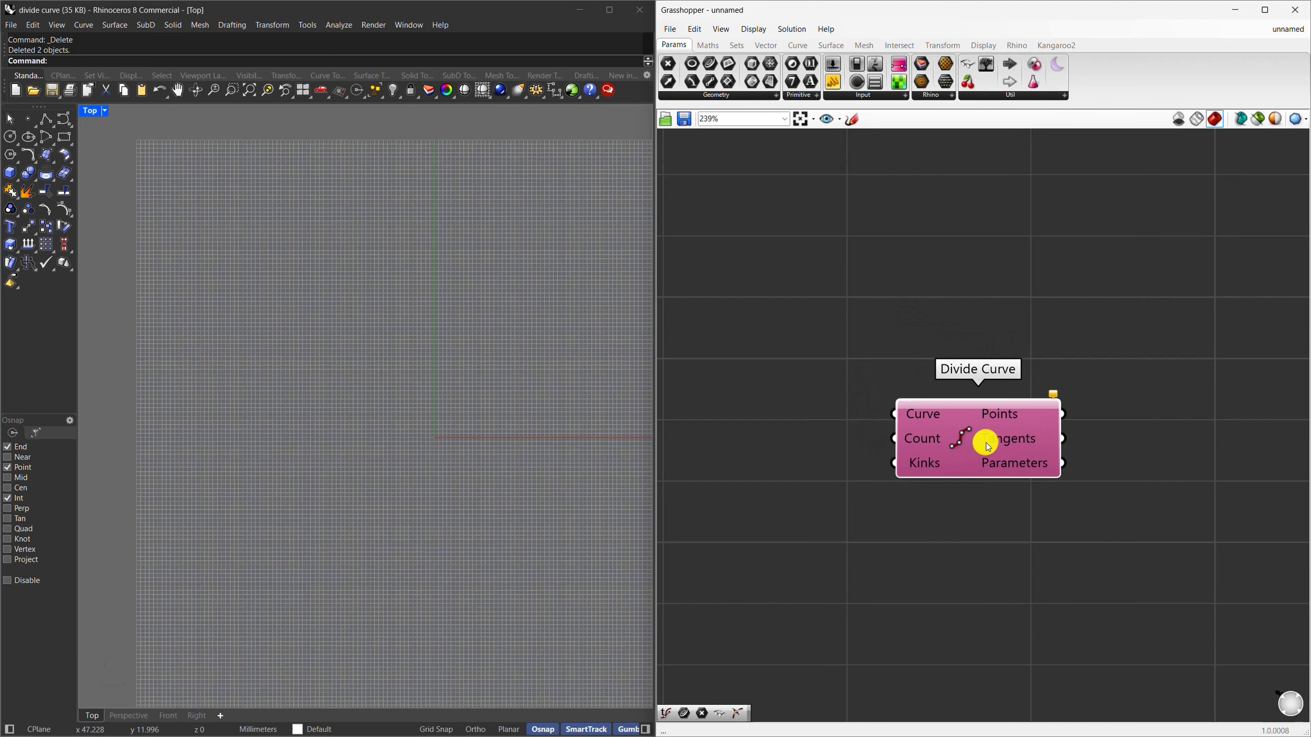
click(941, 525)
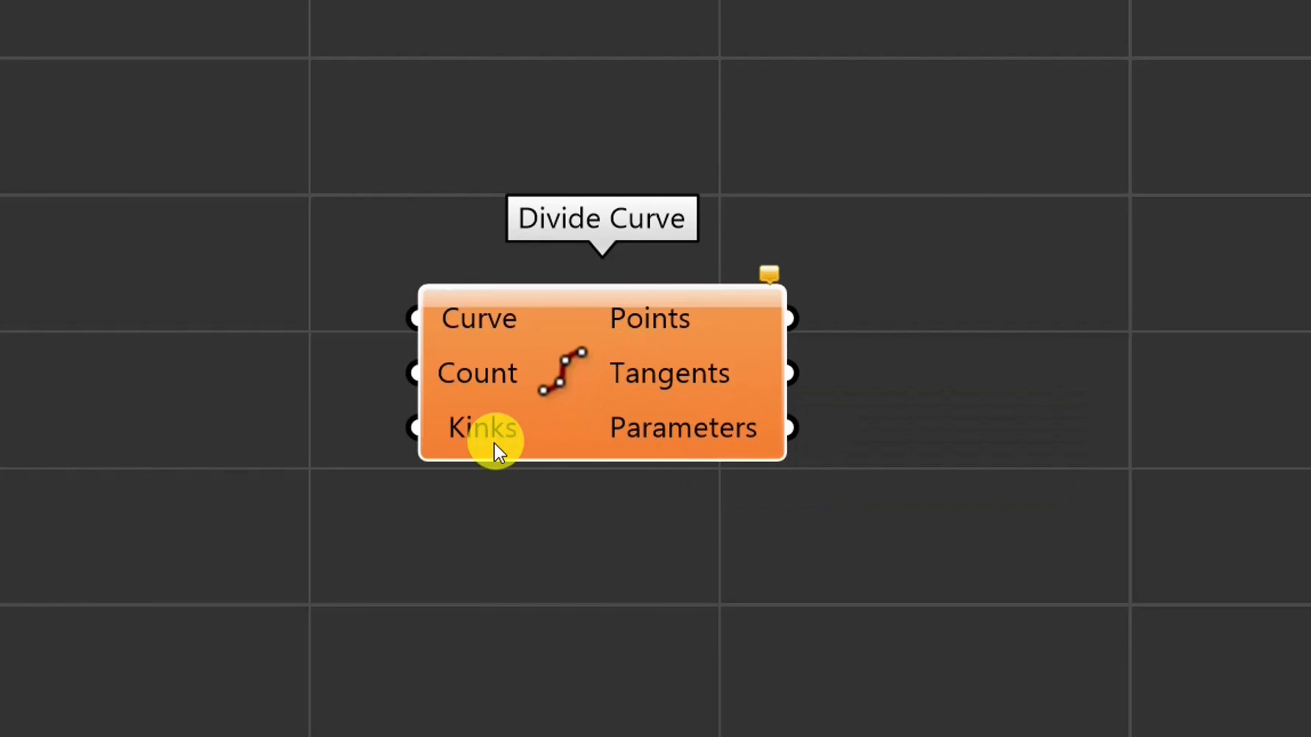
mouse_move(485, 461)
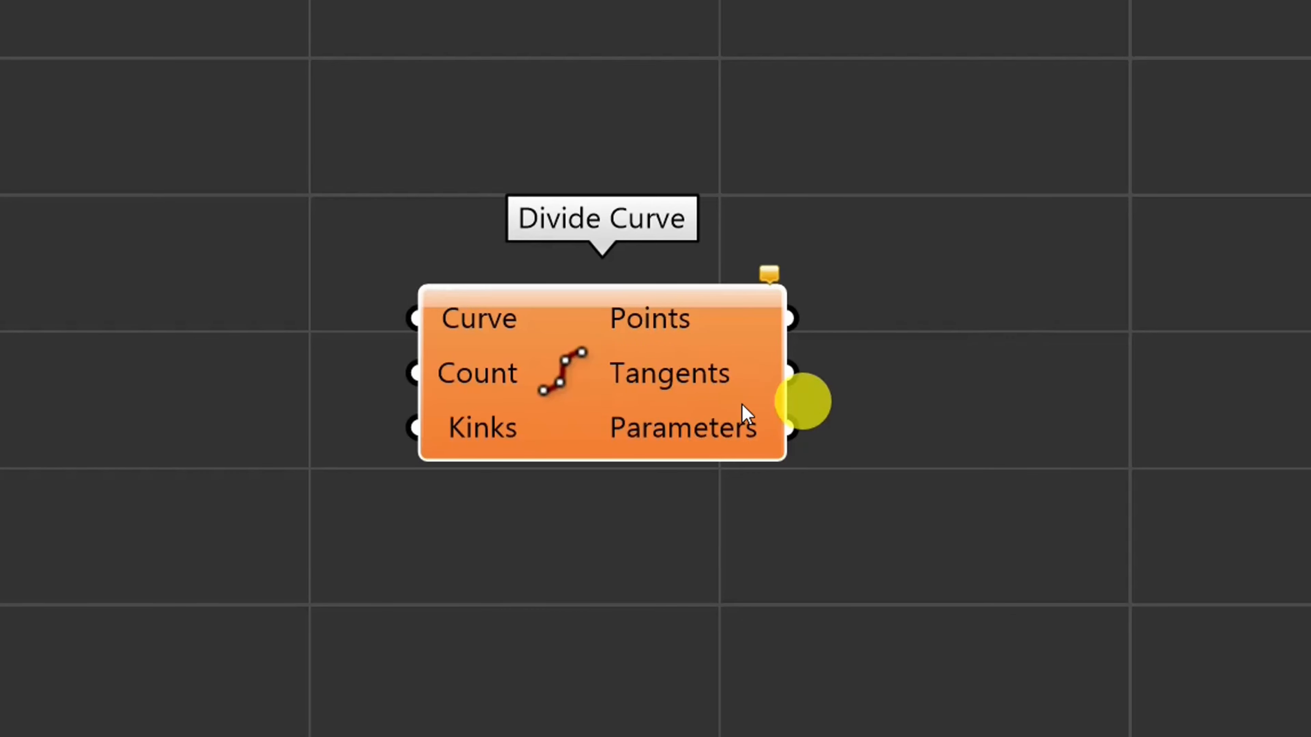
mouse_move(744, 421)
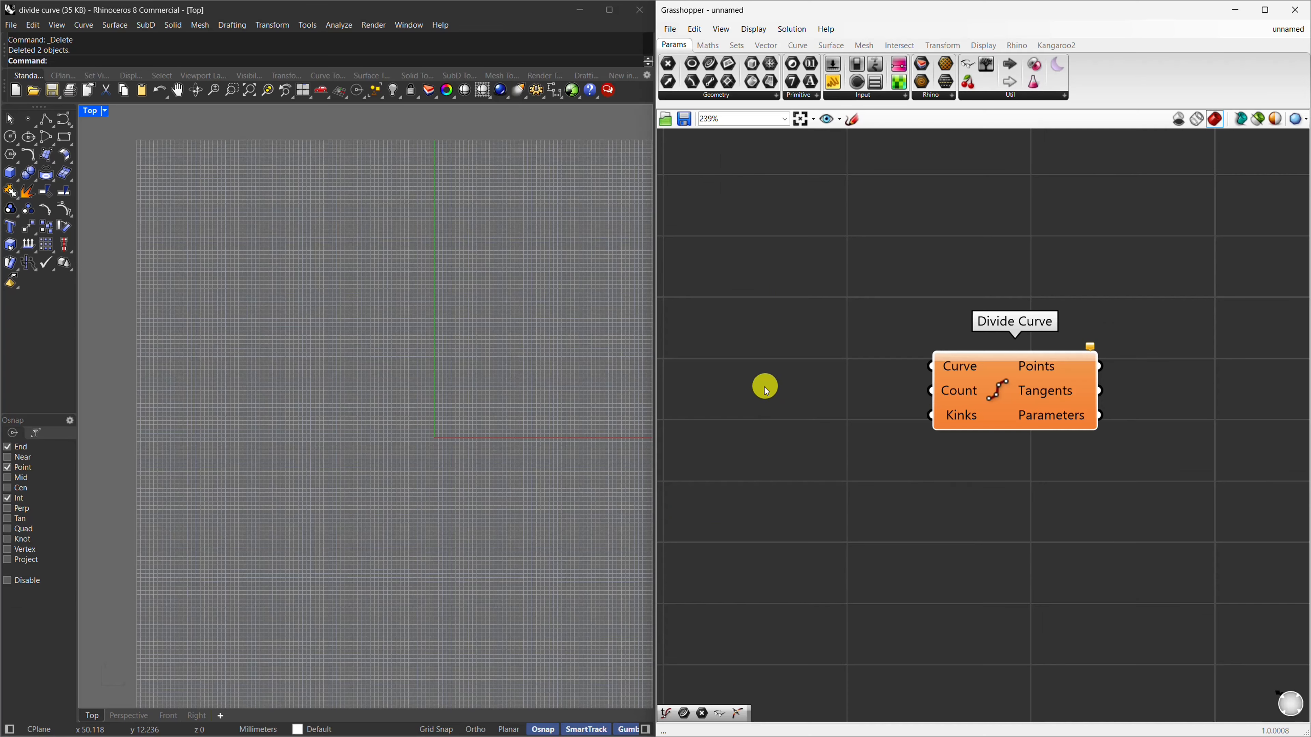
Draw an open S-shaped degree 3 control point curve with eight points across the middle of the Rhino Top viewport.
click(60, 121)
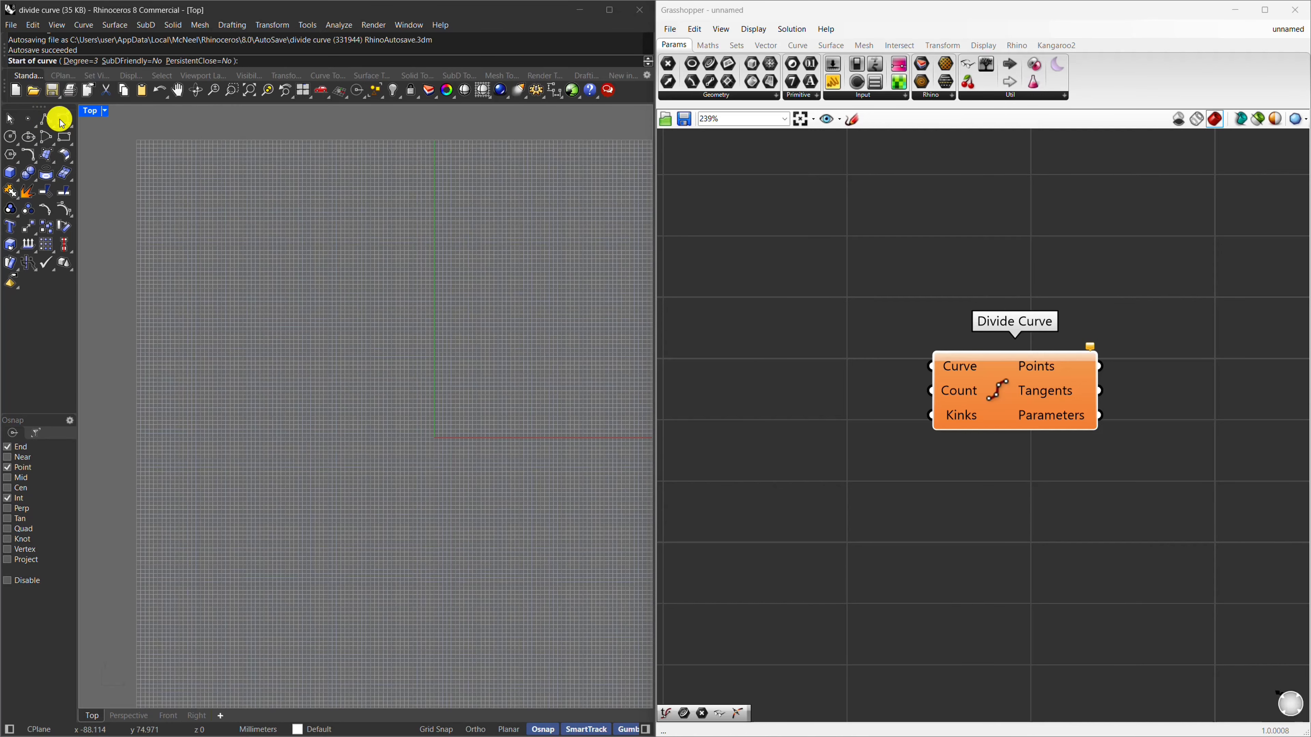
click(178, 403)
click(220, 329)
click(338, 362)
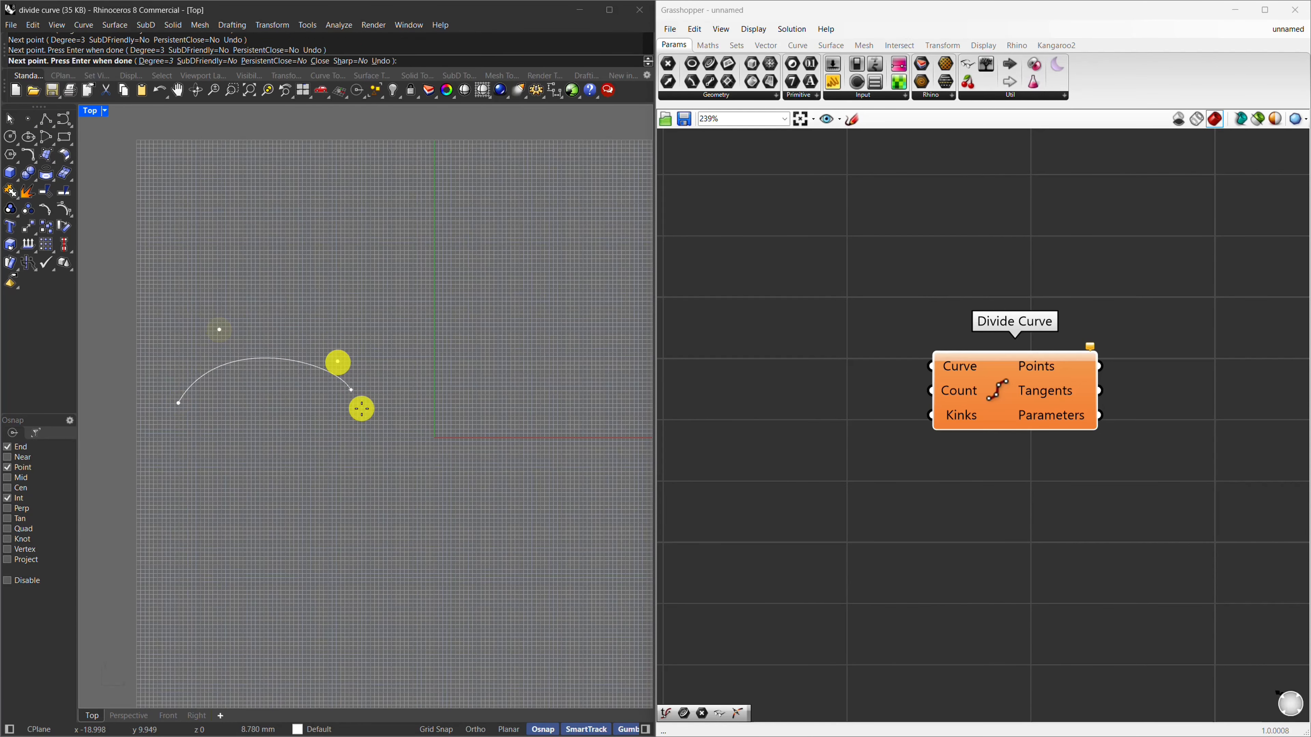
click(369, 419)
click(405, 461)
click(460, 473)
click(529, 437)
click(538, 360)
key(Return)
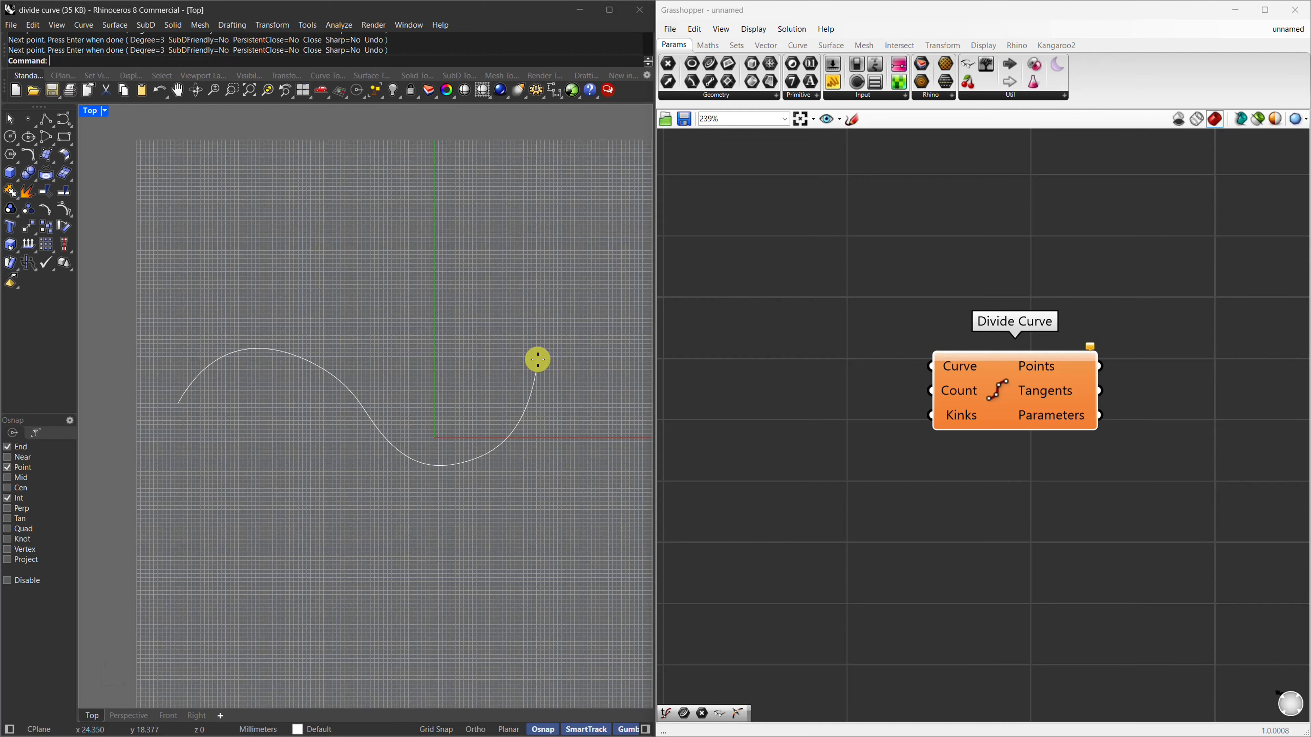
Add a Curve parameter before Divide Curve and reference the S-shaped Rhino curve in it.
double_click(809, 369)
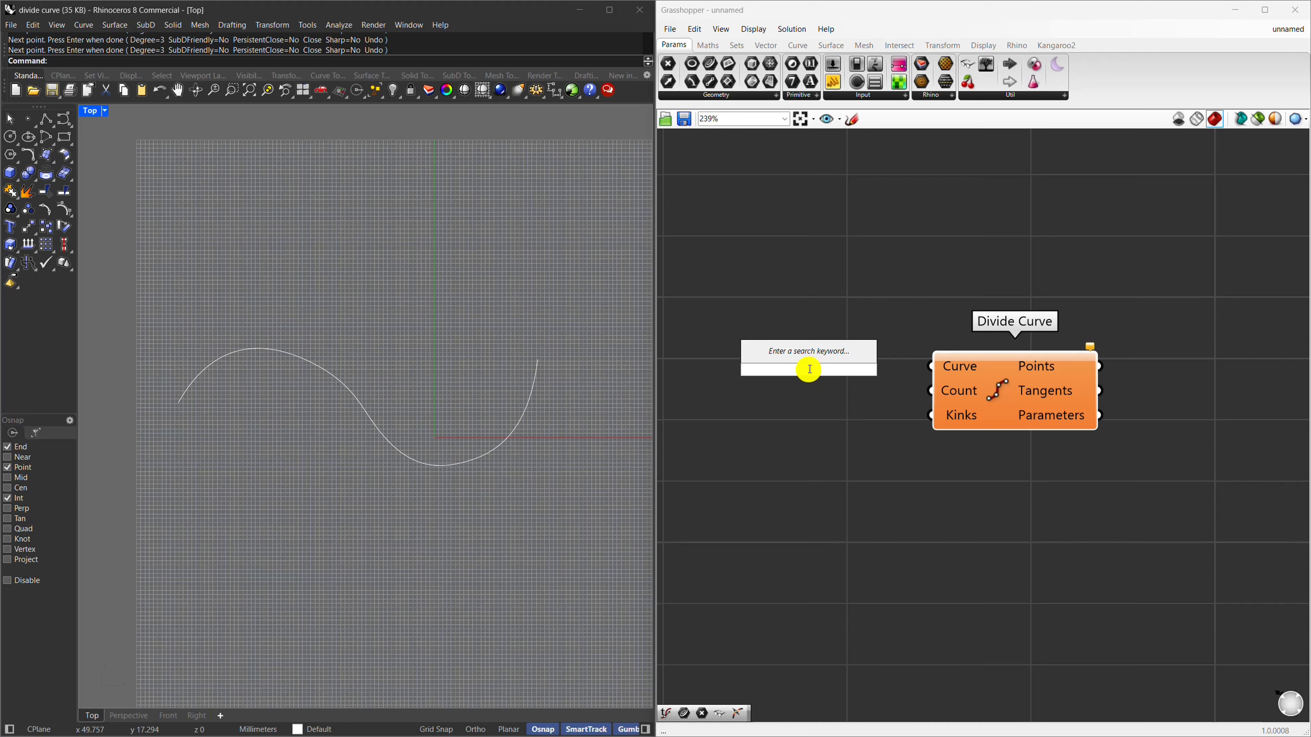
text(crve)
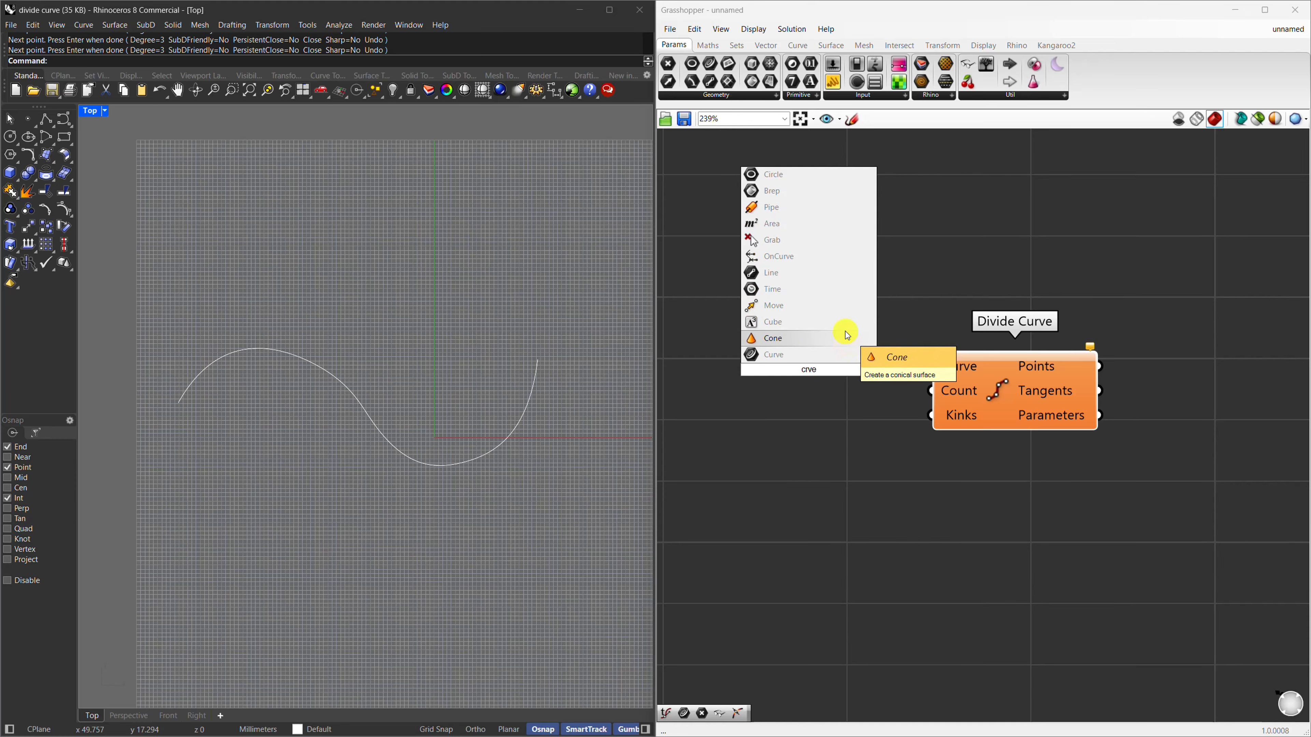
click(824, 357)
right_click(810, 370)
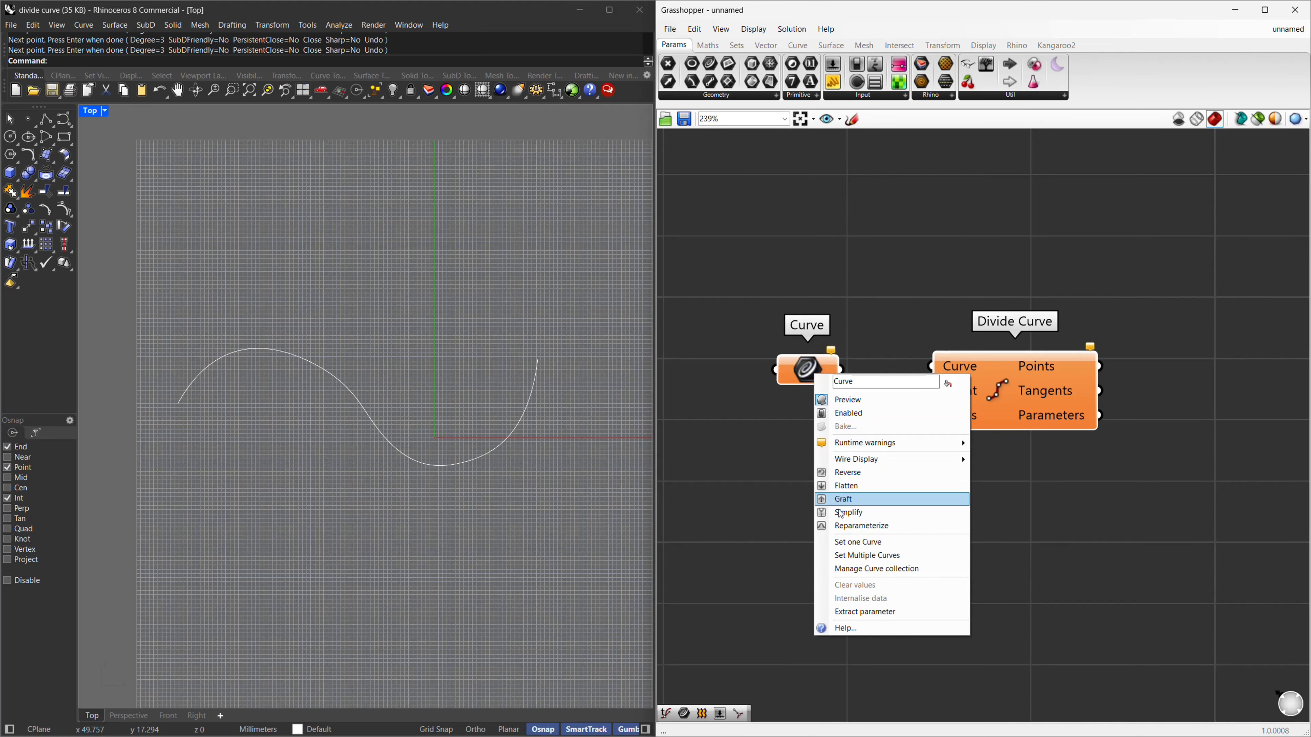
click(858, 542)
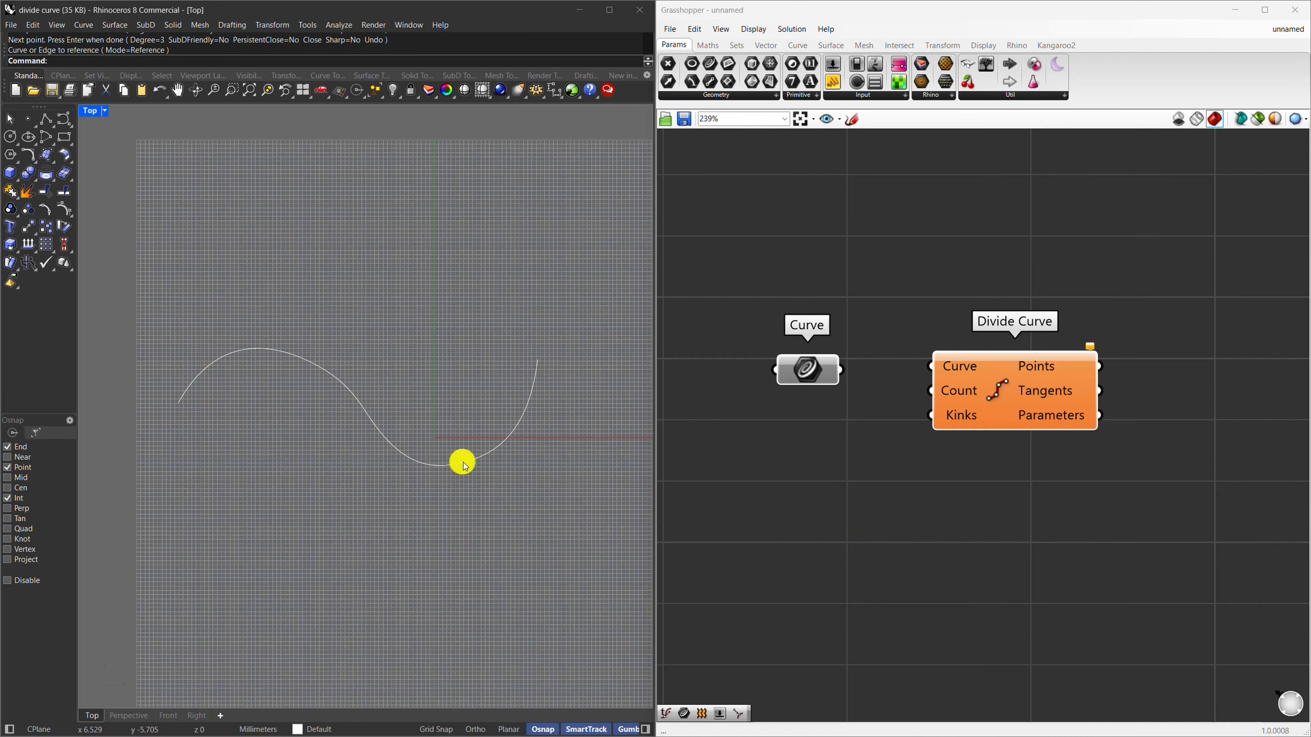
click(475, 465)
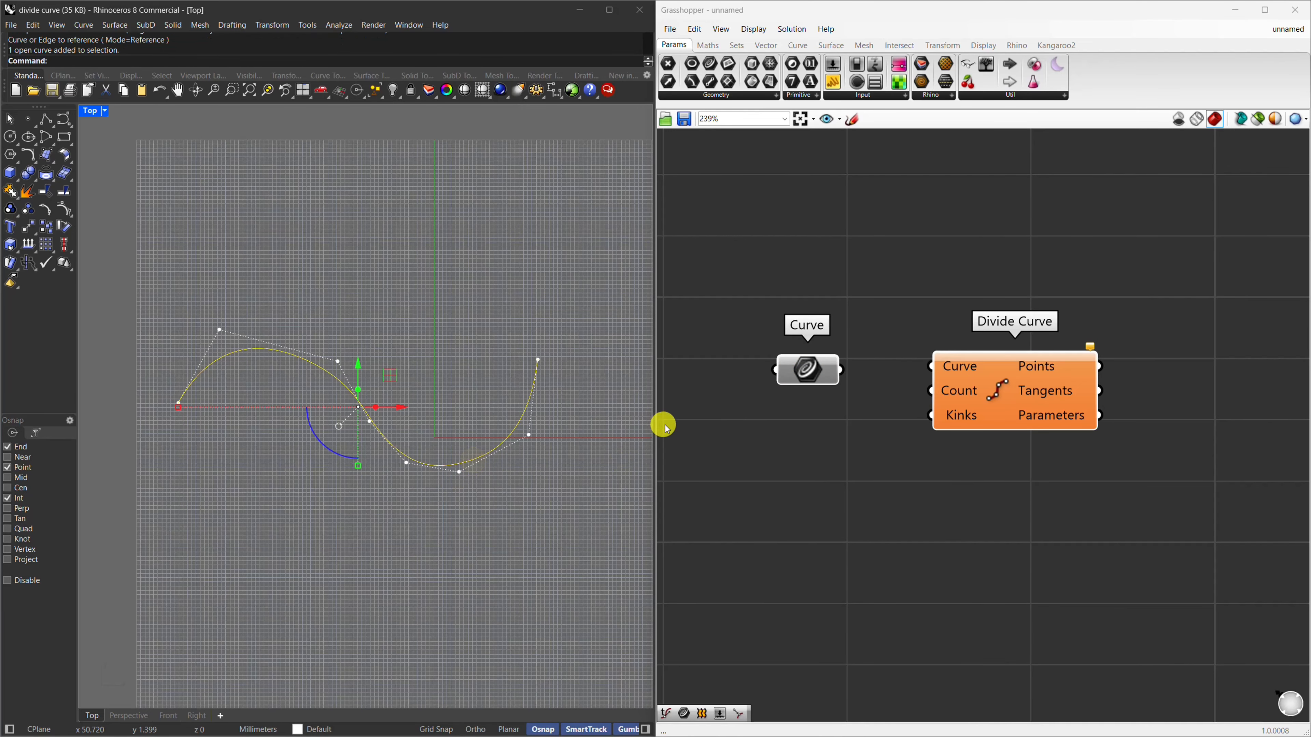
Connect the Curve parameter to Divide Curve's Curve input and align the parameter with that input.
scroll(842, 427, up, 3)
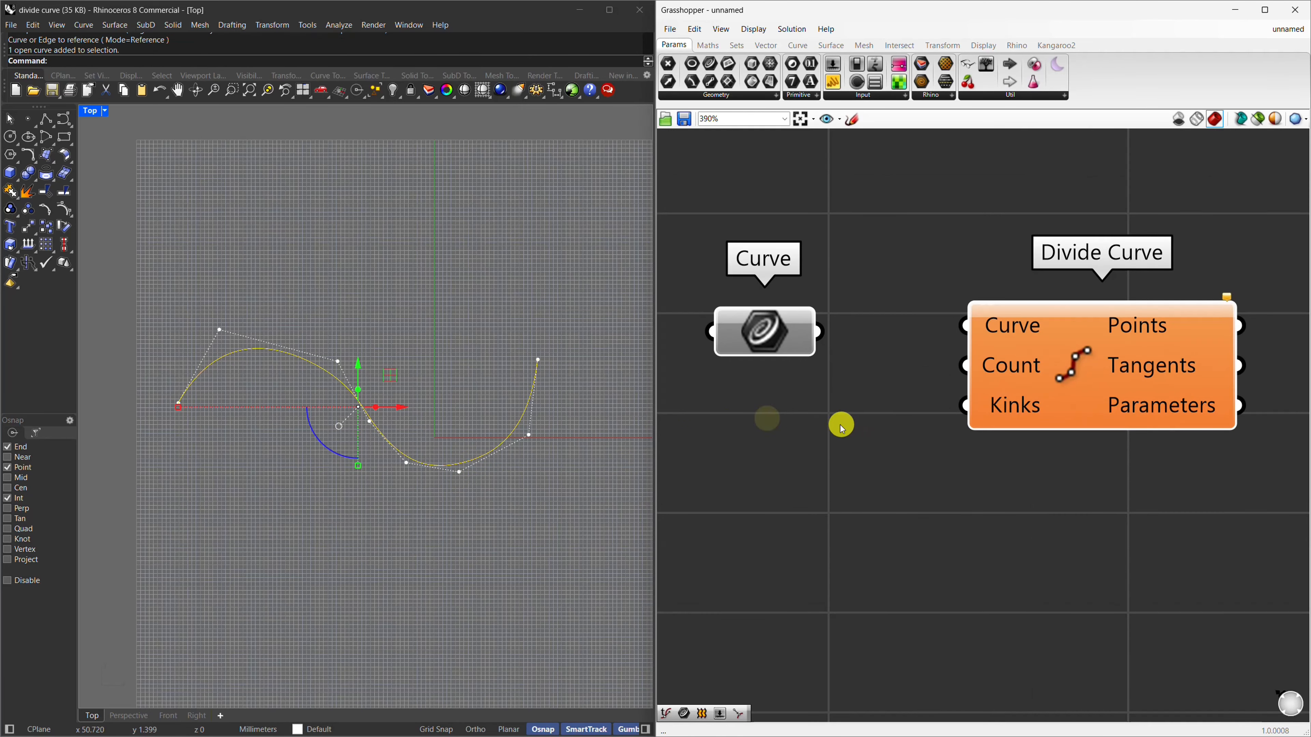
click(446, 521)
drag(813, 336, 974, 324)
drag(771, 340, 782, 329)
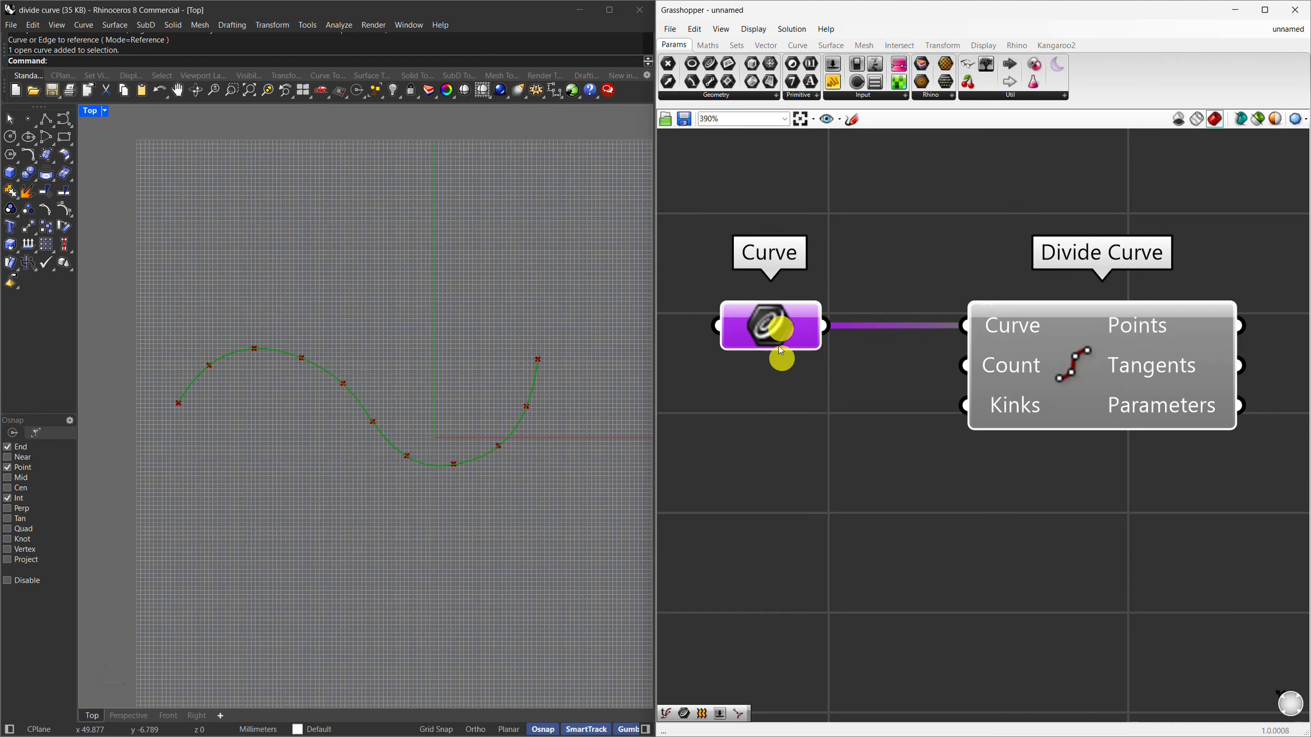
click(816, 447)
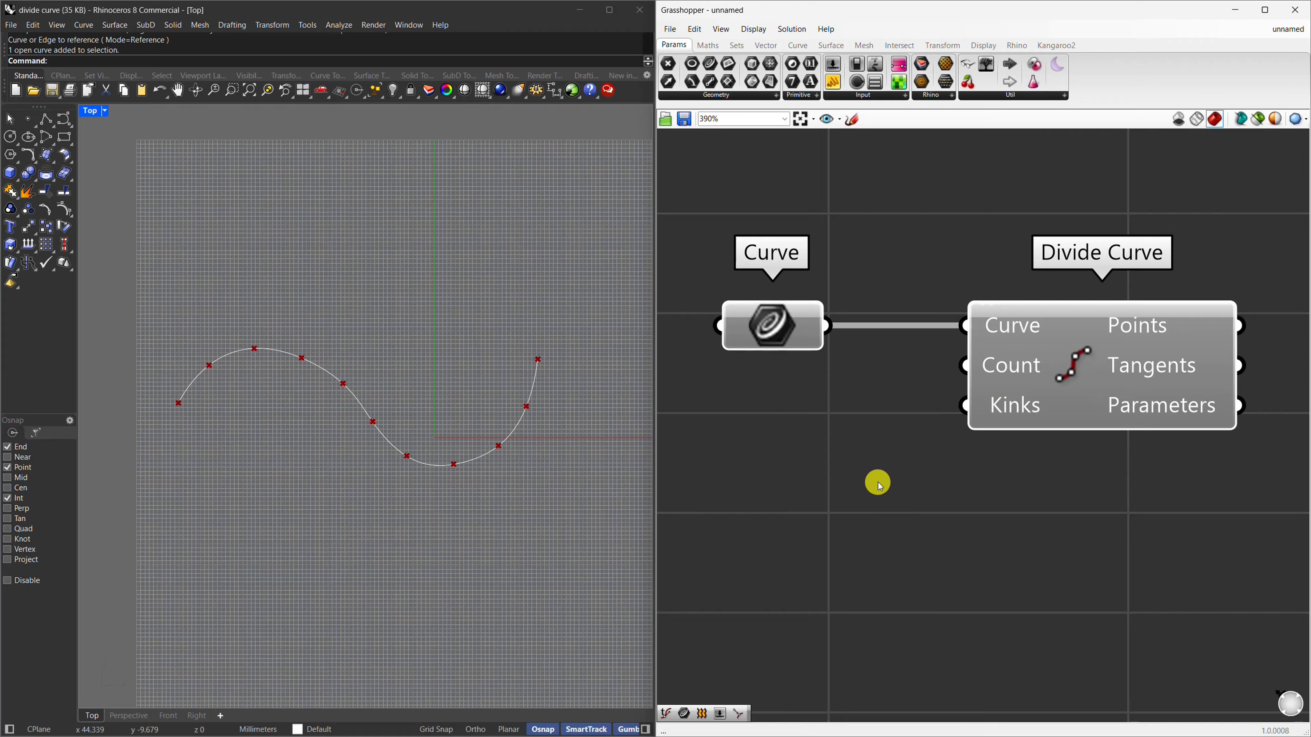
Add a Number Slider set to 6, connect it to Divide Curve's Count input, and place it below the Curve parameter.
mouse_move(1003, 374)
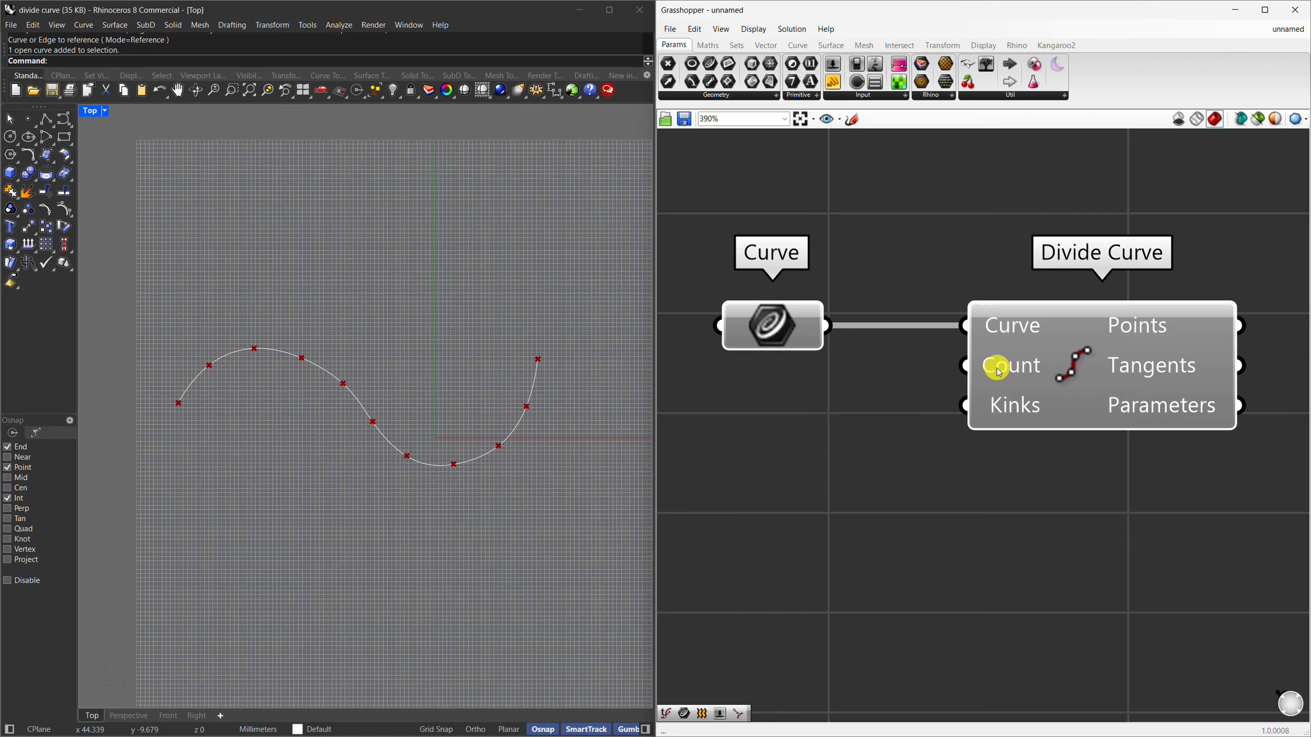
mouse_move(987, 333)
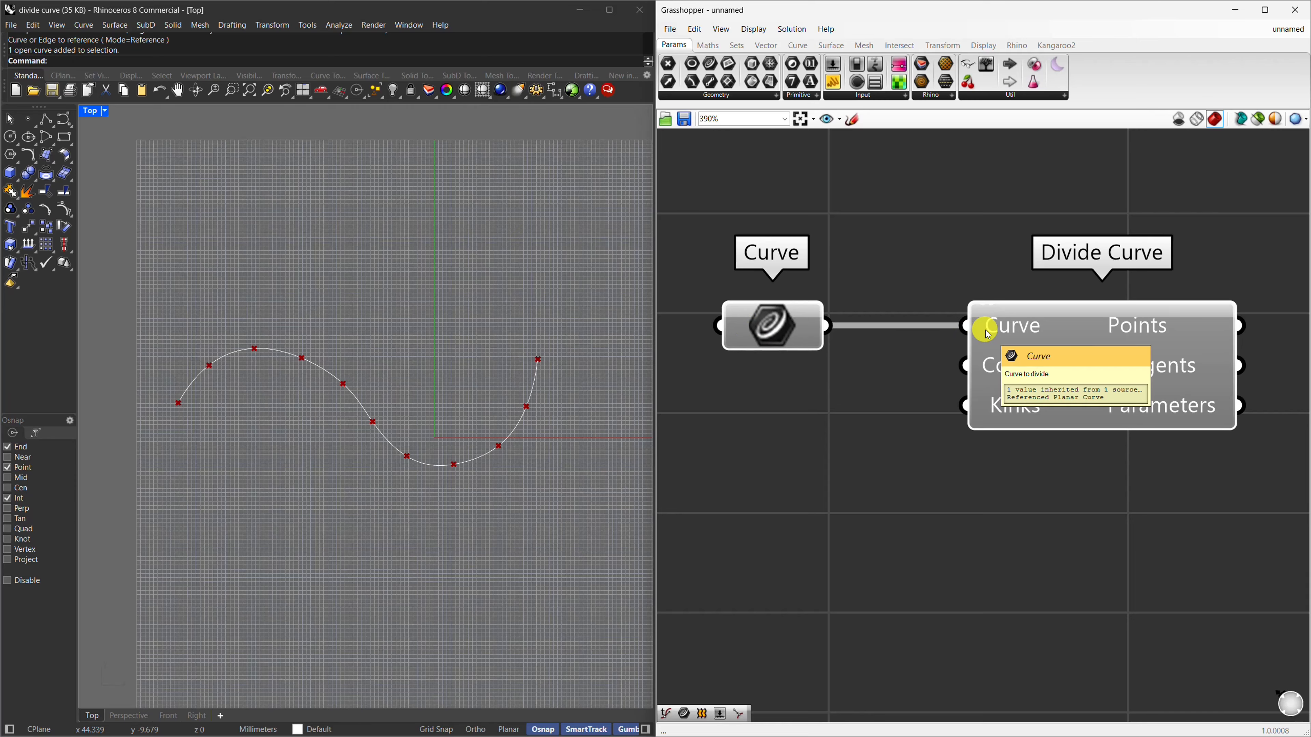
scroll(783, 455, down, 2)
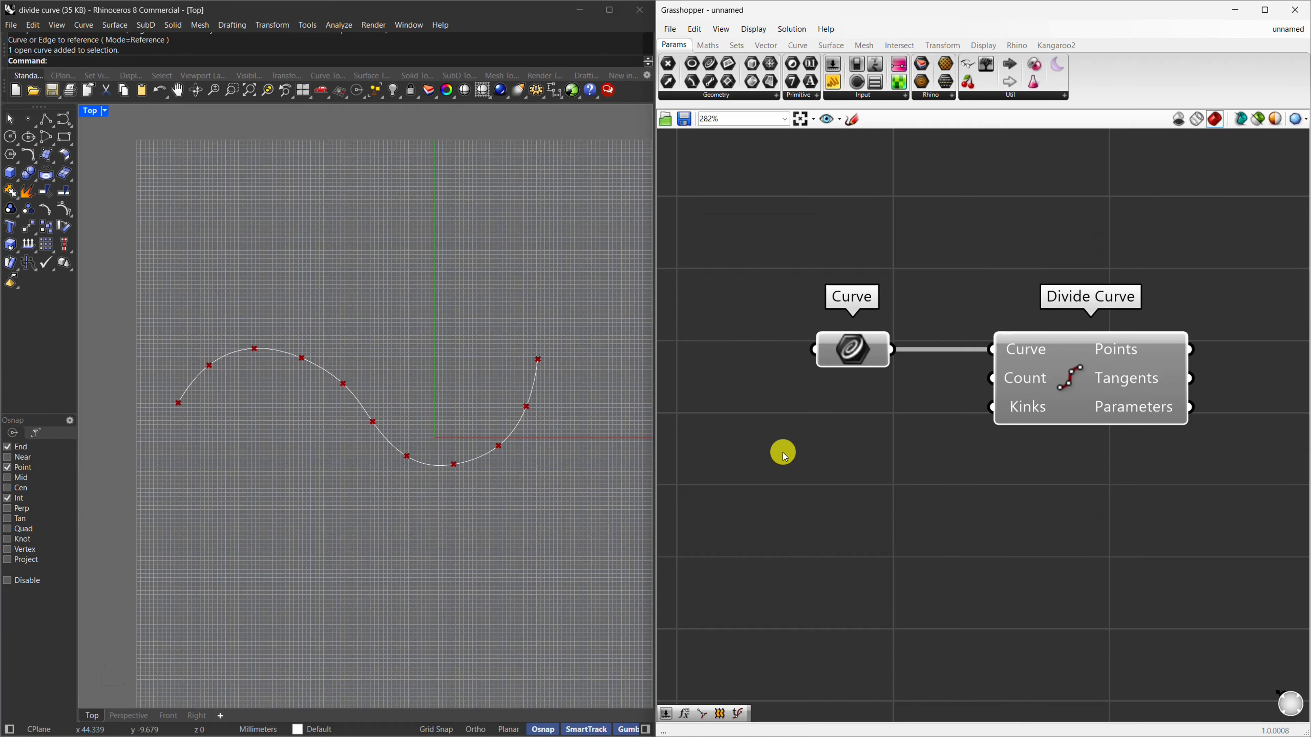
double_click(789, 439)
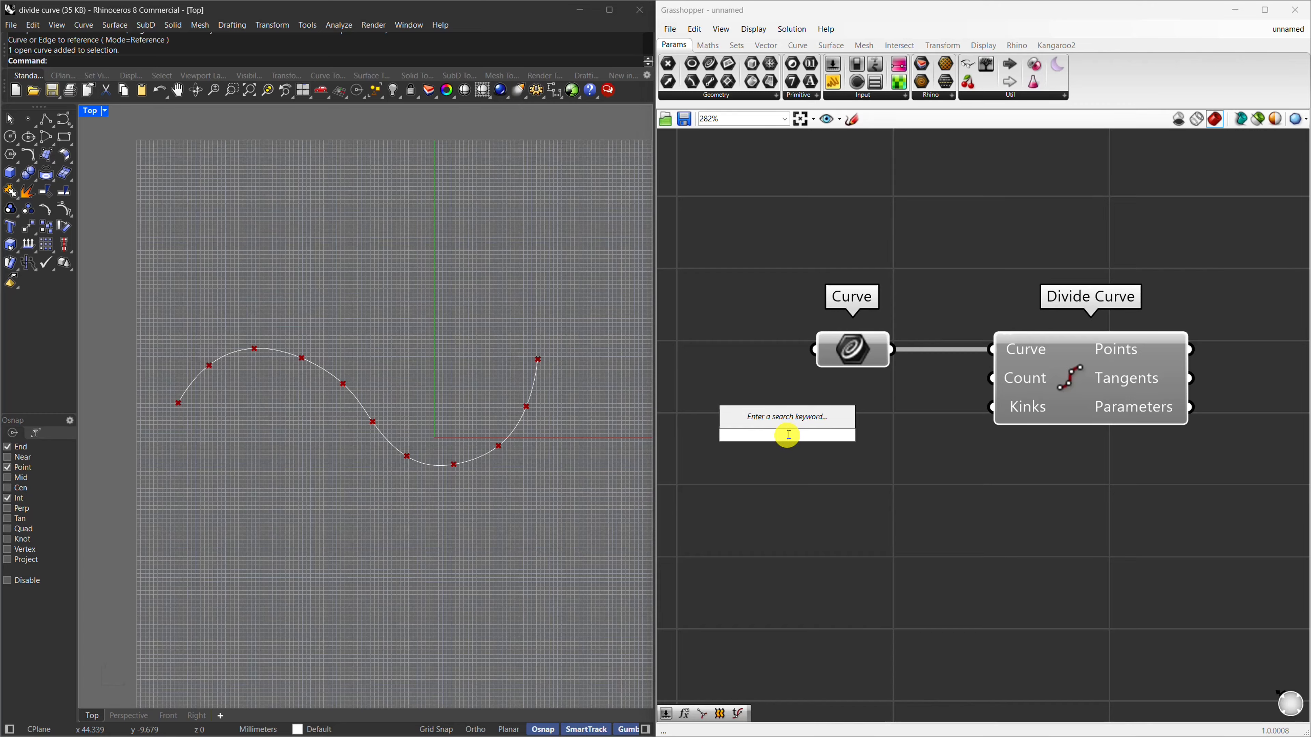
text(2)
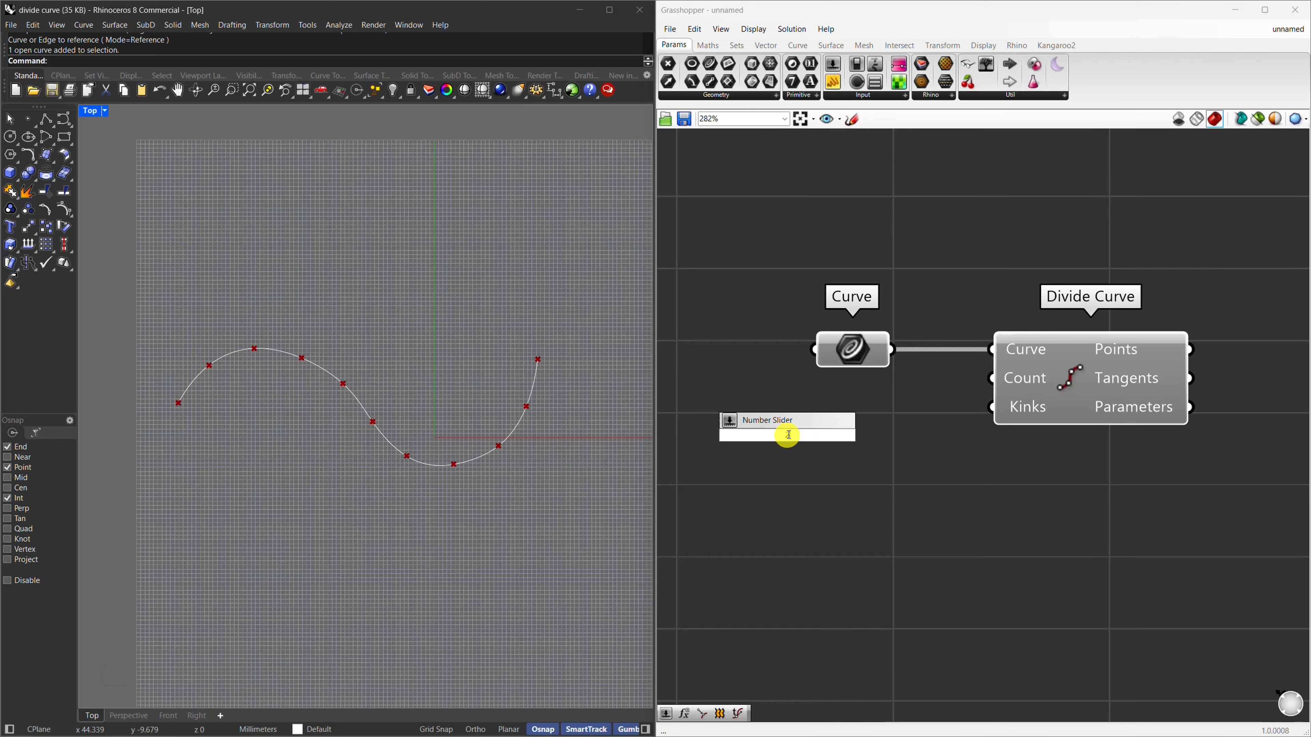
key(Return)
drag(935, 433, 973, 377)
click(859, 439)
drag(859, 440, 845, 415)
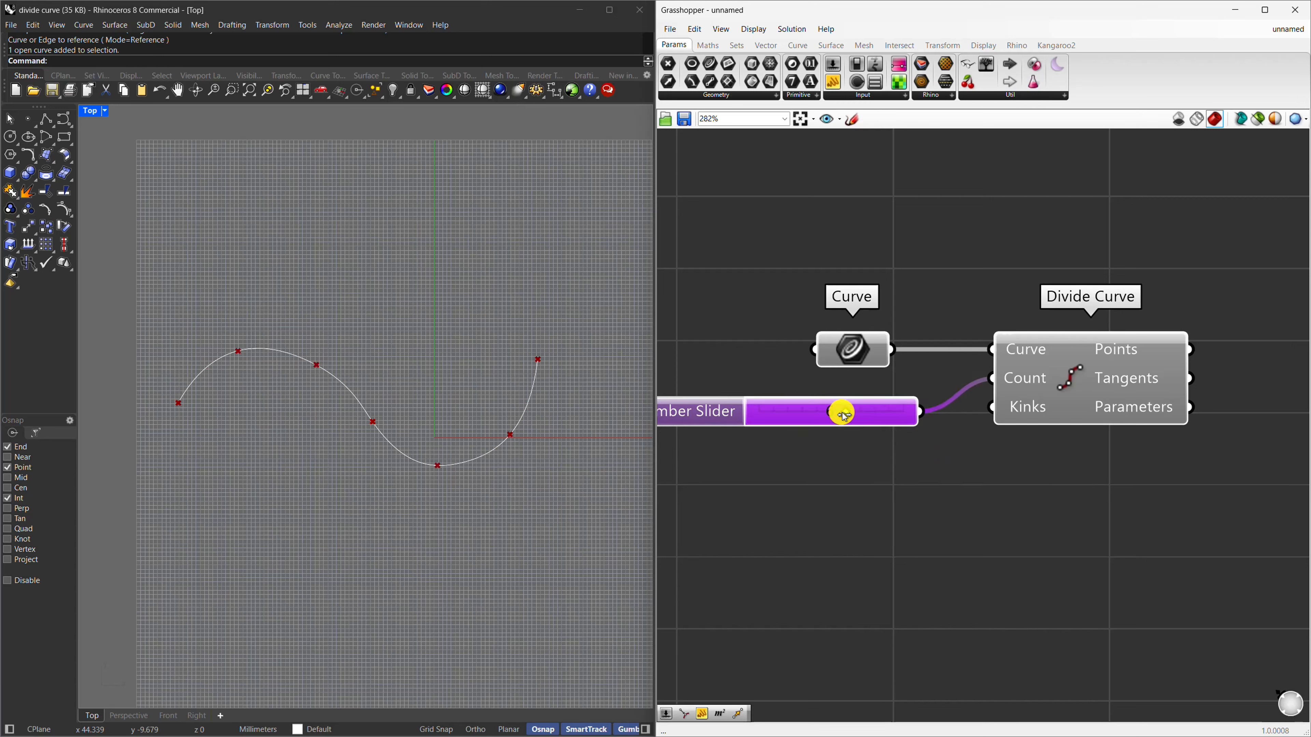
click(893, 510)
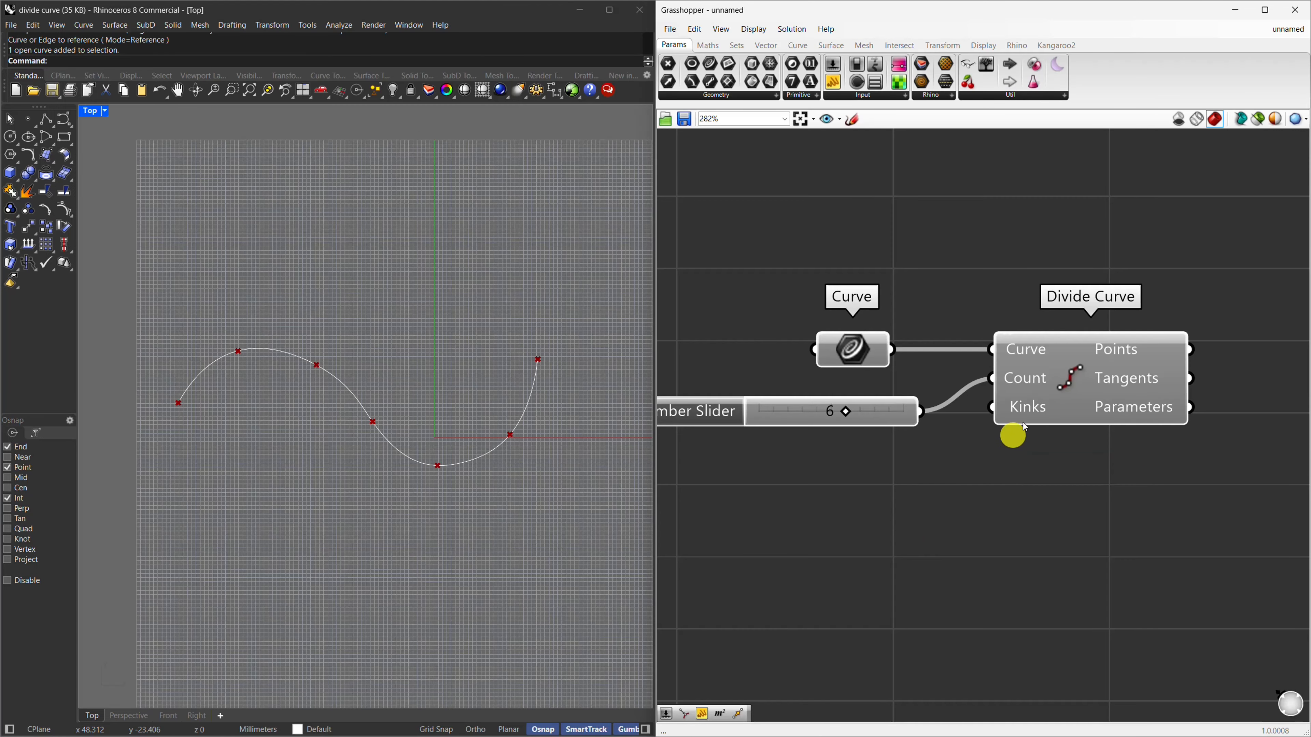
Add a Boolean Toggle set to False, connect it to Divide Curve's Kinks input, and place it below the number slider.
mouse_move(1025, 422)
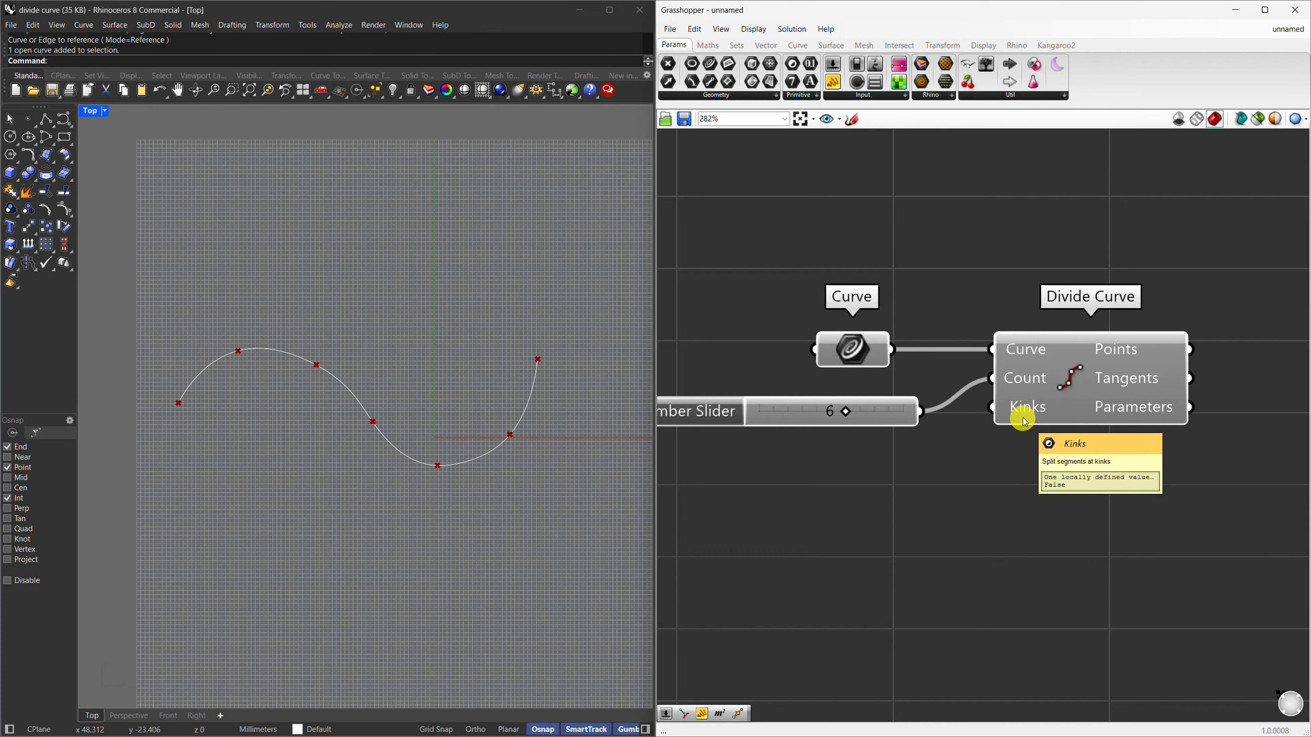
double_click(847, 517)
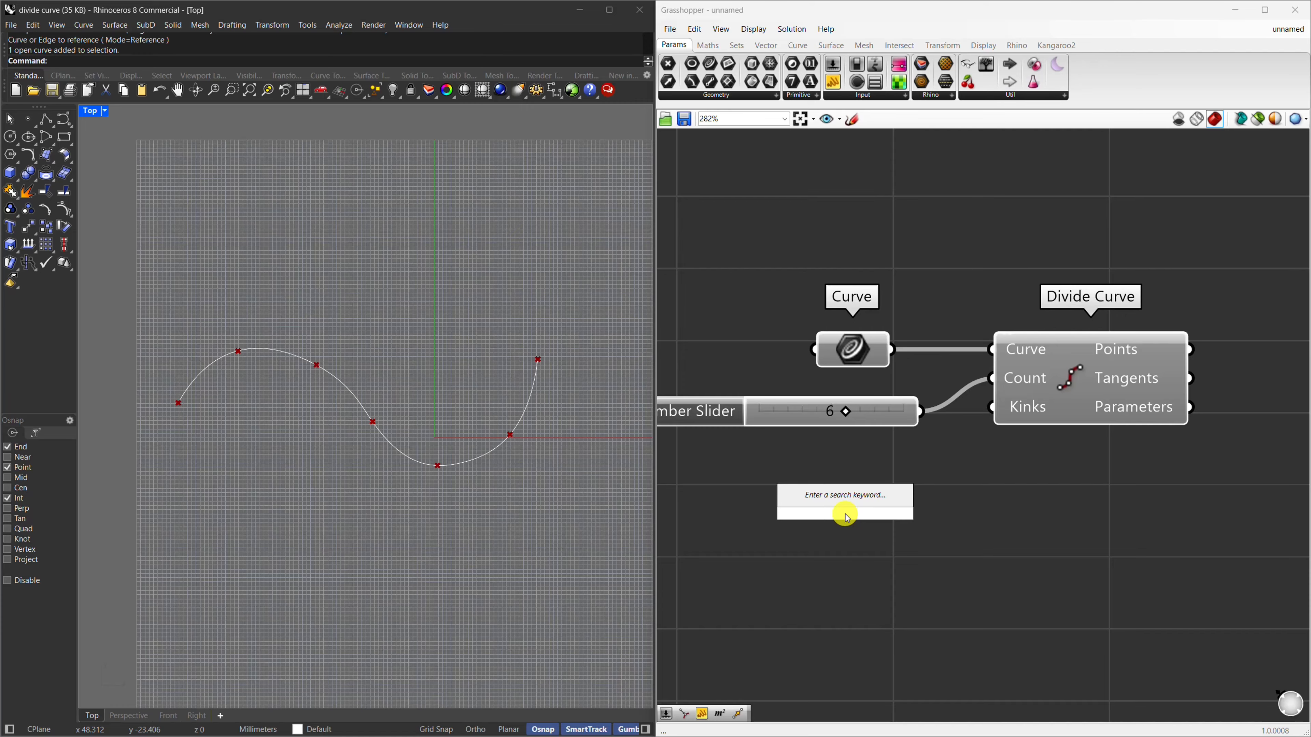
text(boo)
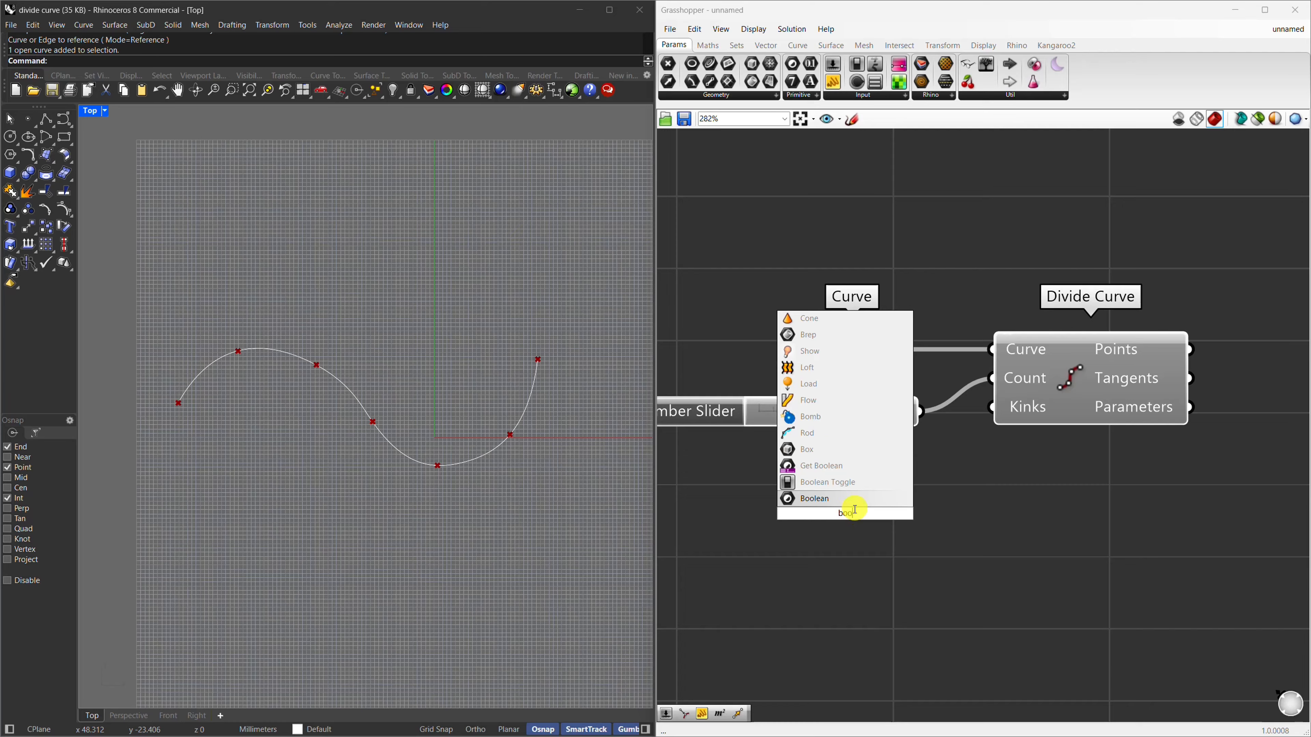
click(863, 483)
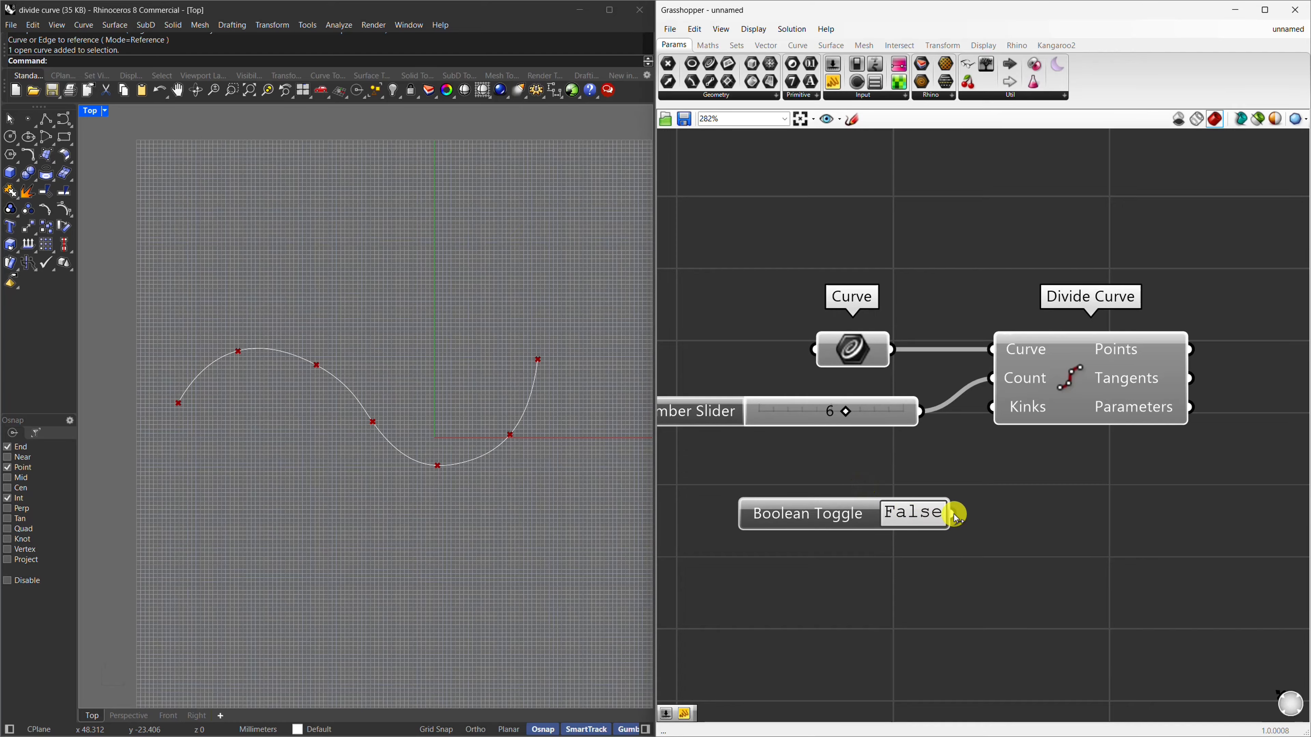
drag(954, 515, 995, 405)
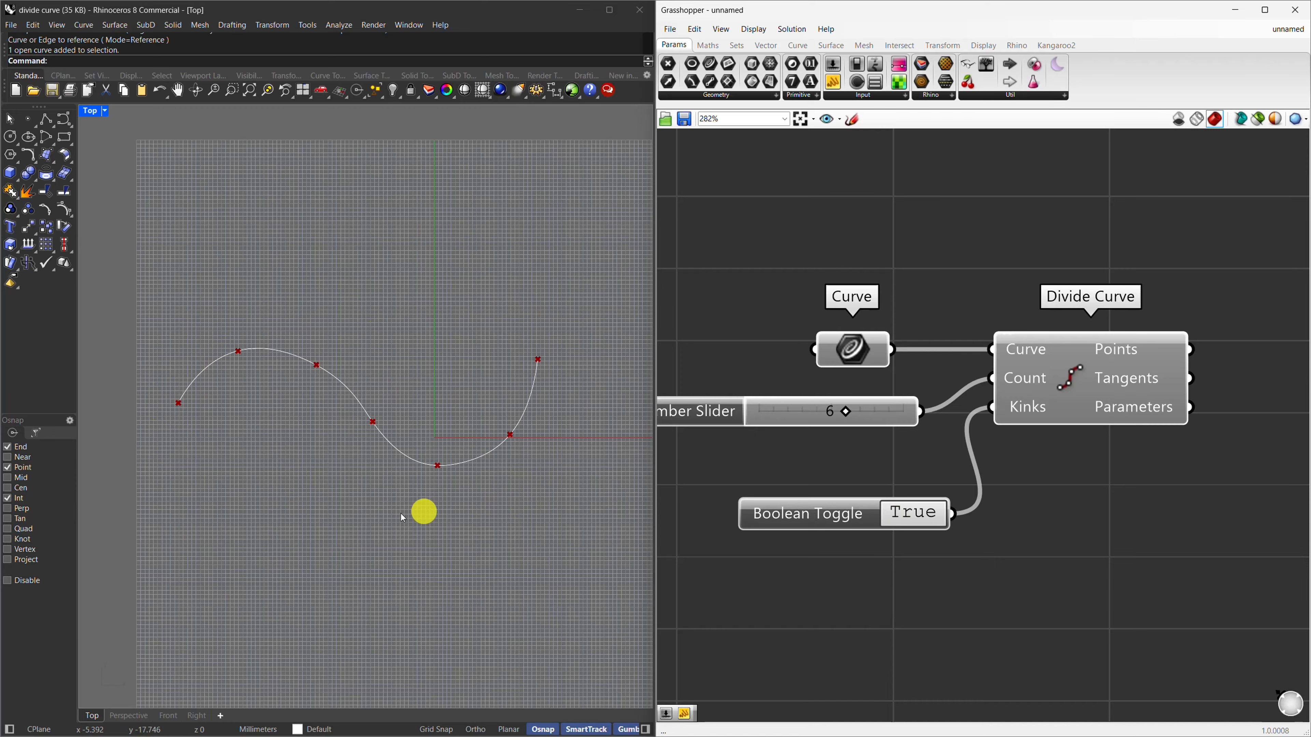
click(891, 513)
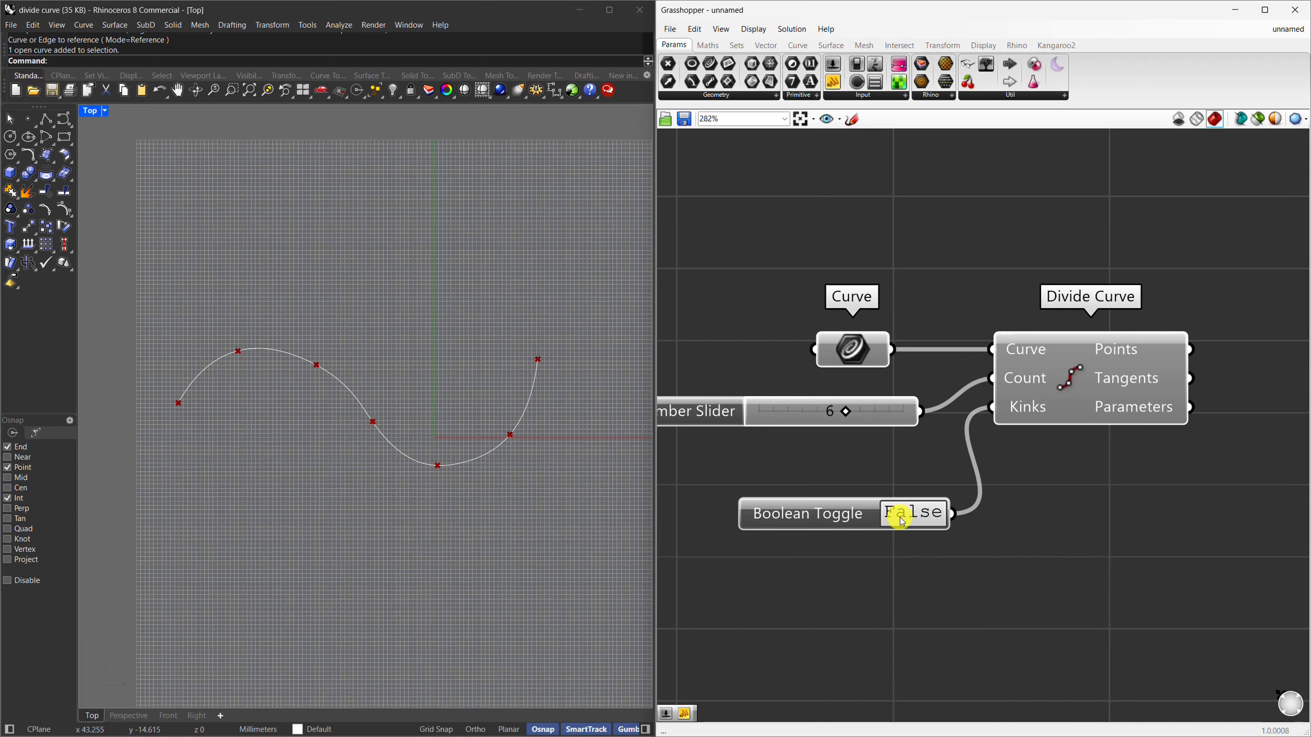
drag(903, 522, 876, 500)
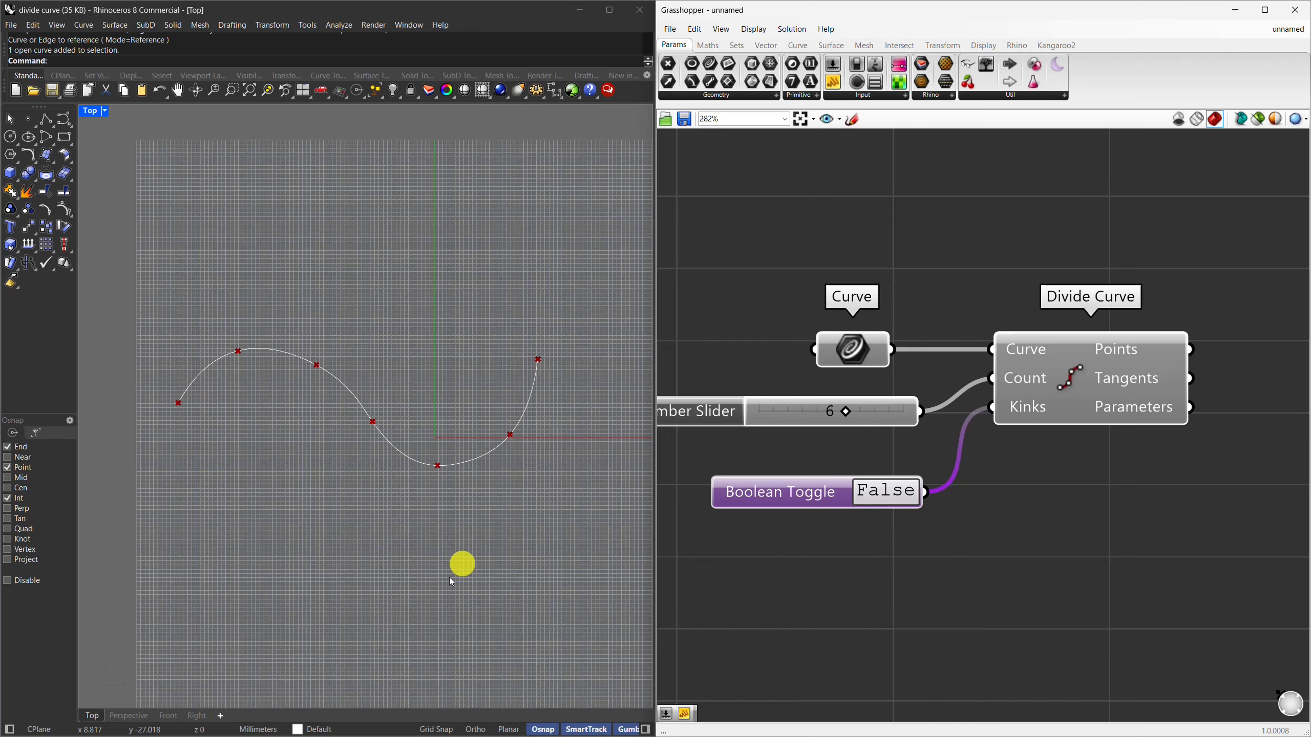
Draw a zigzag polyline of five segments below the S-shaped curve in the Top view.
click(46, 119)
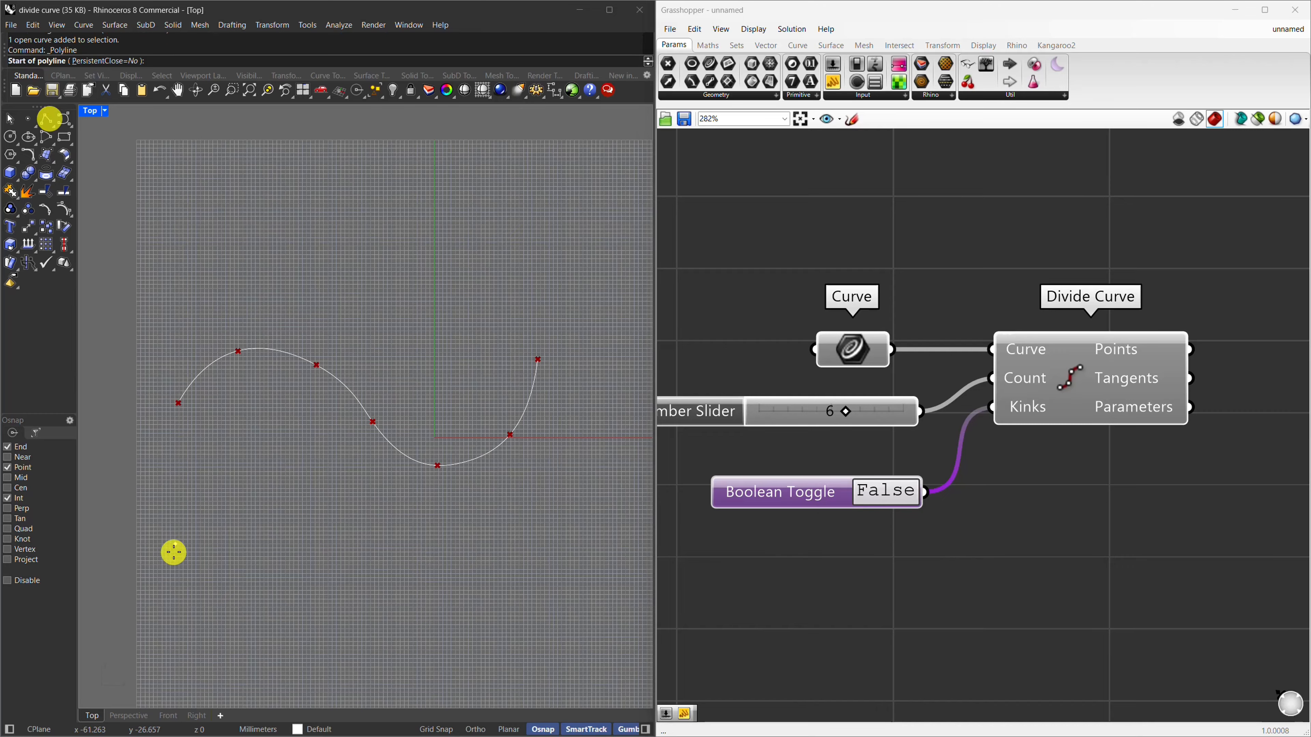
click(178, 643)
click(264, 524)
click(357, 661)
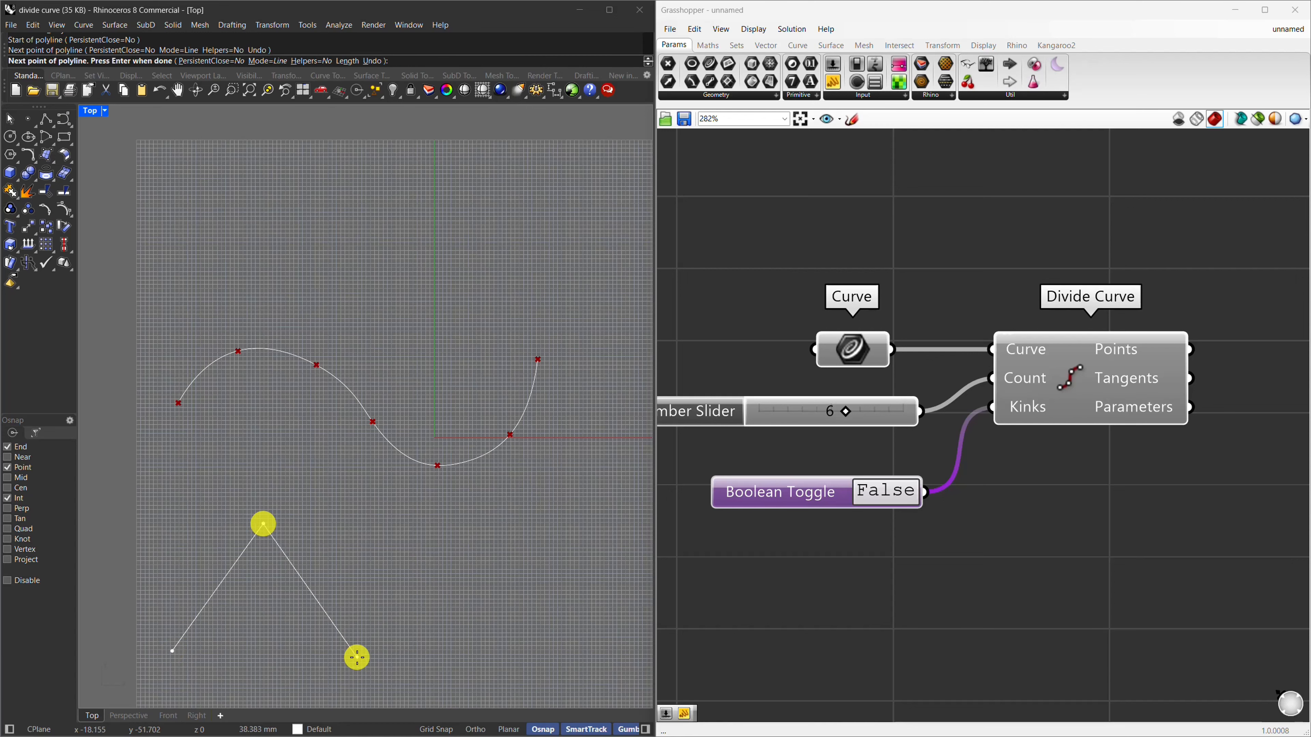
click(476, 537)
click(527, 640)
click(533, 656)
click(598, 533)
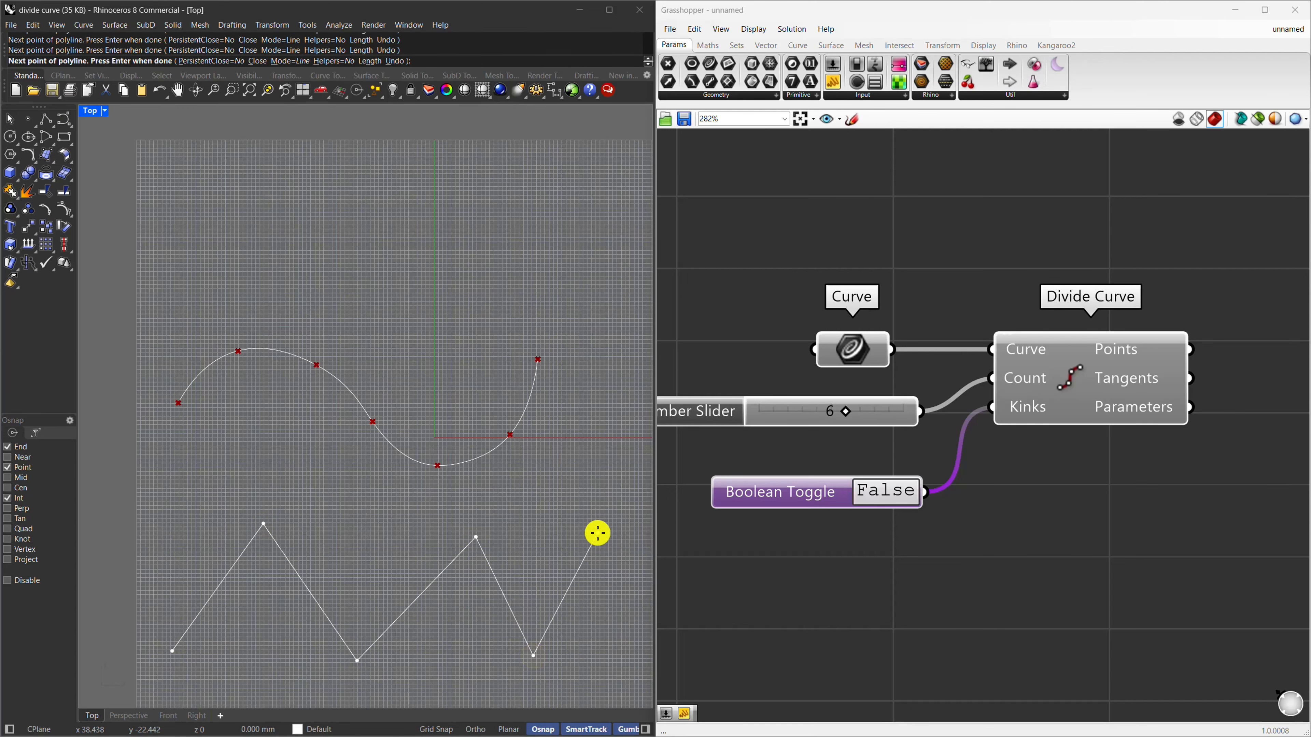
right_click(598, 533)
scroll(254, 377, down, 2)
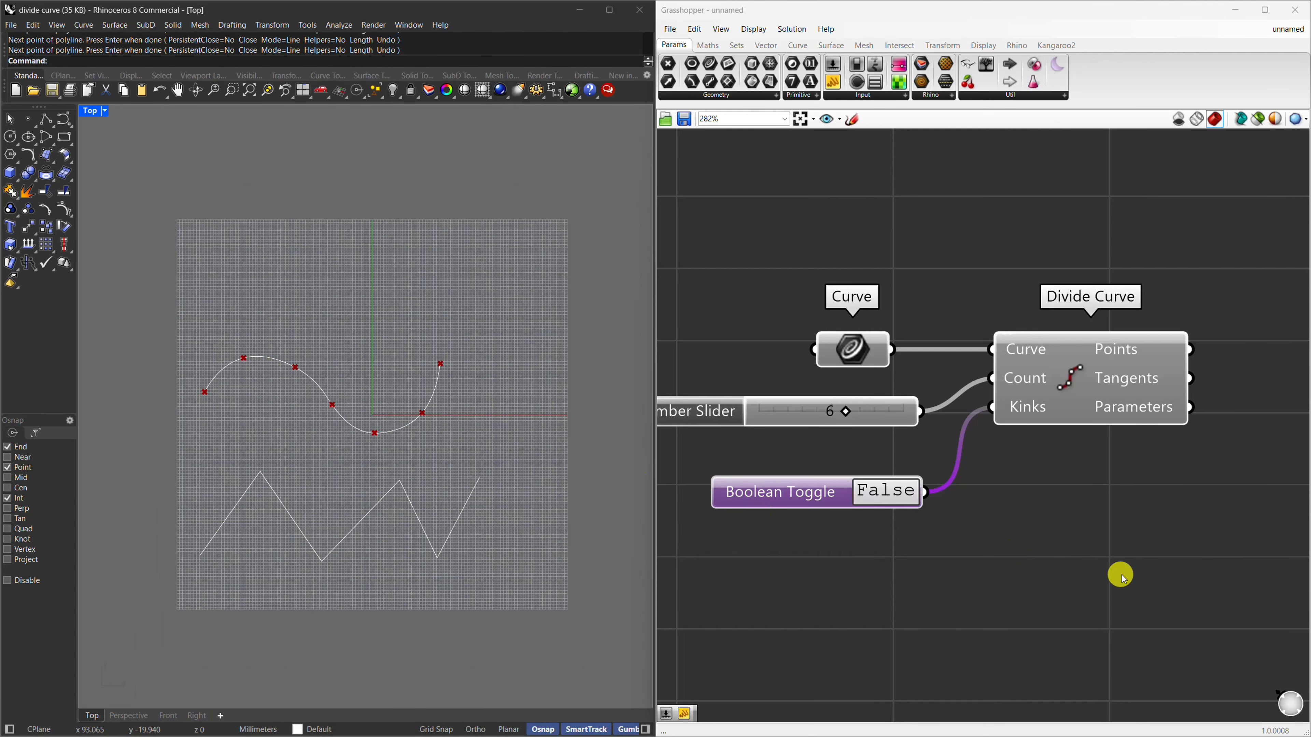
Duplicate the Curve, Number Slider, Boolean Toggle and Divide Curve group and place the copy below the original.
drag(1120, 575, 820, 266)
key(ctrl+c)
key(ctrl+v)
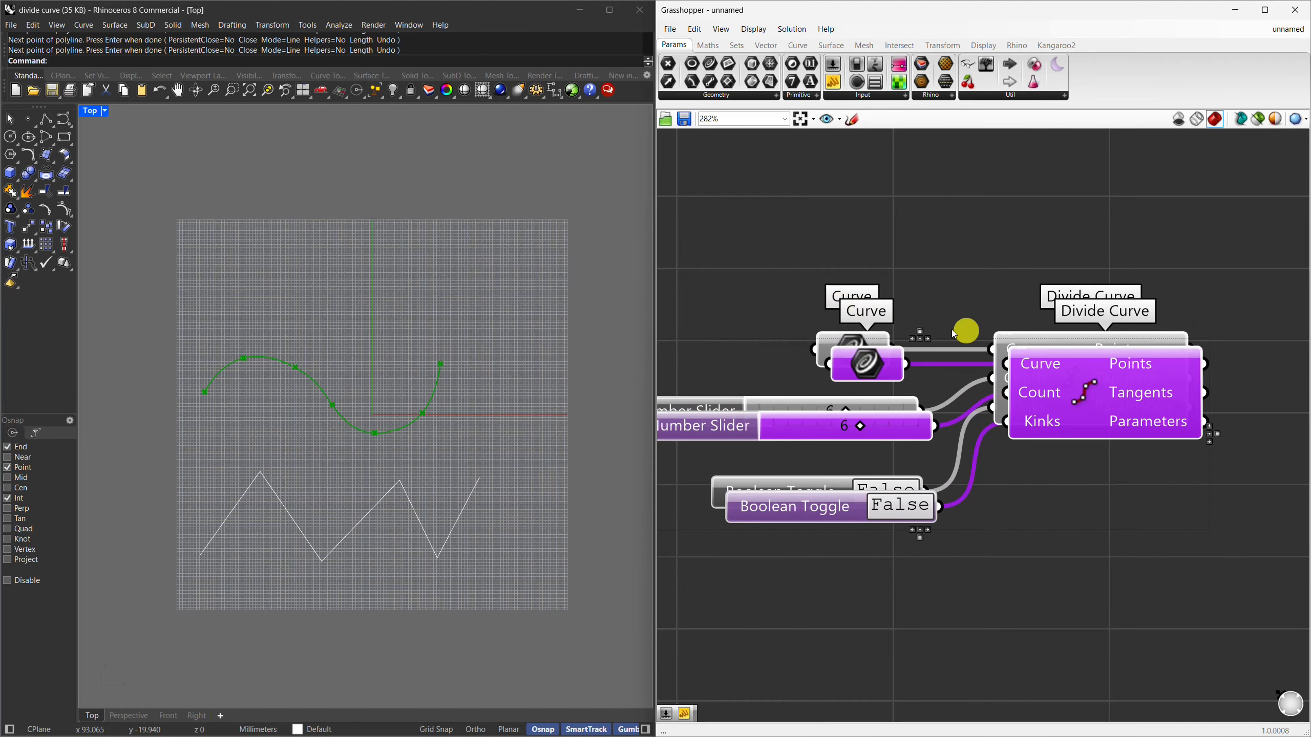
drag(1048, 390, 1058, 628)
scroll(954, 530, down, 2)
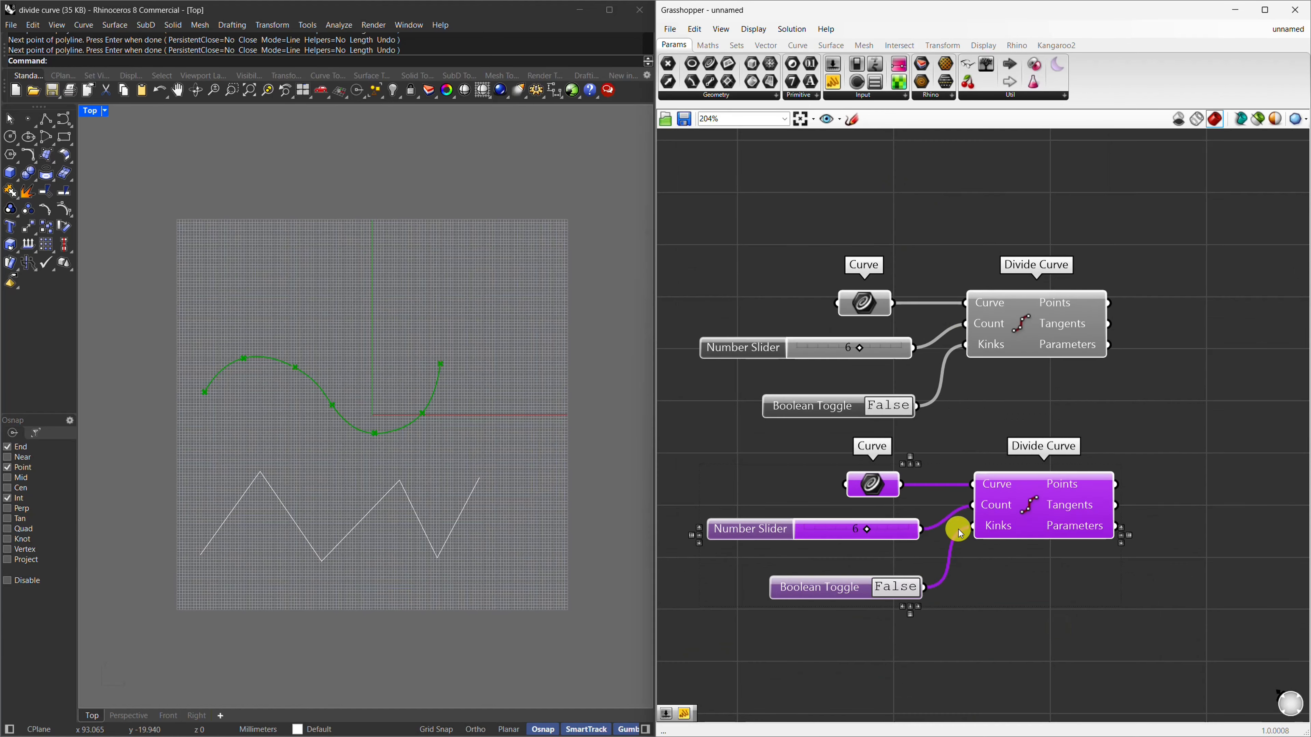
scroll(1024, 504, up, 3)
click(987, 628)
scroll(867, 552, down, 1)
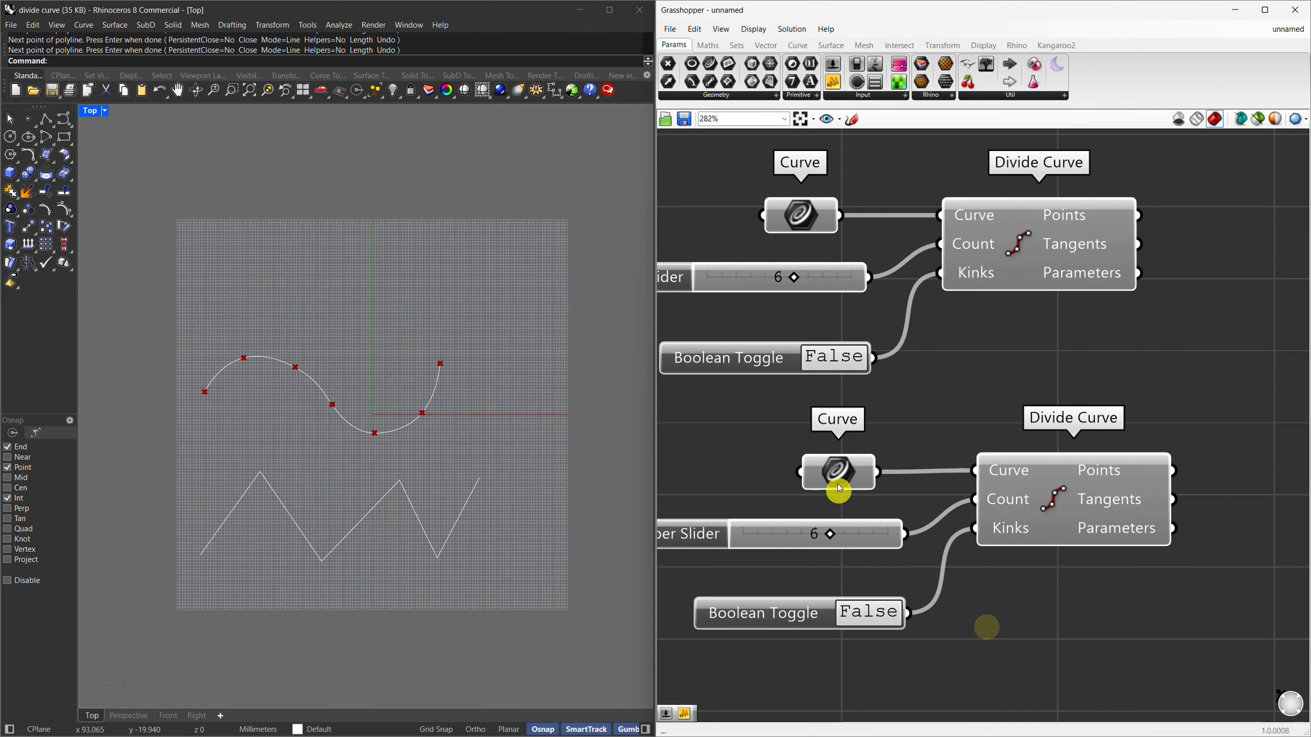
Reference the zigzag polyline in the lower Curve parameter and set the lower Kinks toggle to True.
click(839, 470)
right_click(839, 470)
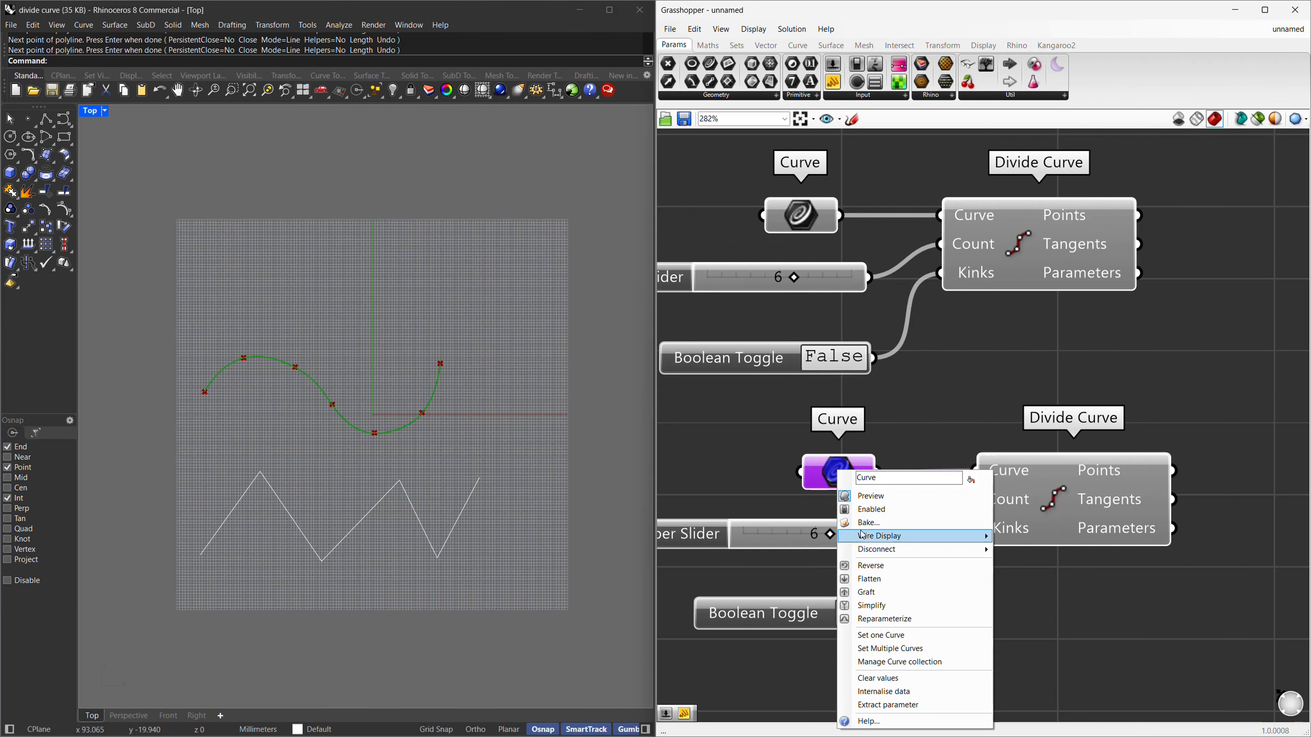
click(882, 636)
click(456, 525)
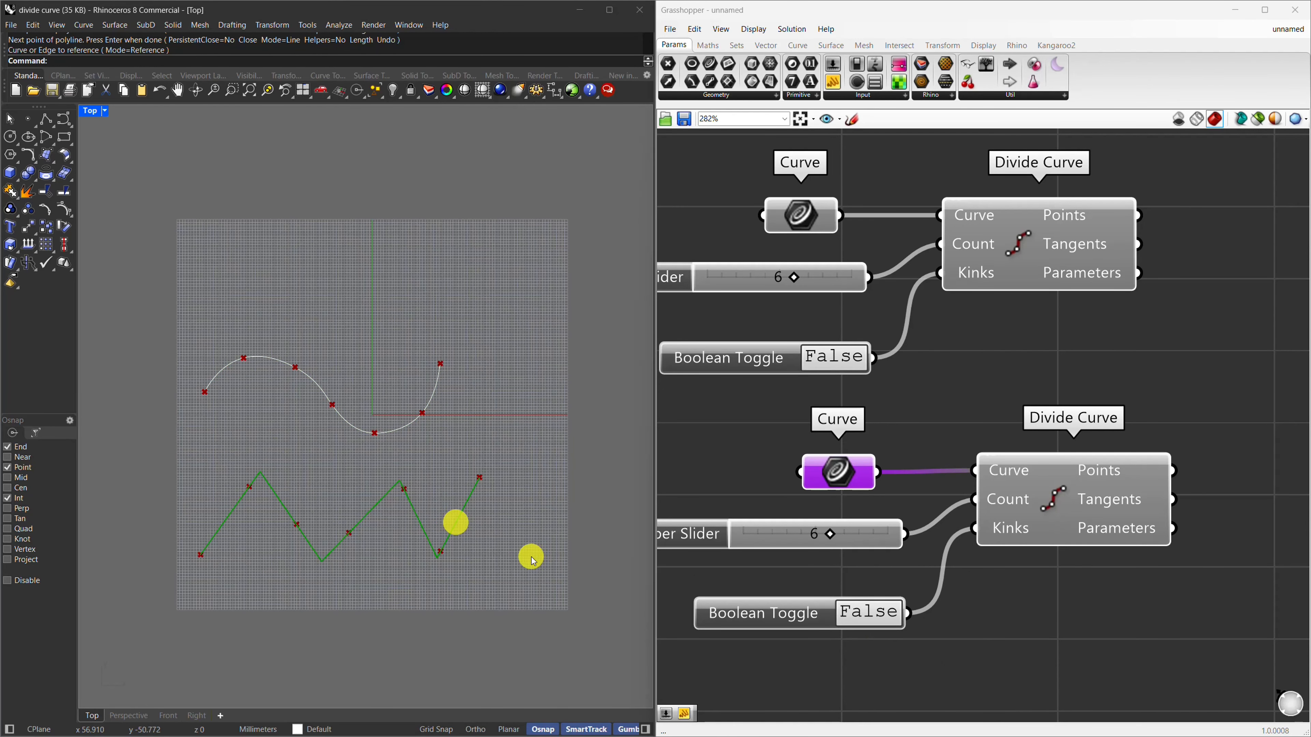
scroll(454, 568, up, 2)
scroll(428, 593, down, 1)
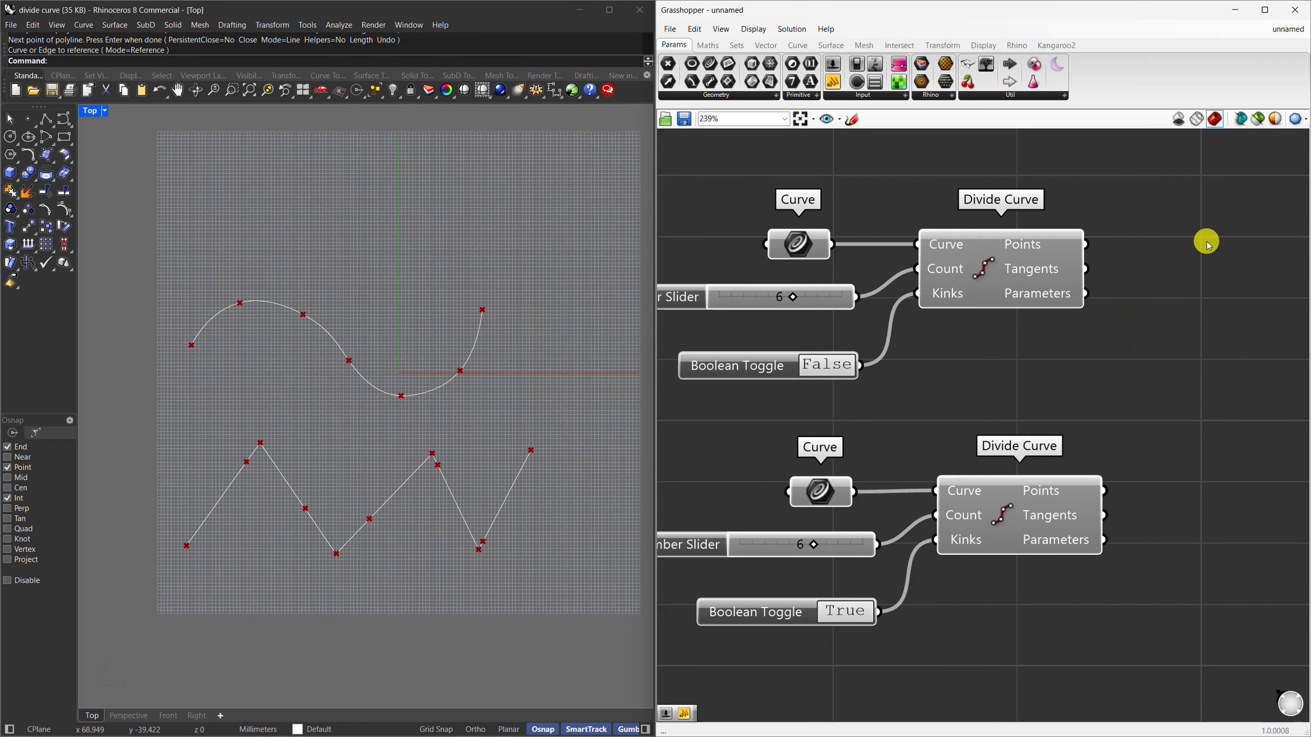
Add a Panel beside the upper Divide Curve and connect its Points output to it.
double_click(1208, 242)
text(panel)
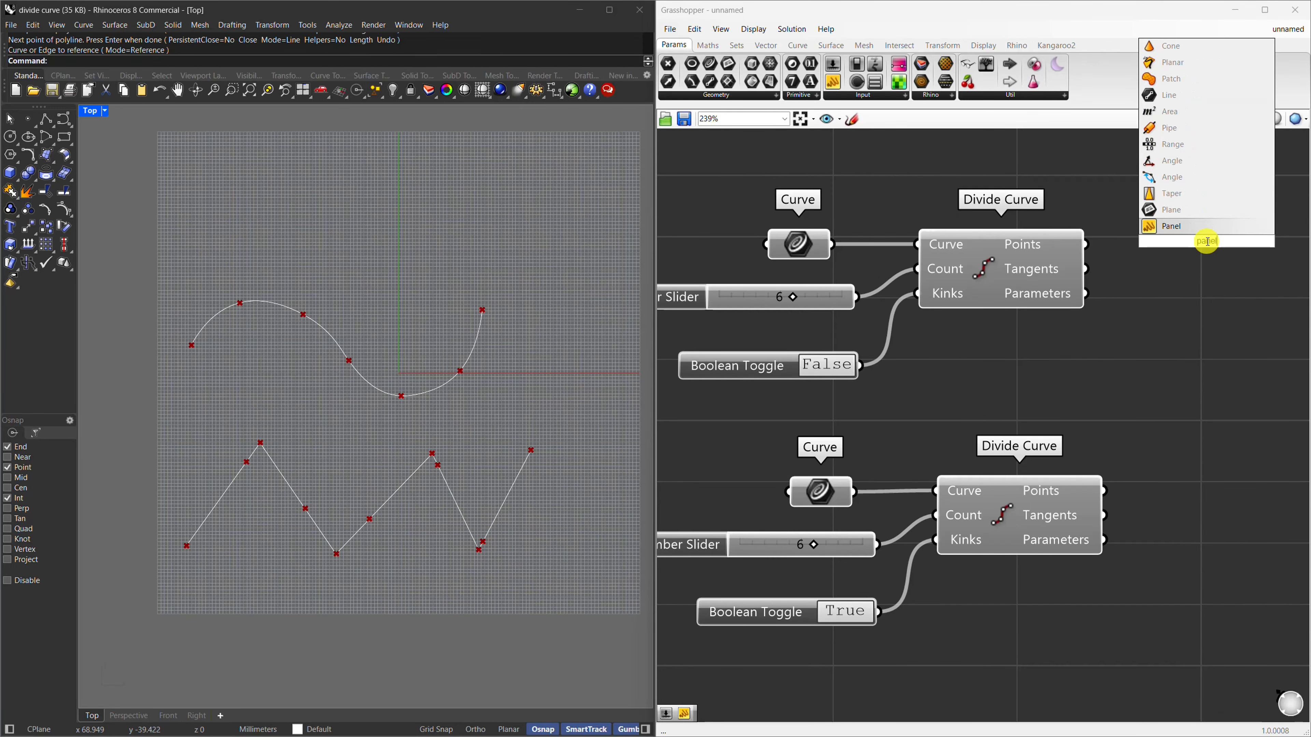
key(Return)
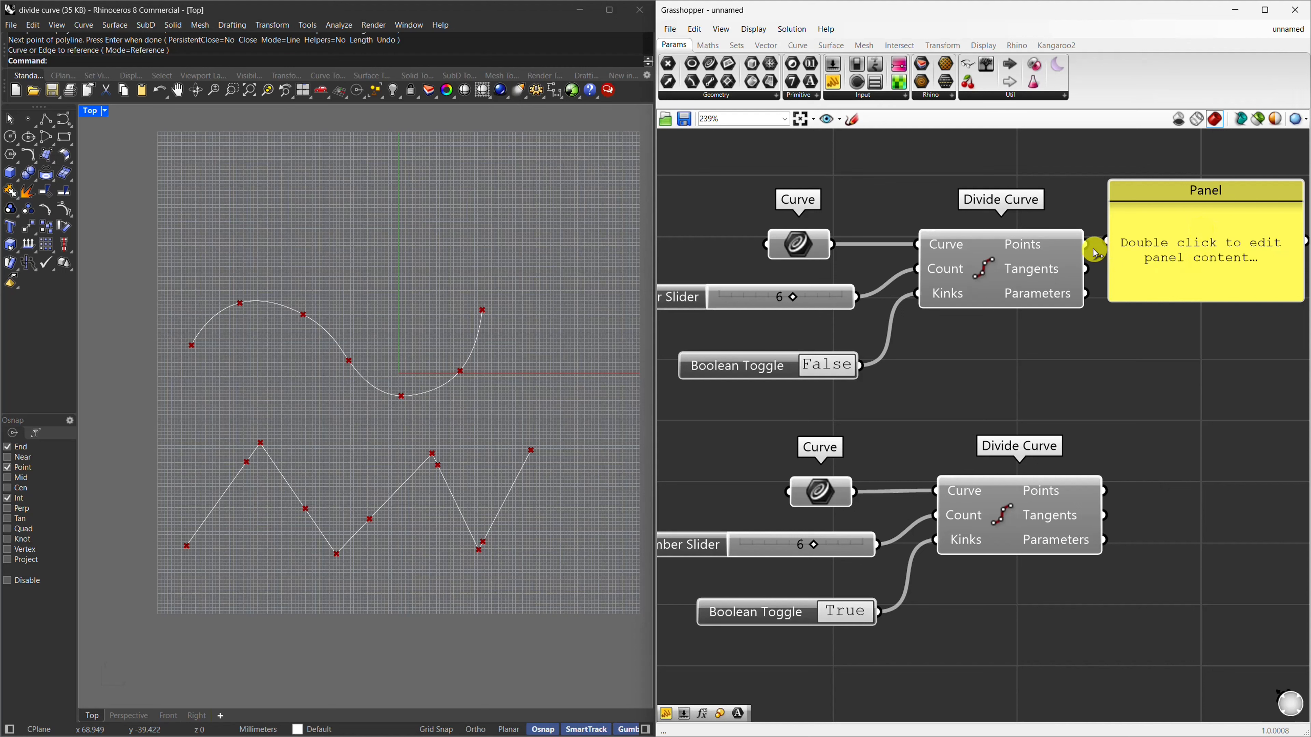
drag(1117, 237, 1117, 238)
Copy the points panel beside the lower Divide Curve and feed it from that component's Points output.
click(1171, 201)
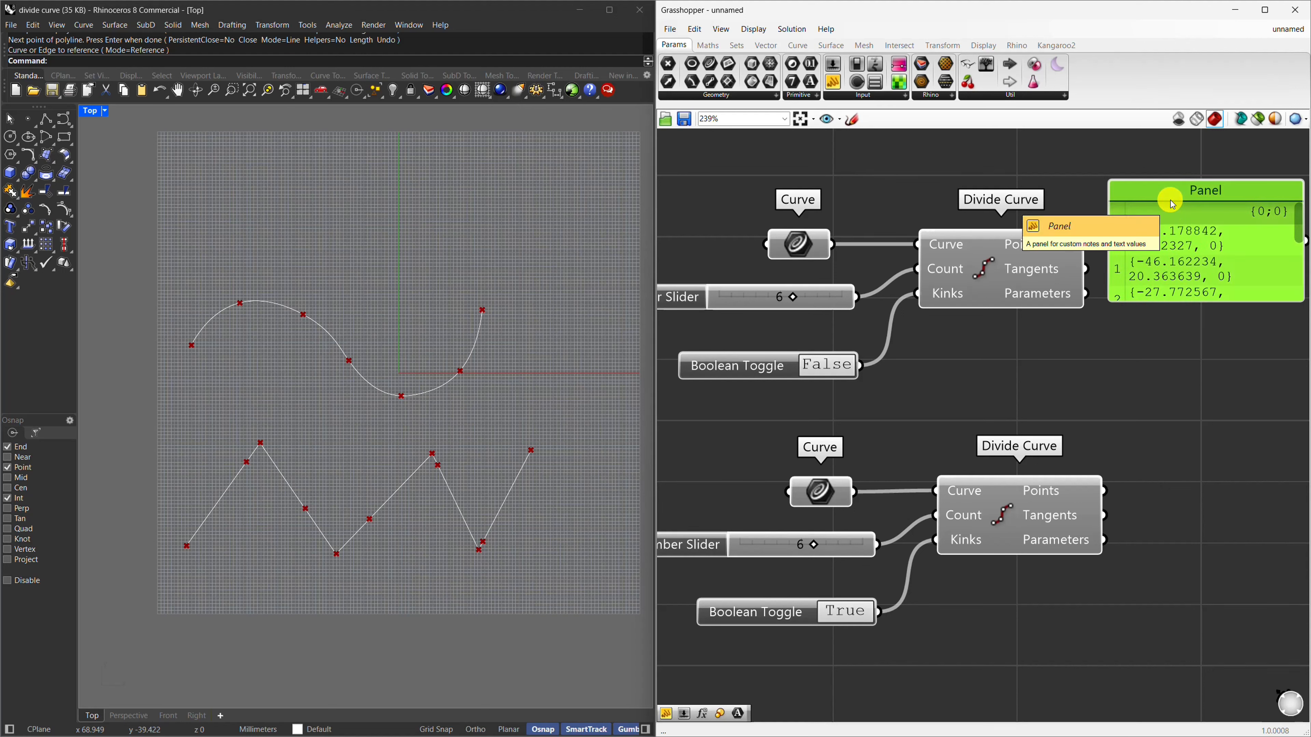
alt+drag(1173, 204, 1213, 473)
drag(1127, 495, 1147, 491)
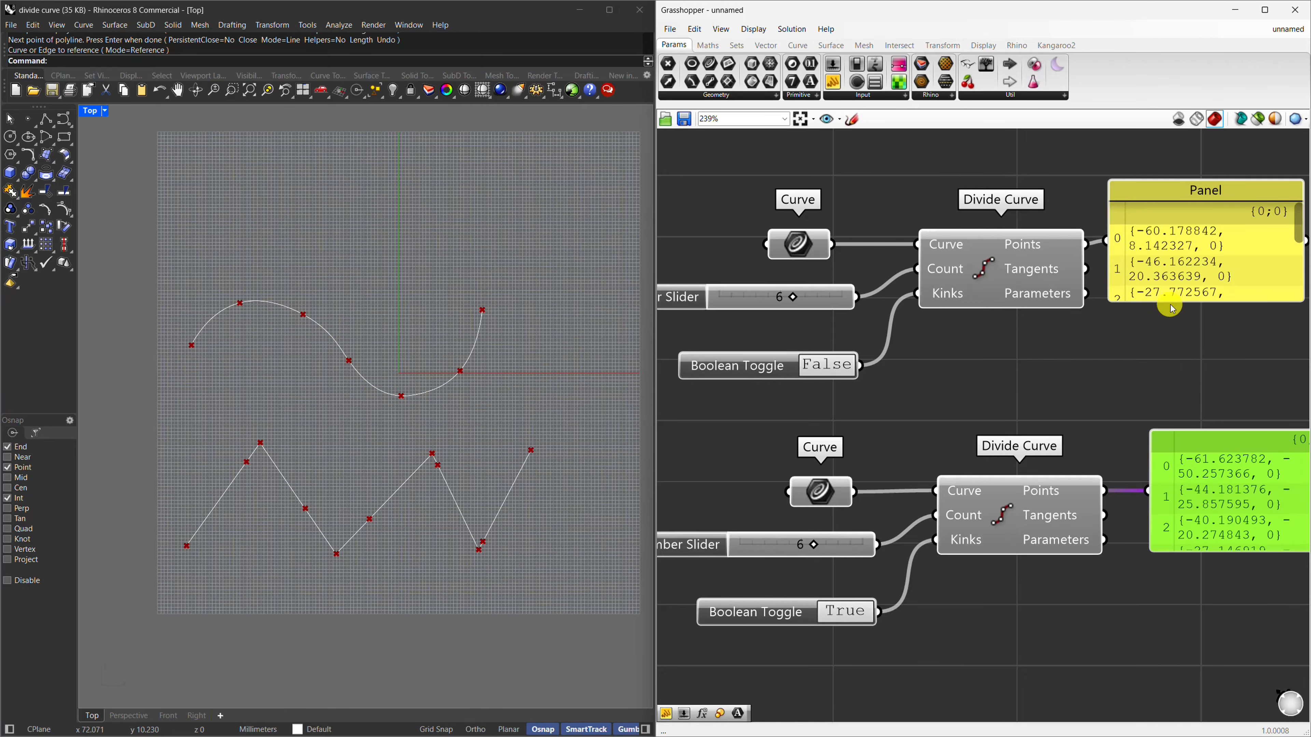
Examine the point lists in the upper and lower panels down to their last entries.
scroll(1184, 261, down, 3)
scroll(1184, 261, up, 3)
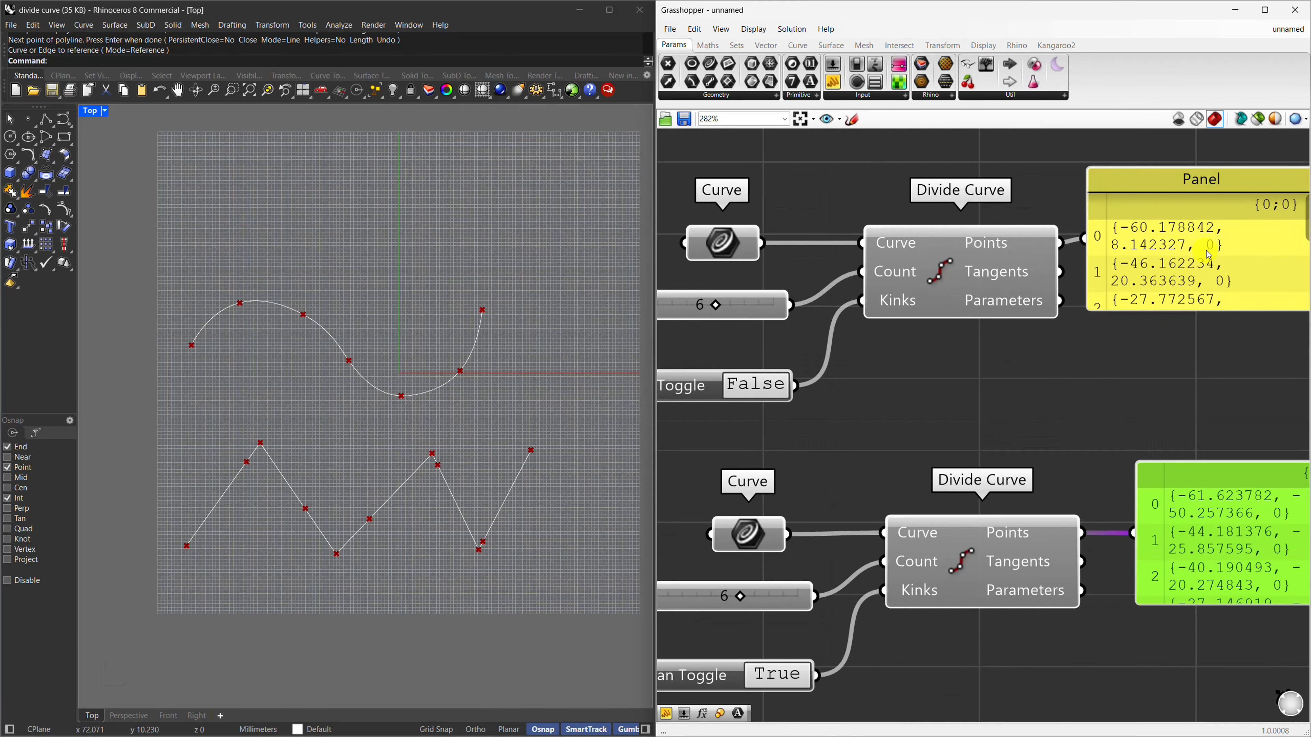
click(1198, 275)
scroll(1097, 275, down, 1)
drag(1275, 222, 1081, 258)
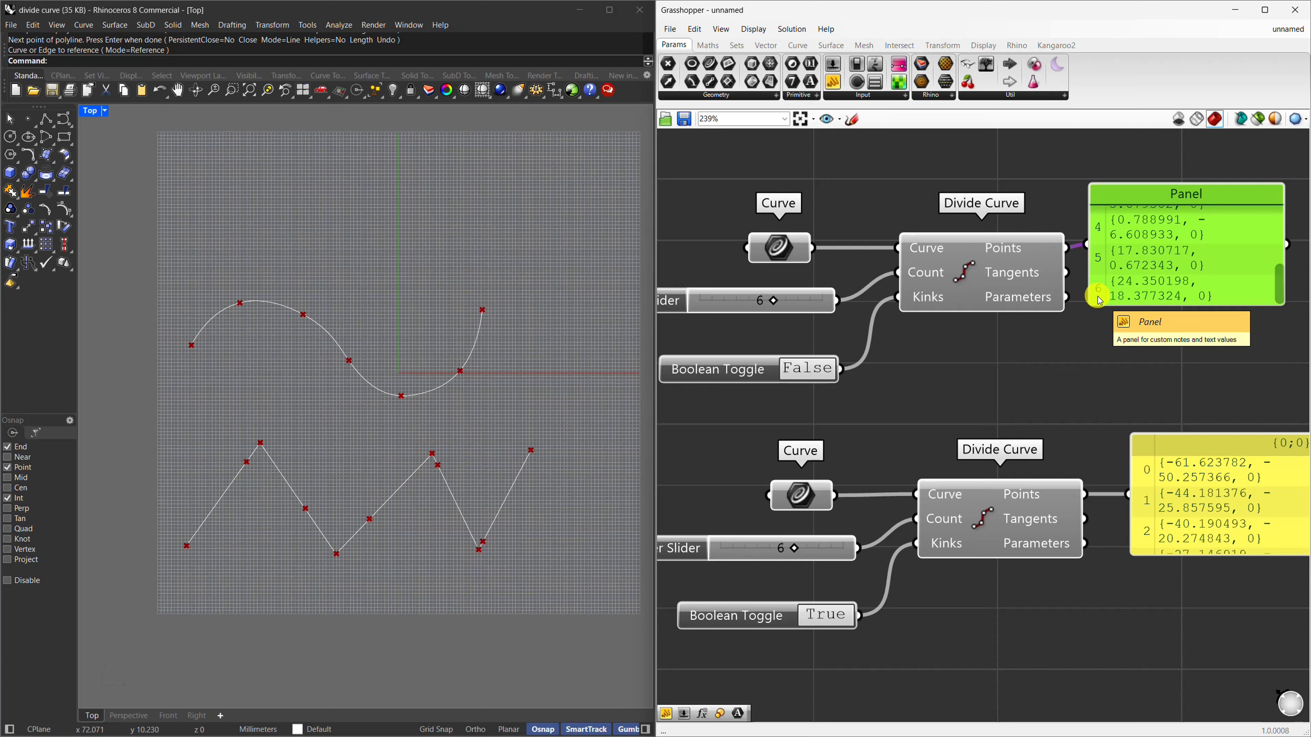
click(1171, 469)
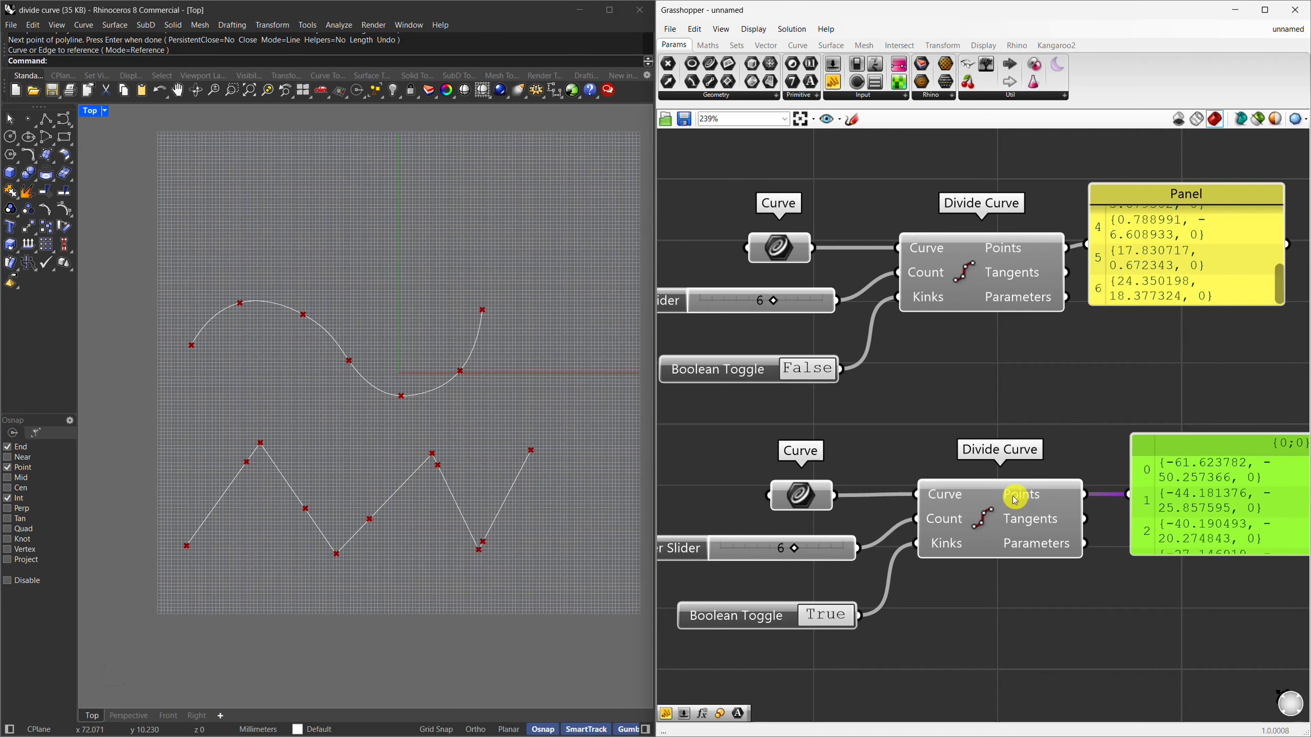
scroll(846, 459, down, 1)
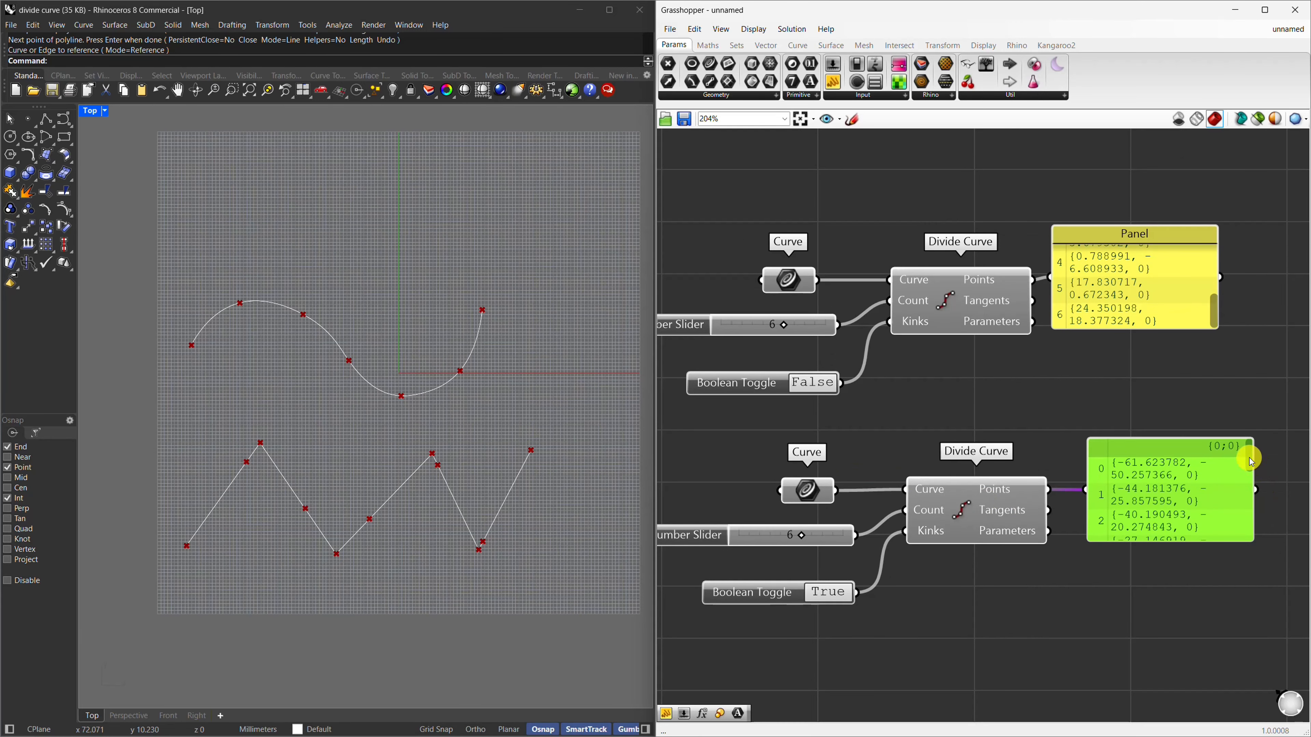
drag(1251, 462, 1249, 534)
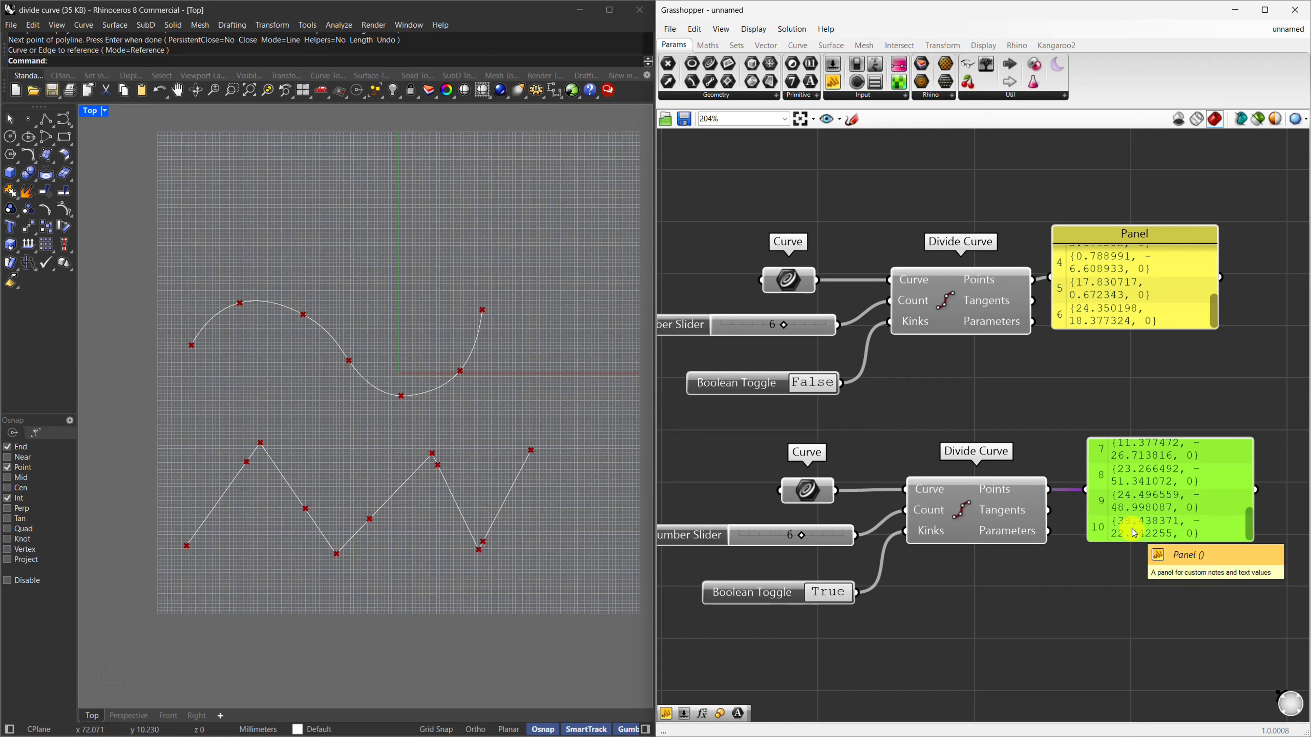
Set the Boolean Toggle feeding the lower Divide Curve's Kinks input to False.
double_click(829, 593)
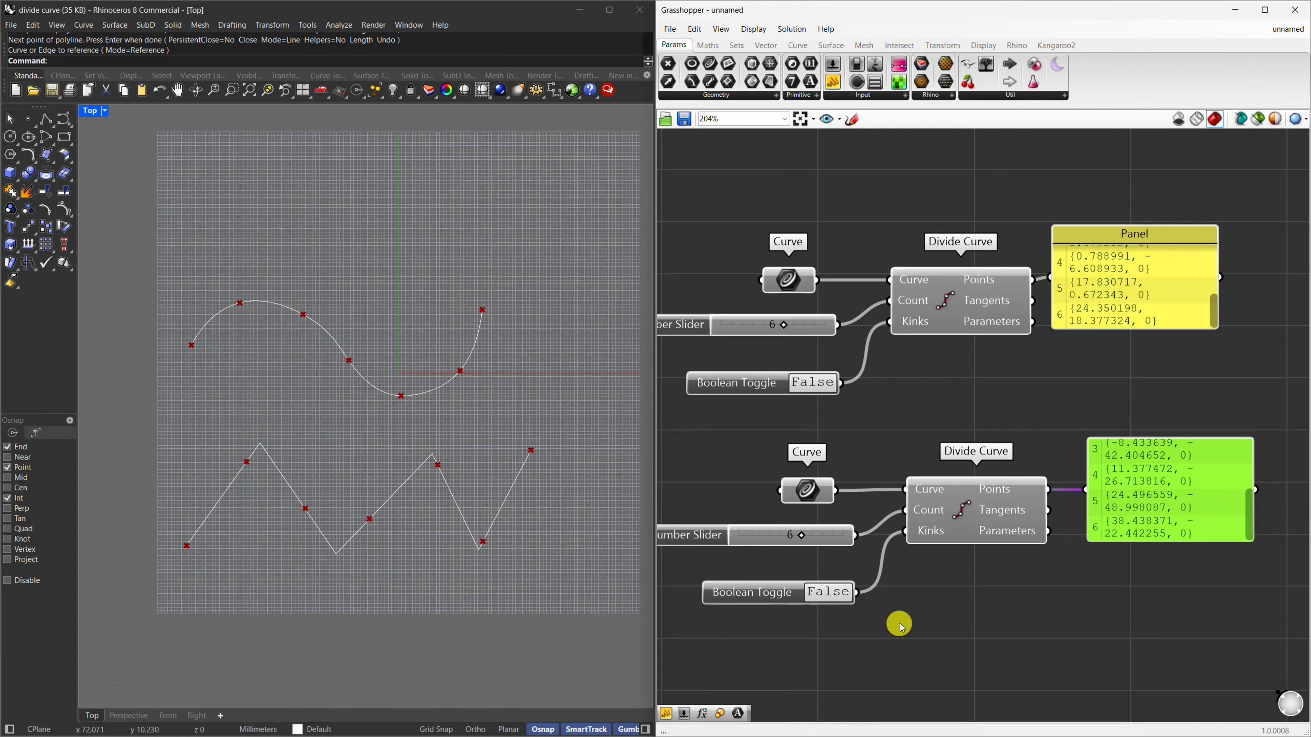
scroll(1024, 293, up, 3)
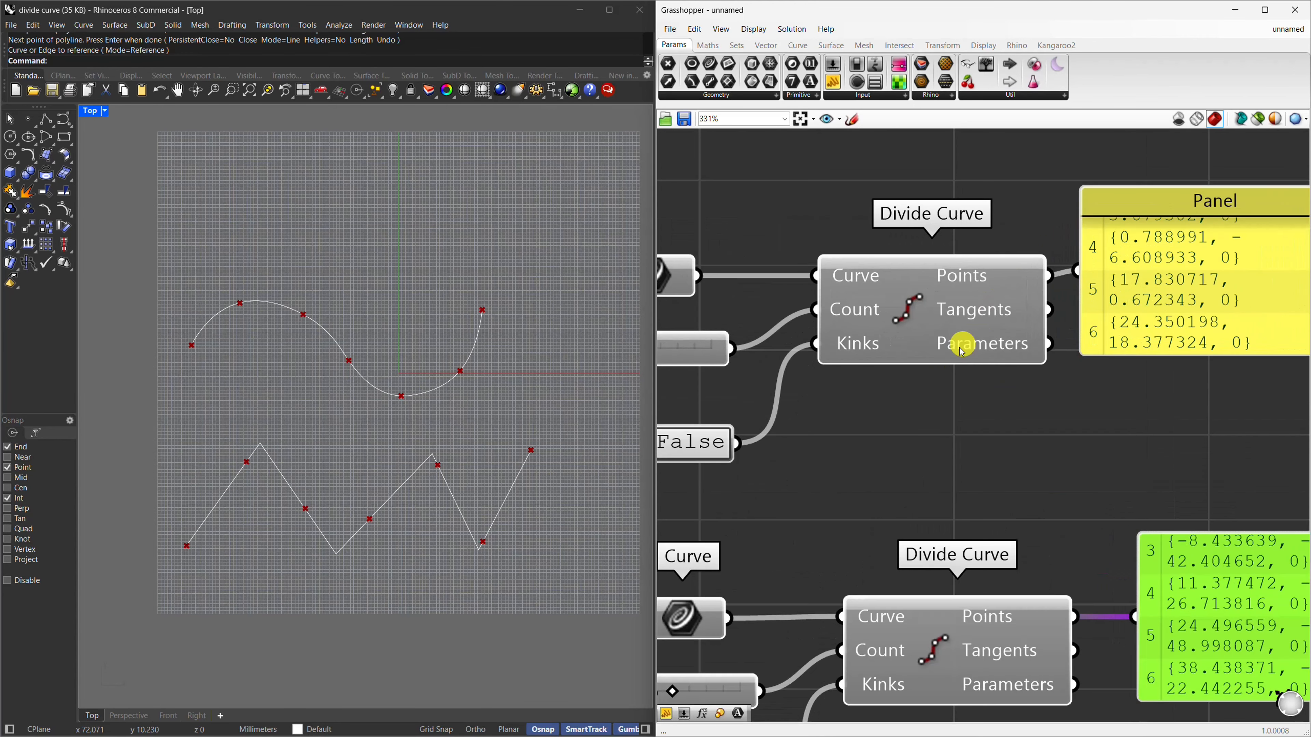
scroll(877, 509, down, 3)
Move the upper points panel above its Divide Curve and shift the whole lower group further down.
scroll(1084, 318, up, 2)
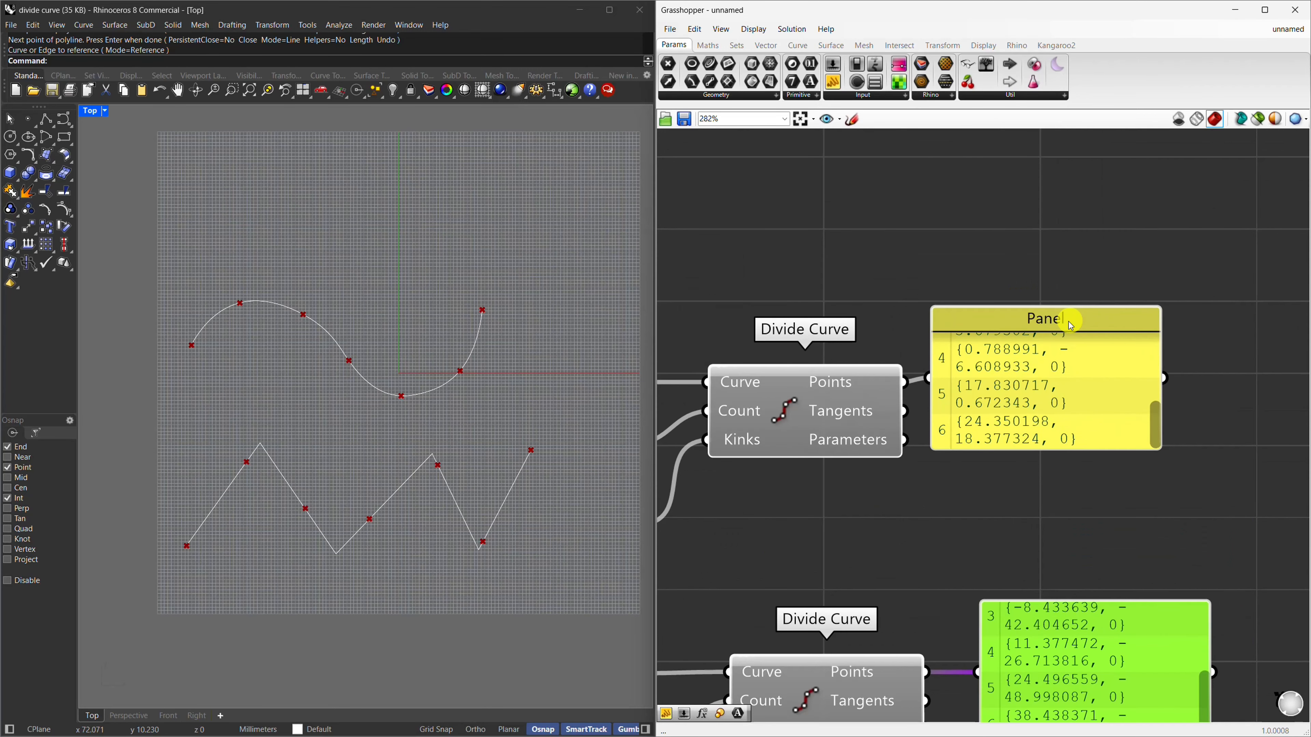
drag(1069, 319, 1112, 196)
click(1080, 442)
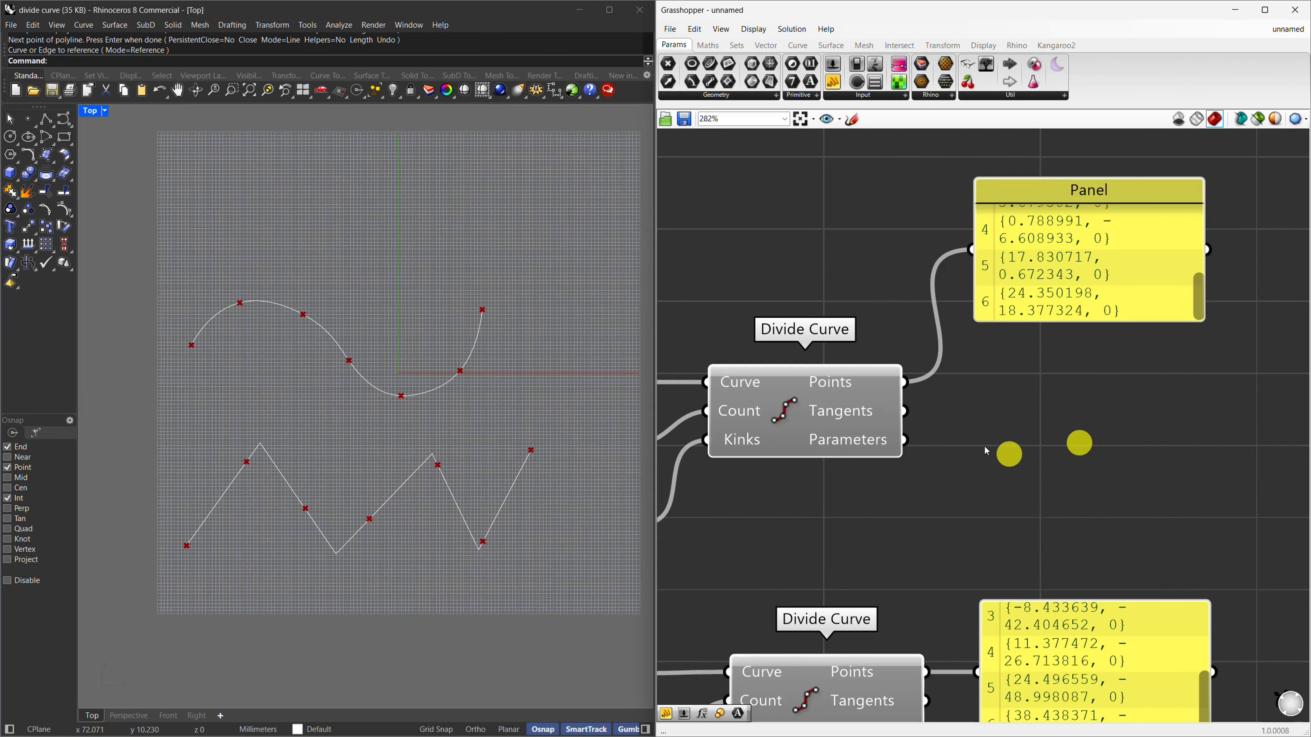
scroll(1010, 454, down, 4)
drag(1103, 656, 775, 532)
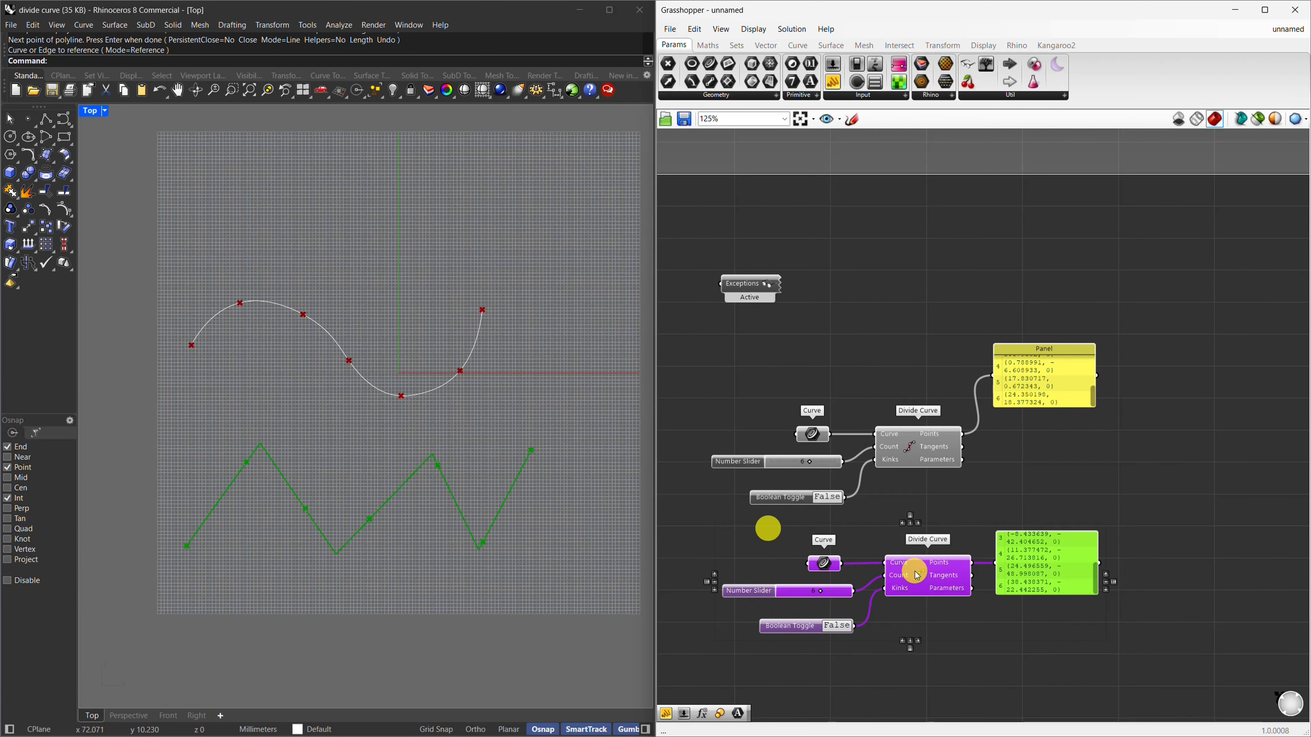
drag(913, 571, 922, 672)
click(992, 558)
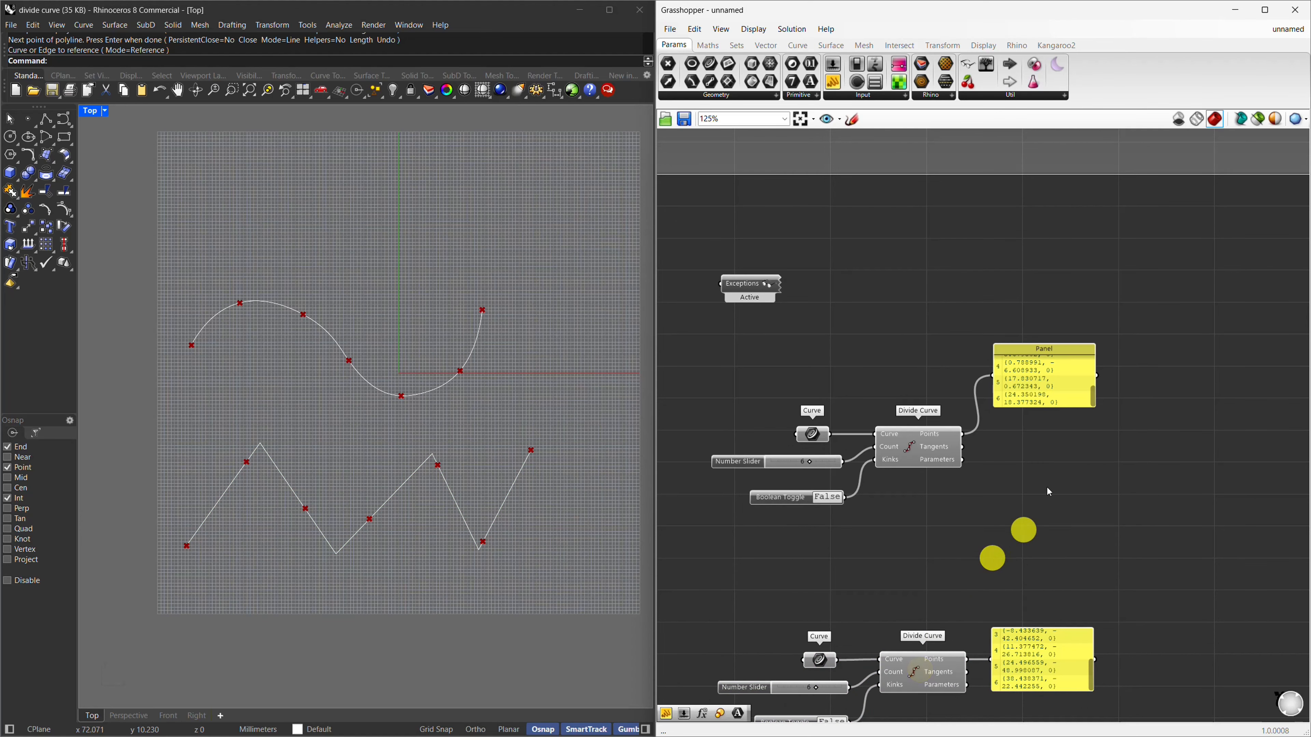
Copy the upper panel below itself, connect the copy to the Tangents output, and return its list to the first entry.
scroll(995, 416, up, 3)
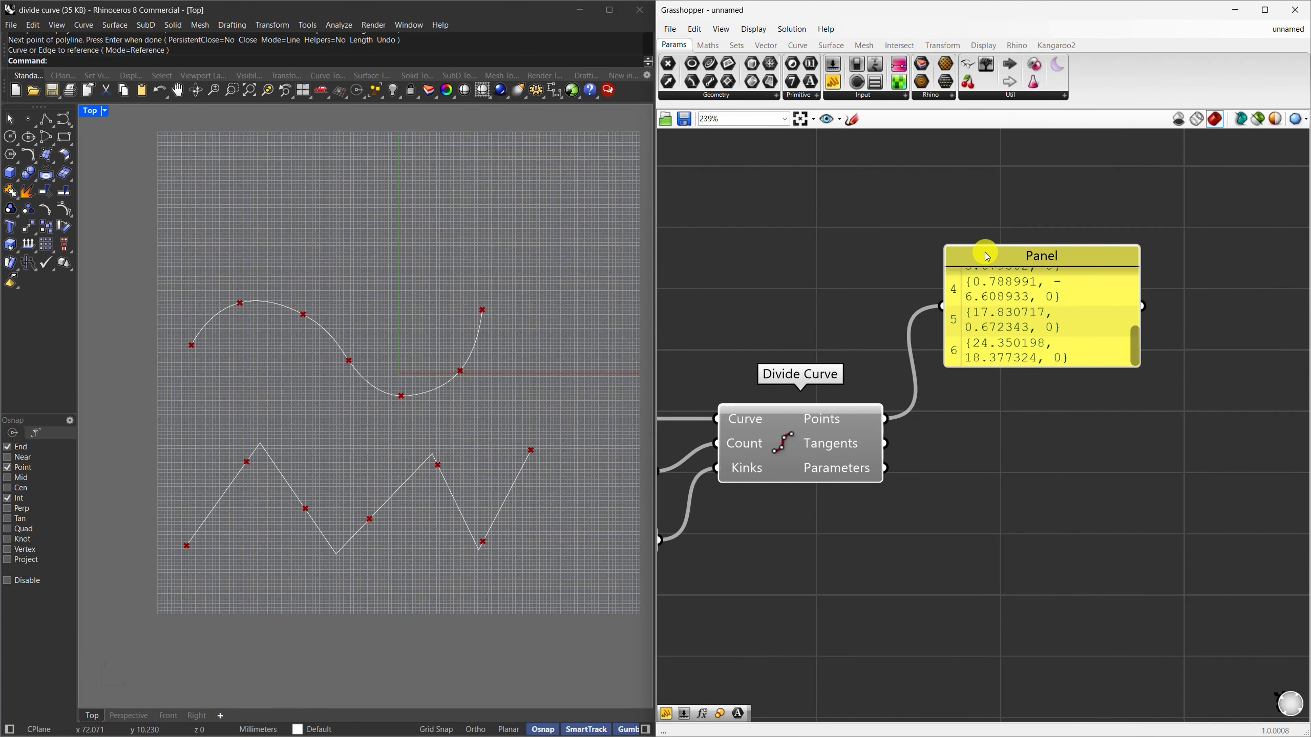
click(991, 258)
alt+drag(991, 259, 1006, 454)
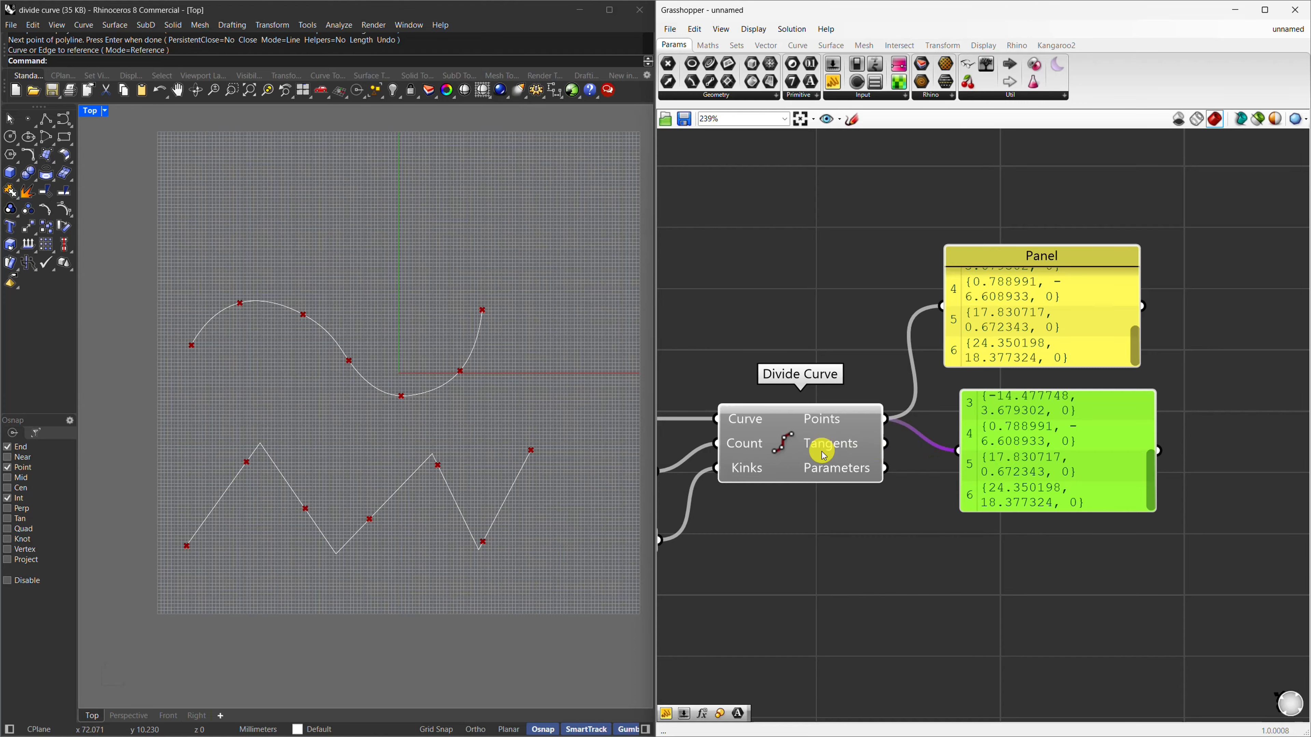
scroll(822, 449, up, 2)
drag(910, 442, 1013, 451)
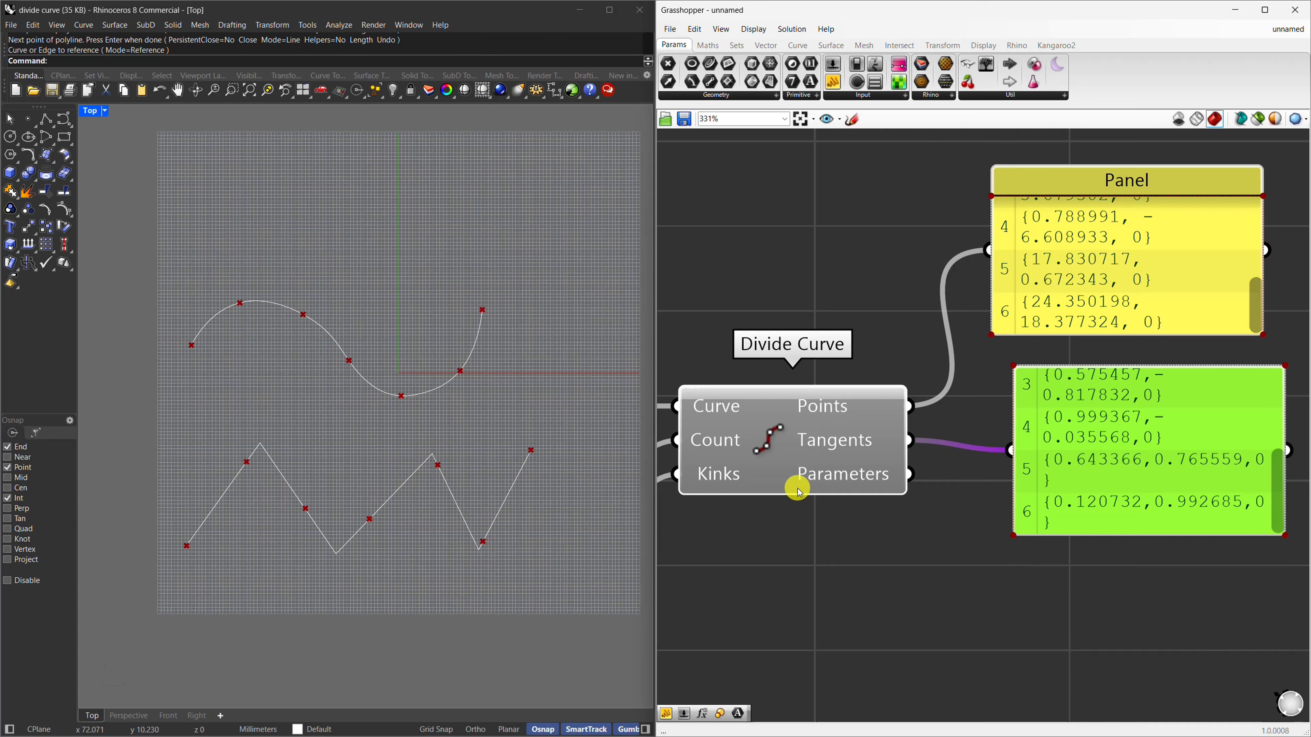
scroll(1068, 532, up, 3)
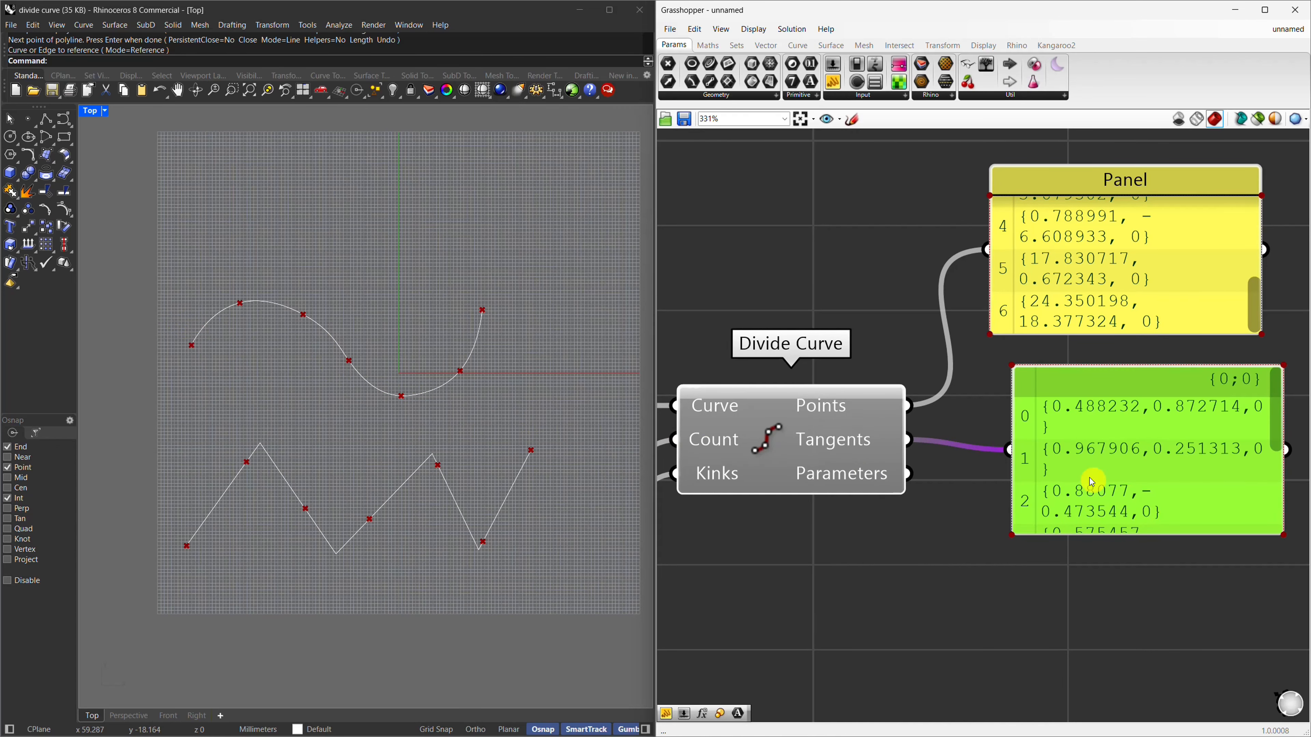
Add a Vector Display component beside the tangents panel, connecting Points to Anchor and Tangents to Vector.
scroll(867, 446, down, 2)
scroll(823, 447, down, 2)
scroll(1186, 482, up, 1)
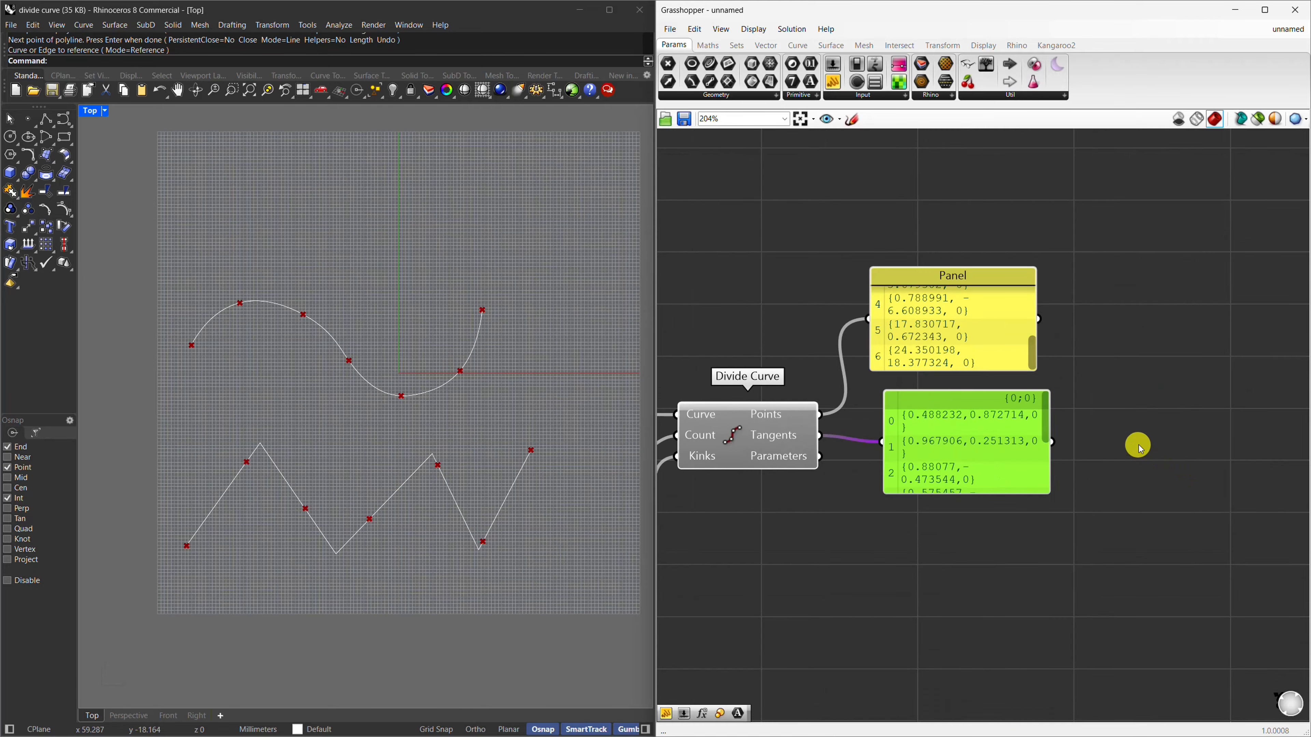
key(ctrl+z)
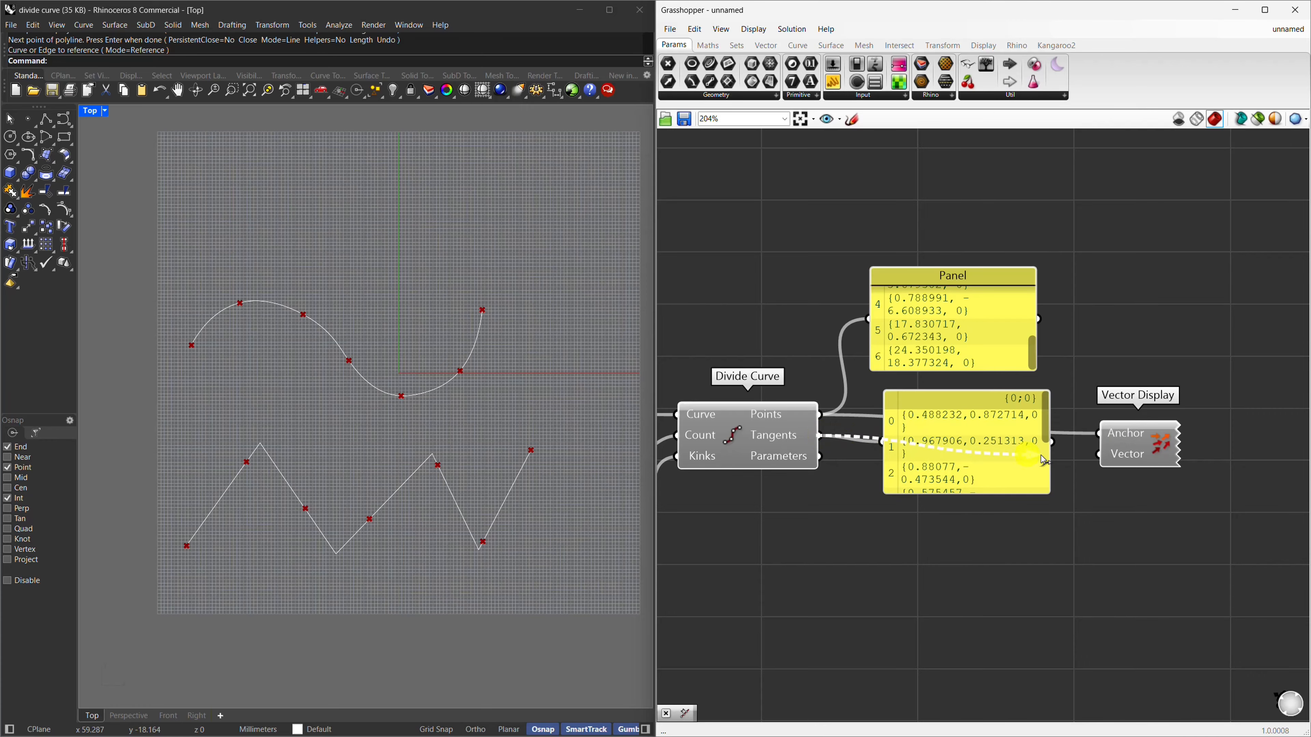
drag(1043, 459, 1141, 438)
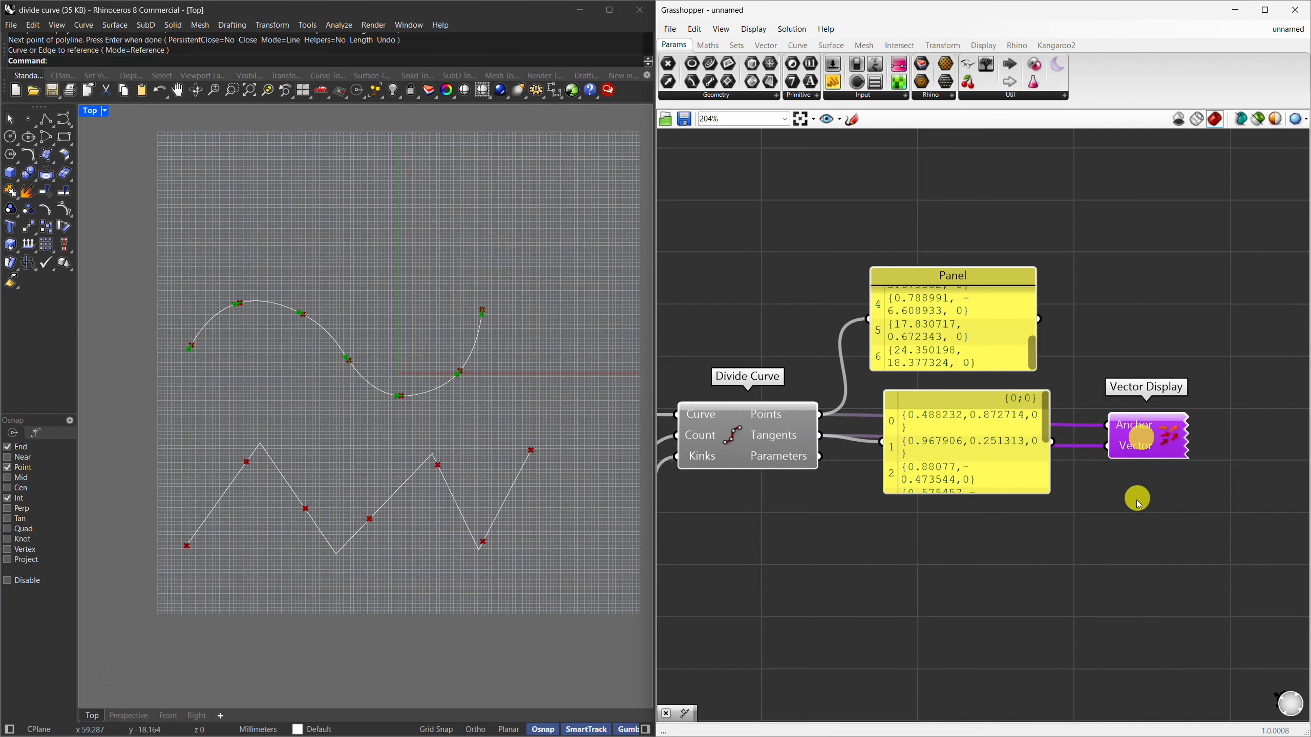
Examine the displayed tangent vector at the start point of the S-shaped curve.
scroll(178, 348, up, 3)
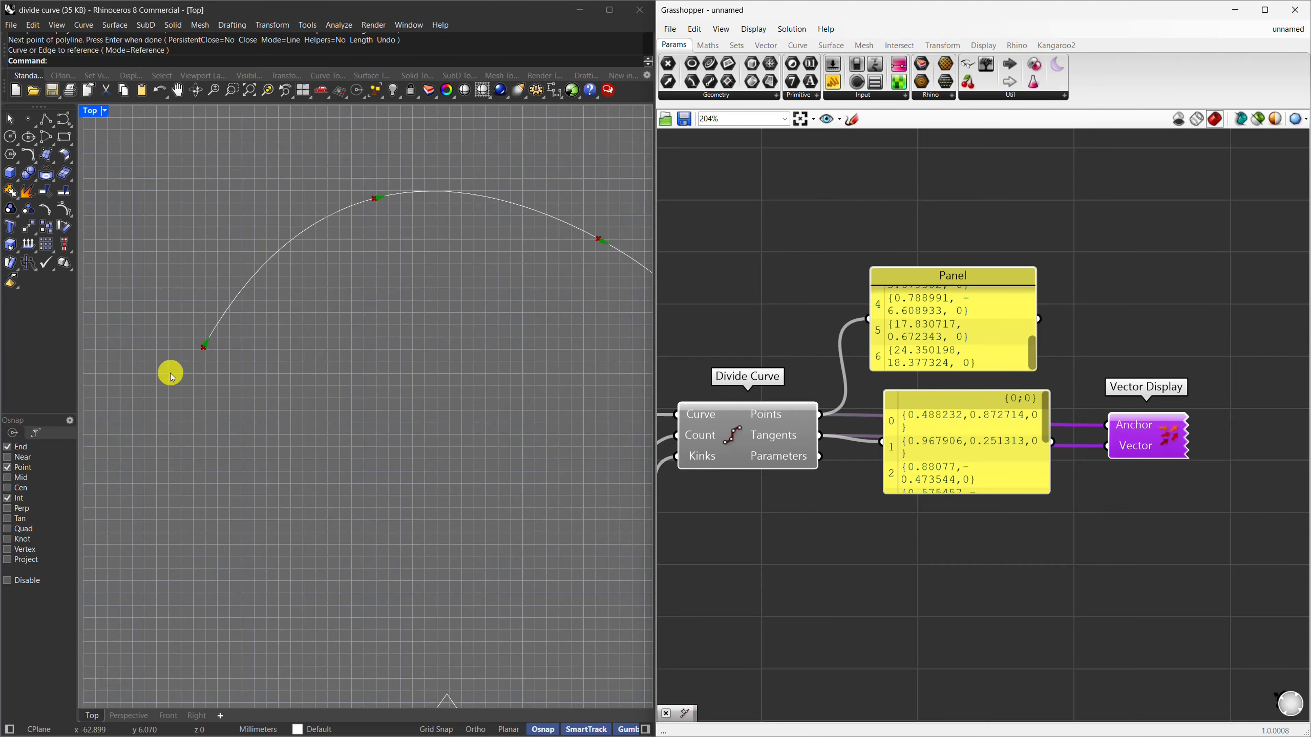
scroll(171, 372, up, 4)
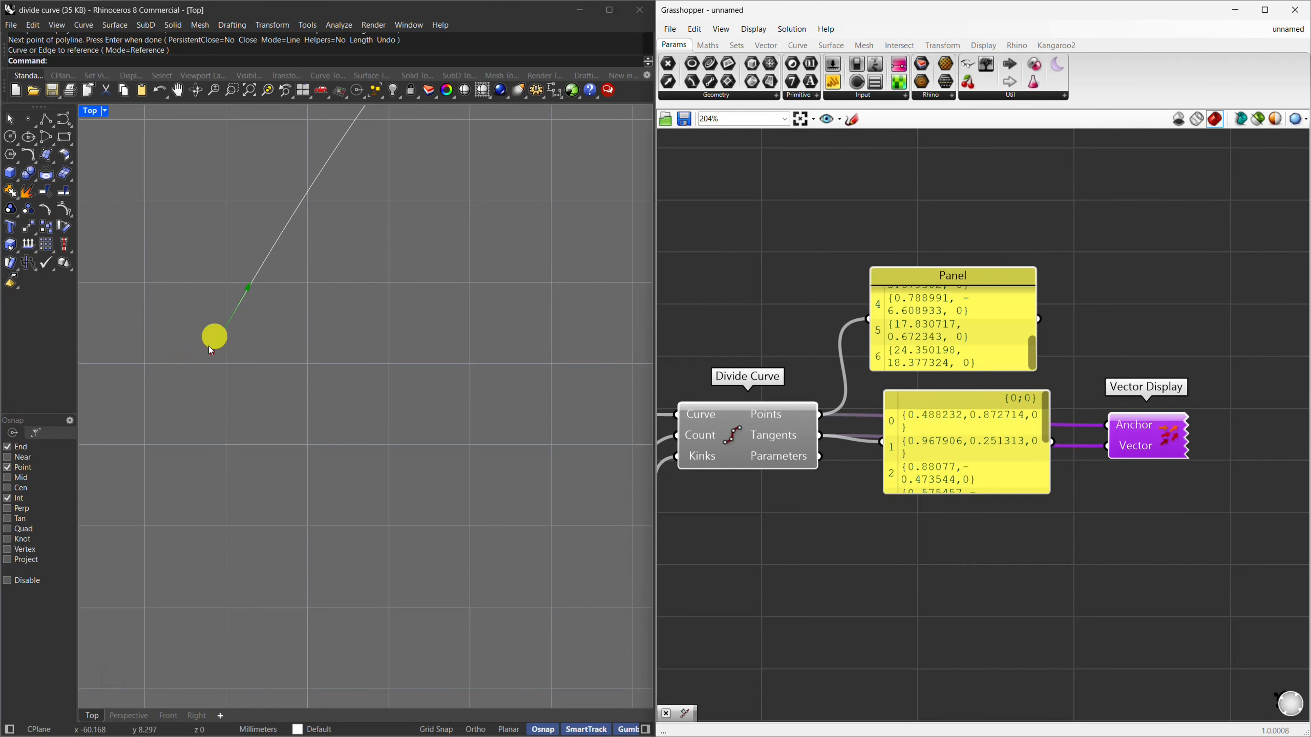
scroll(234, 304, down, 5)
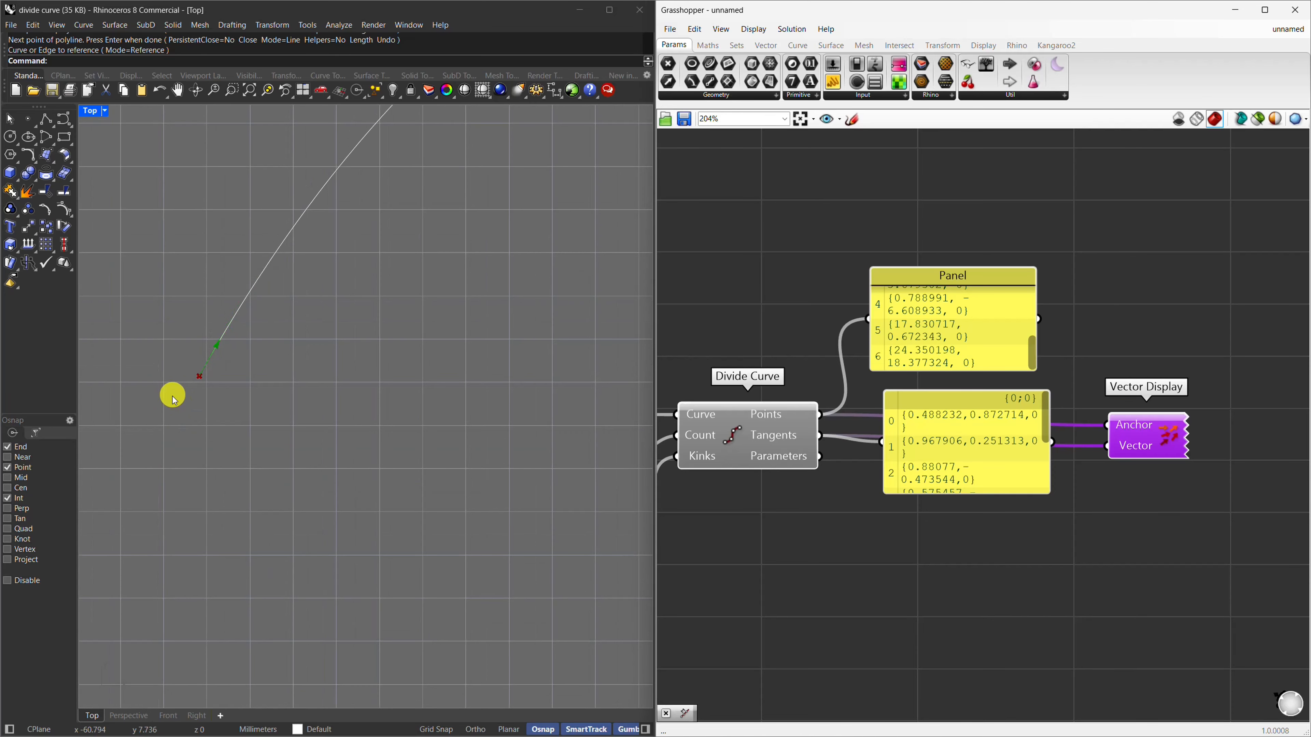
Copy the tangents panel below itself and connect the copy to the upper Divide Curve's Parameters output.
scroll(219, 352, down, 4)
scroll(433, 153, down, 8)
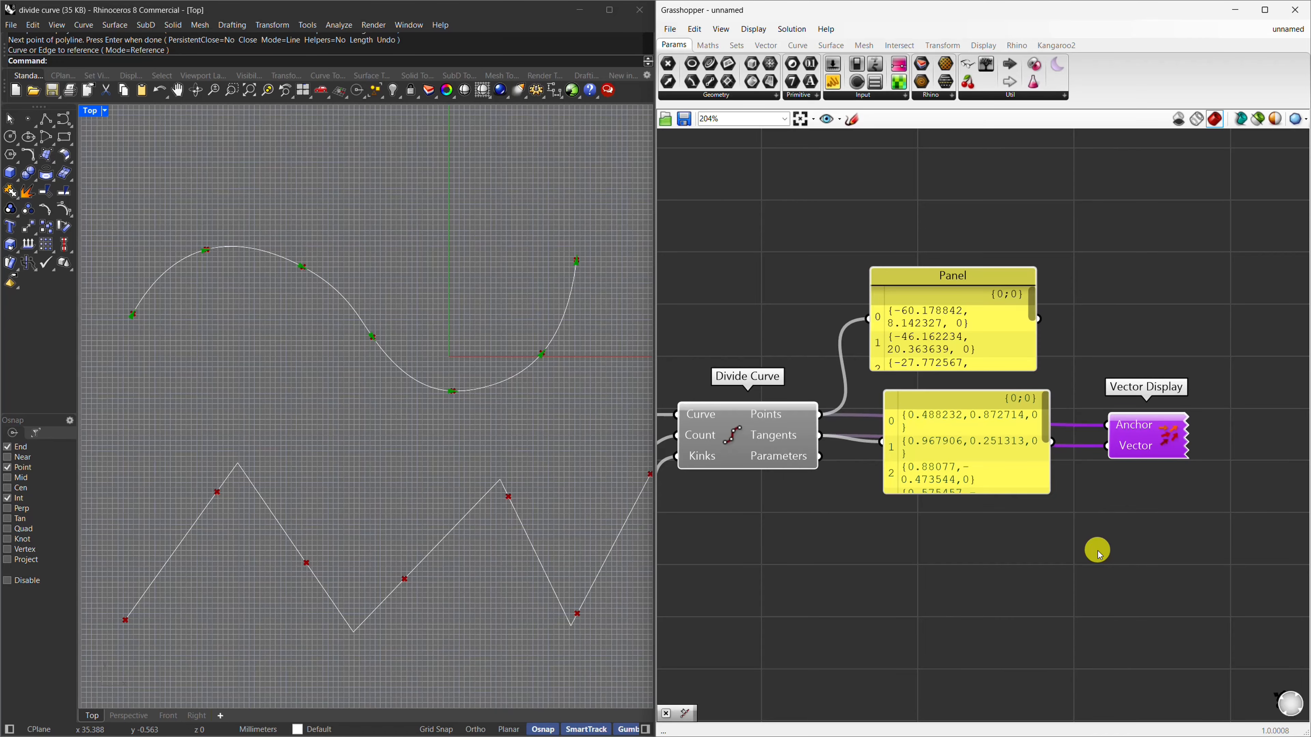
scroll(1034, 320, up, 2)
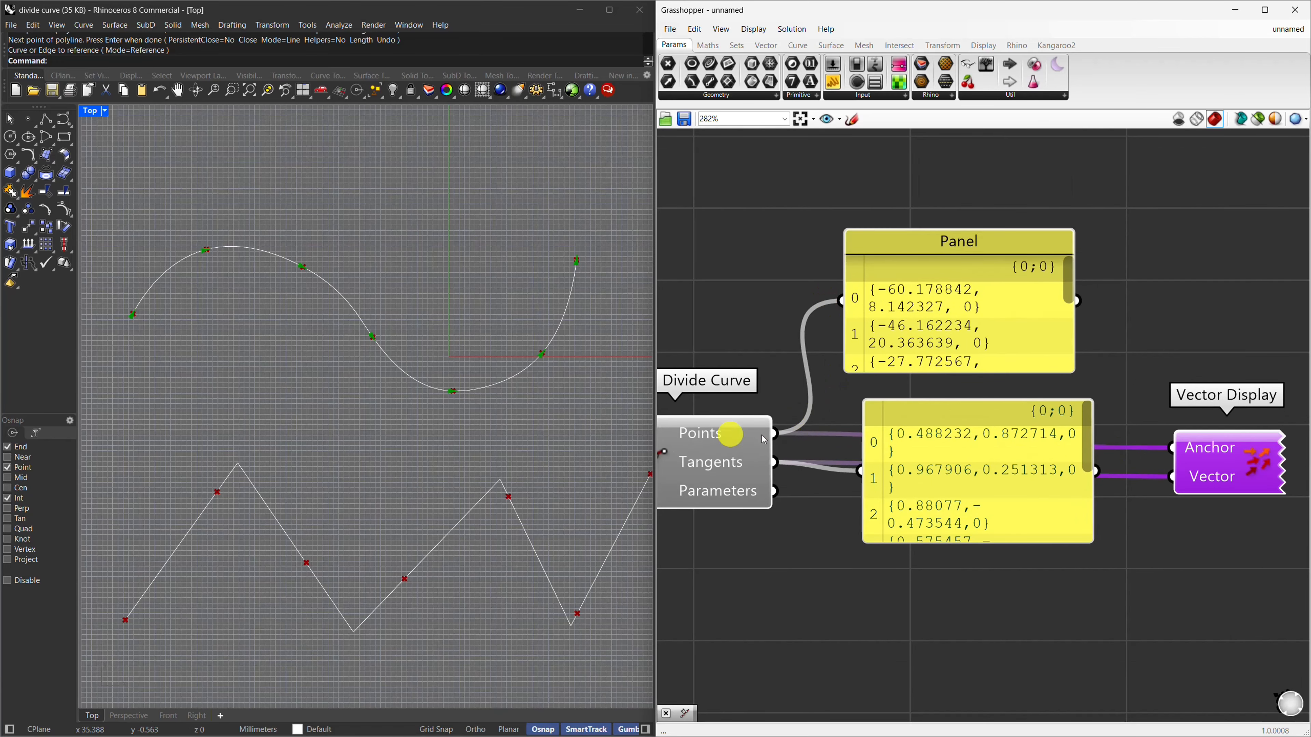
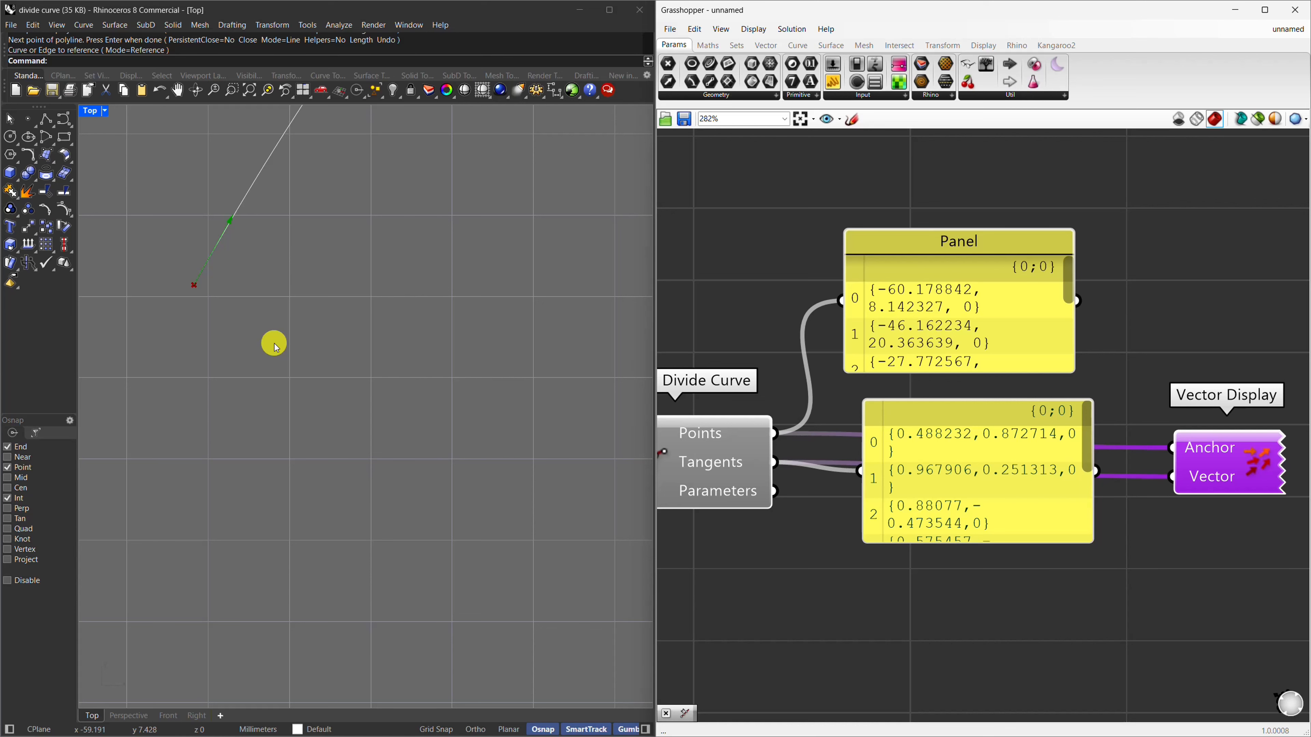
scroll(971, 498, down, 3)
click(970, 405)
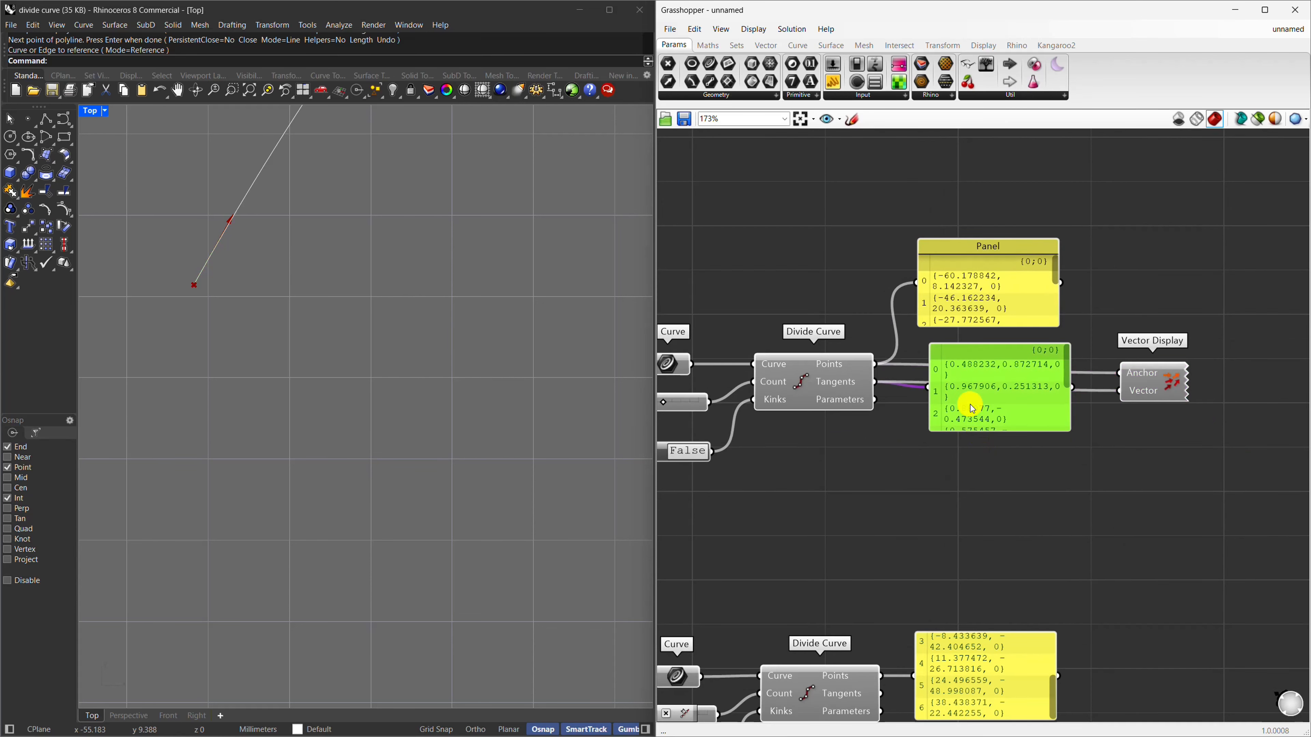
alt+drag(988, 398, 962, 483)
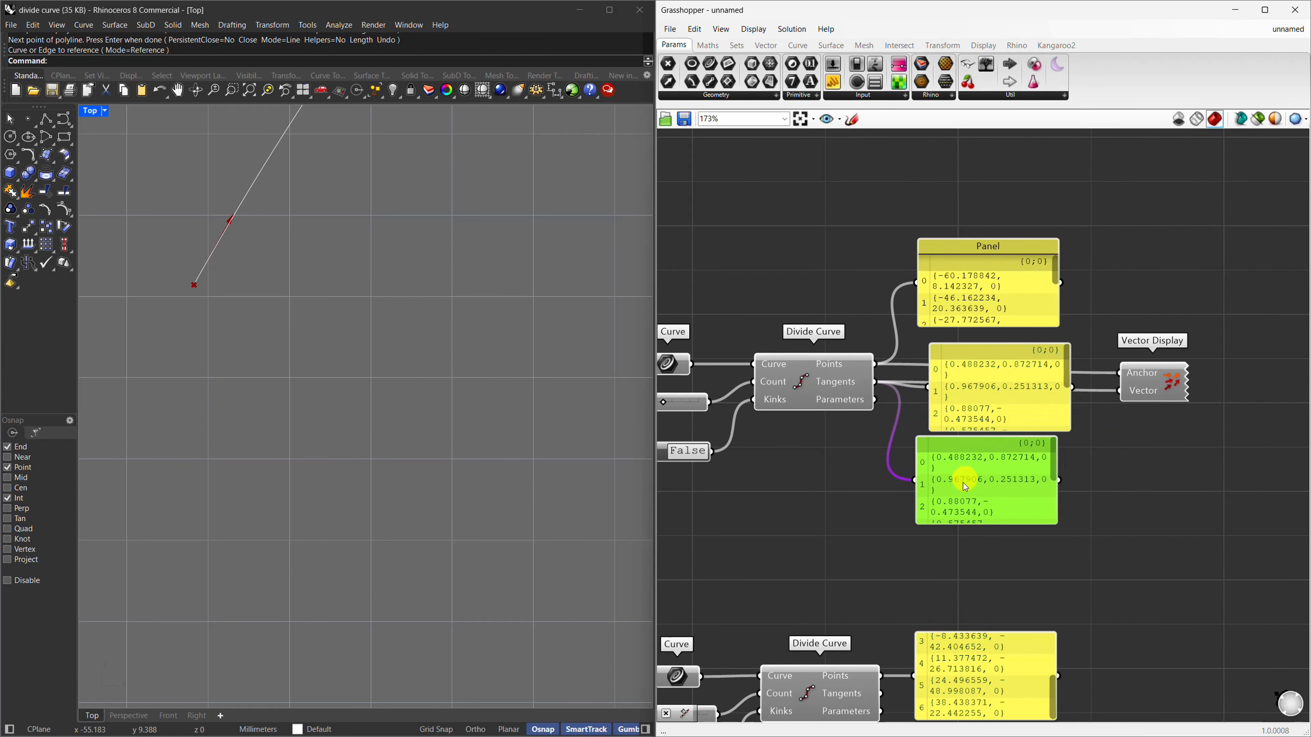
drag(876, 400, 975, 504)
scroll(975, 554, up, 1)
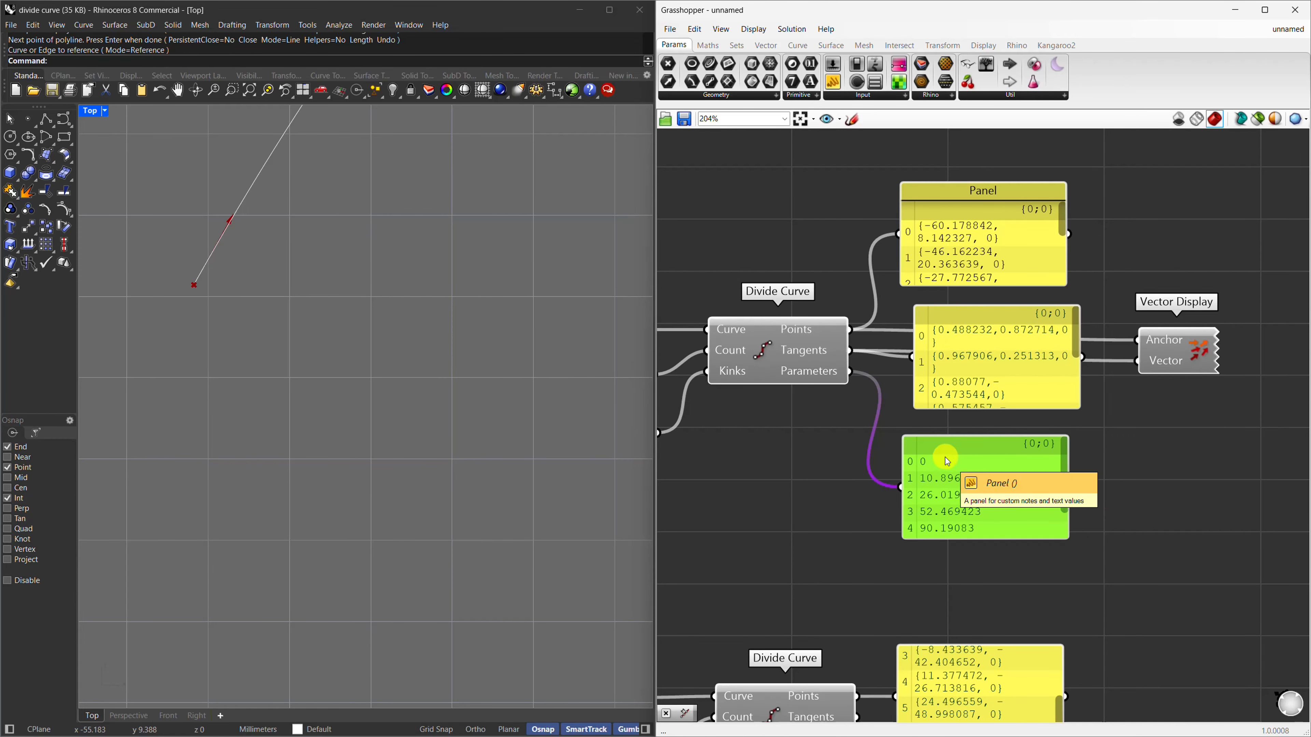
Reparameterize the Curve parameter feeding the upper Divide Curve and enlarge the parameters panel to fit its whole list.
scroll(946, 458, down, 1)
scroll(660, 354, up, 1)
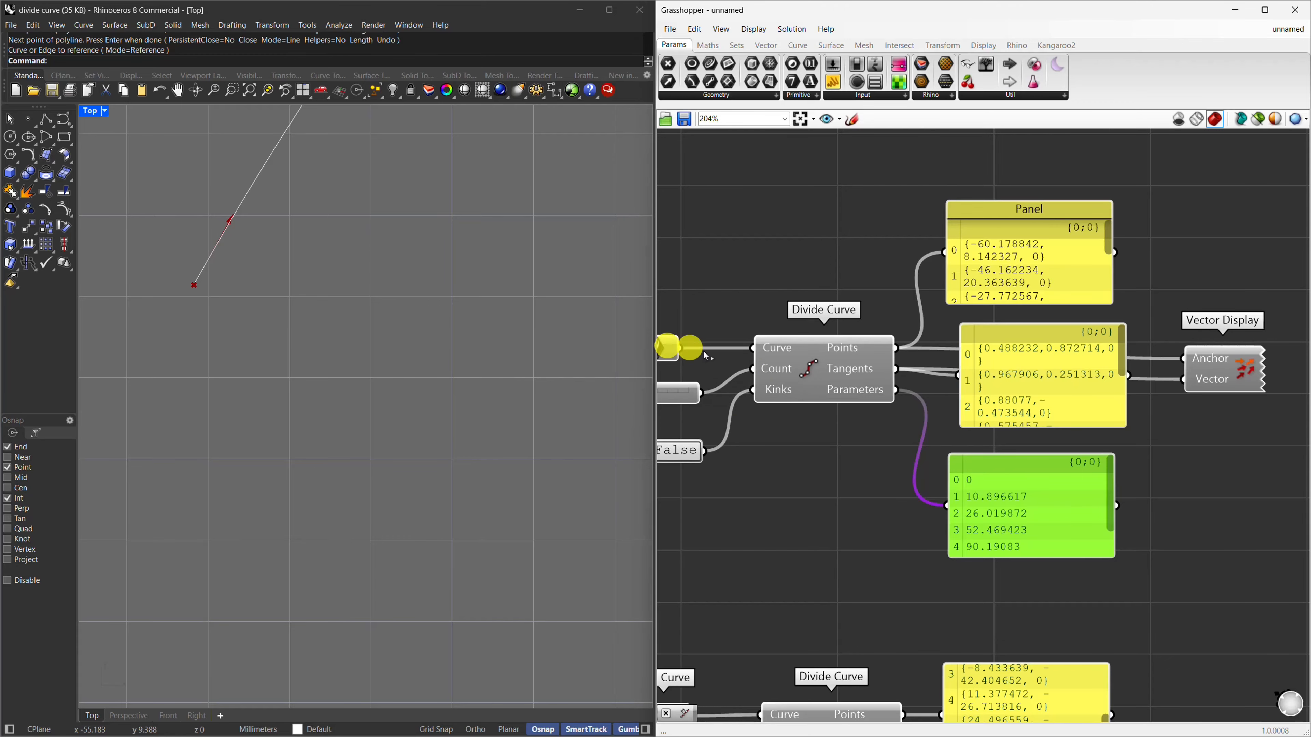
scroll(879, 425, down, 2)
scroll(712, 375, up, 2)
click(715, 369)
right_click(717, 369)
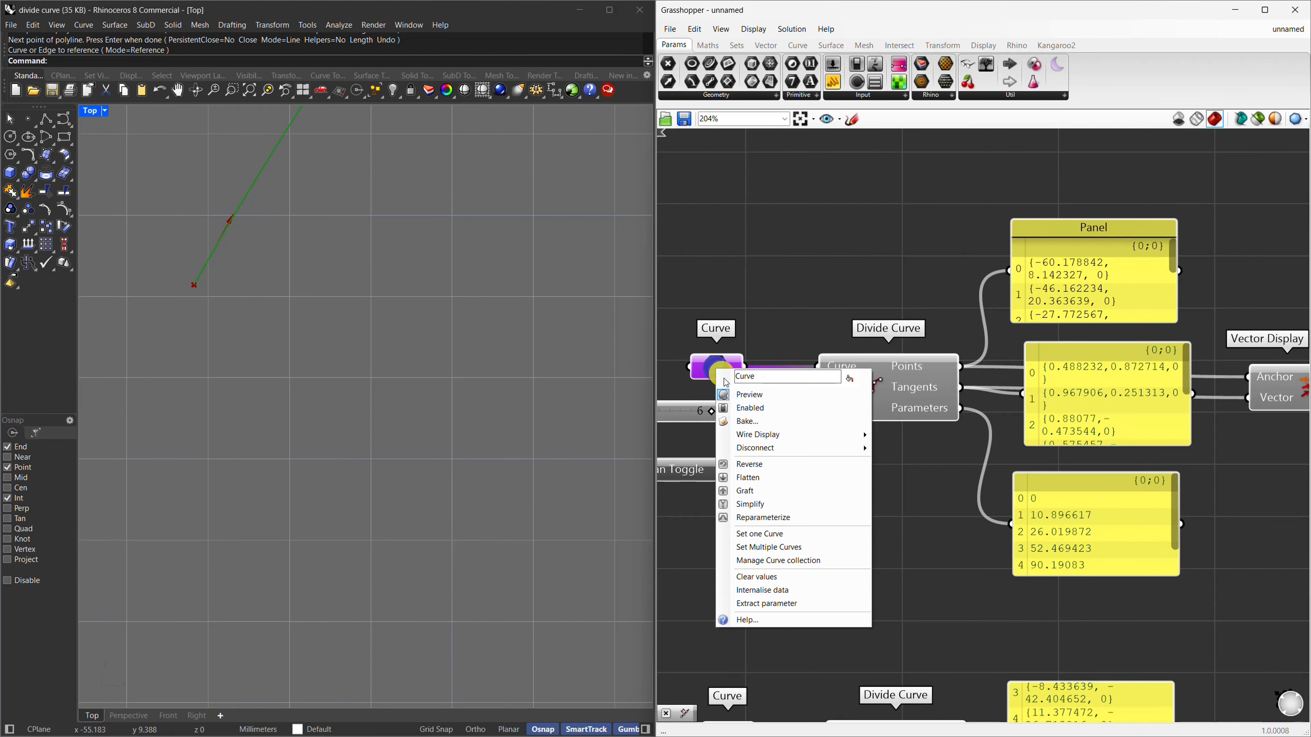
click(757, 519)
scroll(971, 527, up, 1)
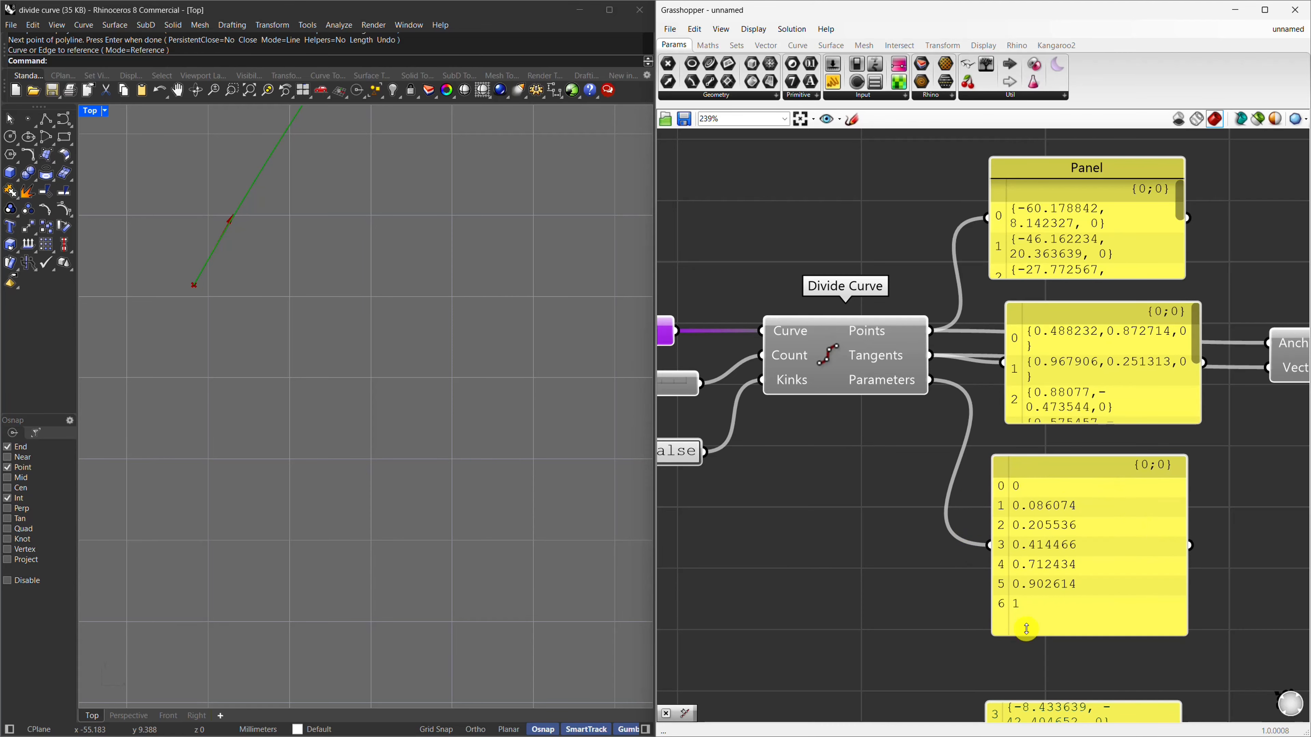
scroll(864, 504, down, 1)
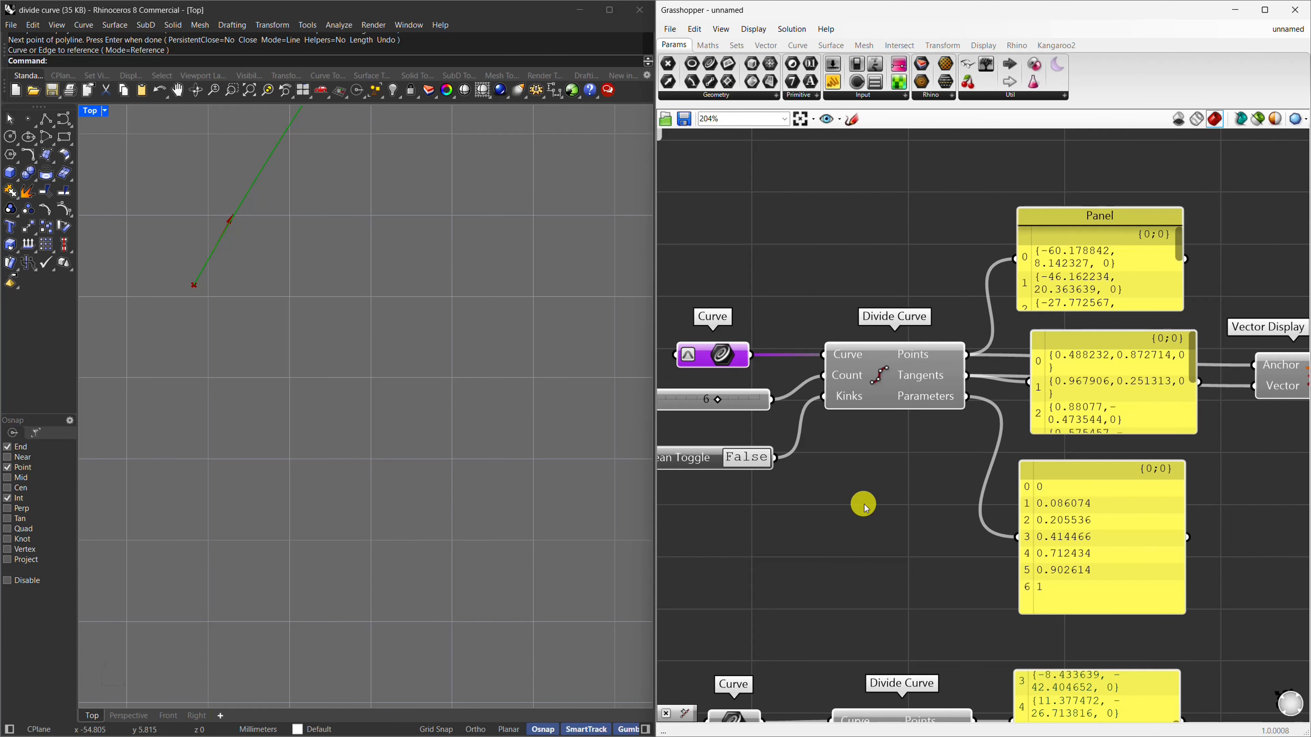
Set the upper Divide Curve's count slider to 4 and inspect the division points on the S-shaped curve.
double_click(684, 400)
text(4)
key(Return)
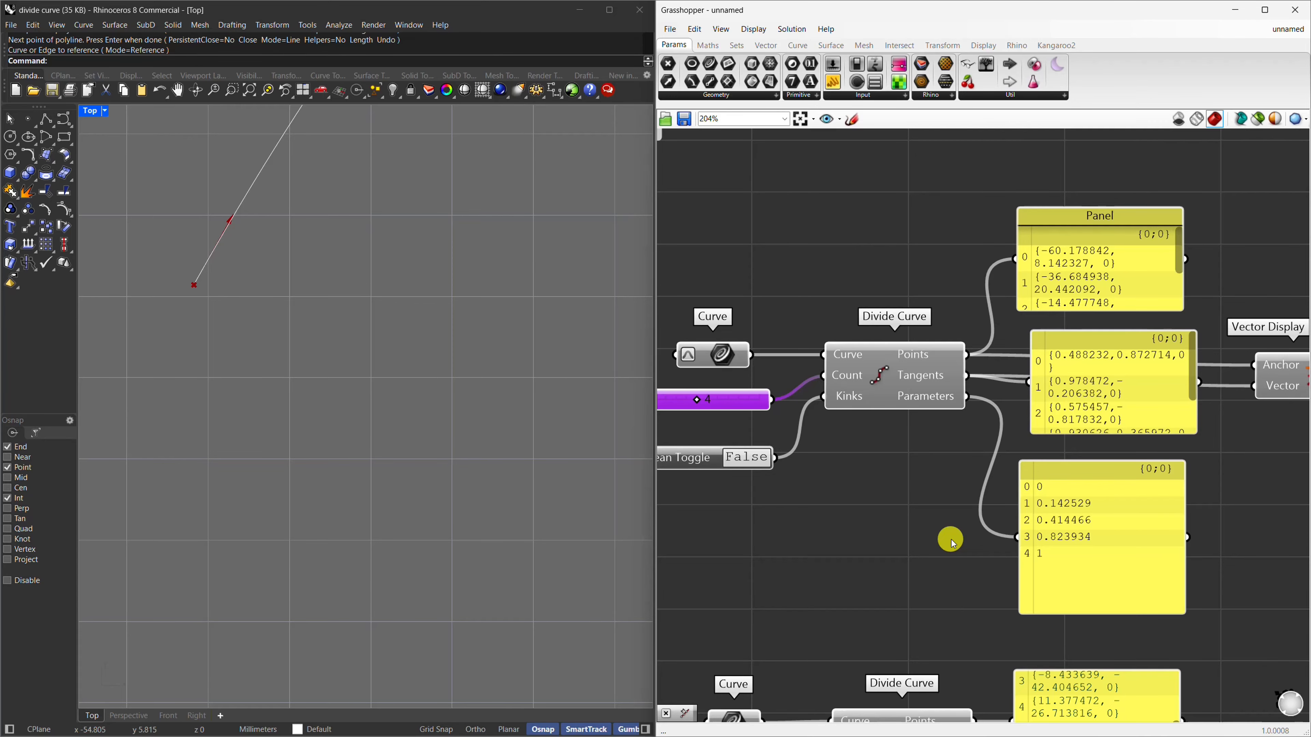
scroll(826, 494, down, 2)
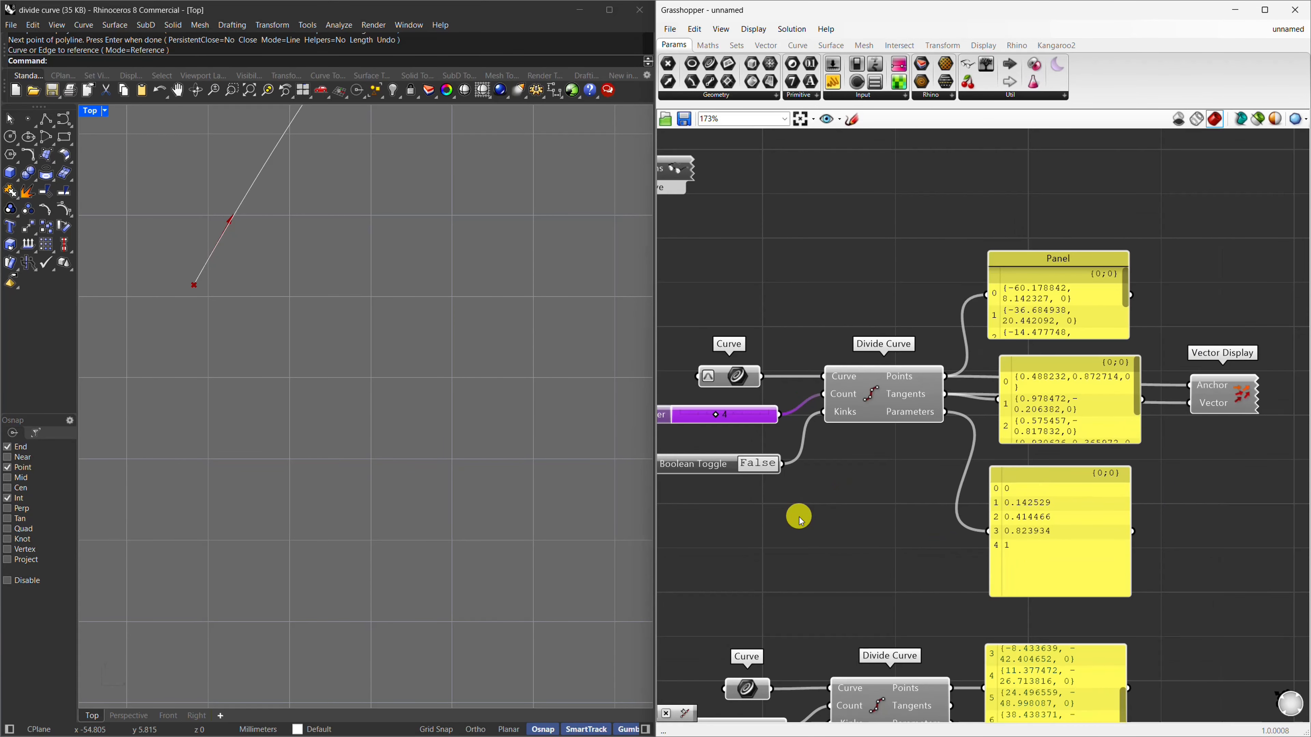
scroll(355, 434, up, 3)
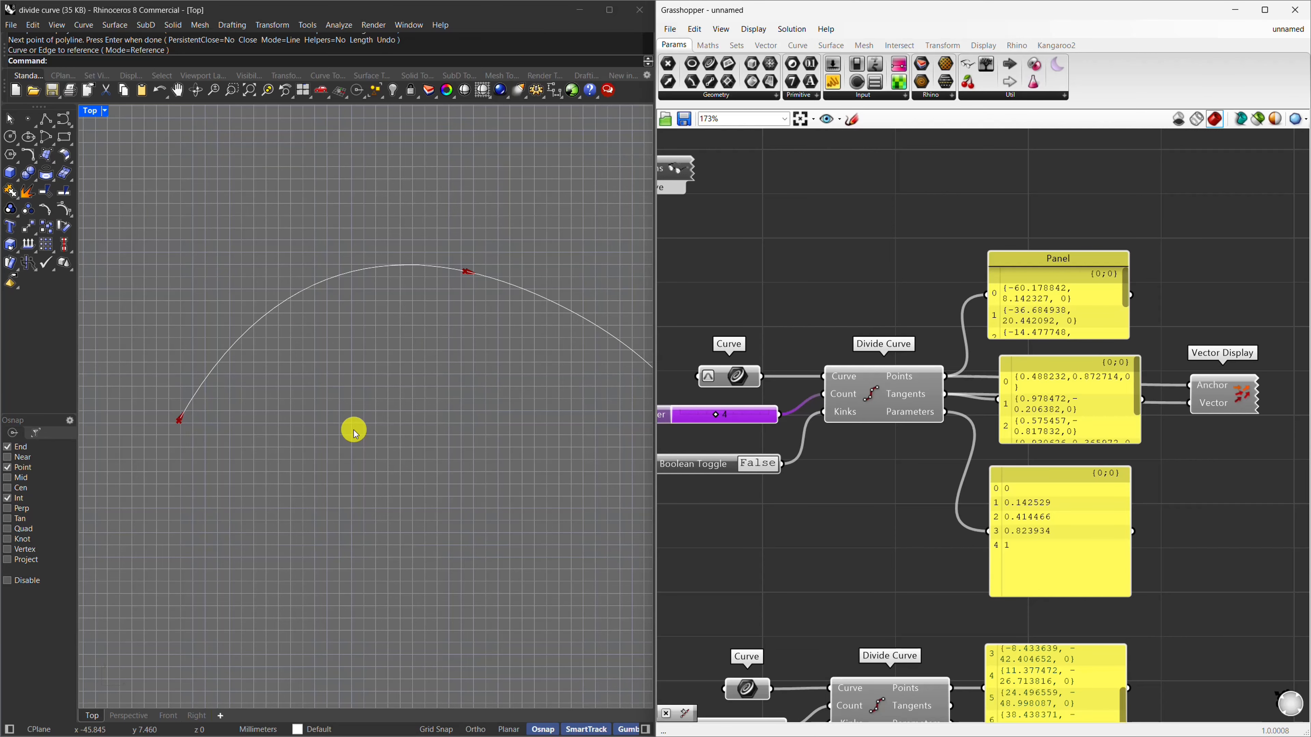
scroll(164, 428, down, 2)
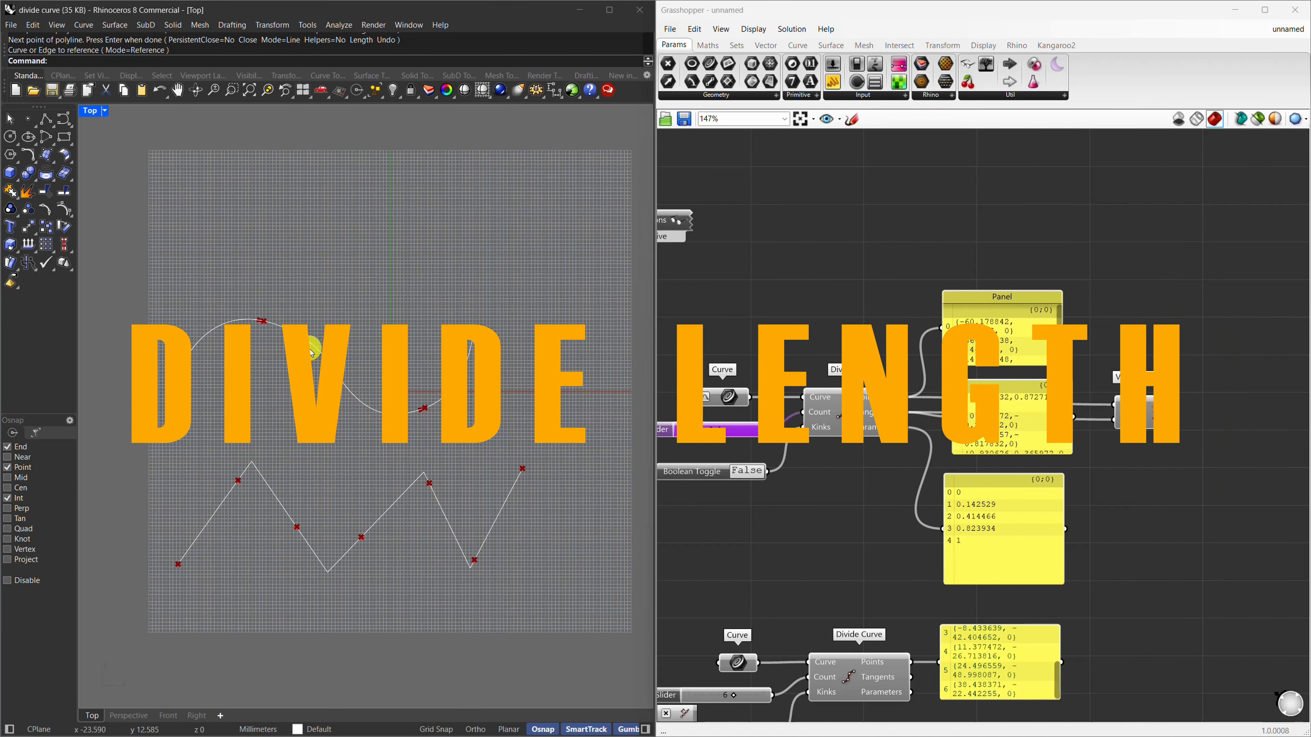
Duplicate the S-shaped curve in the Rhino viewport and place the copy to the right of the originals, outside the grid.
key(ctrl+c)
key(ctrl+v)
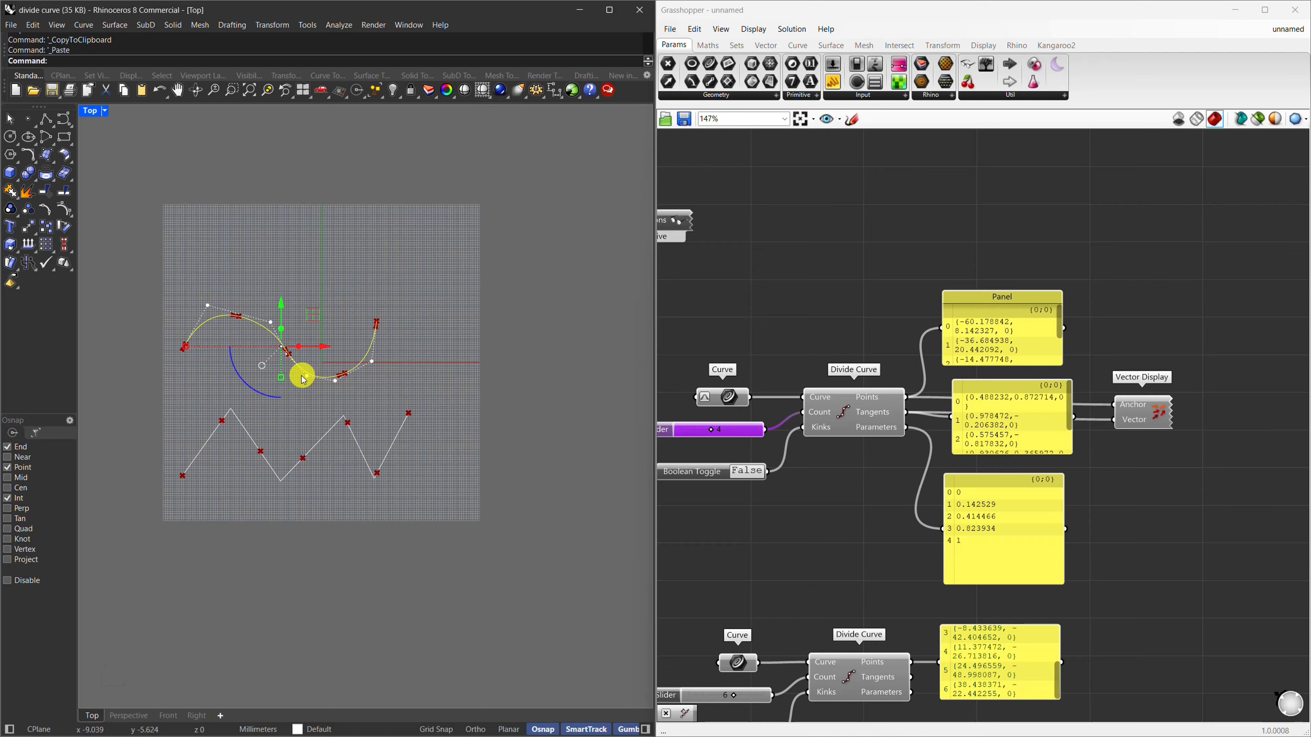
drag(308, 377, 568, 371)
click(536, 448)
scroll(292, 433, down, 4)
scroll(611, 430, up, 4)
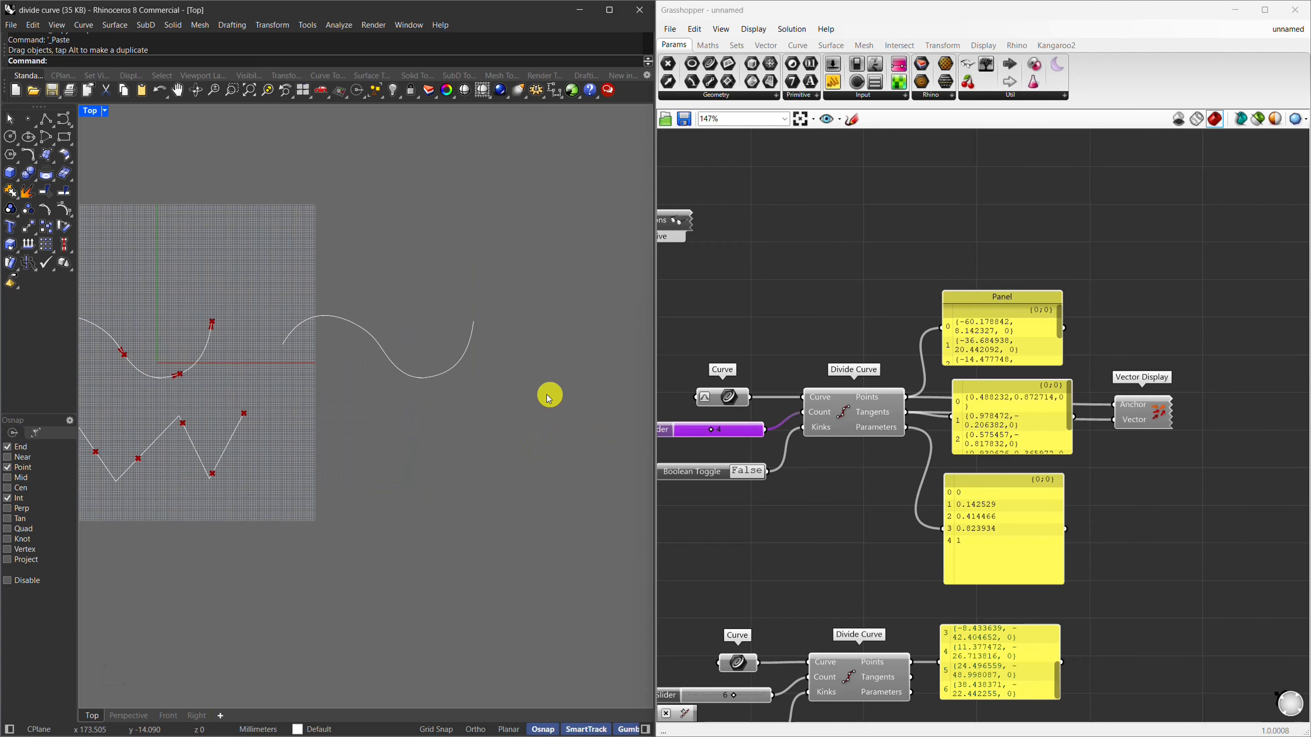
Add a Divide Length component in an empty area of the Grasshopper canvas, to the right of the existing groups.
scroll(901, 307, down, 2)
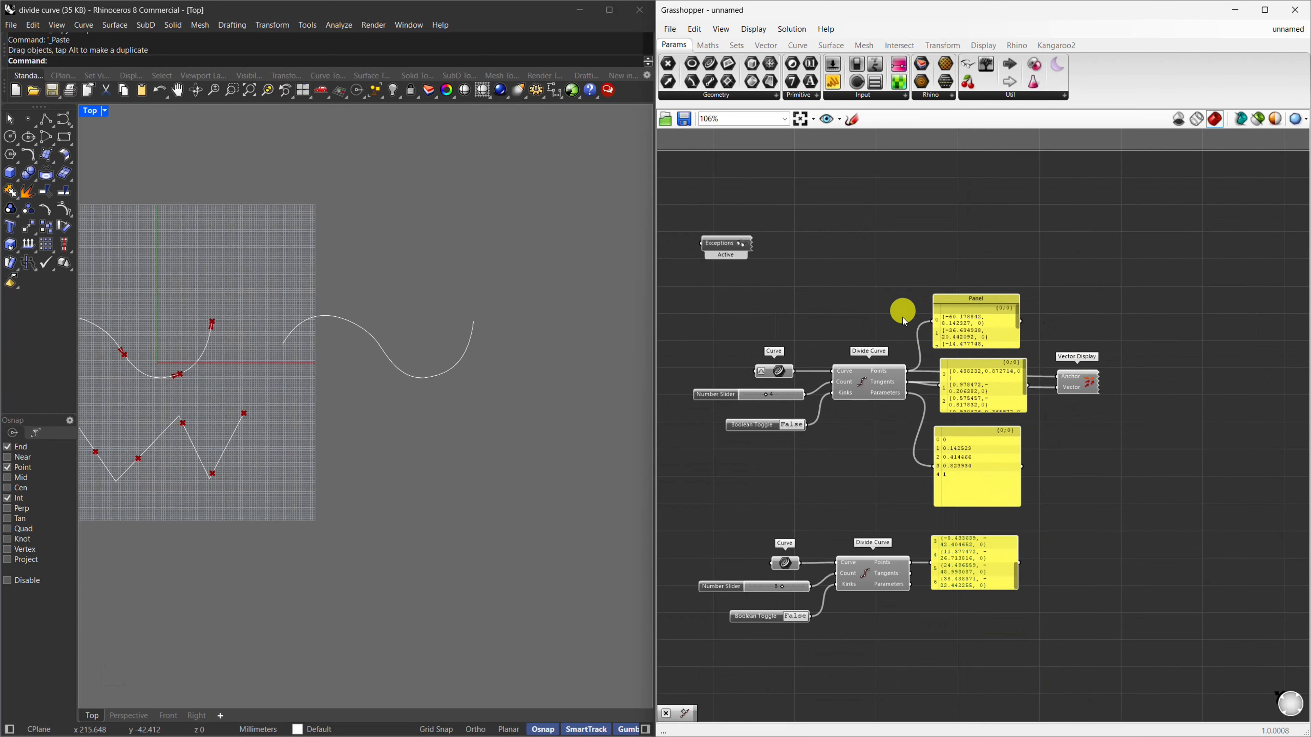
scroll(1257, 382, up, 2)
scroll(795, 361, down, 5)
scroll(1187, 376, up, 2)
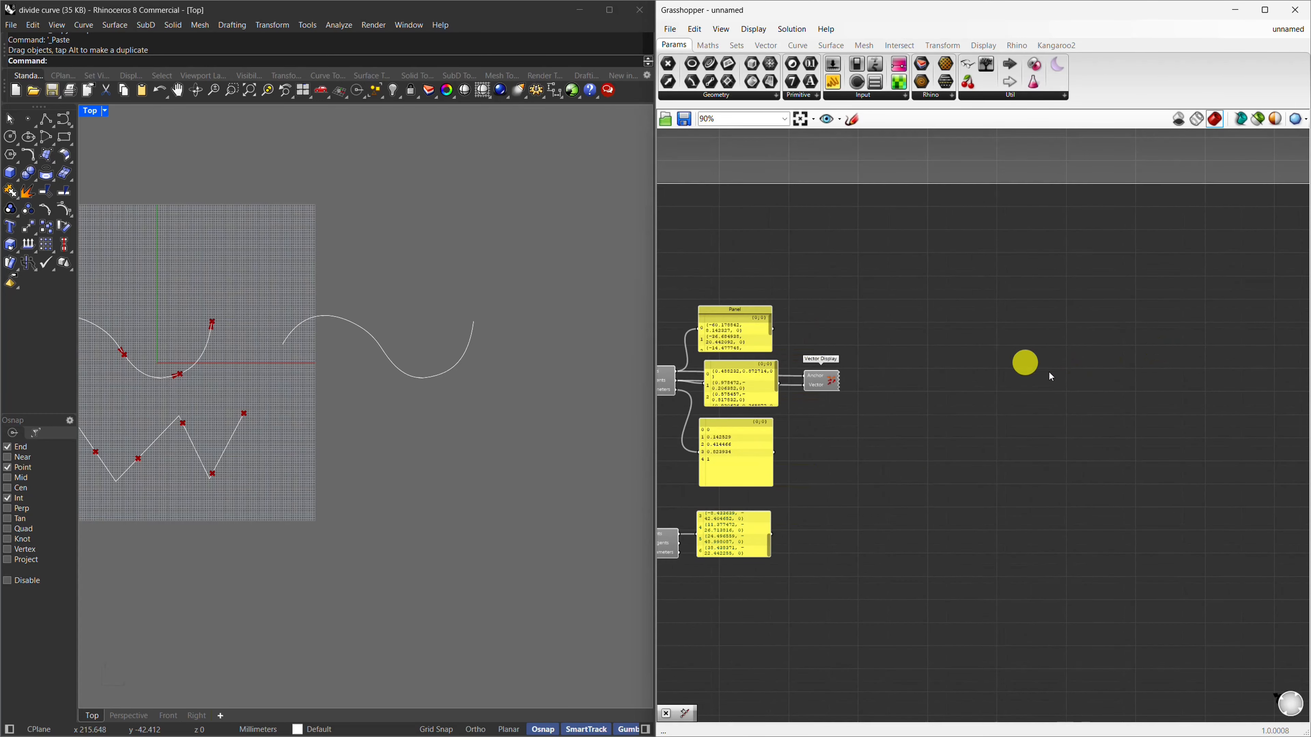
scroll(687, 377, down, 1)
scroll(643, 375, down, 4)
scroll(863, 382, up, 3)
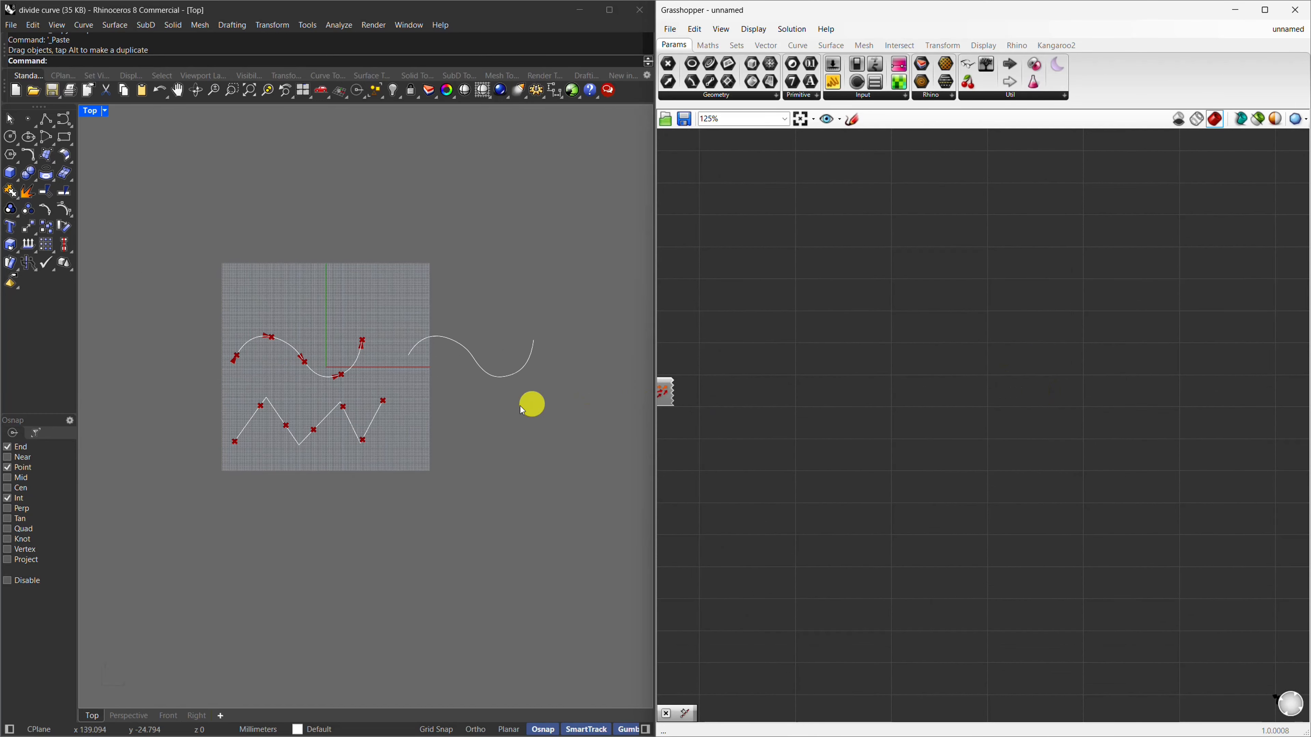
scroll(445, 316, up, 4)
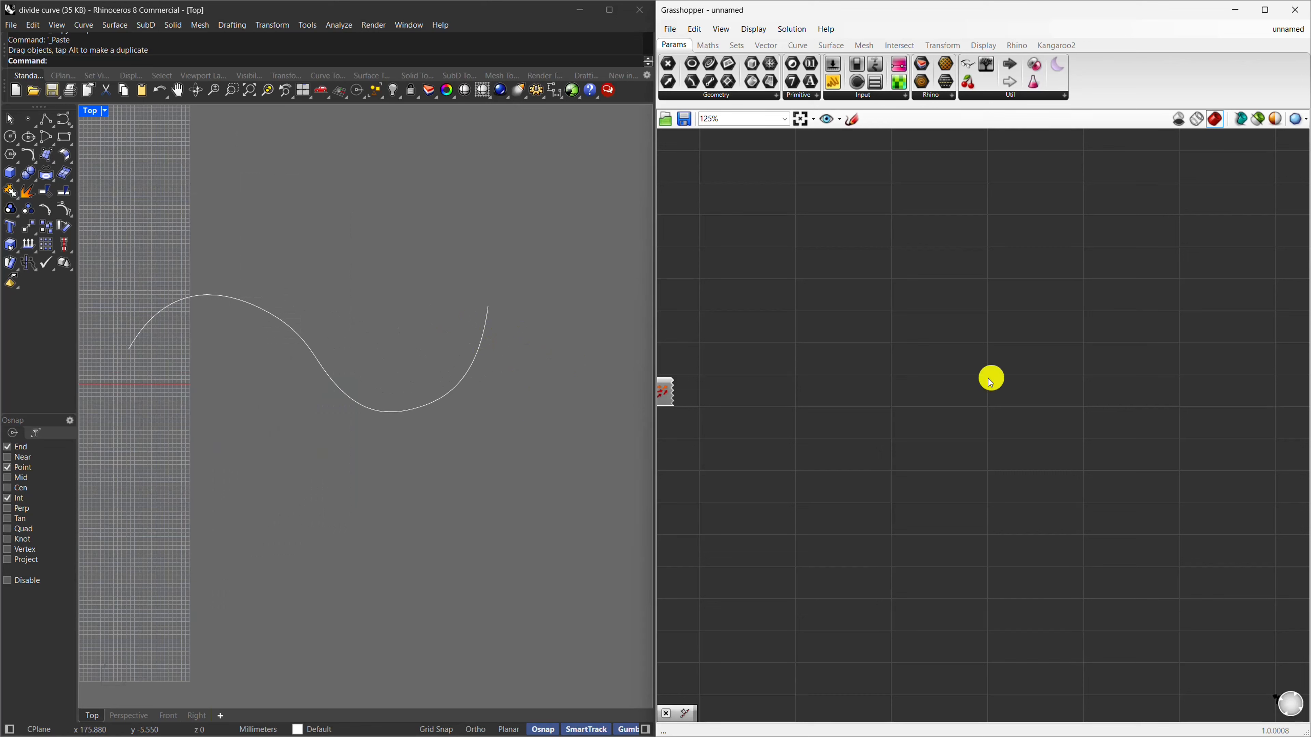
double_click(896, 366)
text(di)
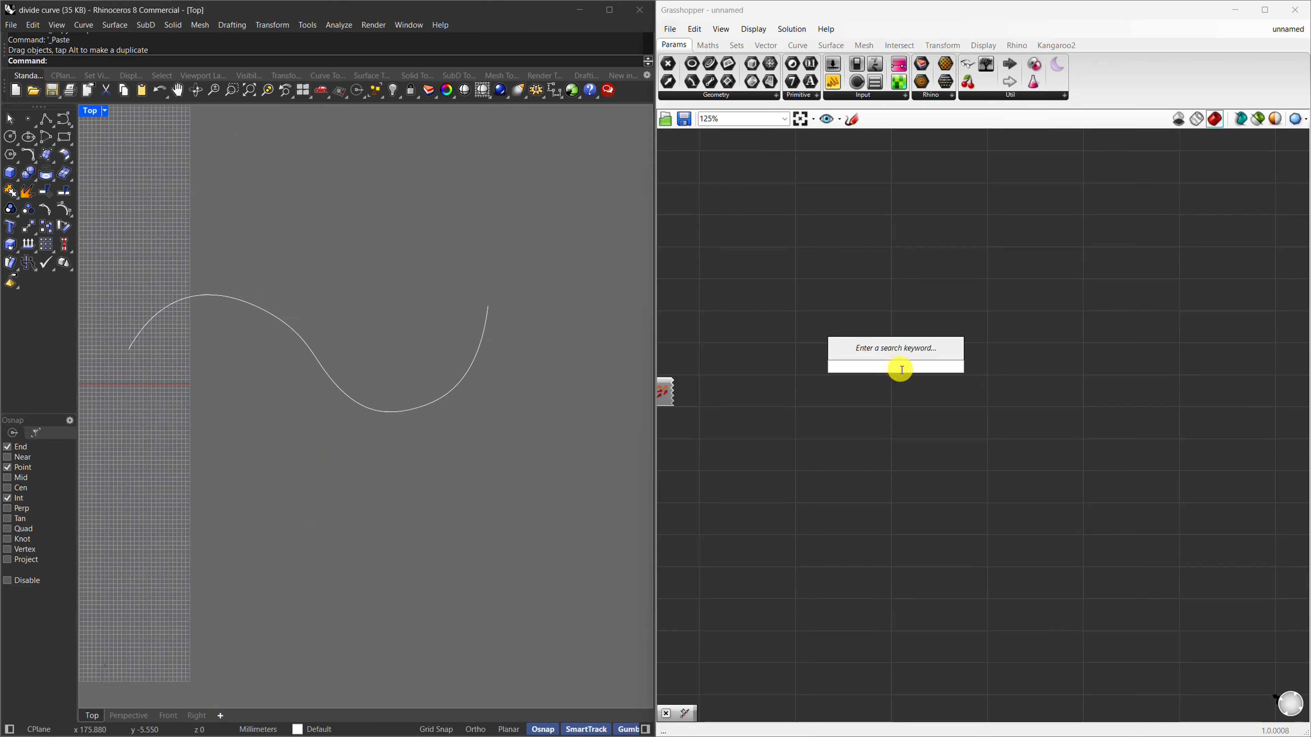
text(vide)
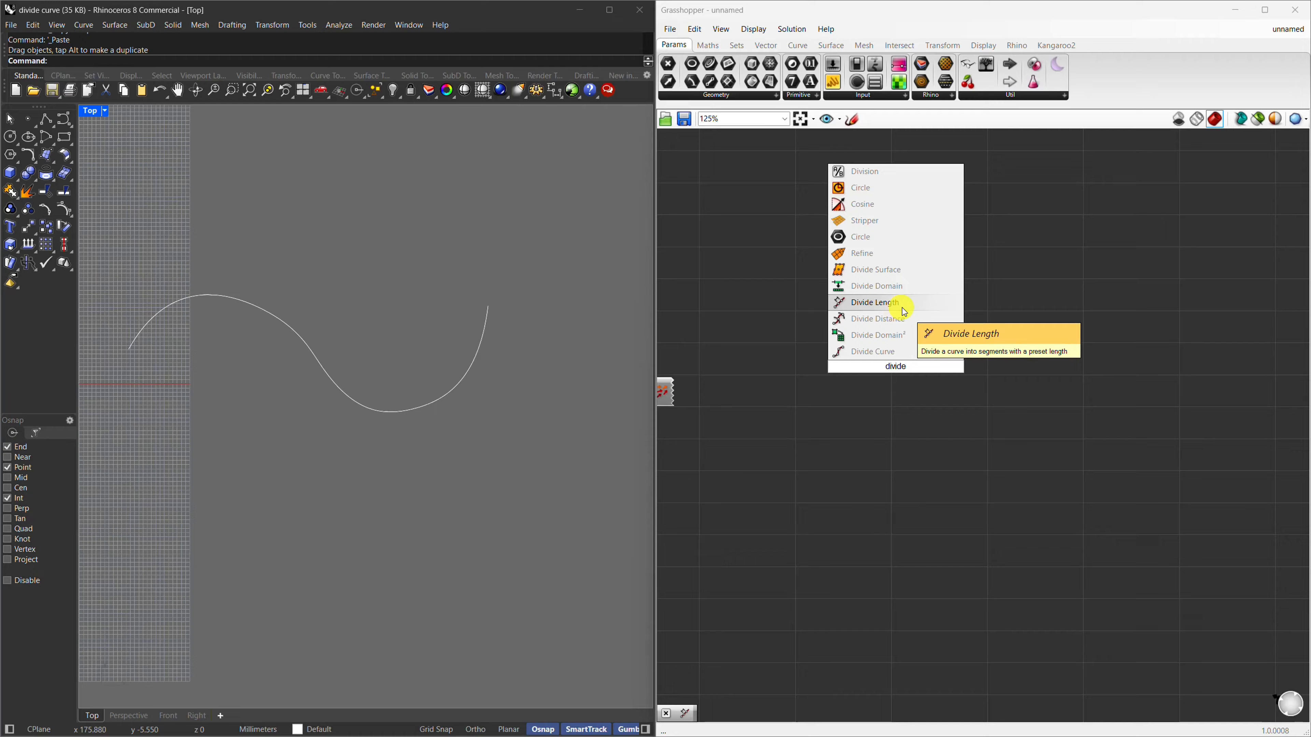
click(886, 303)
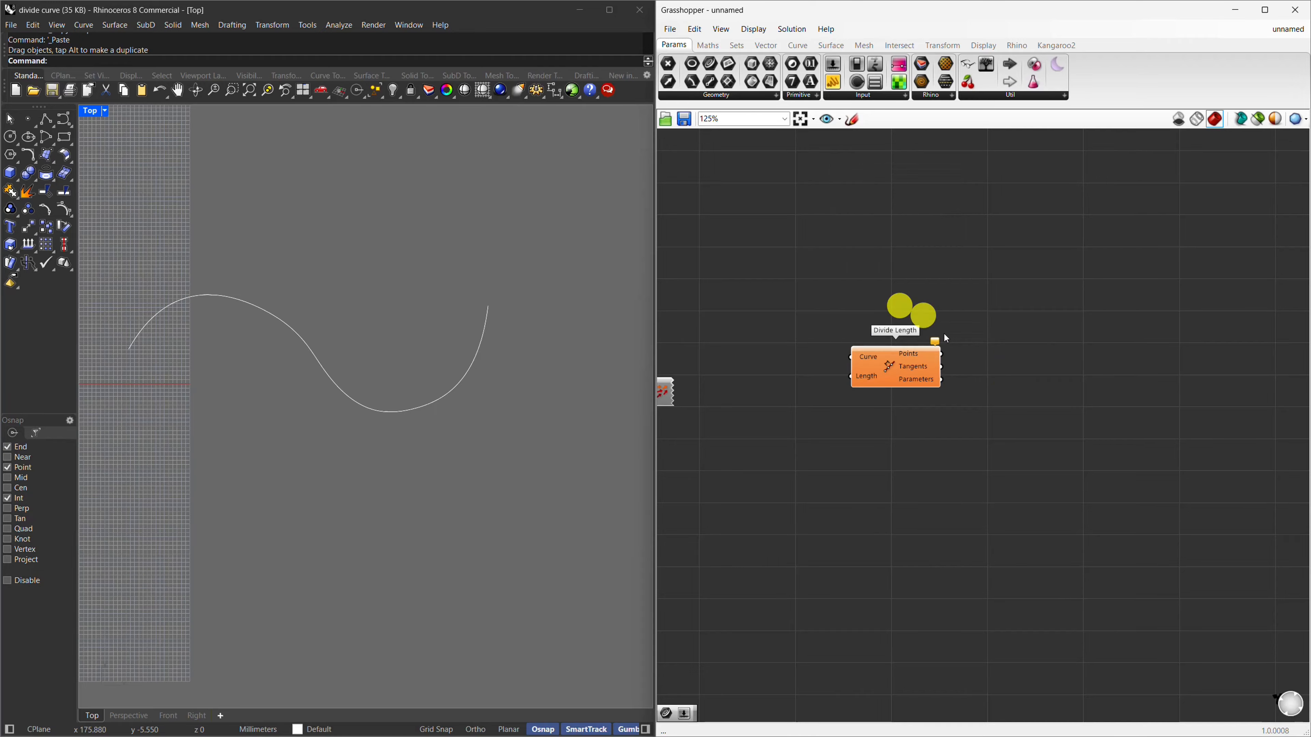
drag(901, 375, 994, 375)
Add a Curve parameter and place it just before the Divide Length component.
double_click(811, 349)
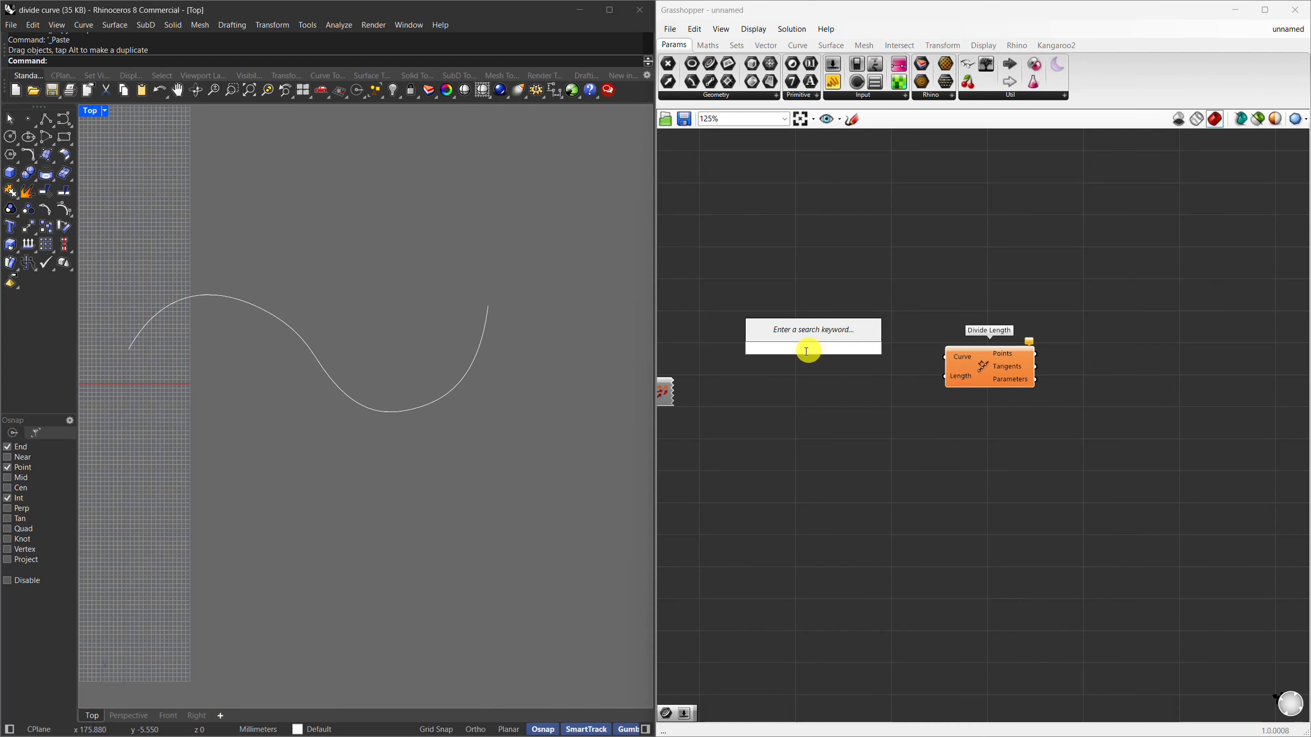
text(curve)
key(Return)
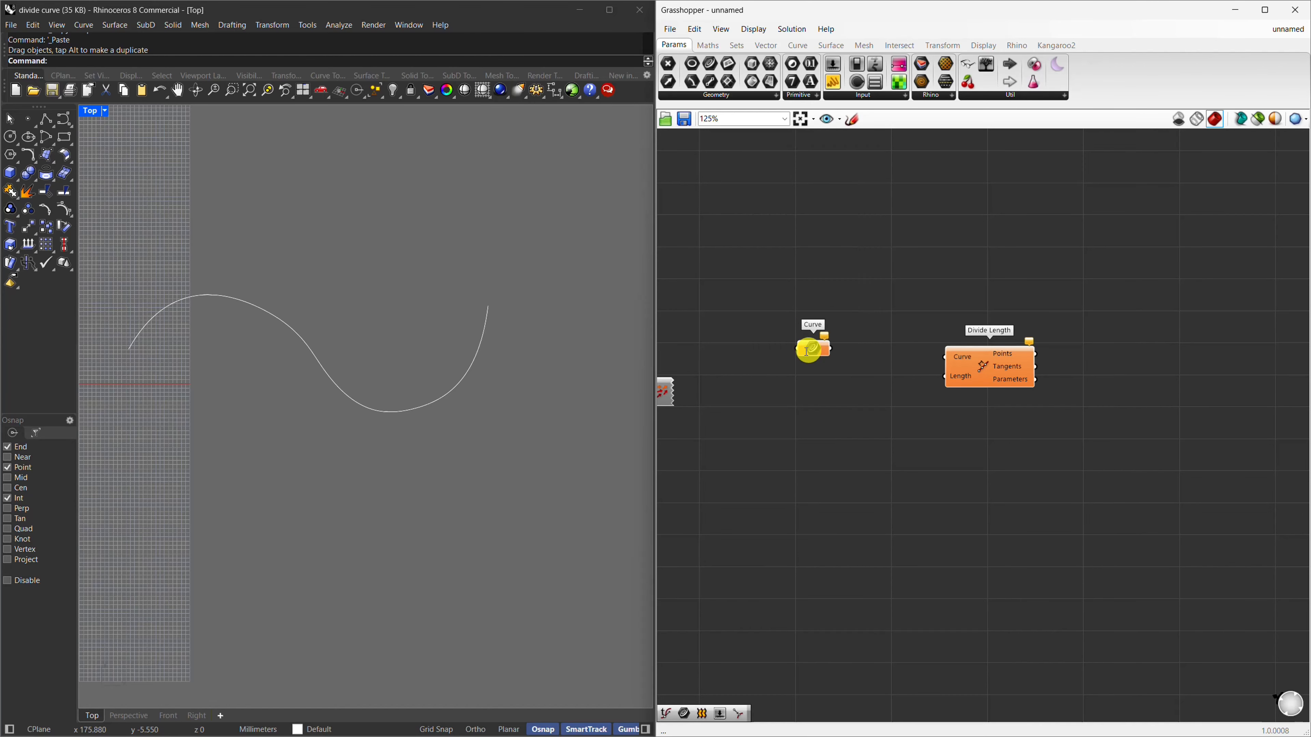
scroll(805, 370, up, 5)
drag(754, 305, 873, 316)
scroll(1007, 433, up, 2)
scroll(1014, 301, up, 2)
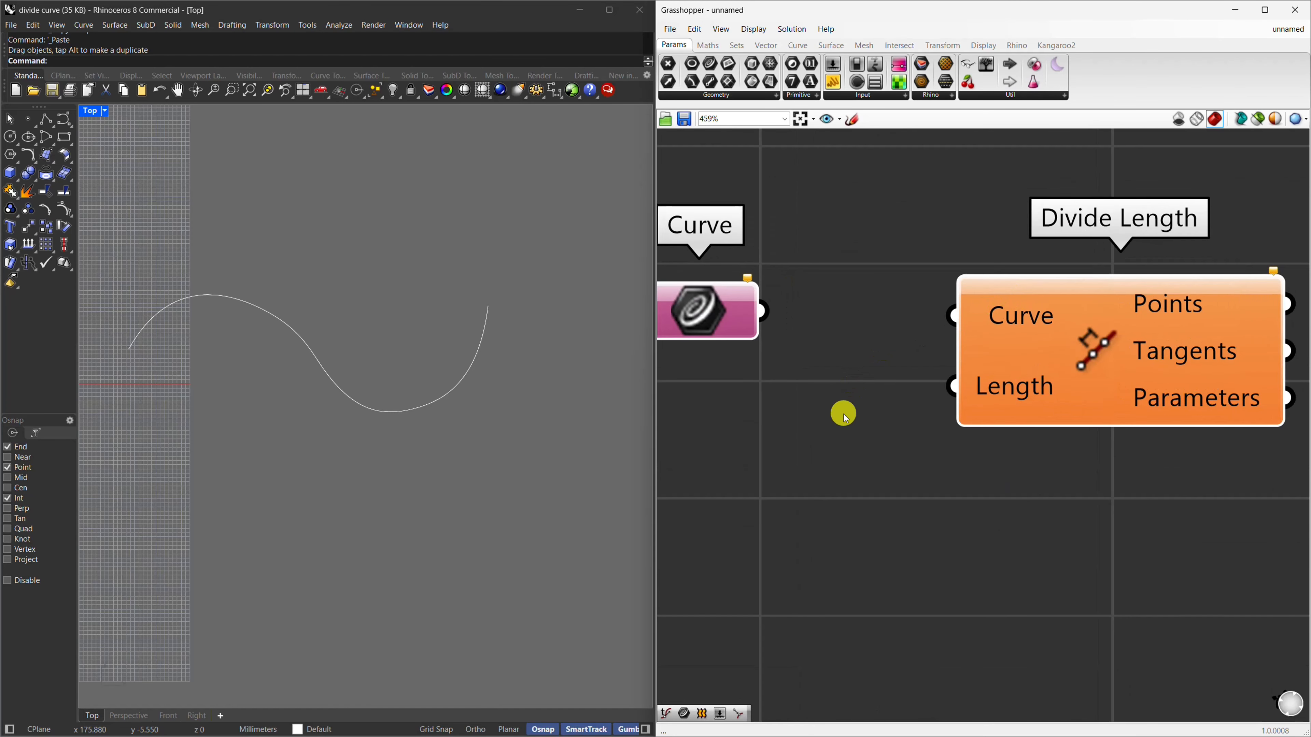
Reference the copied S-shaped curve in the new Curve parameter and connect it to Divide Length's Curve input.
scroll(868, 418, down, 2)
right_click(777, 344)
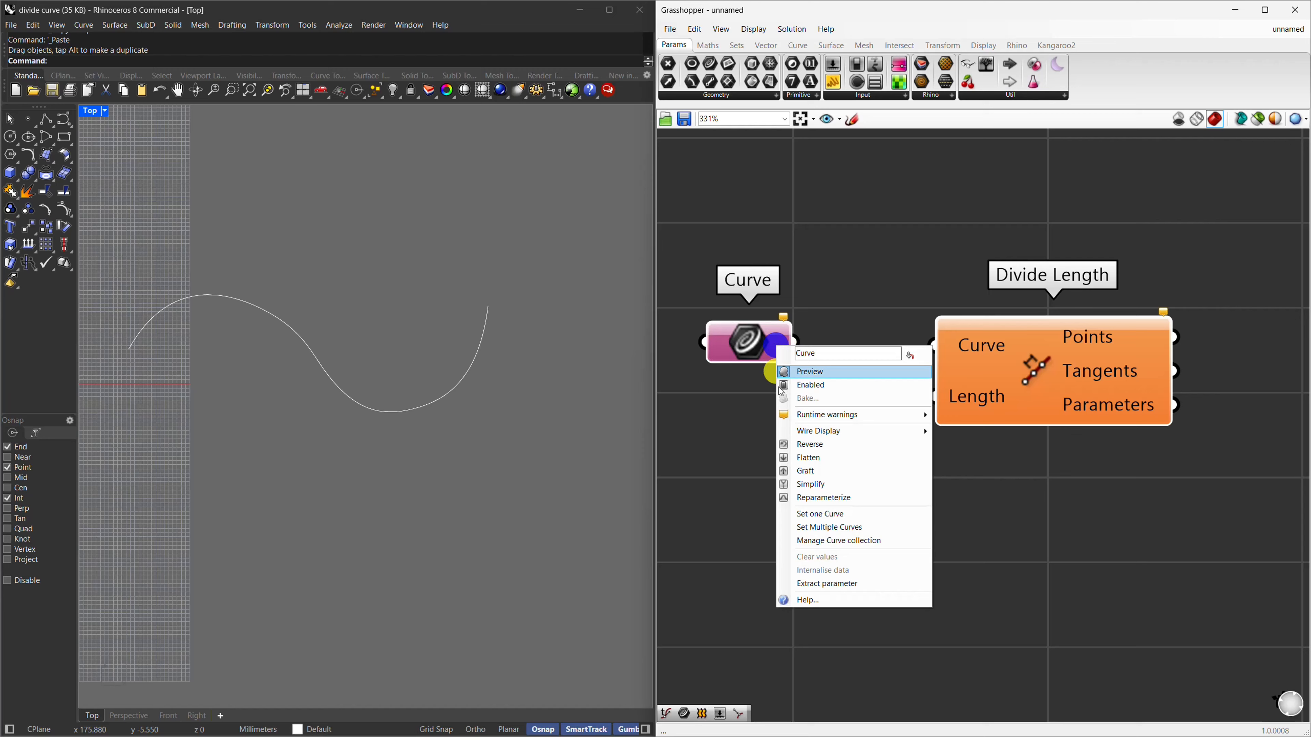
click(820, 514)
click(464, 380)
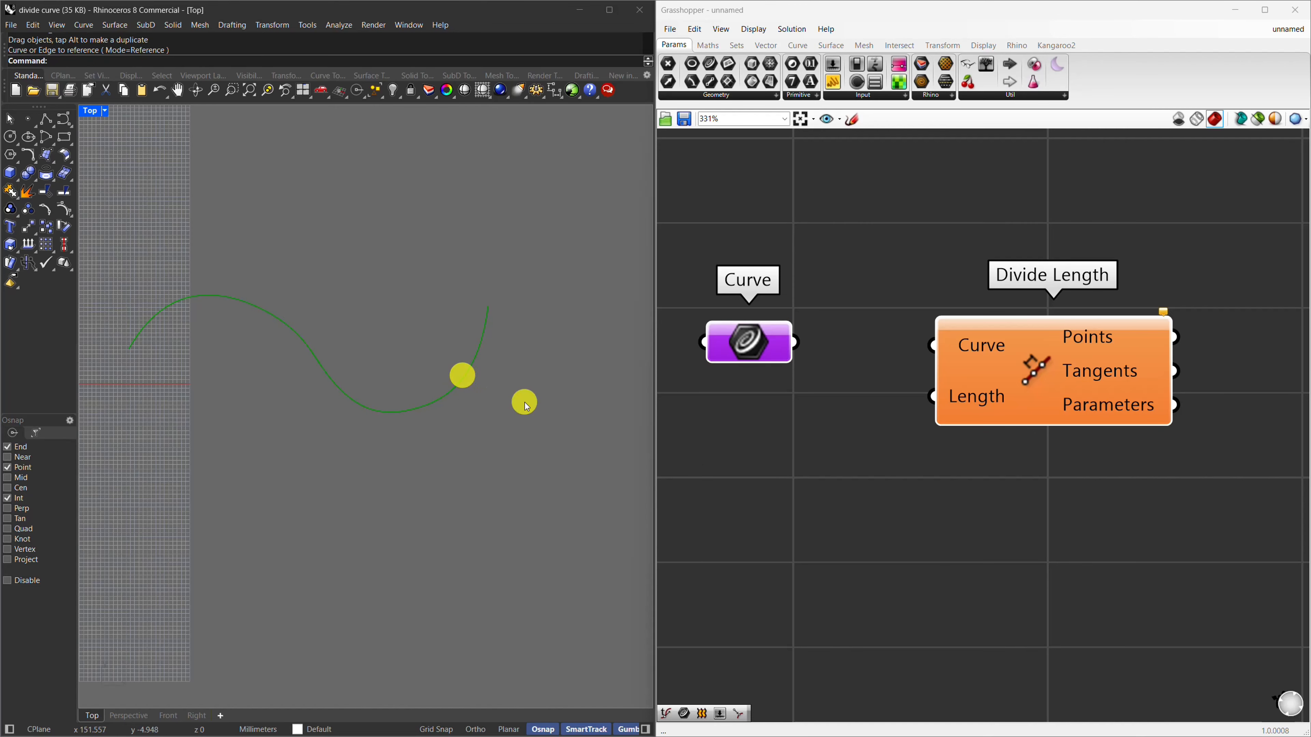
drag(796, 342, 932, 345)
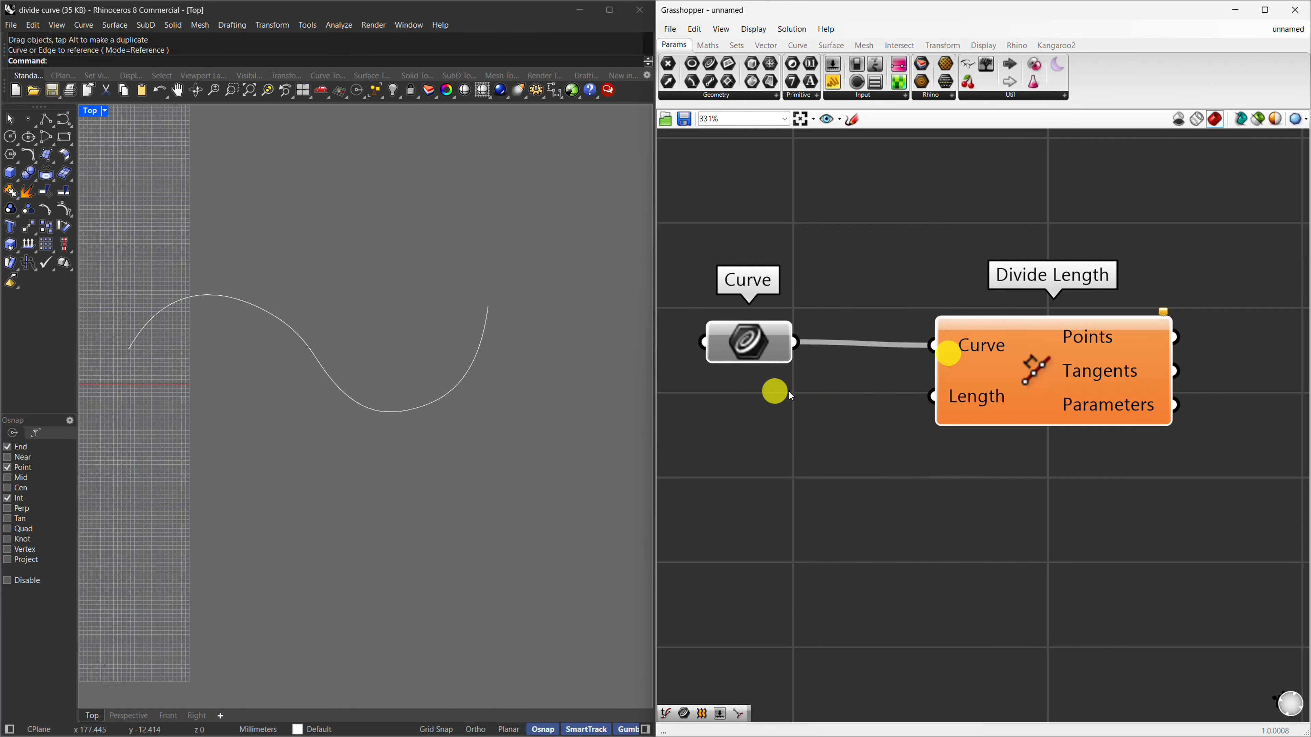
click(751, 341)
scroll(960, 413, down, 2)
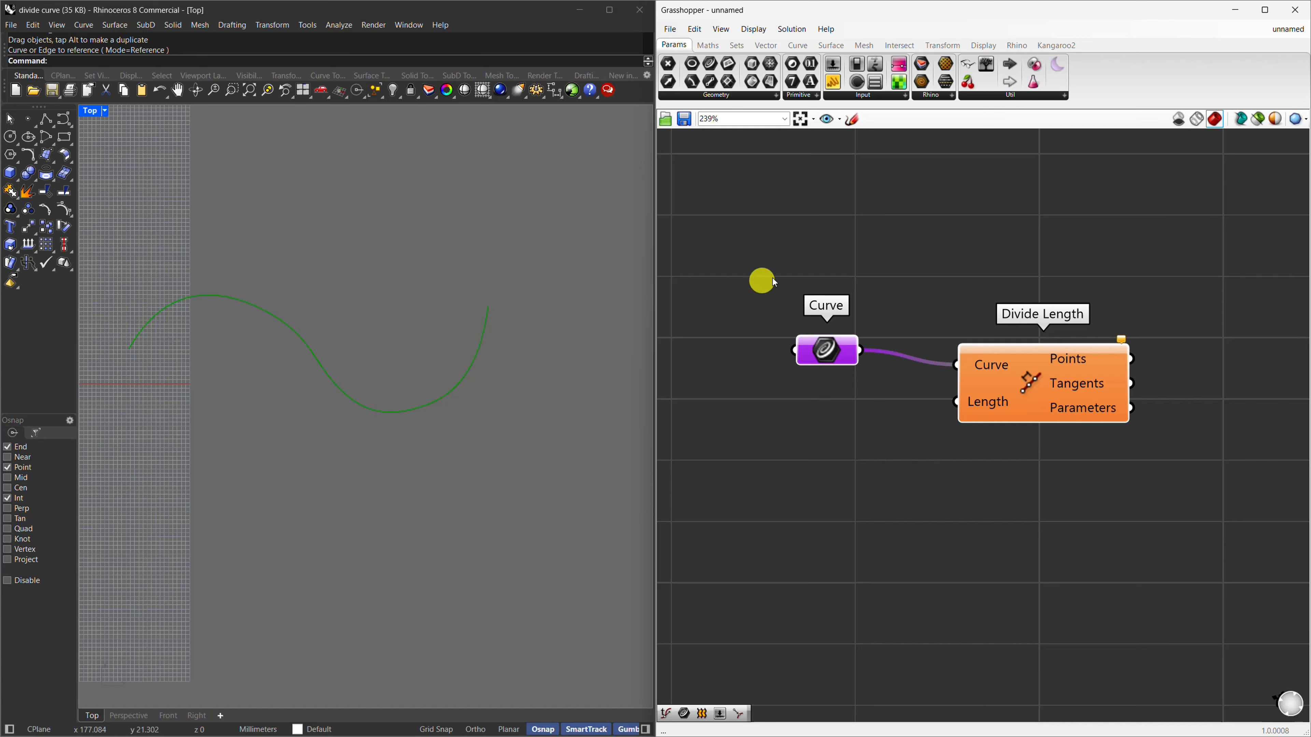
Add a curve Length component above Divide Length and feed it from the same Curve parameter.
double_click(981, 200)
text(curve)
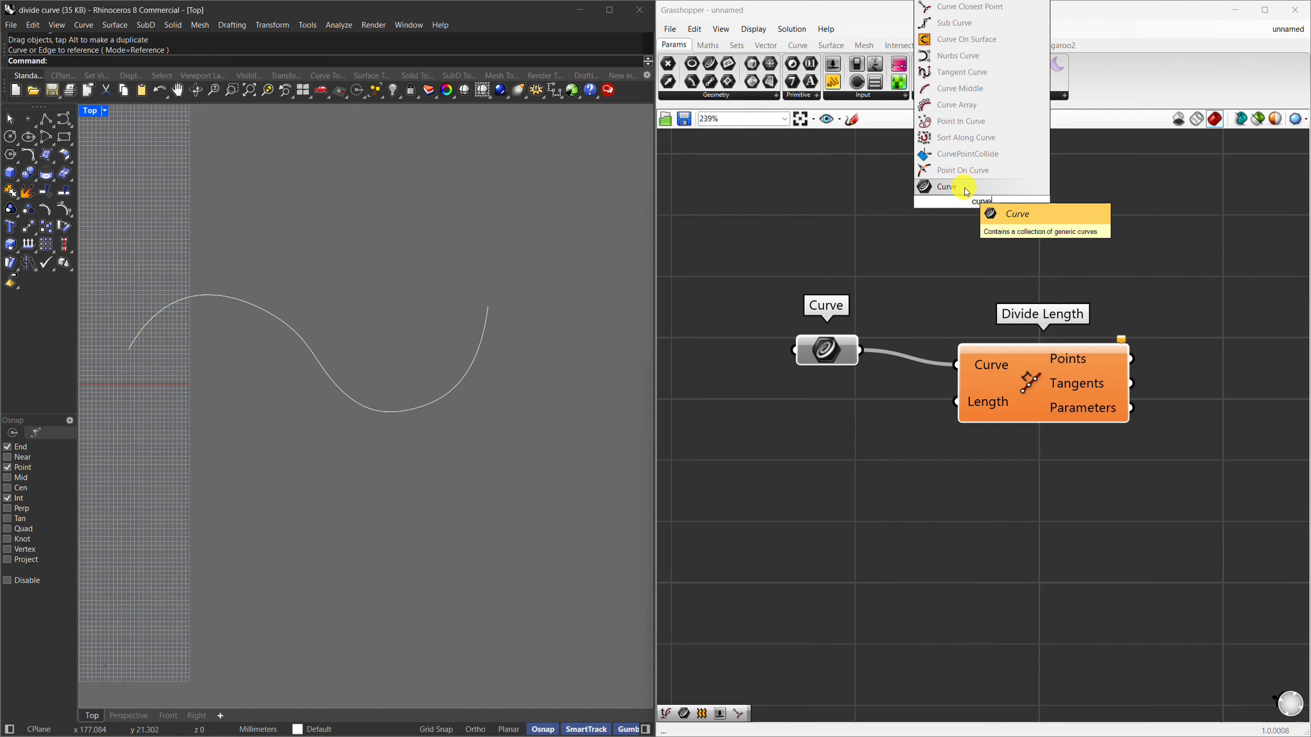
text( length)
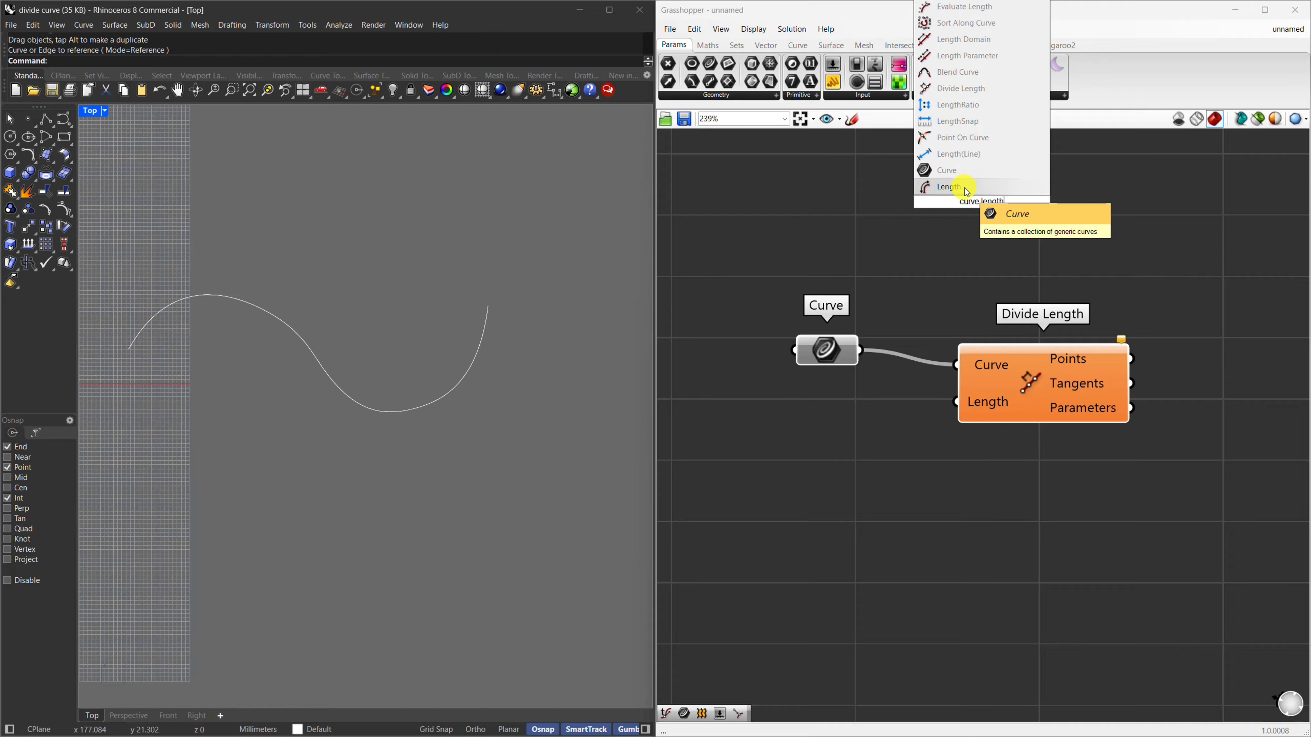
click(967, 190)
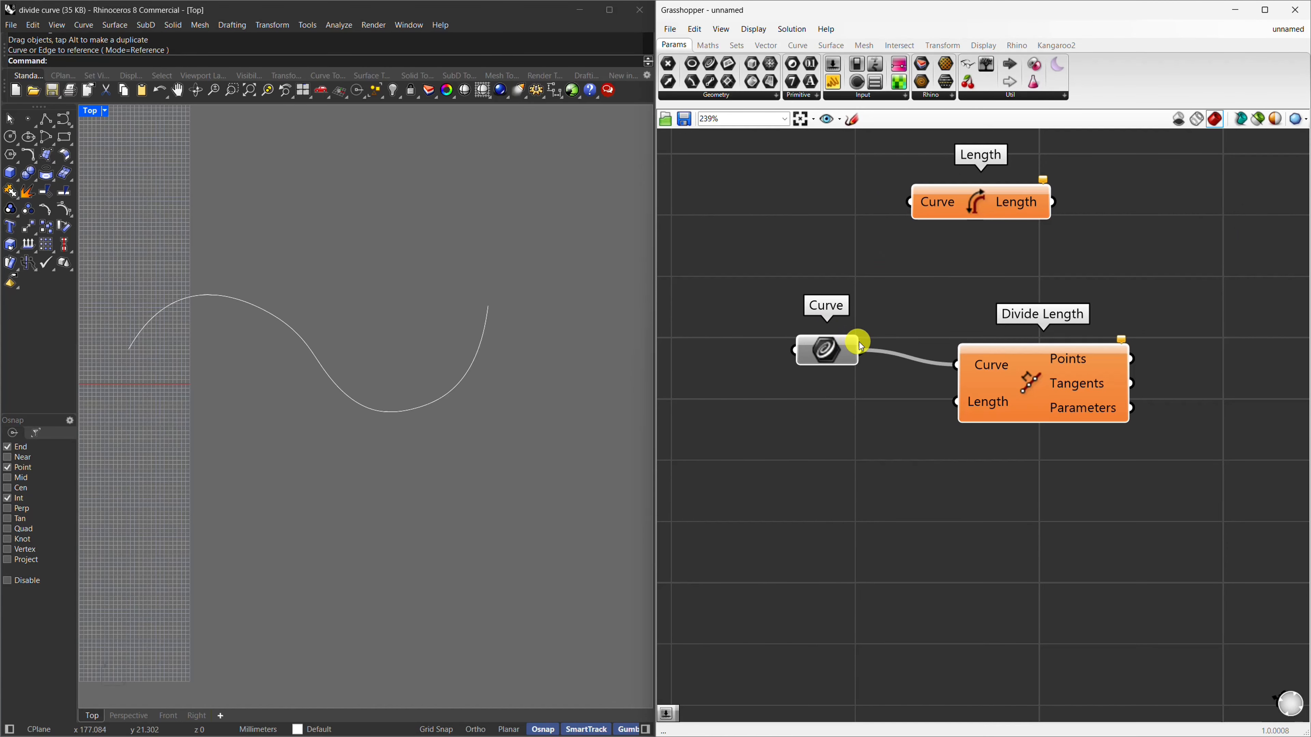
drag(860, 350, 1033, 217)
scroll(1033, 220, down, 2)
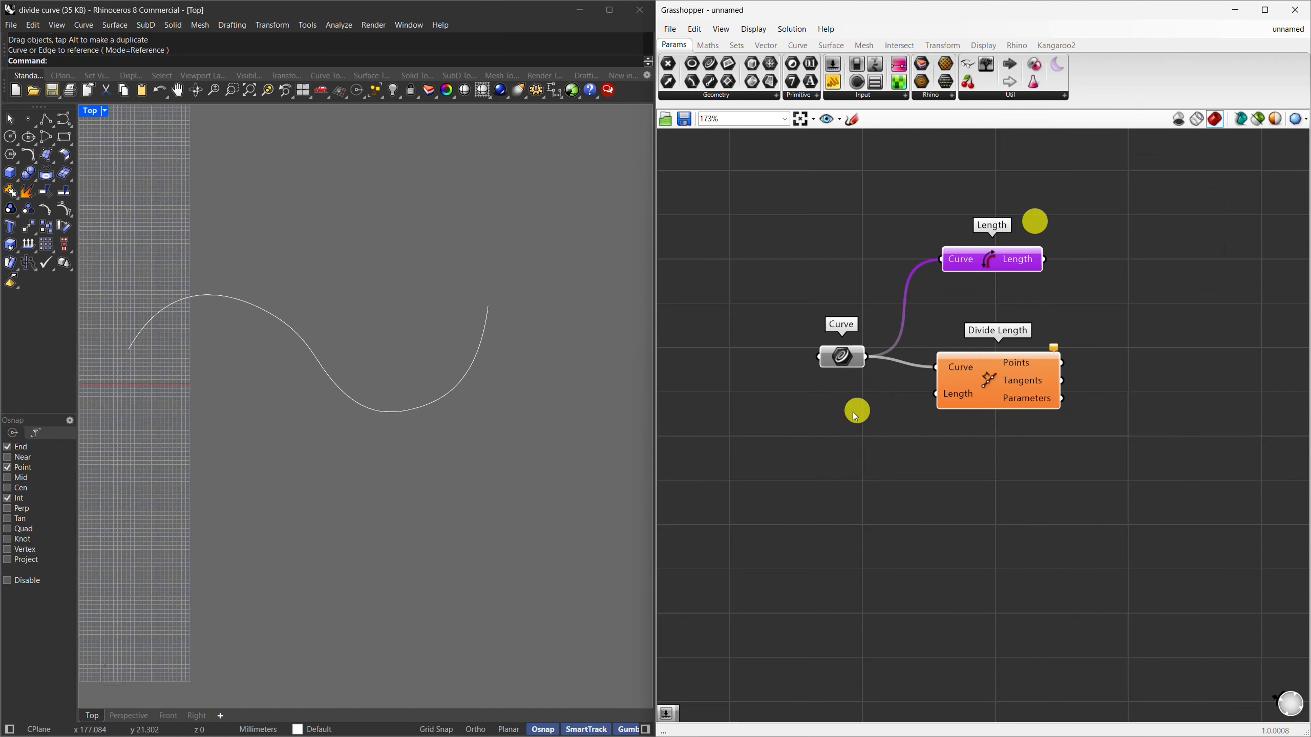
Add a Panel beside the Length component and connect the Length output to it.
double_click(1161, 248)
text(panel)
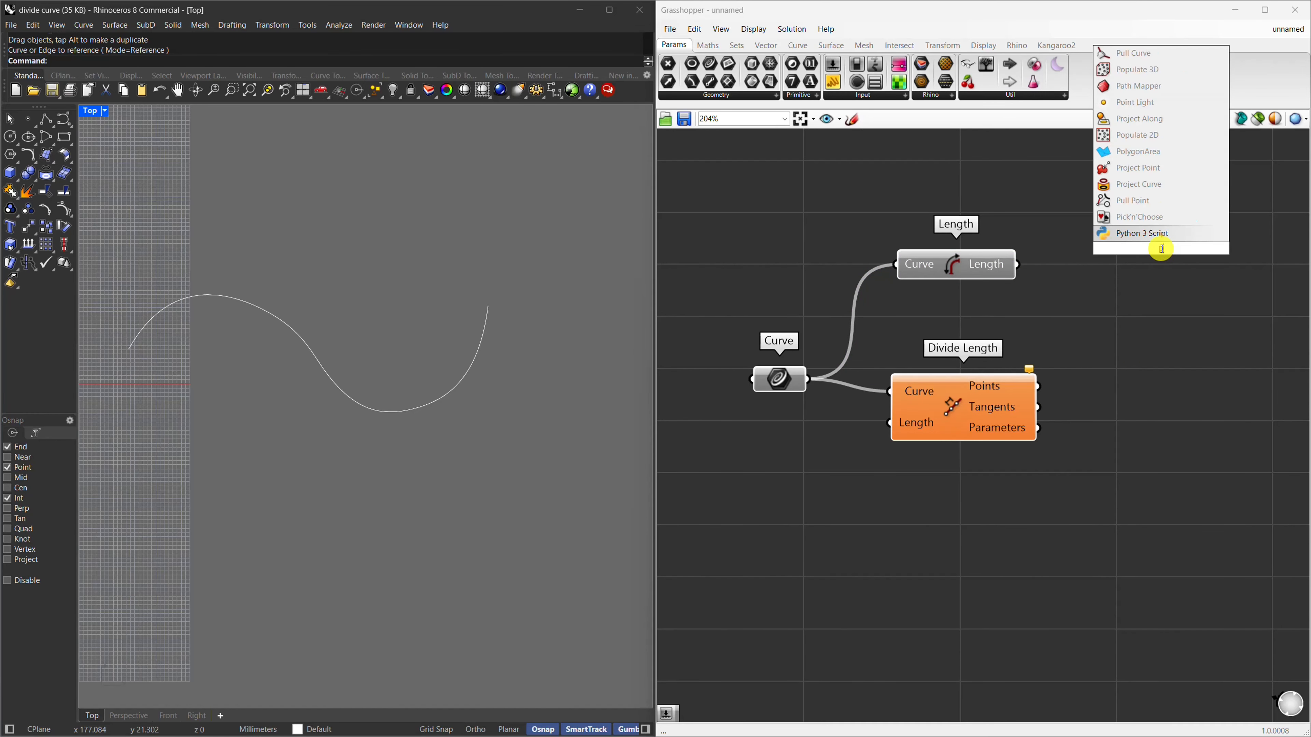
key(Return)
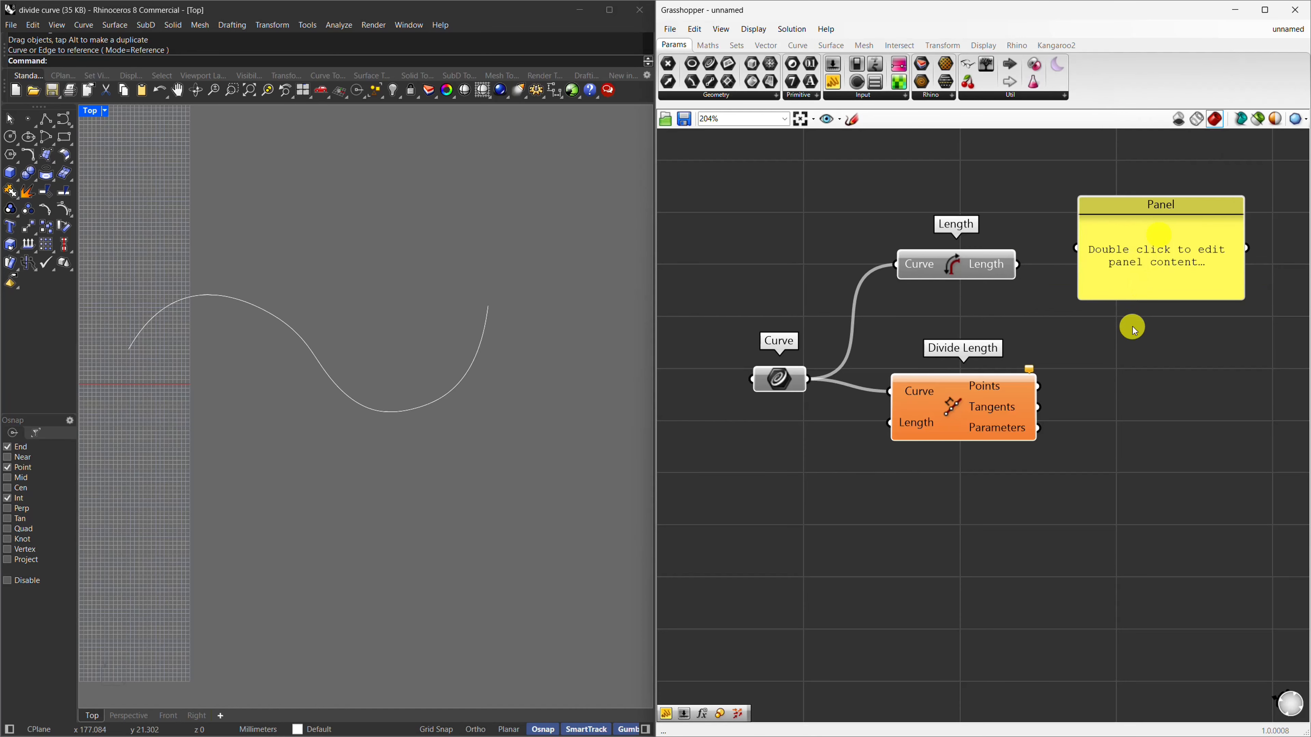
drag(1017, 264, 1076, 248)
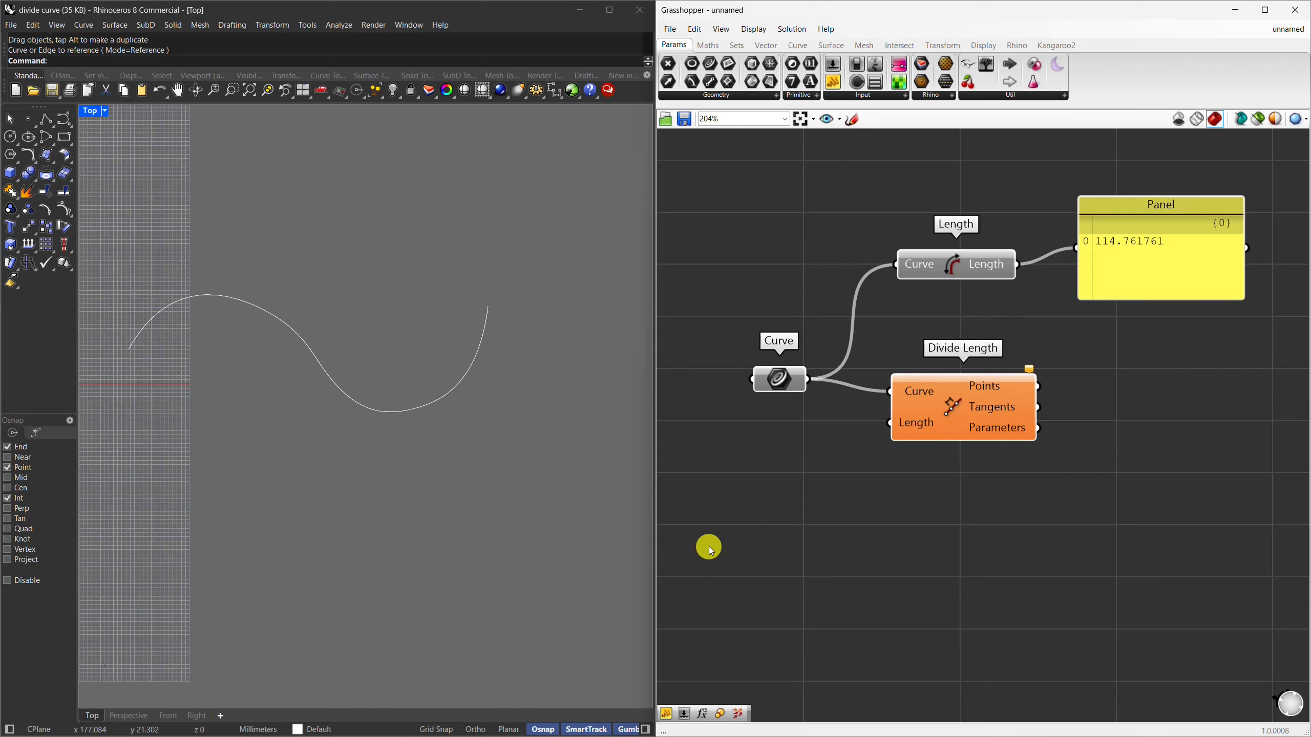
Add a number slider of 20 feeding Divide Length's Length input, and raise its value to 36.
double_click(733, 457)
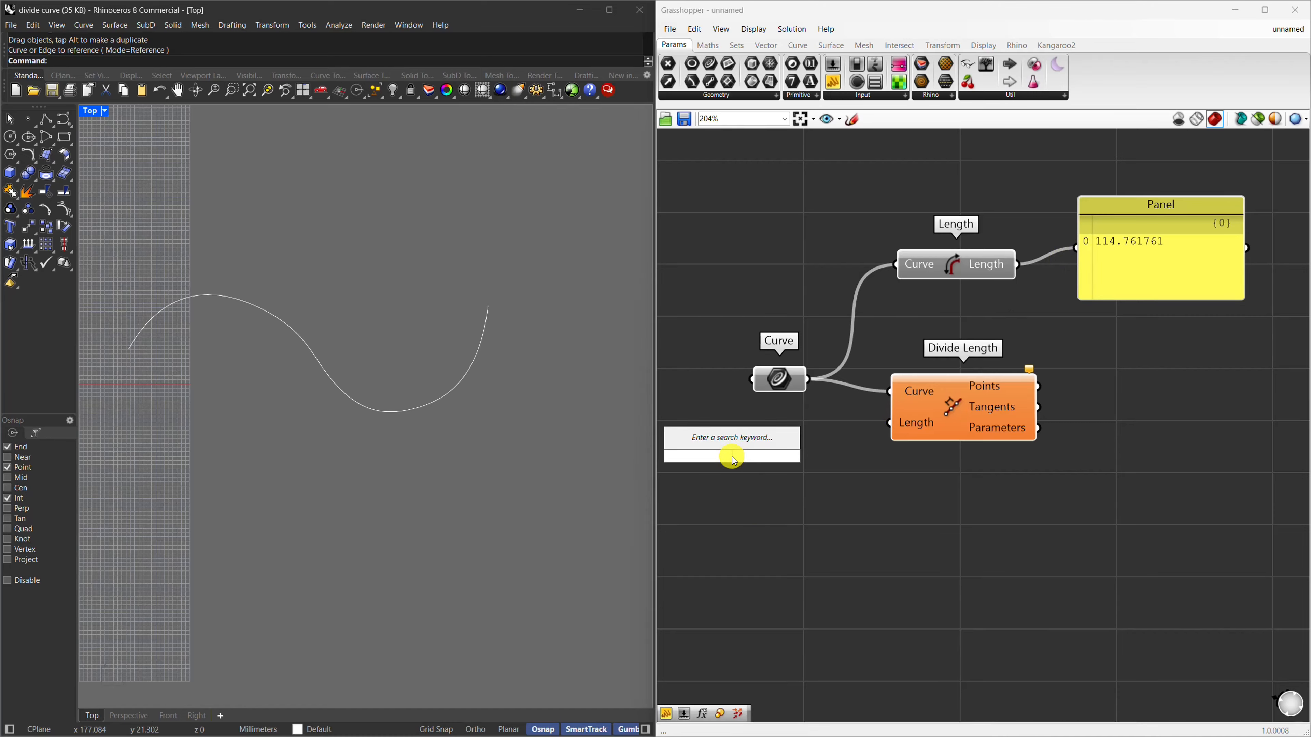
text(2)
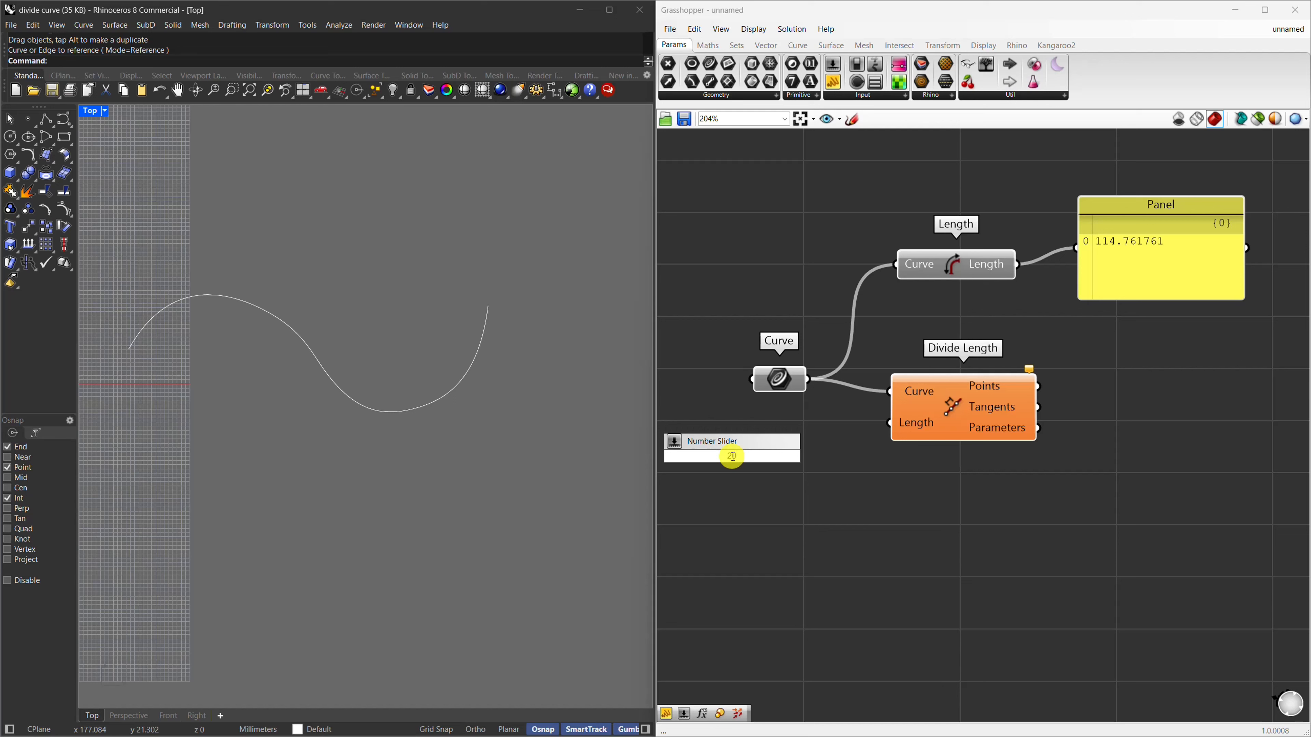
text(0)
key(Return)
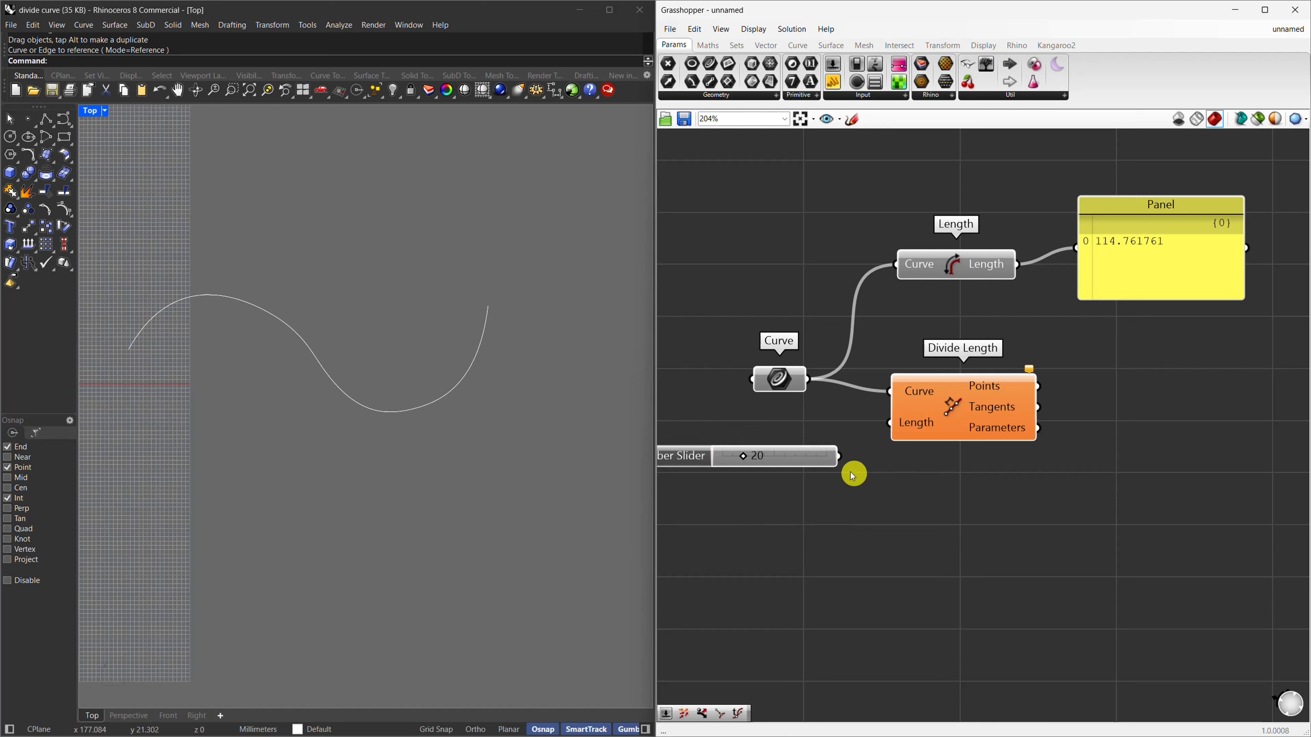
drag(841, 460, 889, 423)
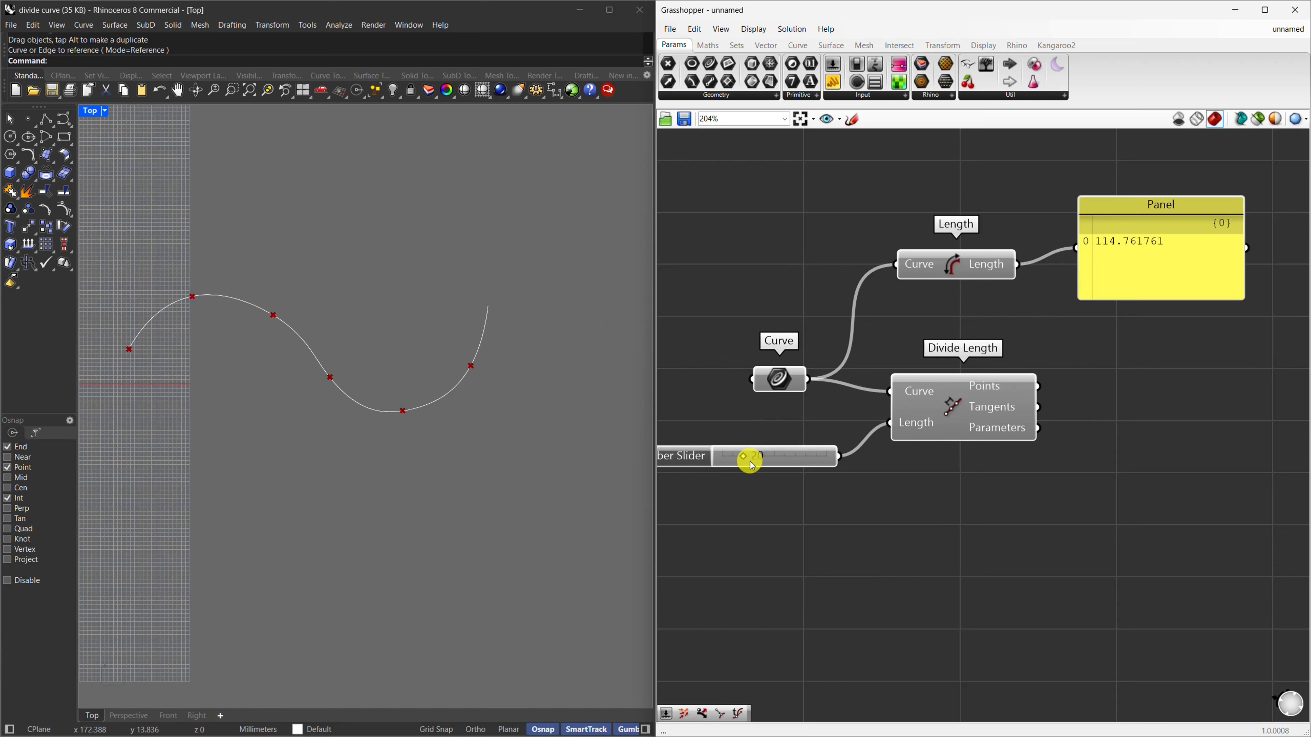
drag(746, 456, 760, 456)
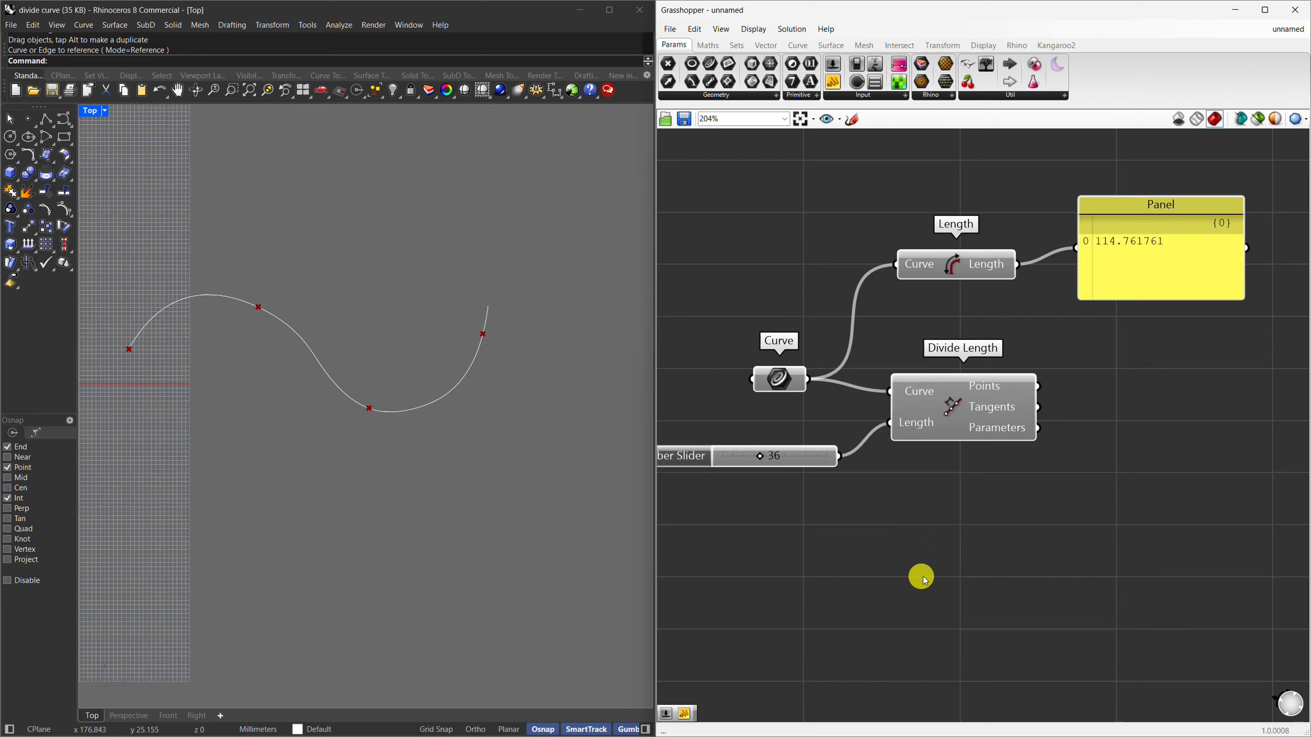
Add an Evaluate Length component below Divide Length on the Grasshopper canvas.
double_click(938, 577)
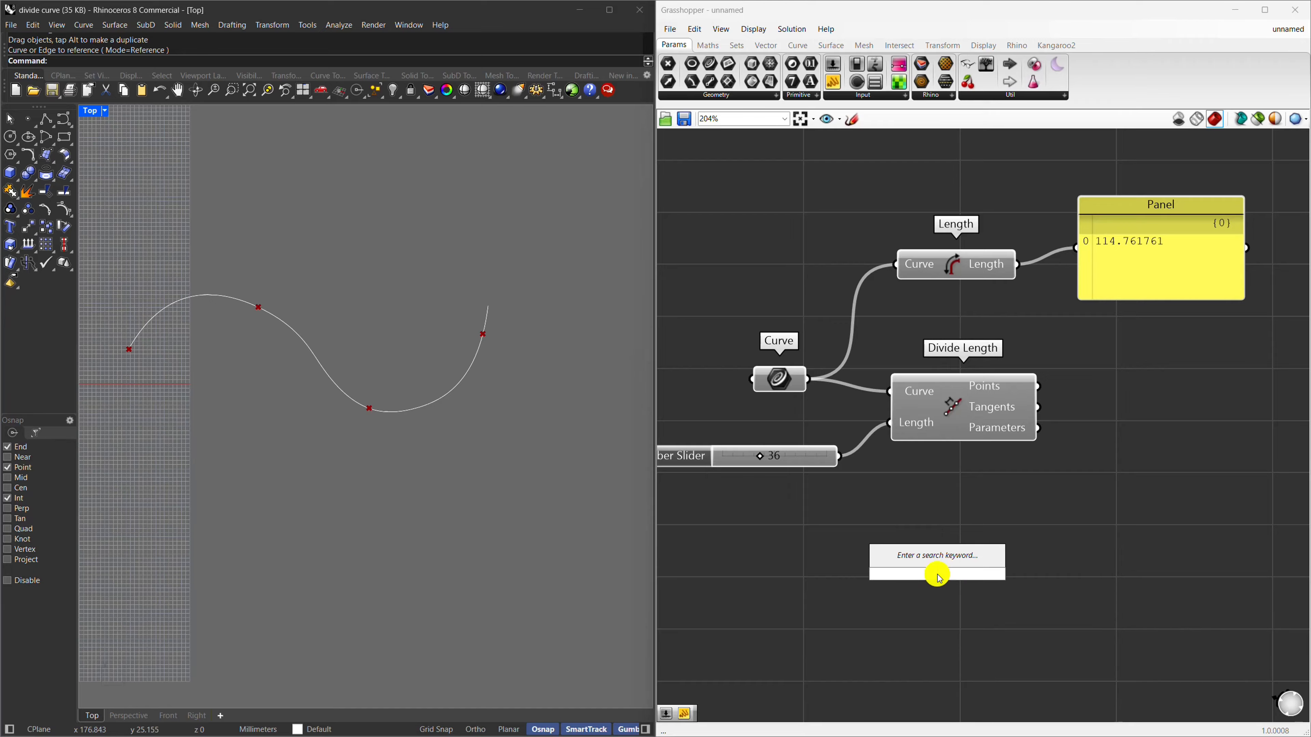
text(evalu)
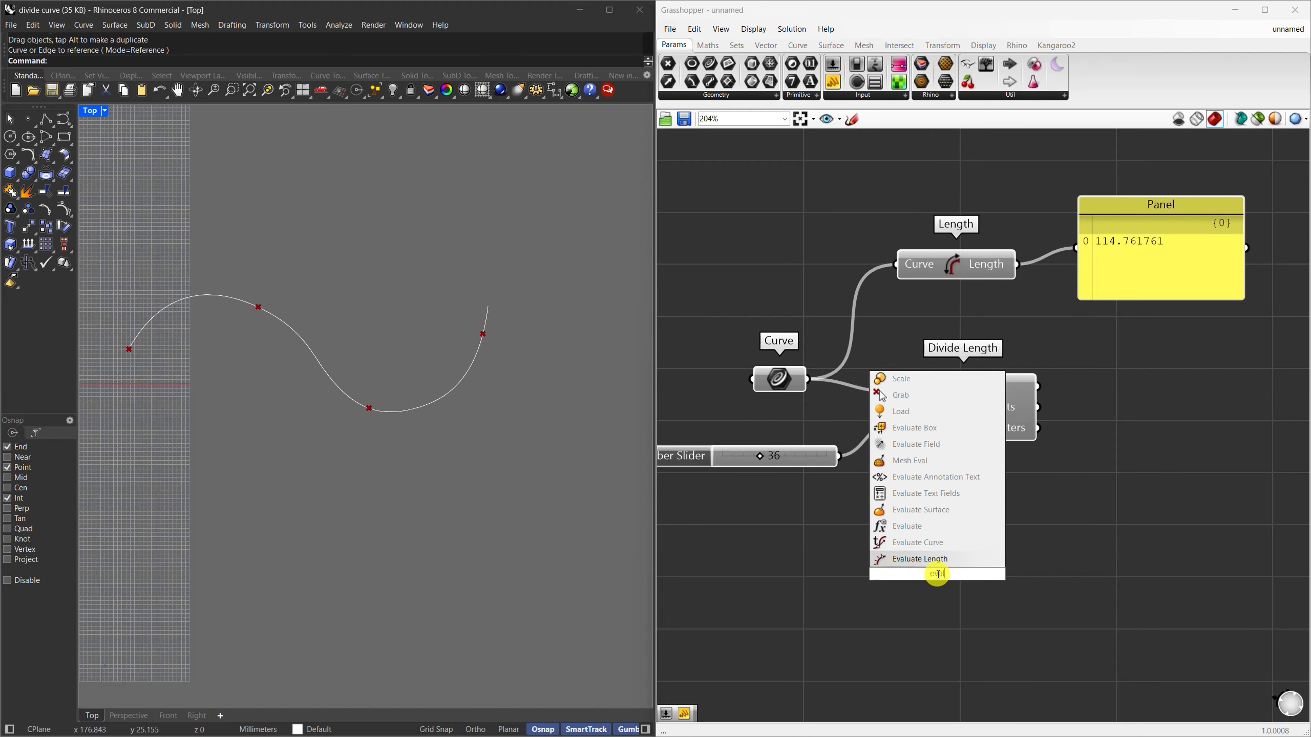
text(ate)
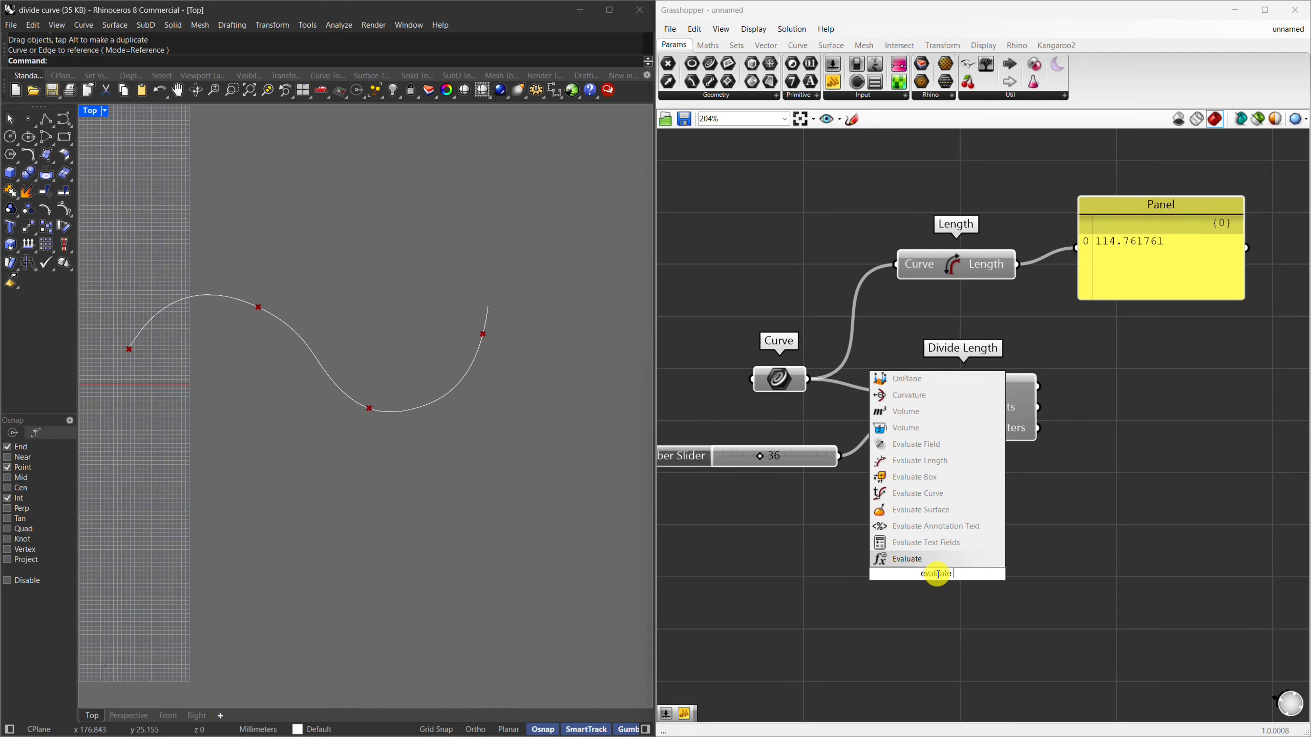
text( len)
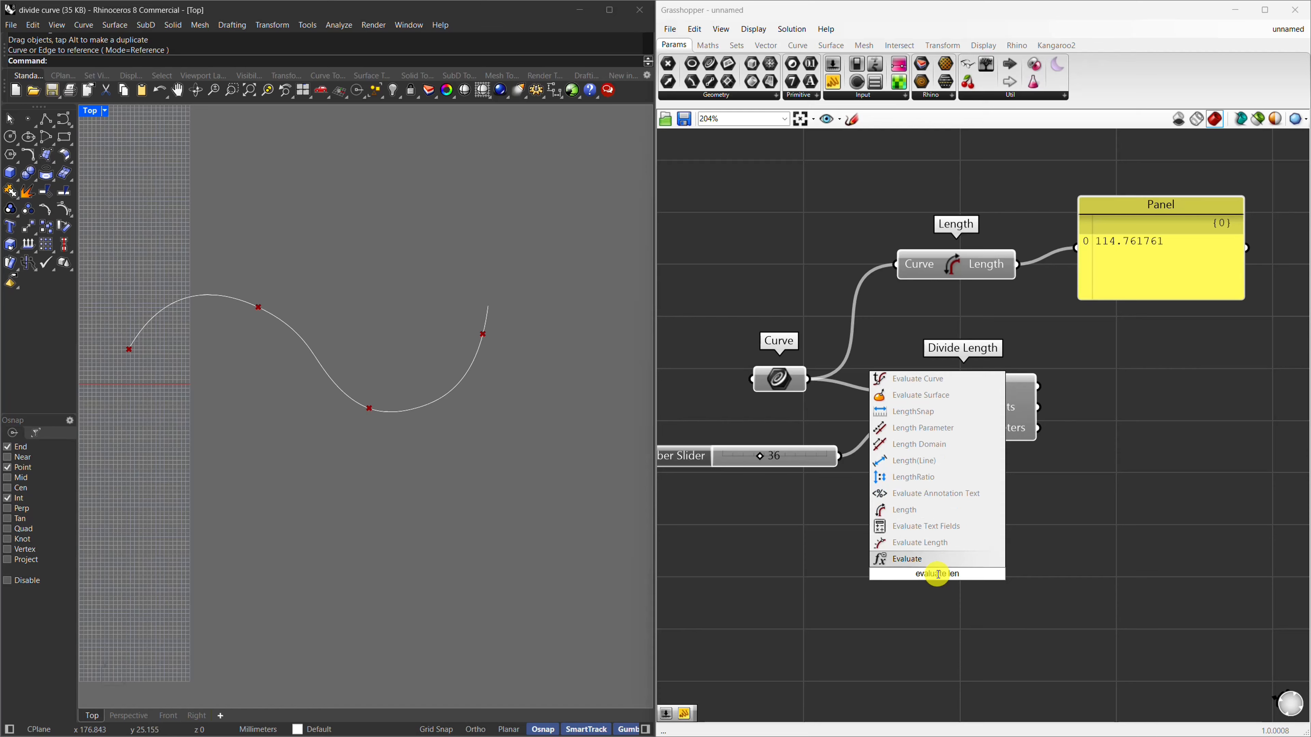
click(945, 544)
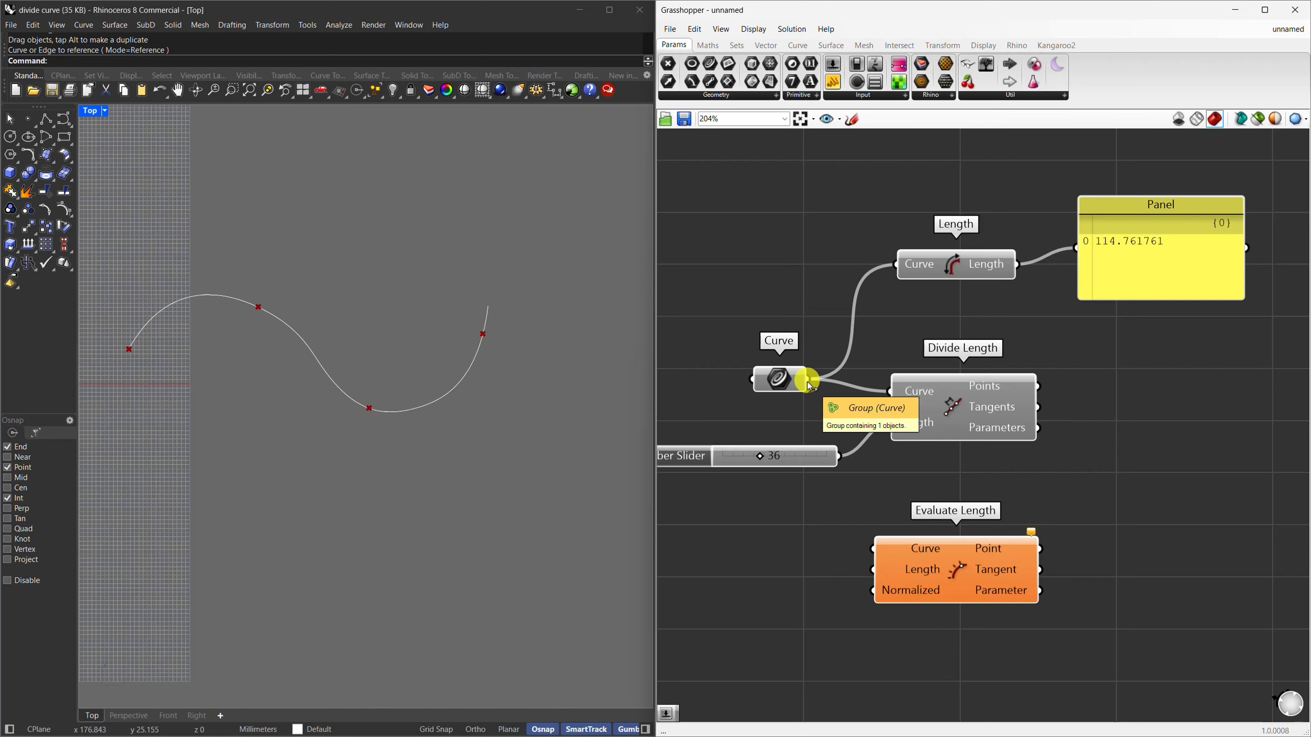
drag(808, 381, 795, 417)
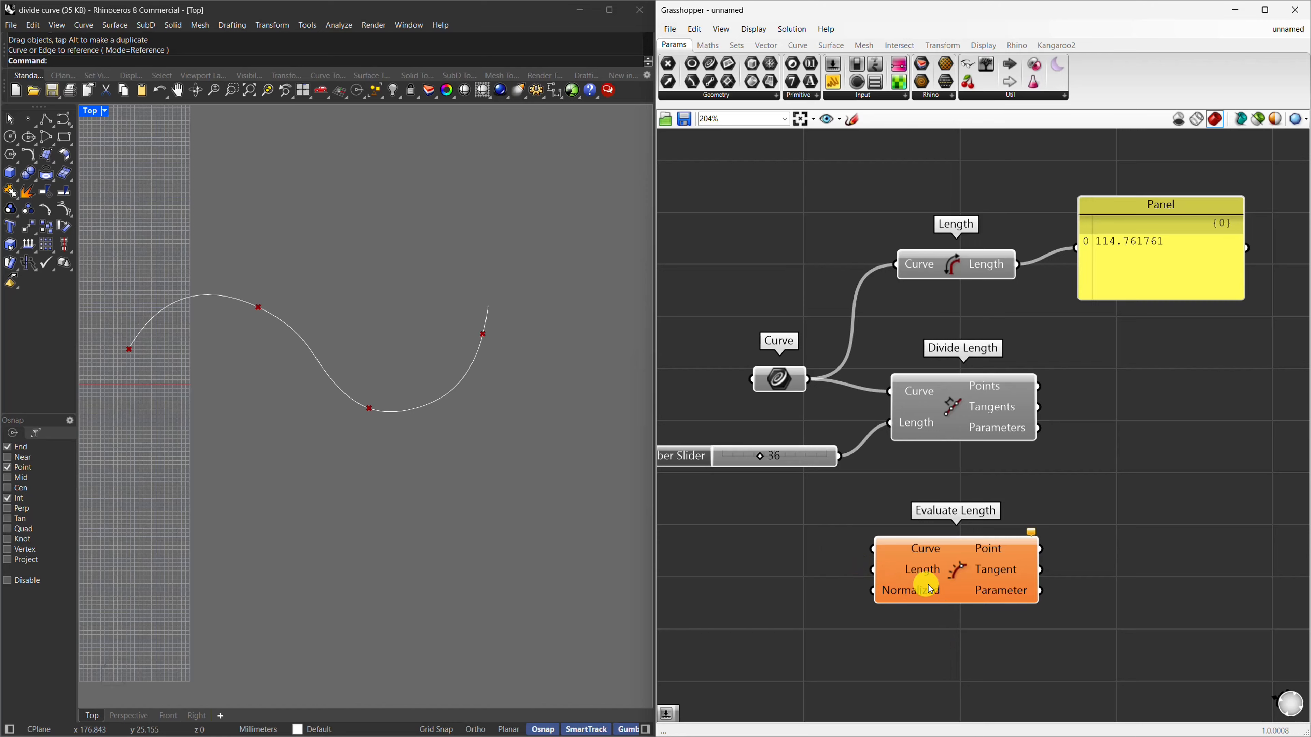
Duplicate the S-shaped curve in the Rhino Top viewport and place the copy directly below the original.
click(440, 397)
key(ctrl+c)
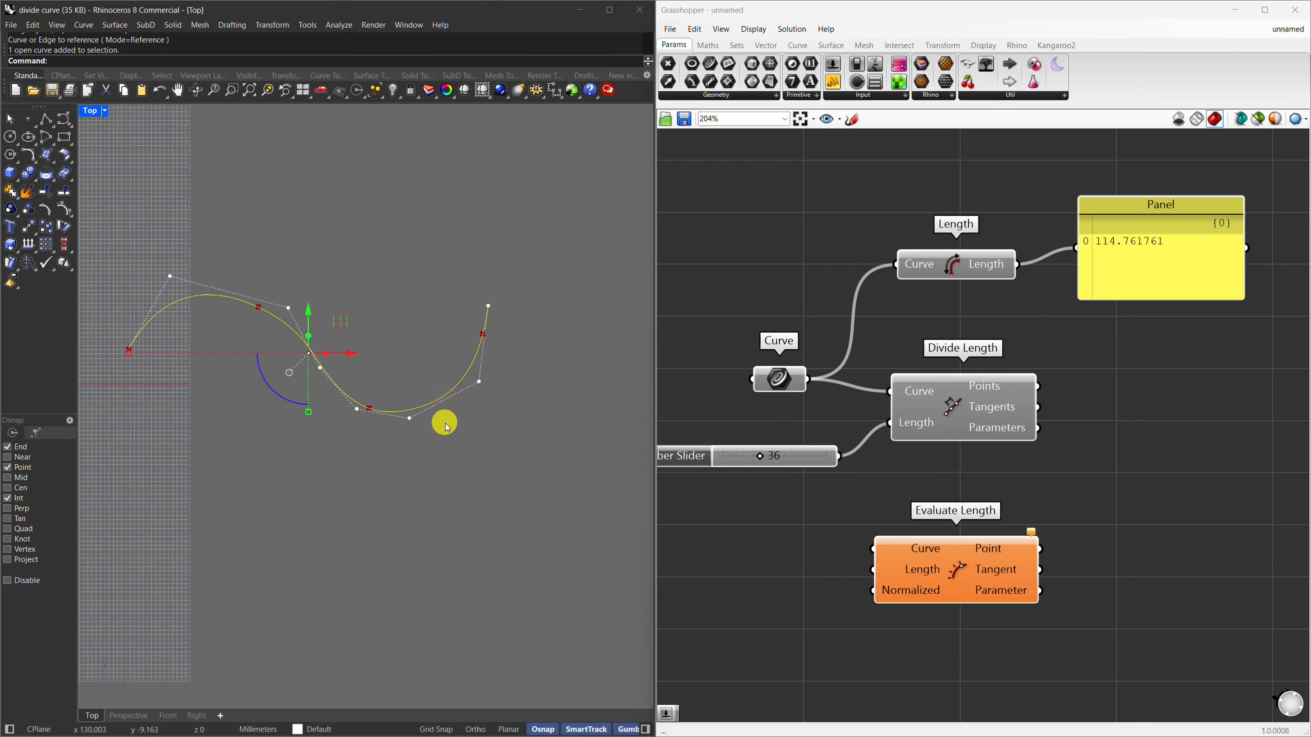
key(ctrl+v)
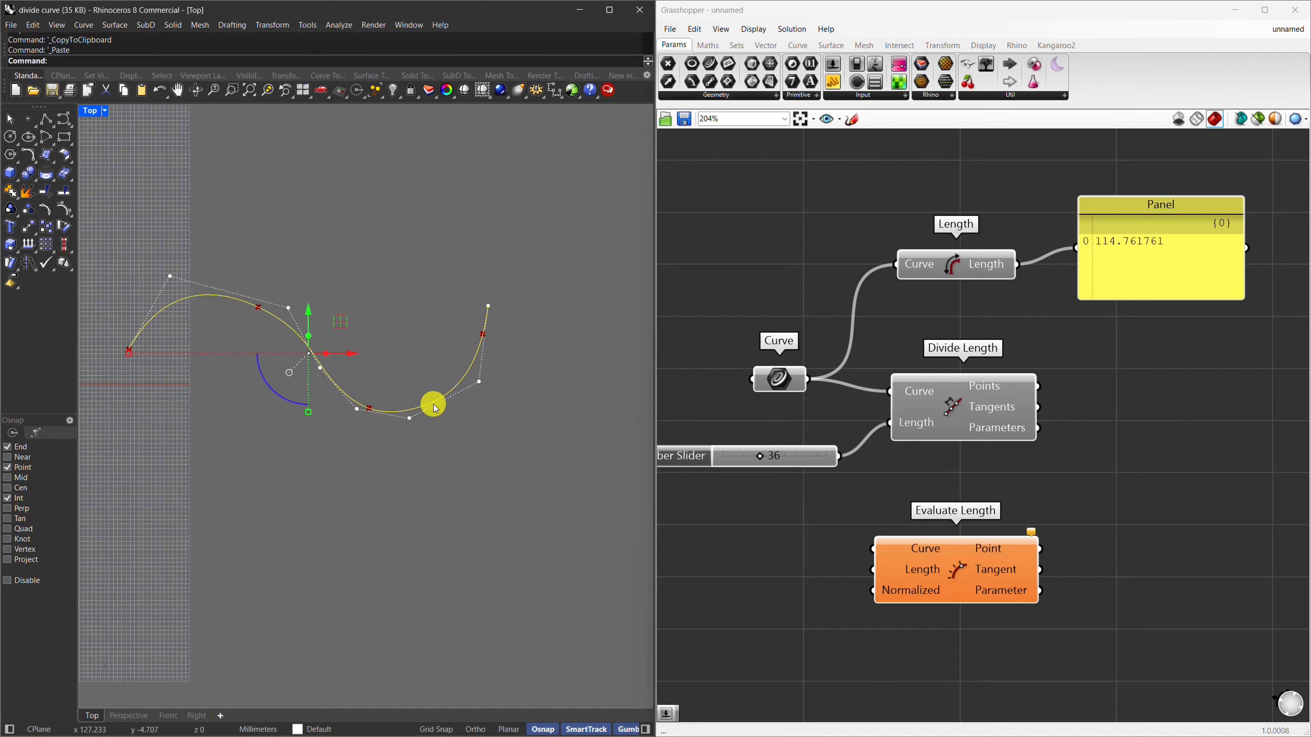
drag(433, 404, 430, 598)
click(523, 597)
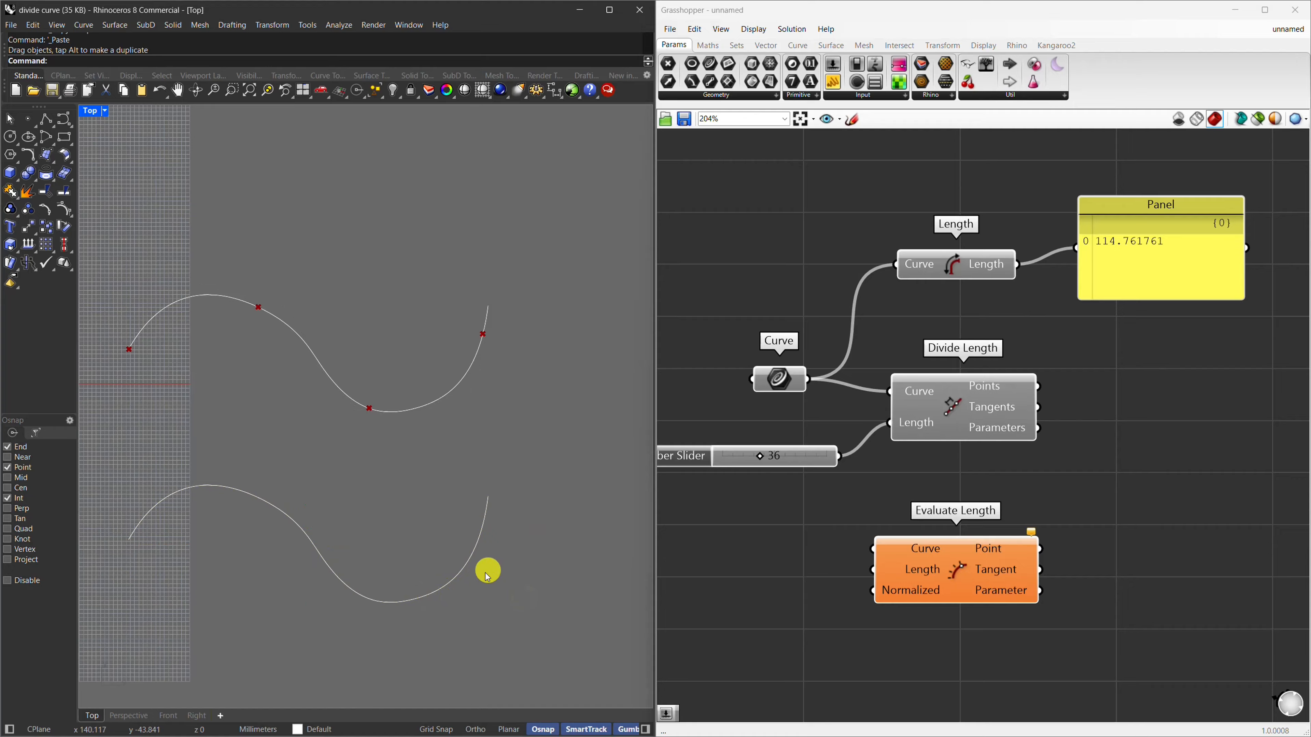
Duplicate the Curve parameter in Grasshopper and place the copy just before the Evaluate Length component.
click(784, 385)
key(ctrl+c)
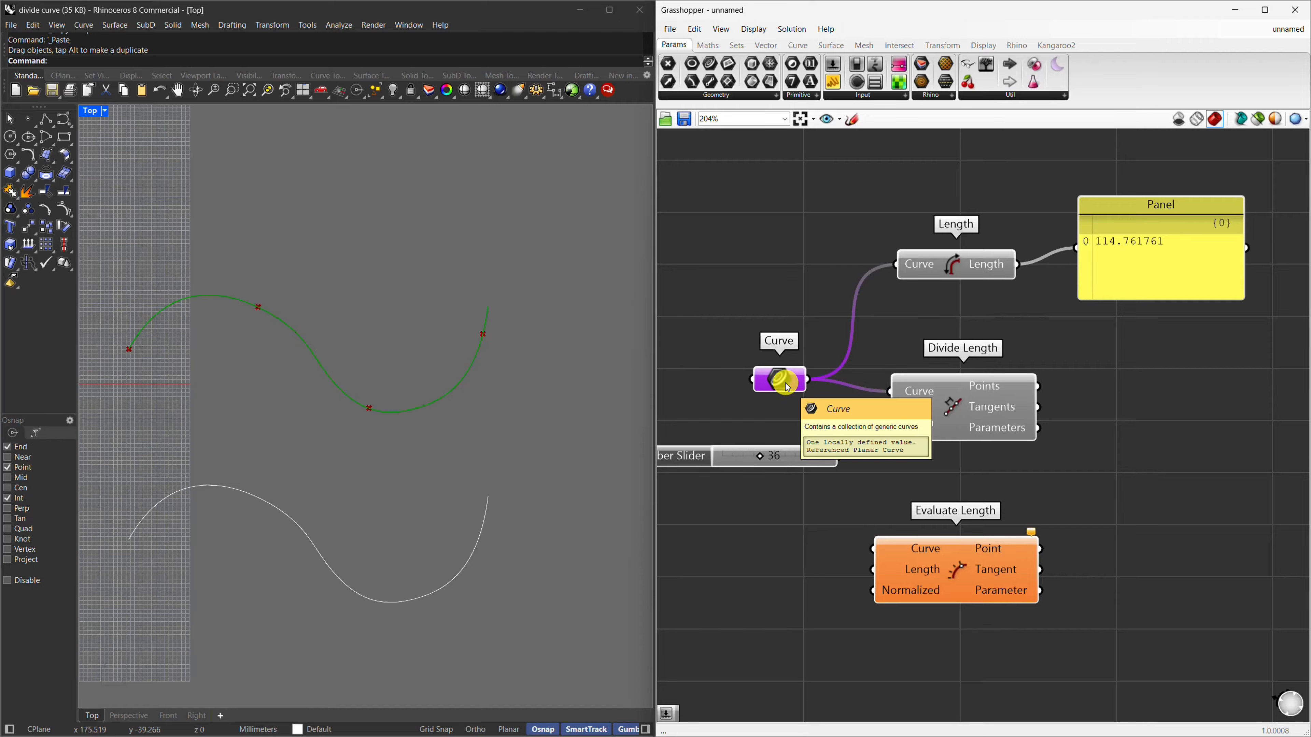
key(ctrl+v)
drag(784, 387, 752, 535)
Reference the lower S-shaped curve in the duplicated Curve parameter and connect it to Evaluate Length's Curve input.
right_click(754, 536)
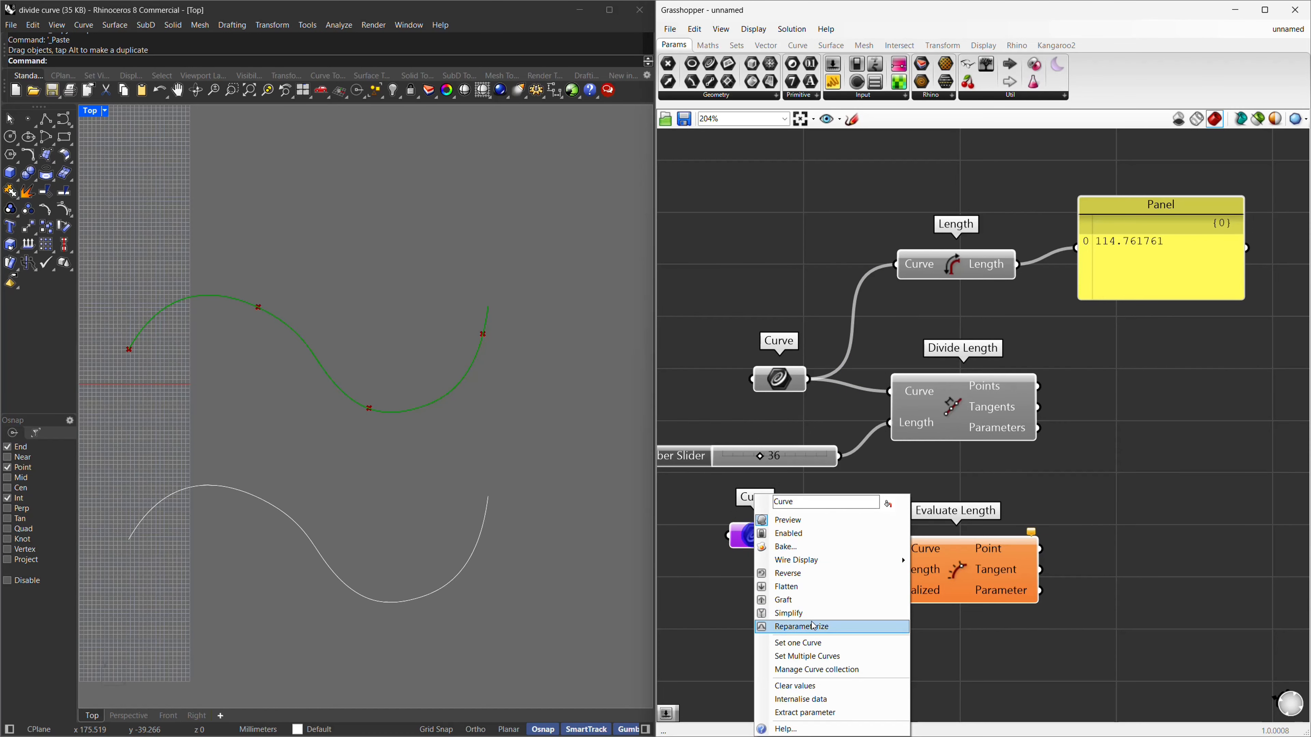
click(806, 644)
click(474, 548)
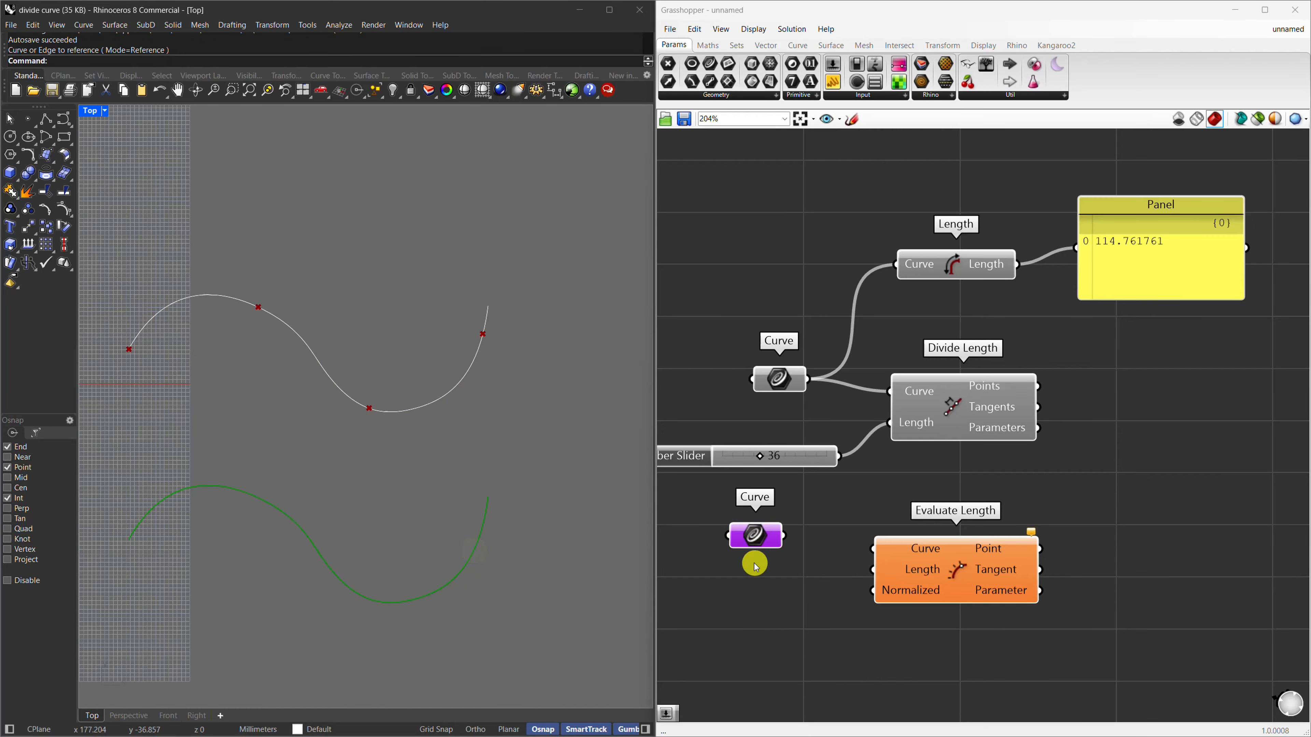
drag(784, 537, 873, 549)
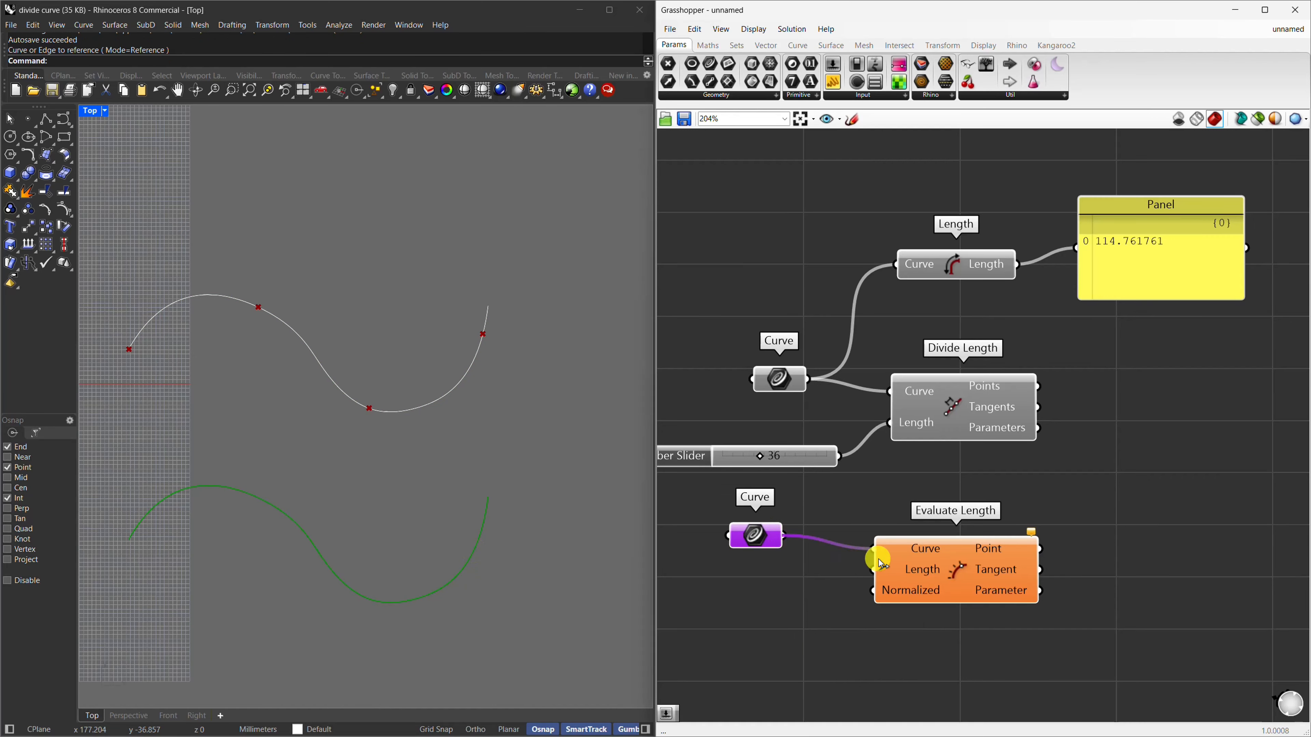
click(805, 644)
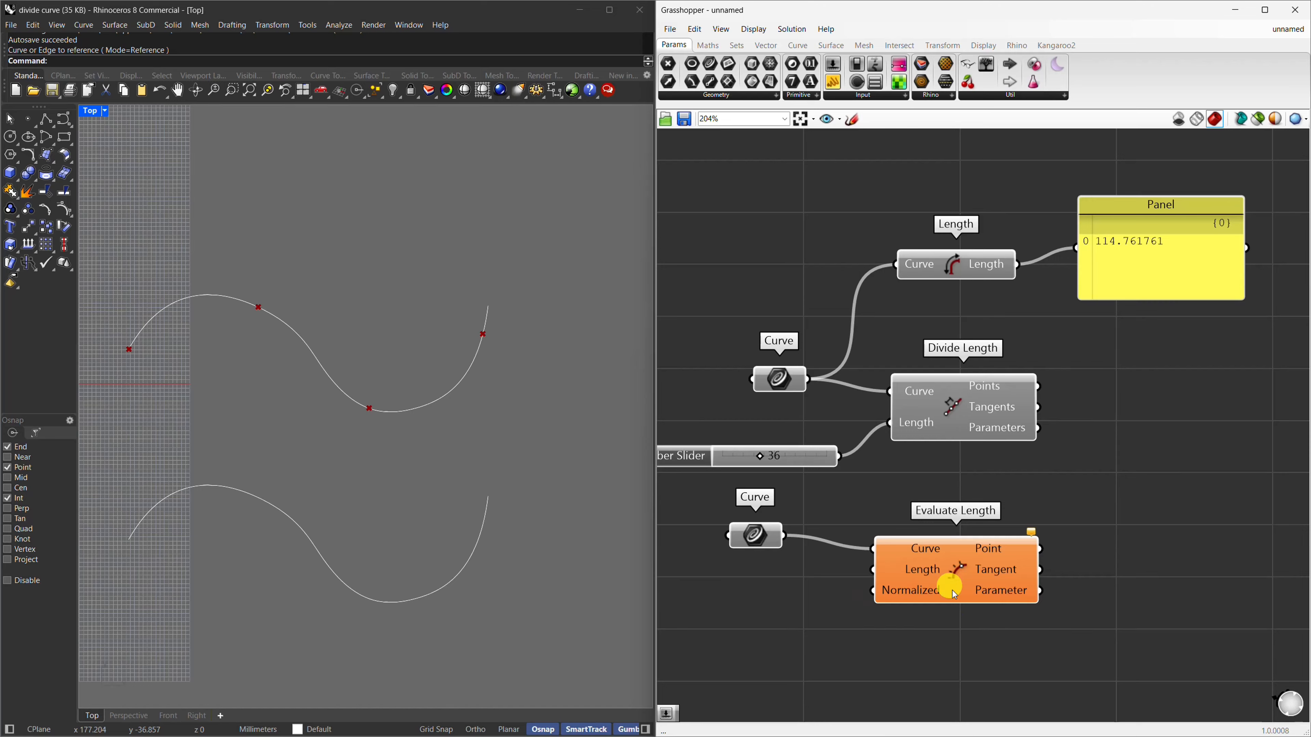
Add a Boolean Toggle connected to Evaluate Length's Normalized input and set it to True.
mouse_move(935, 598)
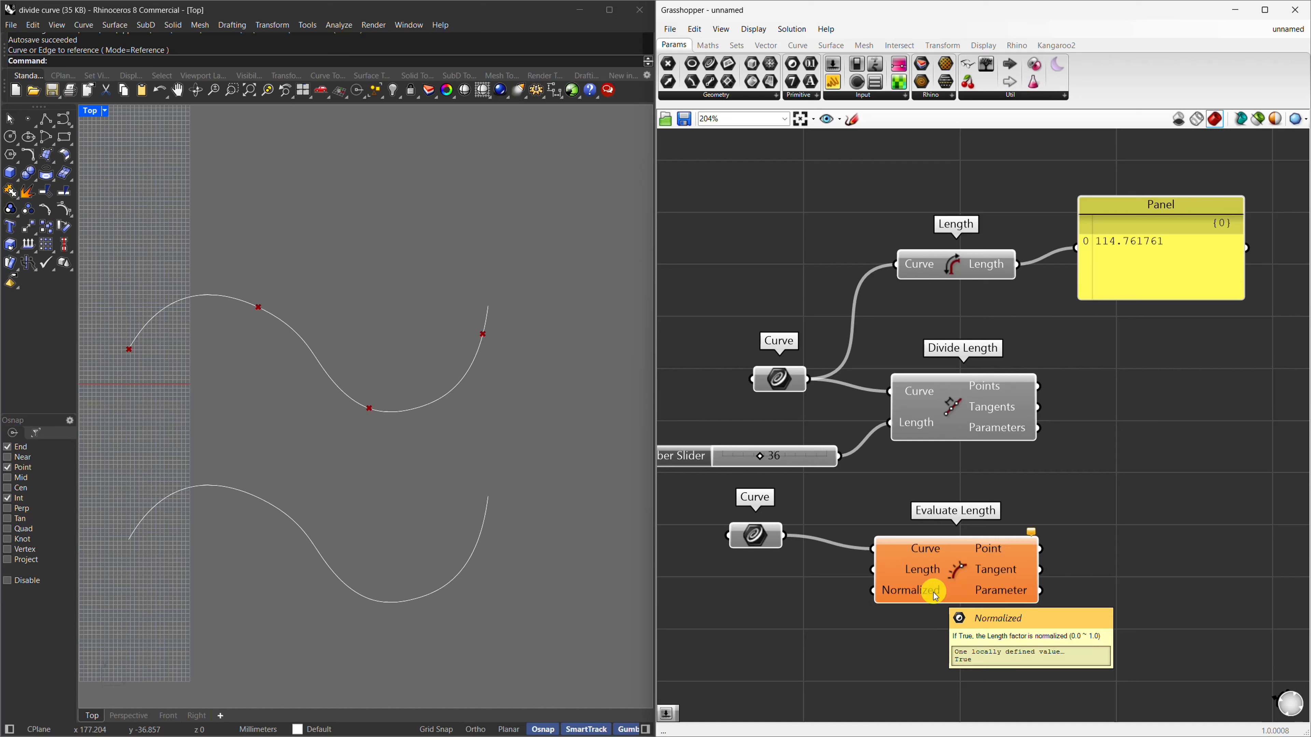
double_click(743, 624)
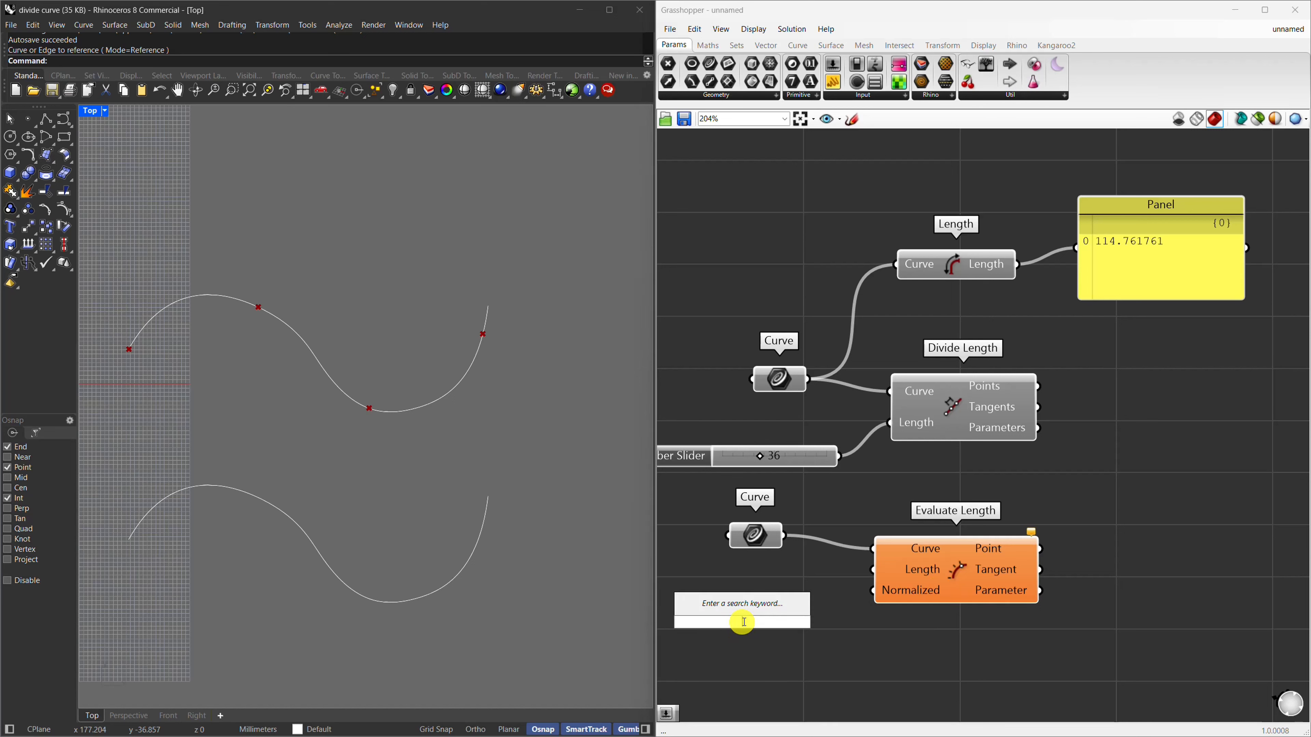
text(boole)
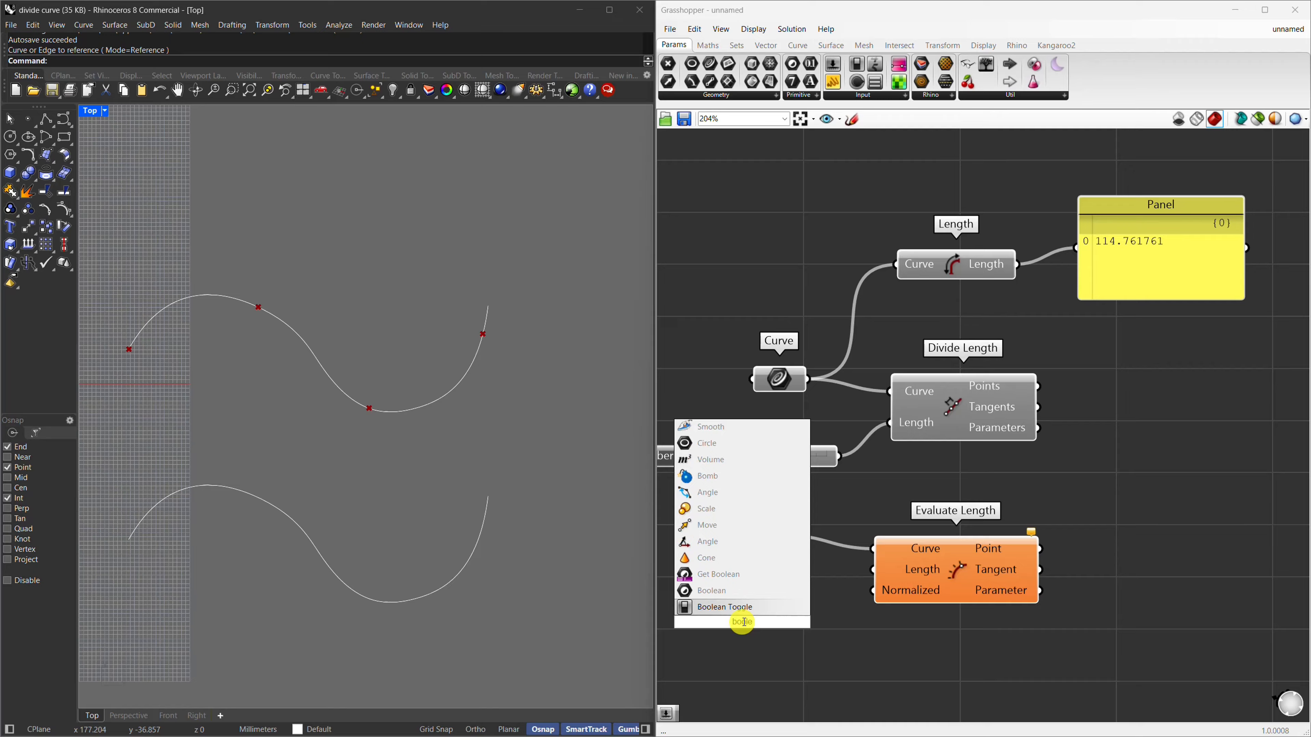
click(743, 607)
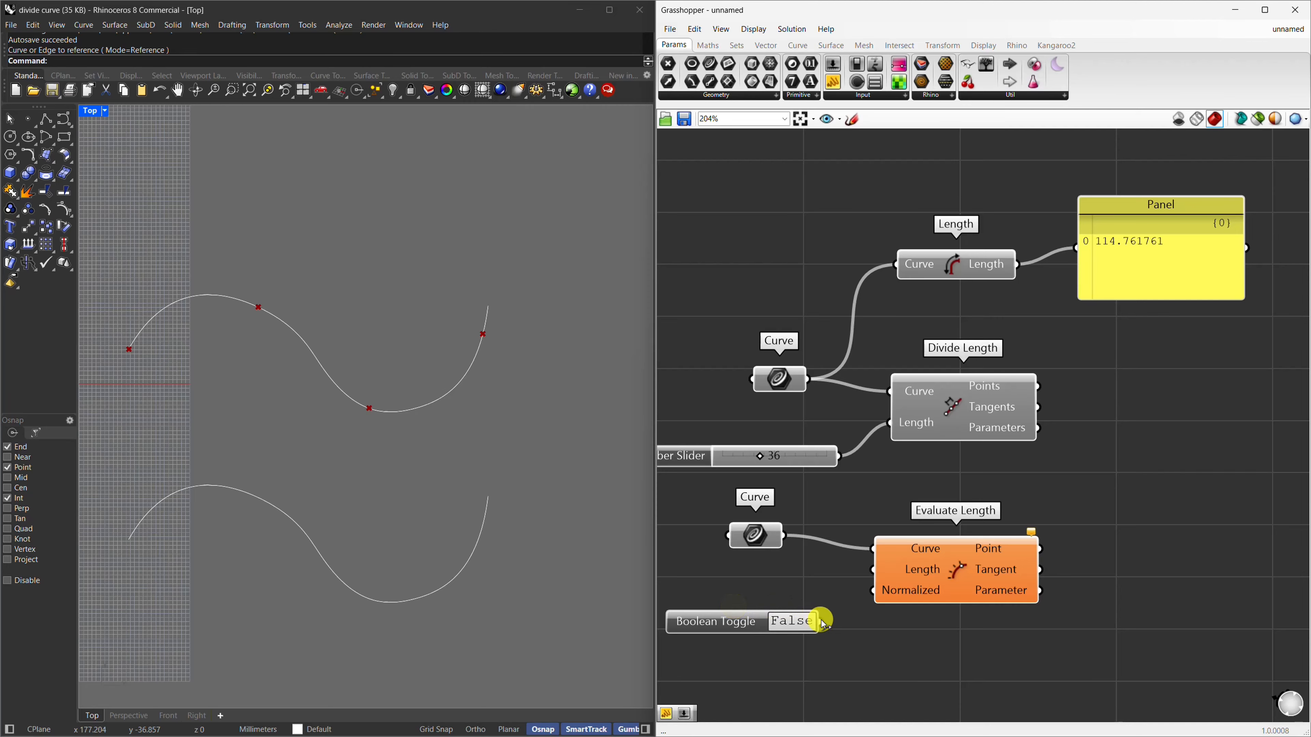
drag(822, 621, 881, 602)
click(725, 623)
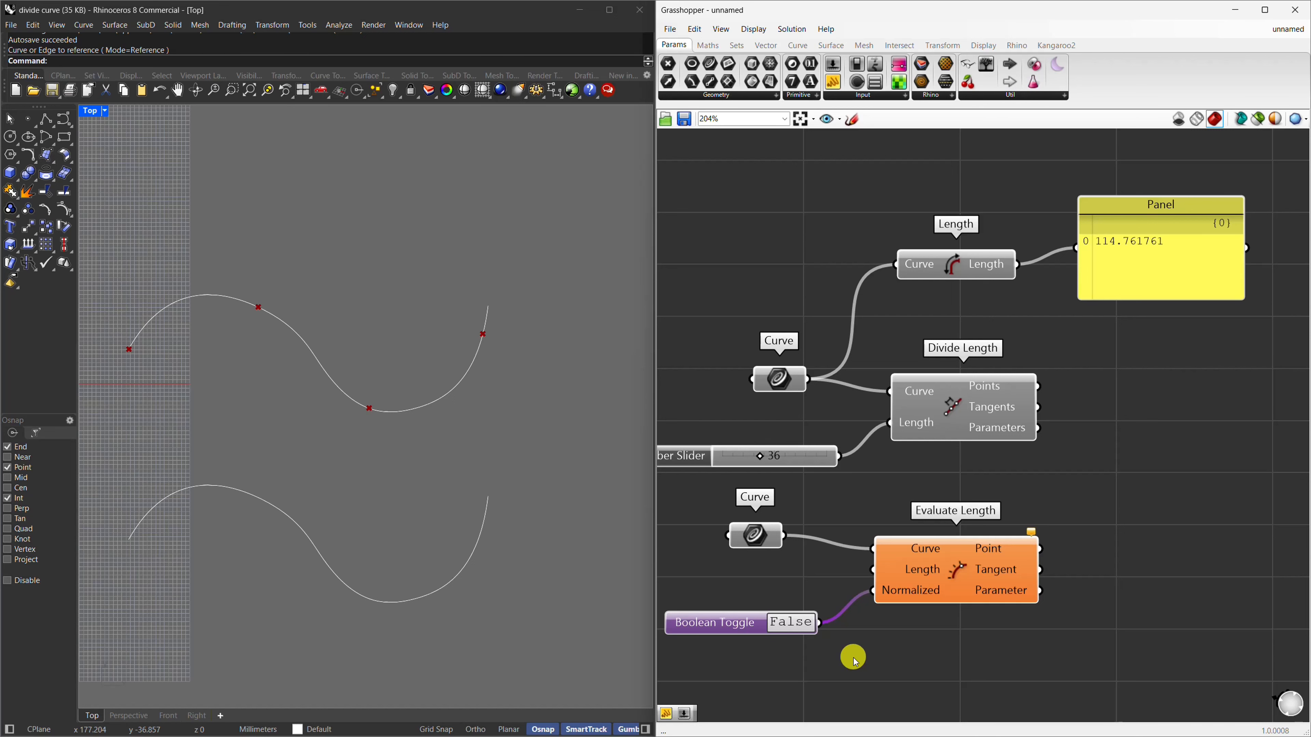
scroll(855, 663, up, 1)
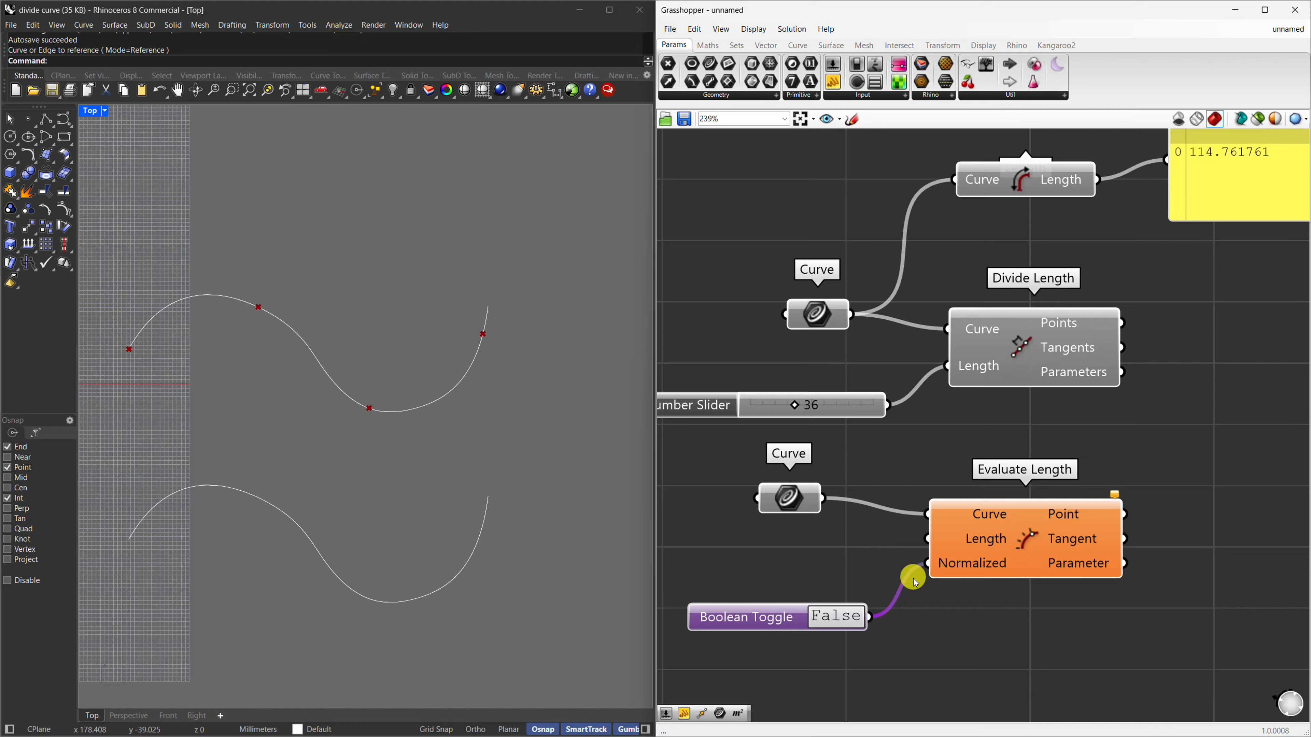
click(831, 617)
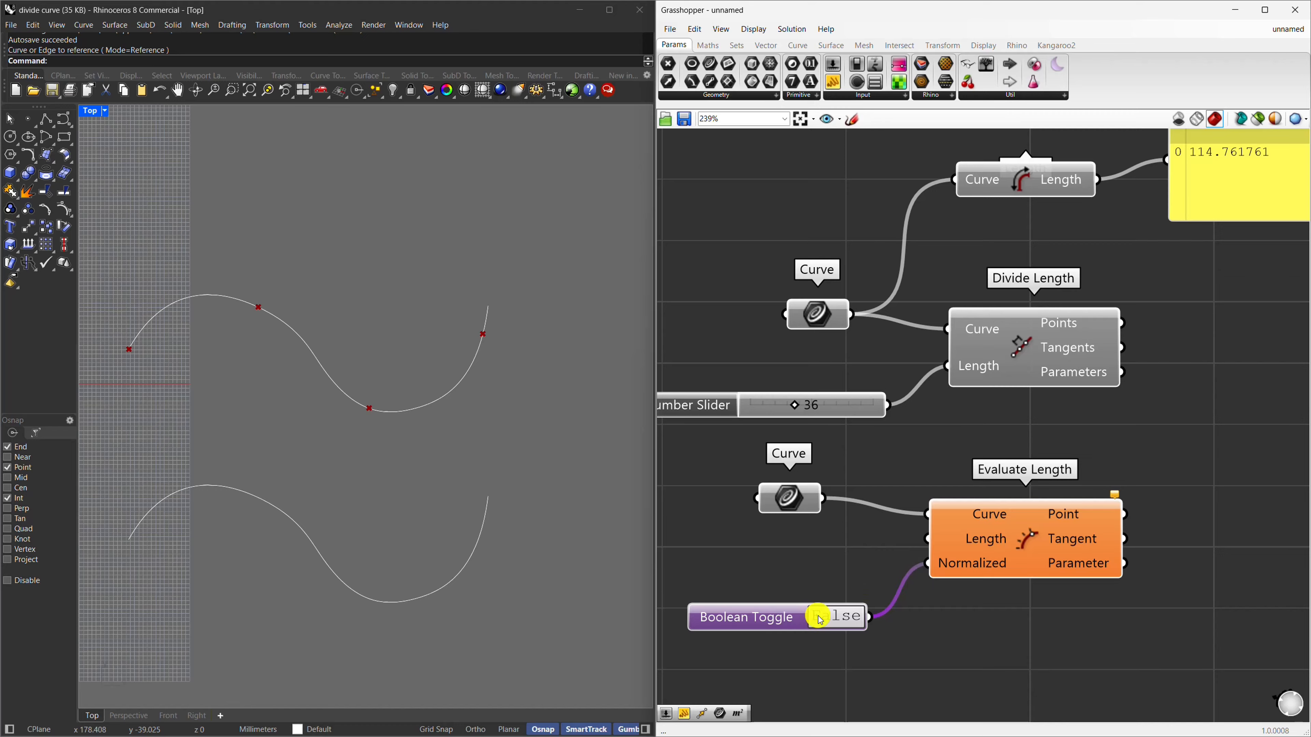
Add a number slider with the value 0.35 and connect it to Evaluate Length's Length input.
double_click(773, 558)
text(0.25)
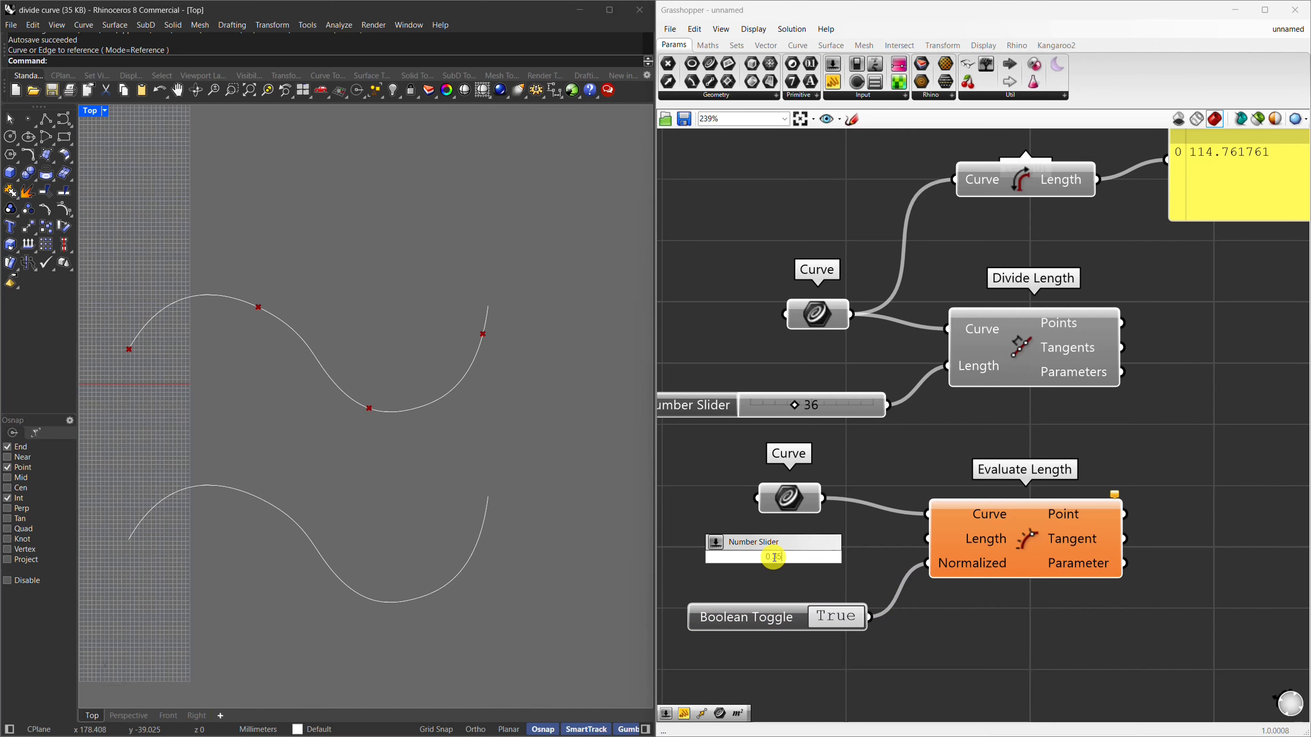
key(Return)
drag(854, 541, 927, 539)
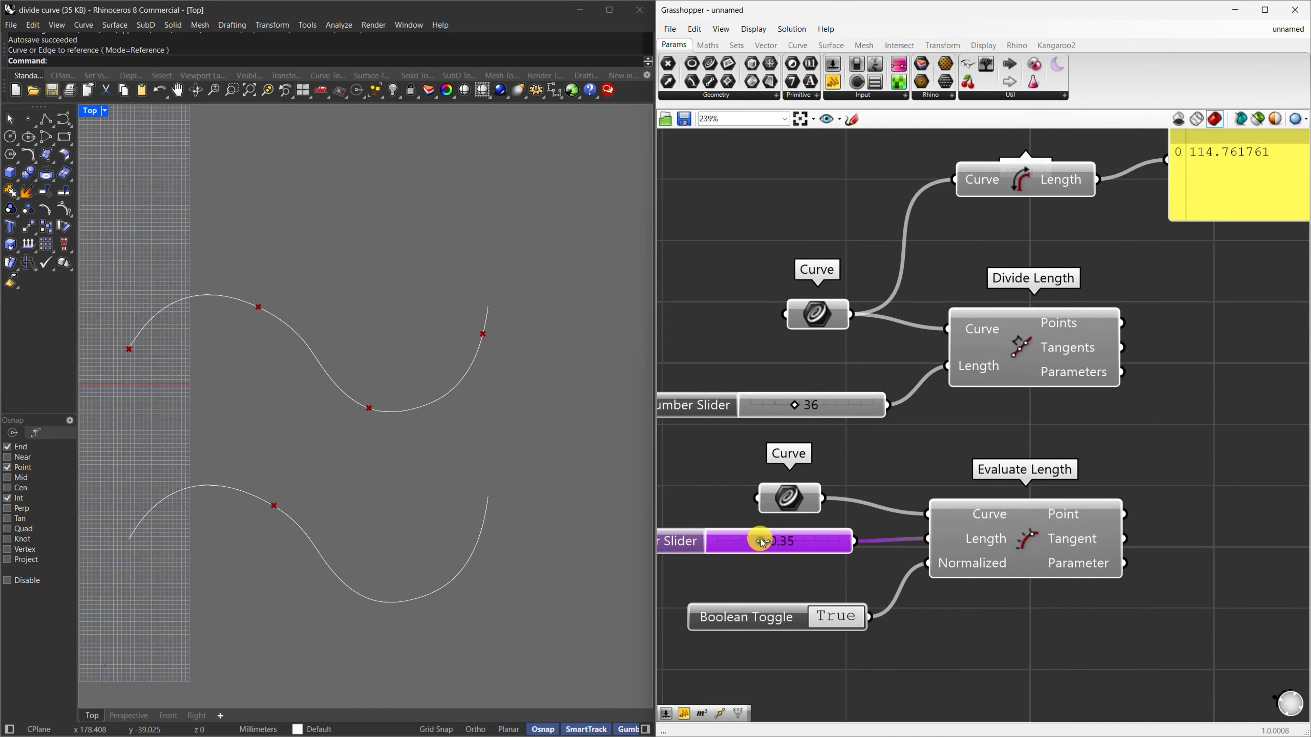
Set the Evaluate Length slider to 0.50 and after that to 0.75 to move the evaluated point along the curve.
double_click(786, 539)
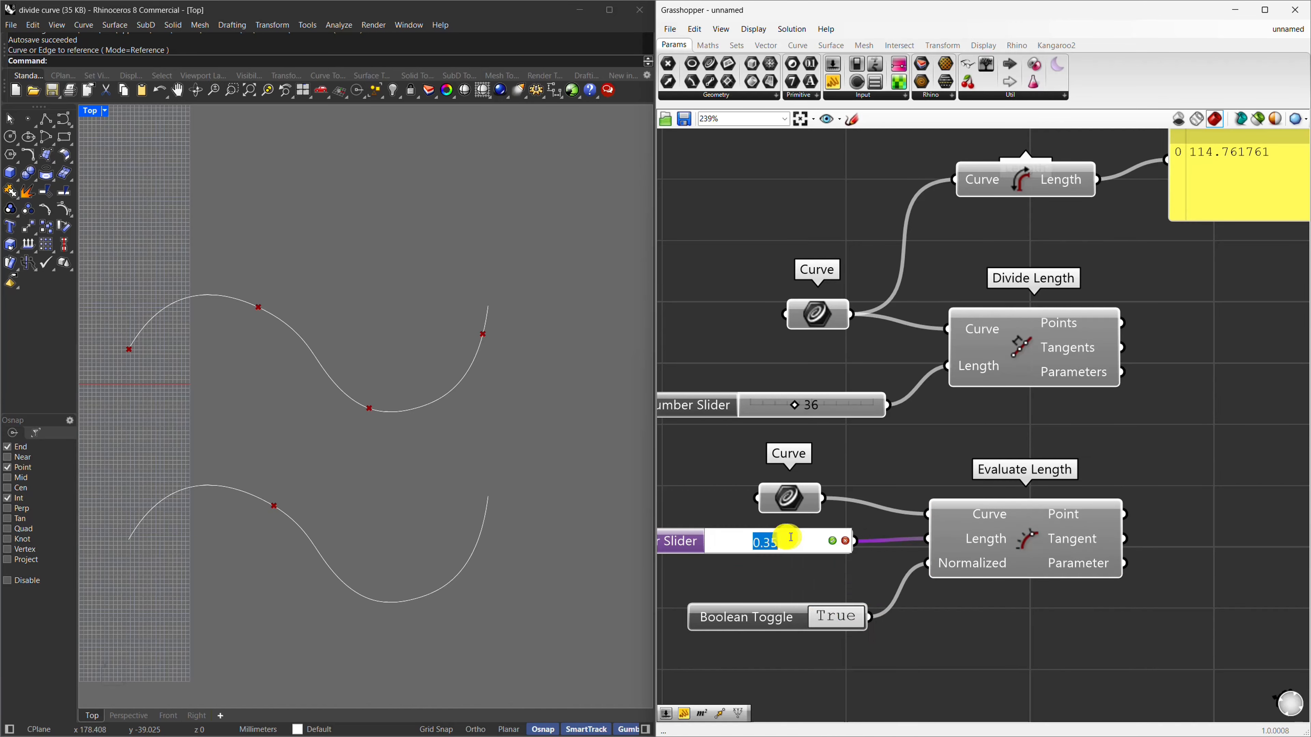
text(0.5)
key(Return)
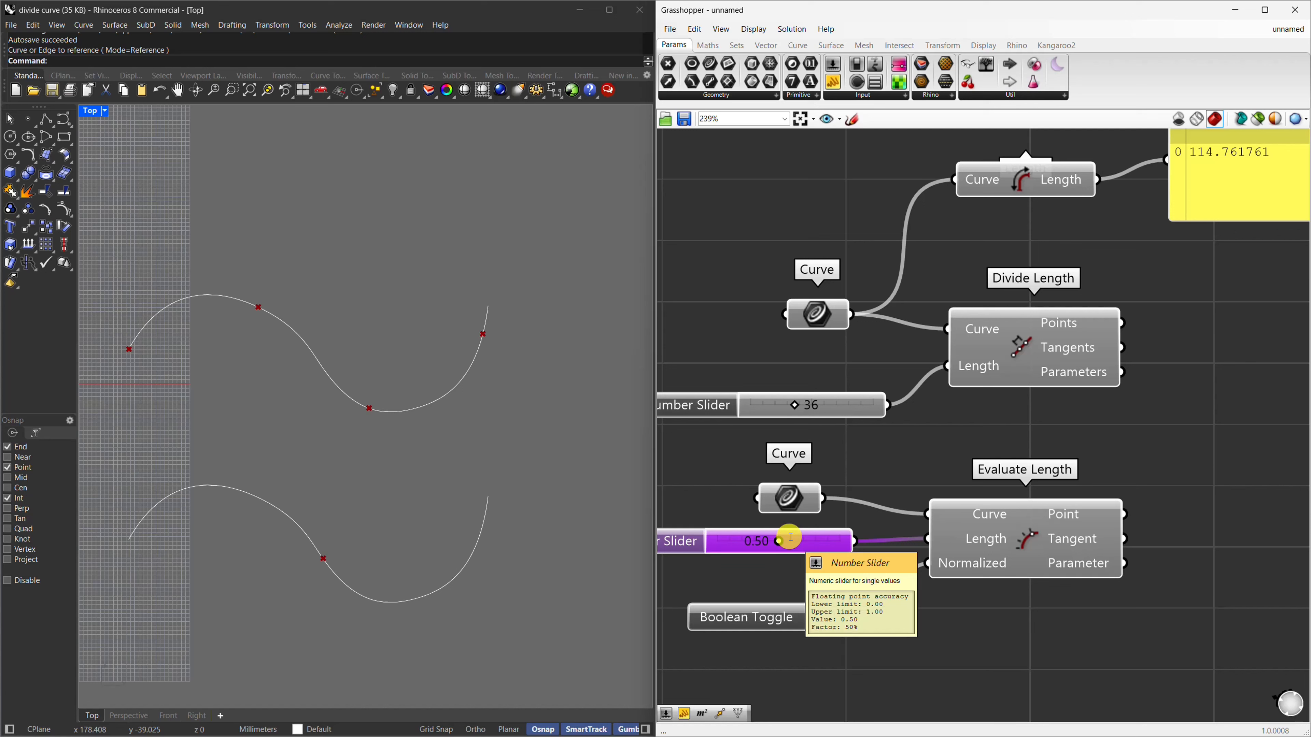
double_click(766, 541)
text(0.75)
key(Return)
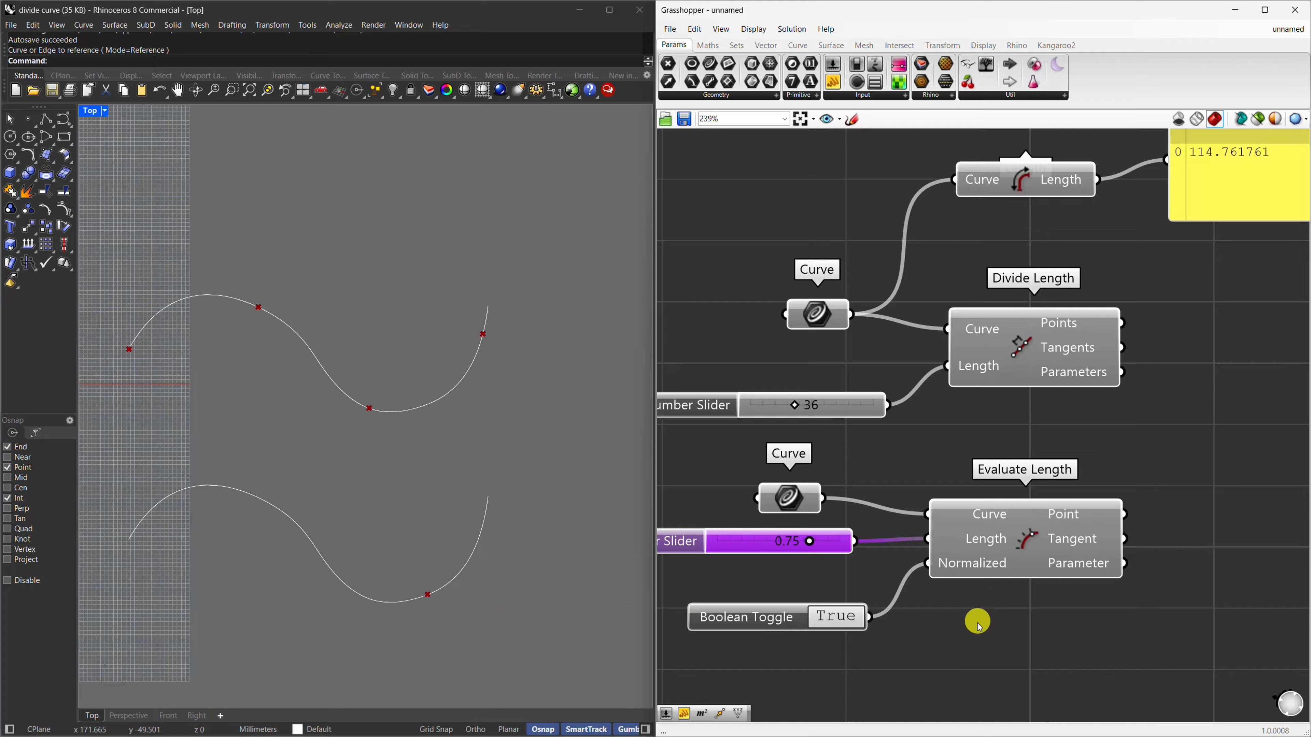
Move the Boolean Toggle further below the Evaluate Length slider and switch it to False.
drag(733, 611, 733, 658)
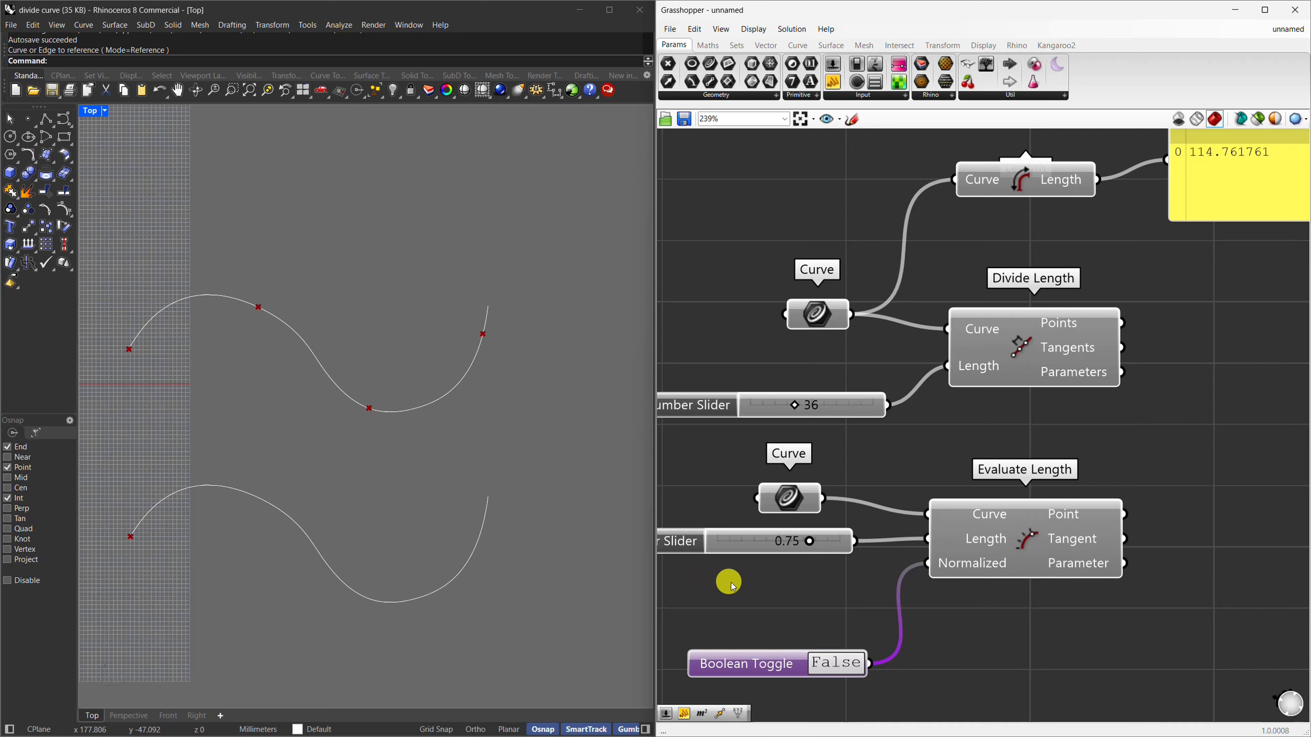
Add a number slider with the value 100, connect it to Evaluate Length's Length input, and reduce it to 84.
double_click(766, 593)
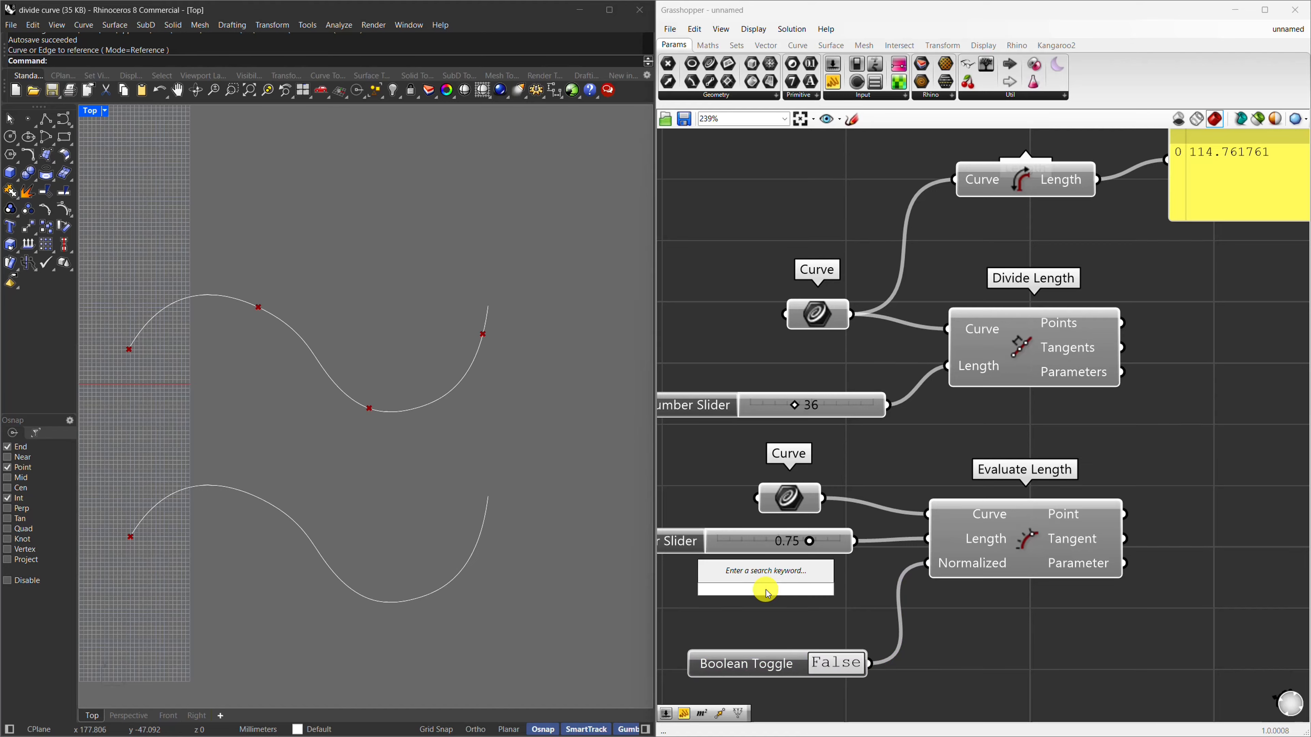
text(100)
key(Return)
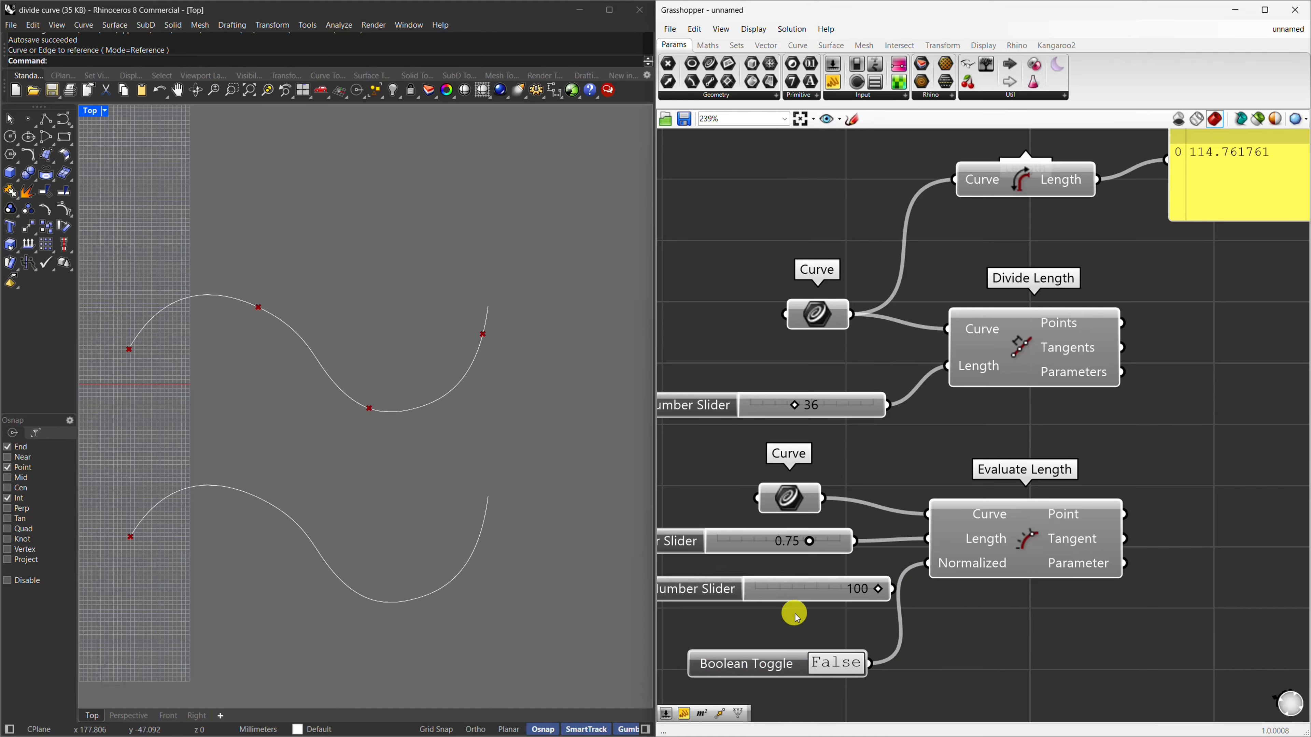
drag(800, 596, 928, 539)
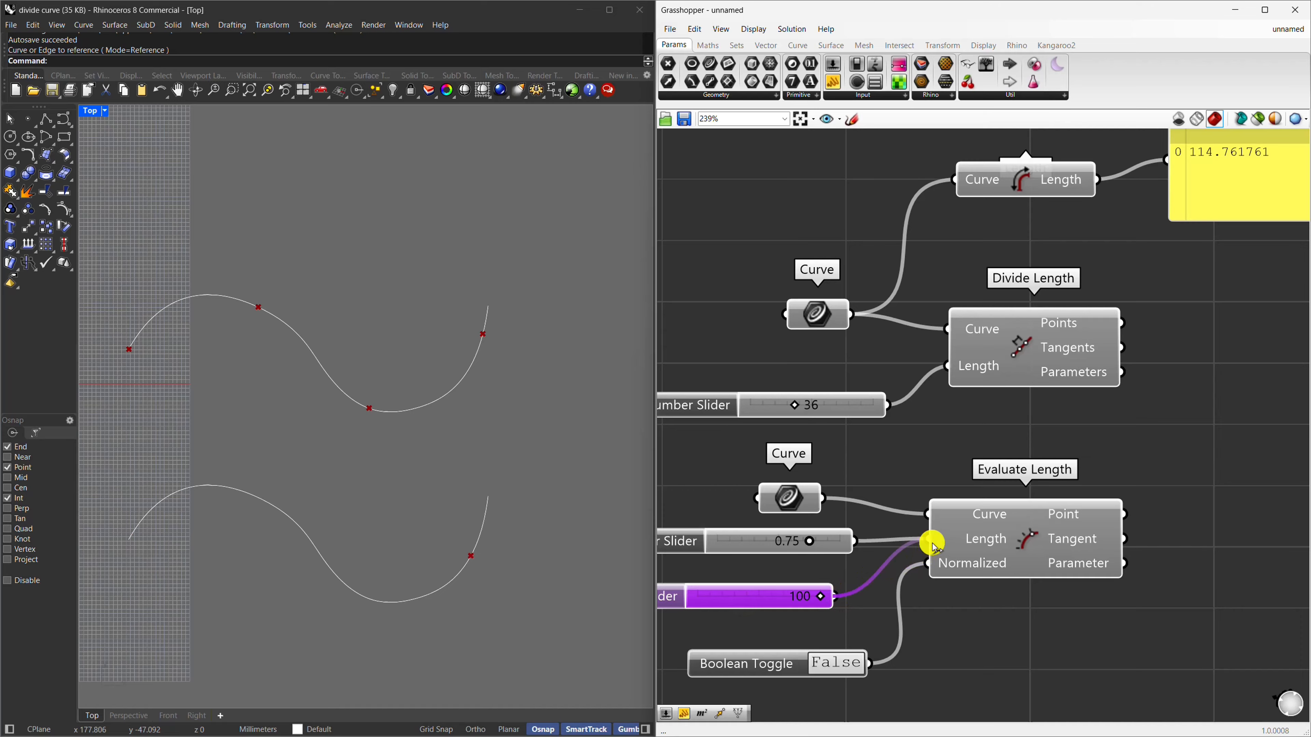
mouse_move(820, 597)
mouse_down()
mouse_move(732, 599)
mouse_move(802, 599)
mouse_up()
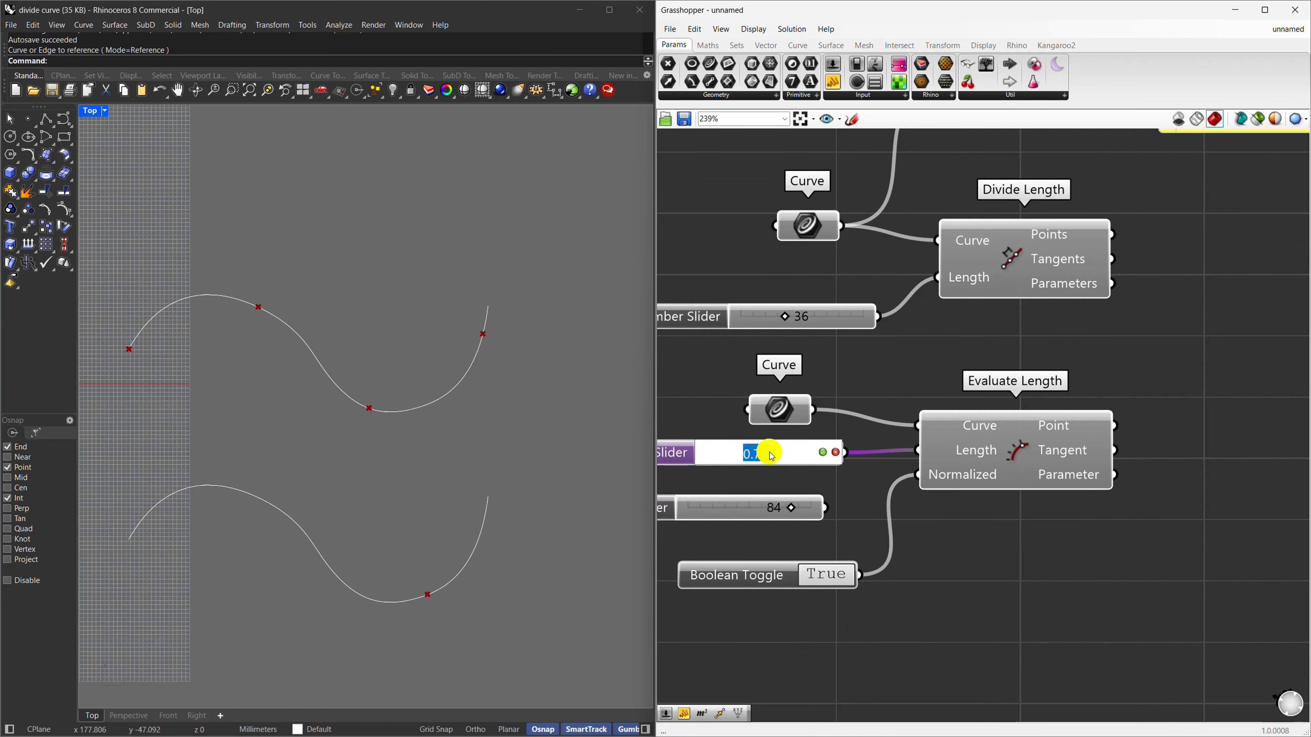
Set the normalized Evaluate Length slider to 0.50 and connect a new Panel to the component's Parameter output.
drag(760, 454, 769, 453)
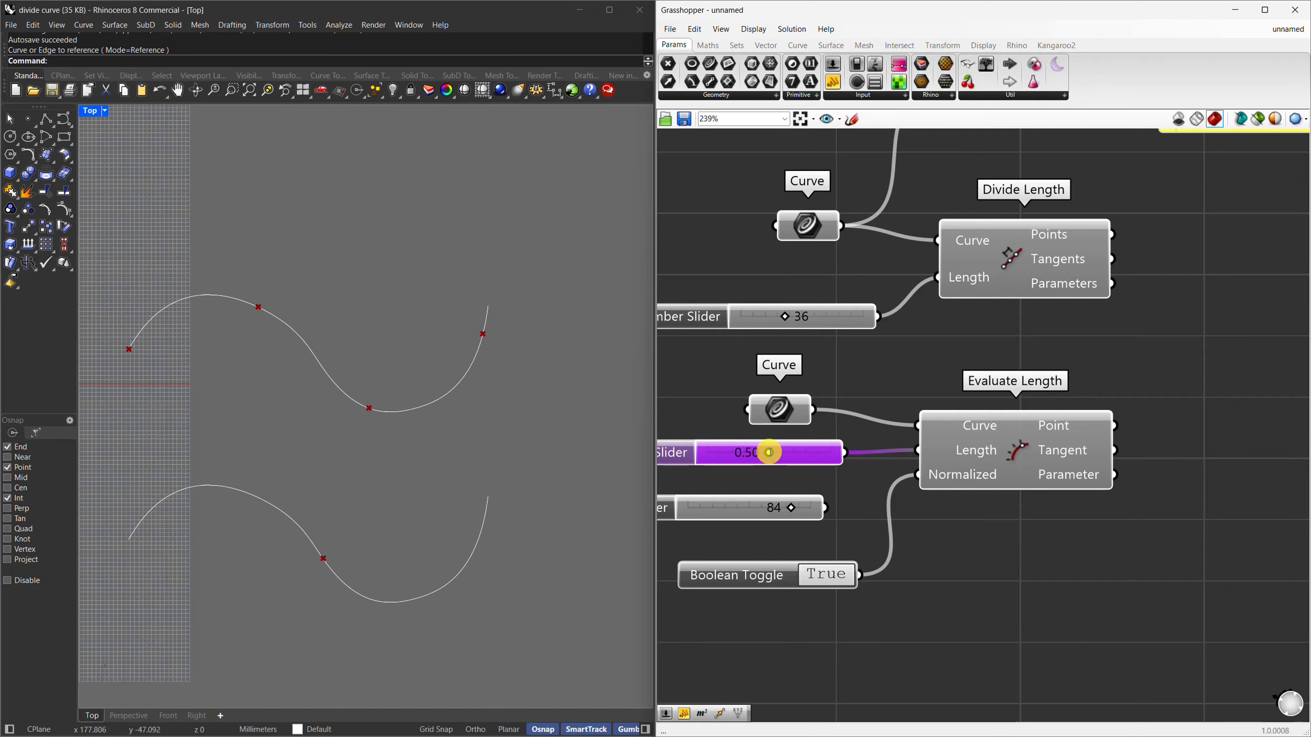
double_click(1215, 533)
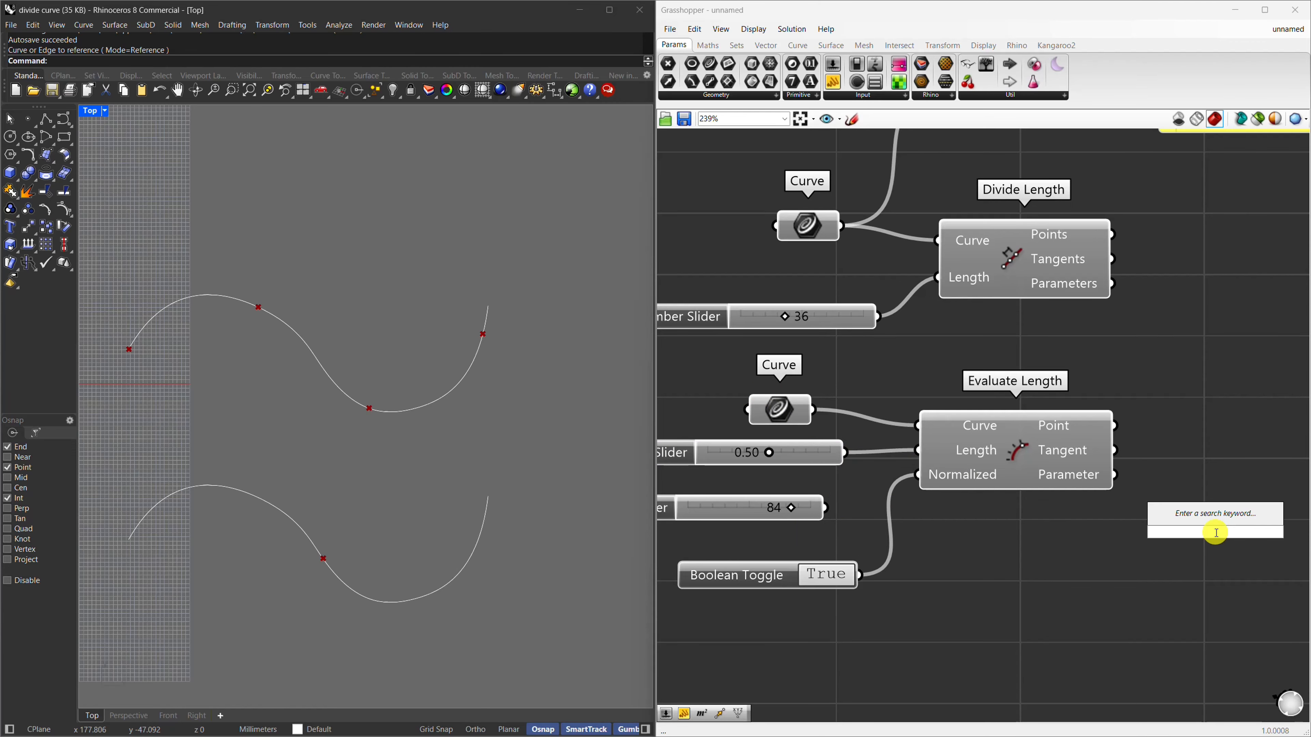
text(panel)
key(Return)
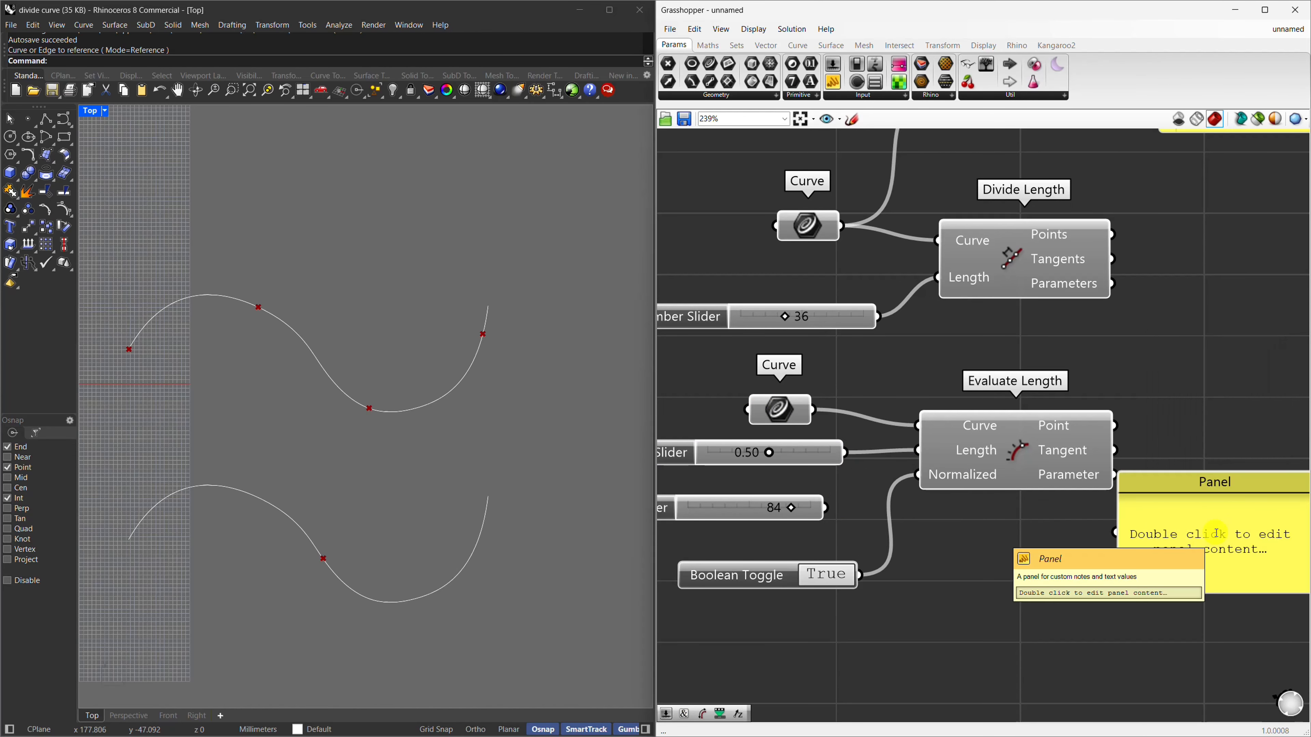
drag(1116, 475, 1115, 532)
drag(1210, 472, 1240, 459)
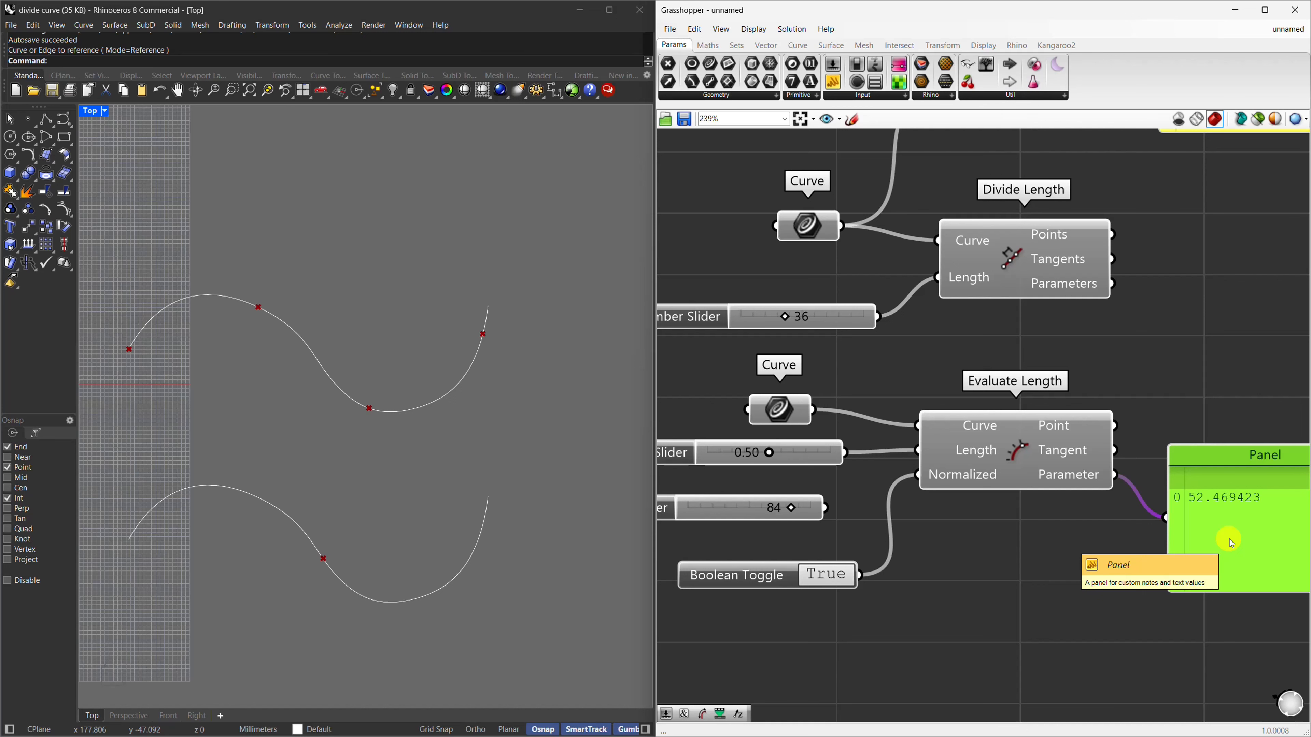
Add a Divide Distance component in an empty area of the canvas, away from the Evaluate Length group.
scroll(745, 429, down, 3)
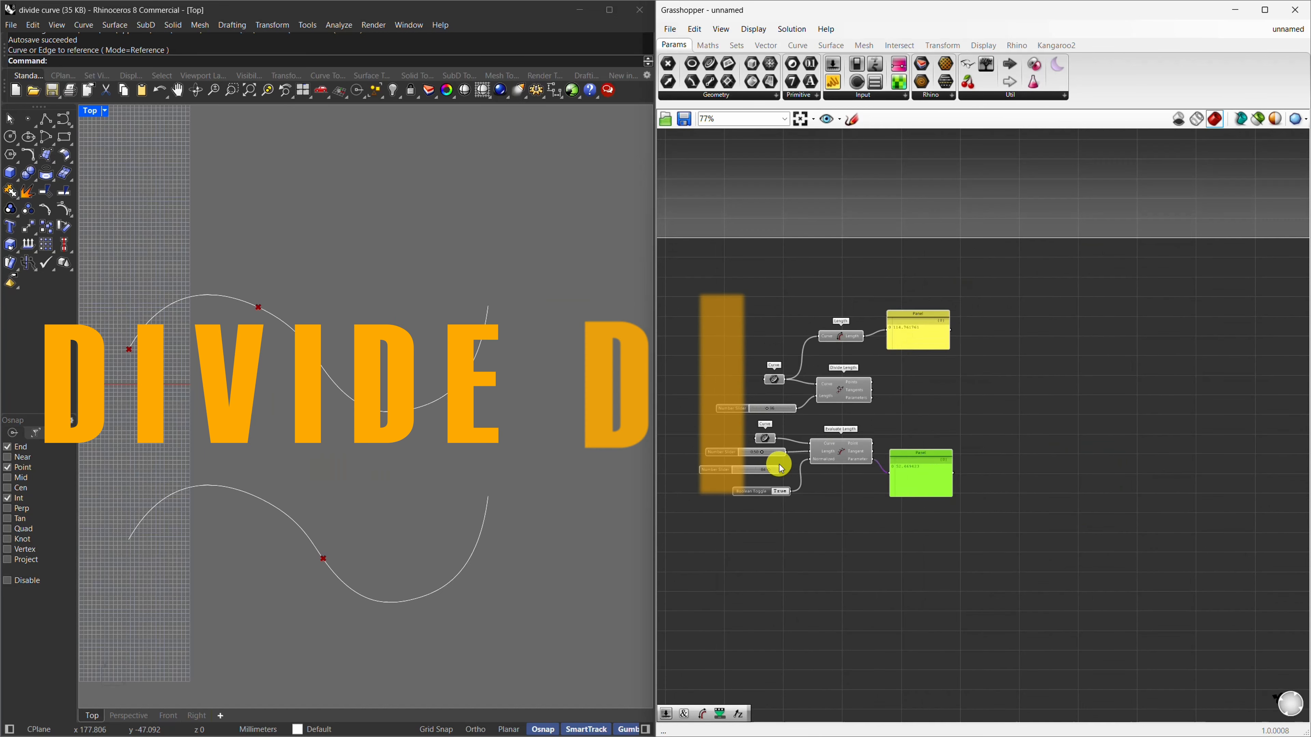
double_click(867, 401)
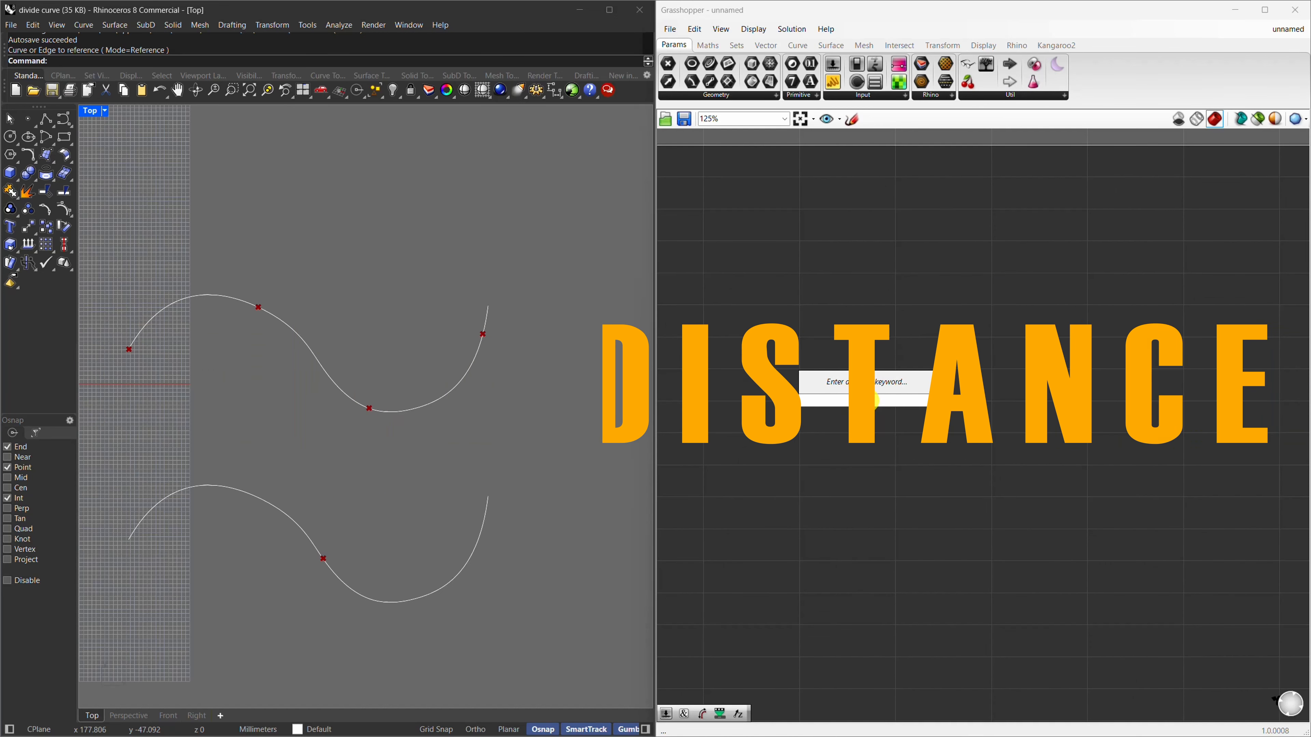
text(divide)
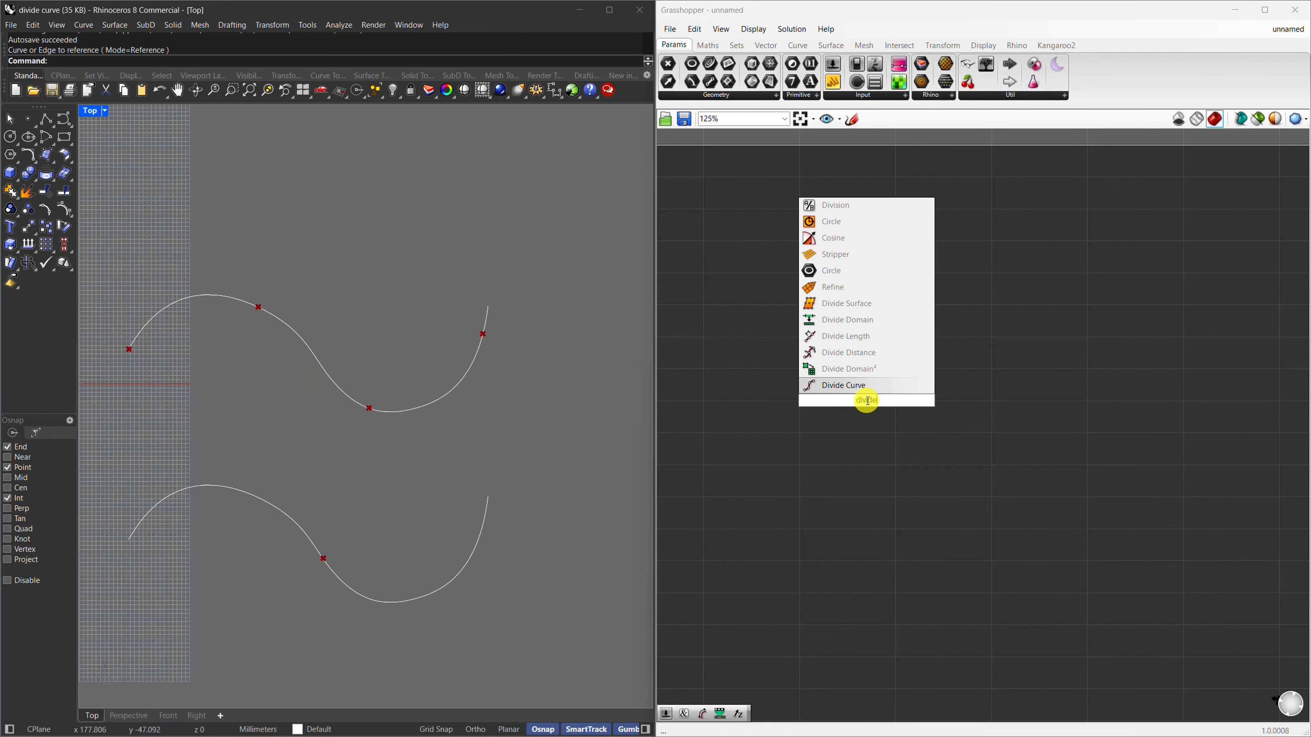
click(849, 353)
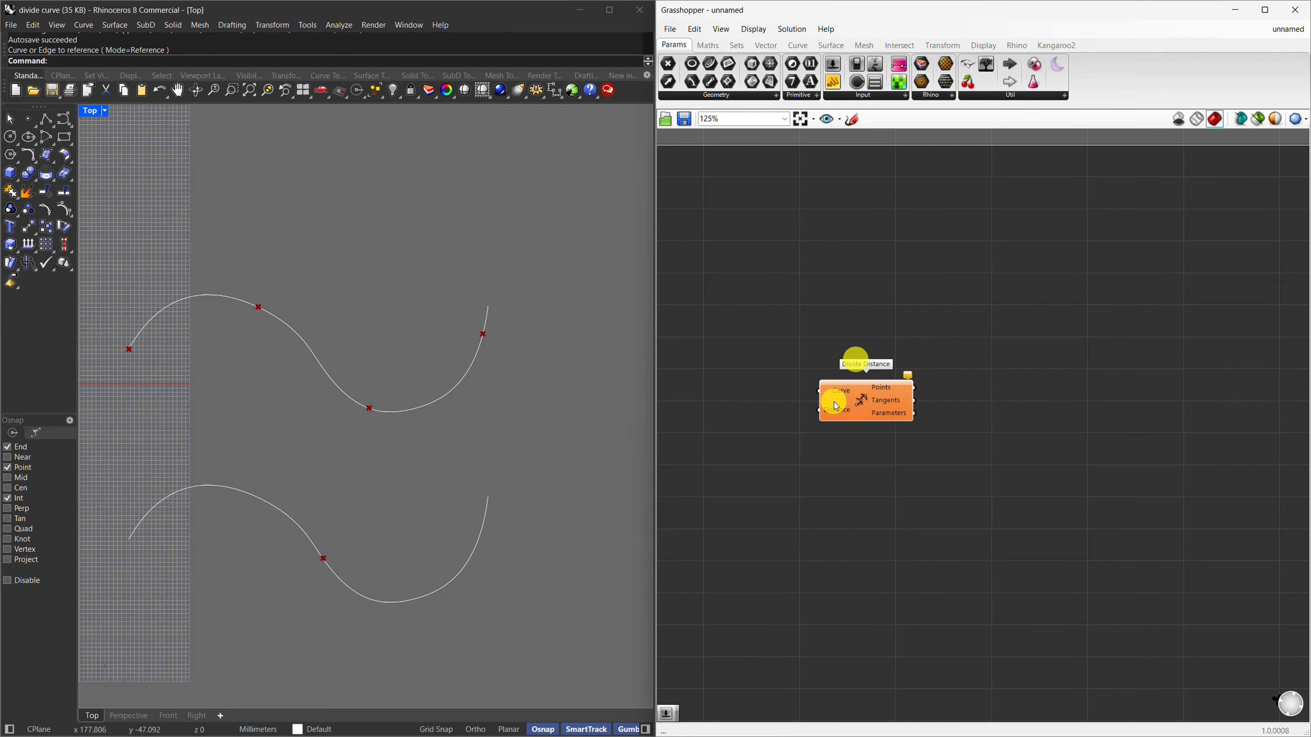
scroll(841, 416, up, 6)
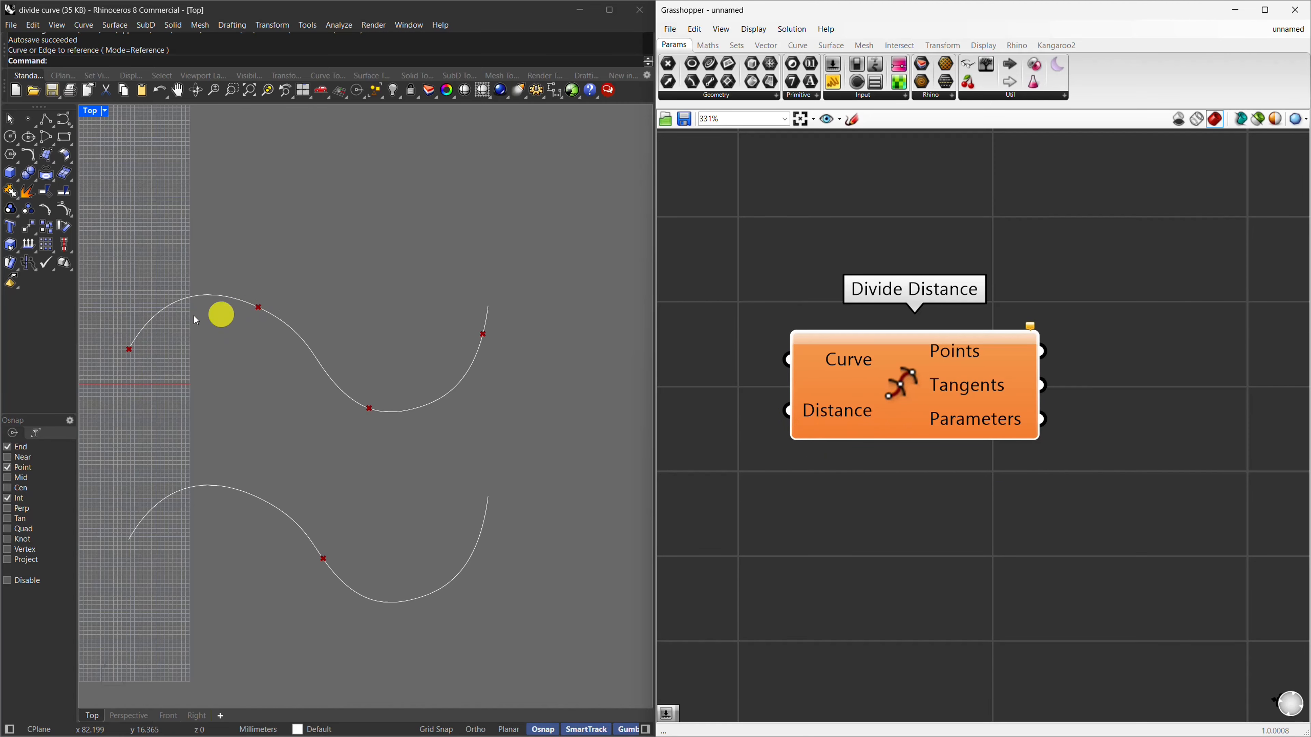
drag(888, 428, 992, 424)
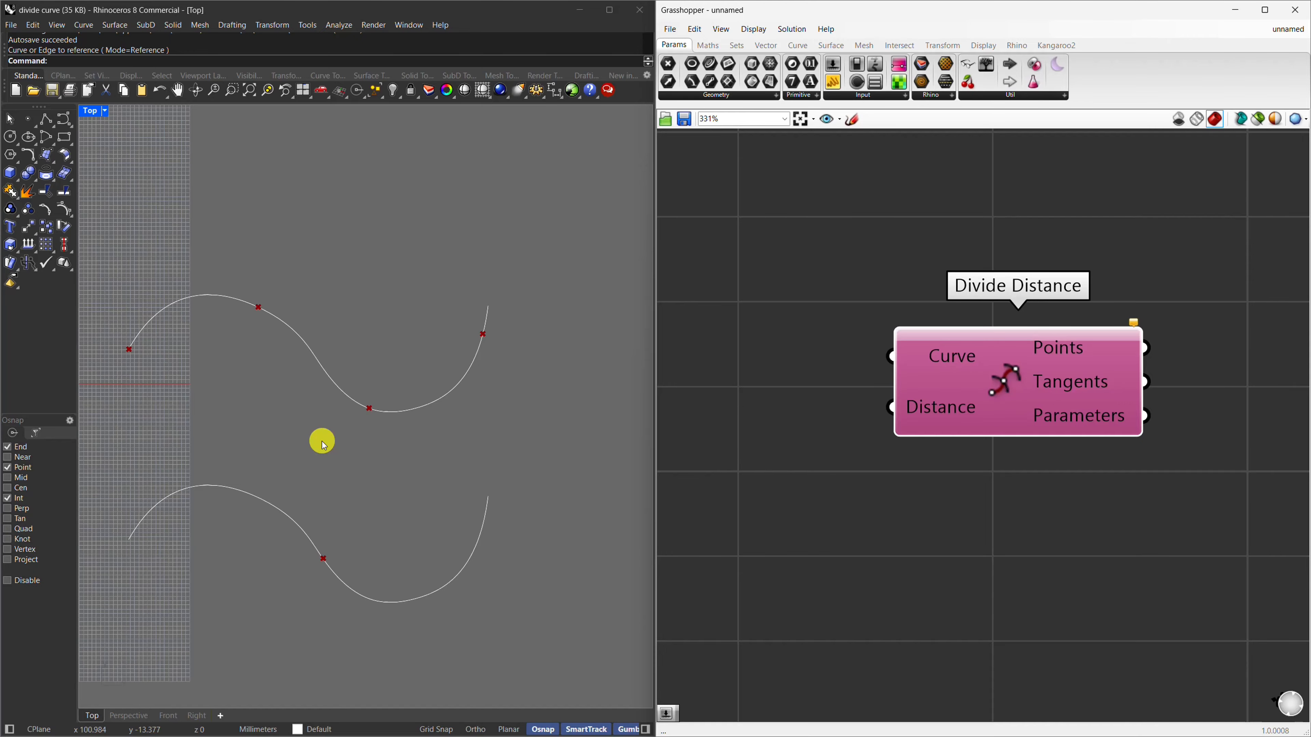
Copy and paste the upper S-shaped curve in Rhino and move the duplicate sideways, clear of the existing curves.
click(390, 416)
key(ctrl+c)
key(ctrl+v)
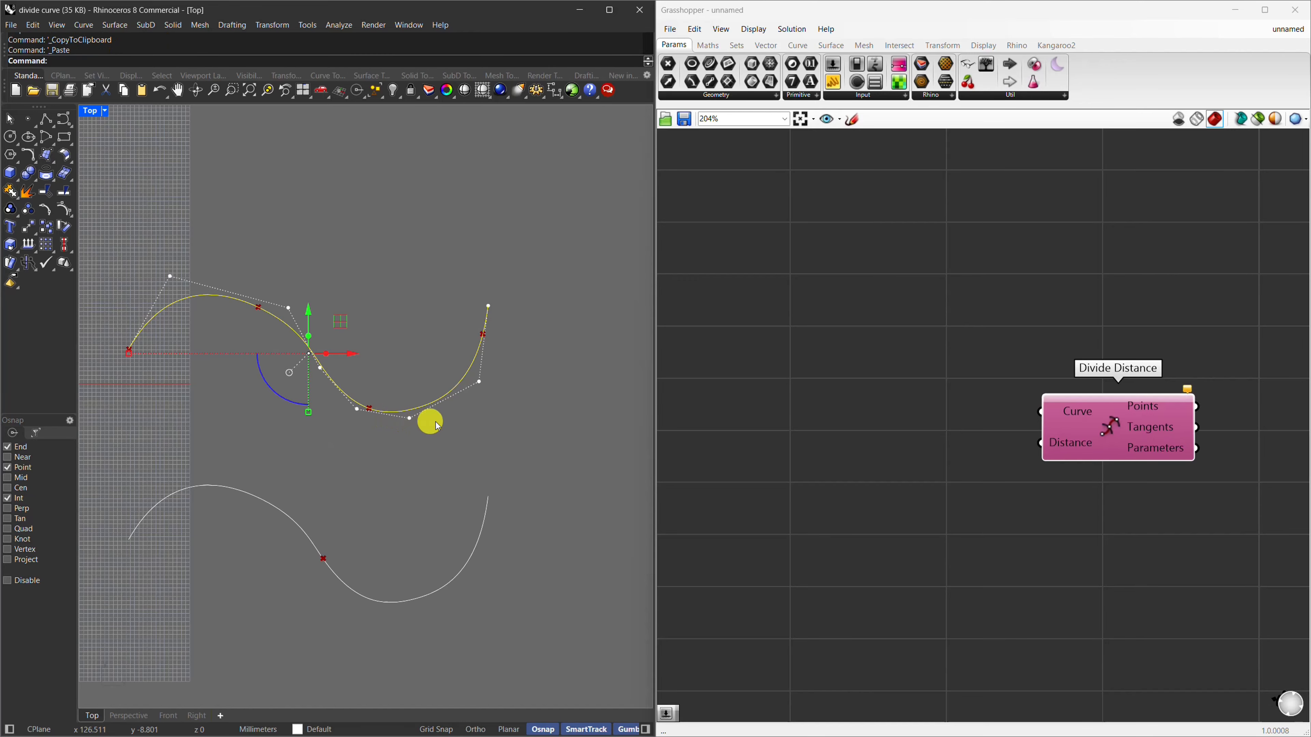
scroll(294, 400, down, 2)
drag(386, 399, 462, 394)
scroll(460, 398, down, 5)
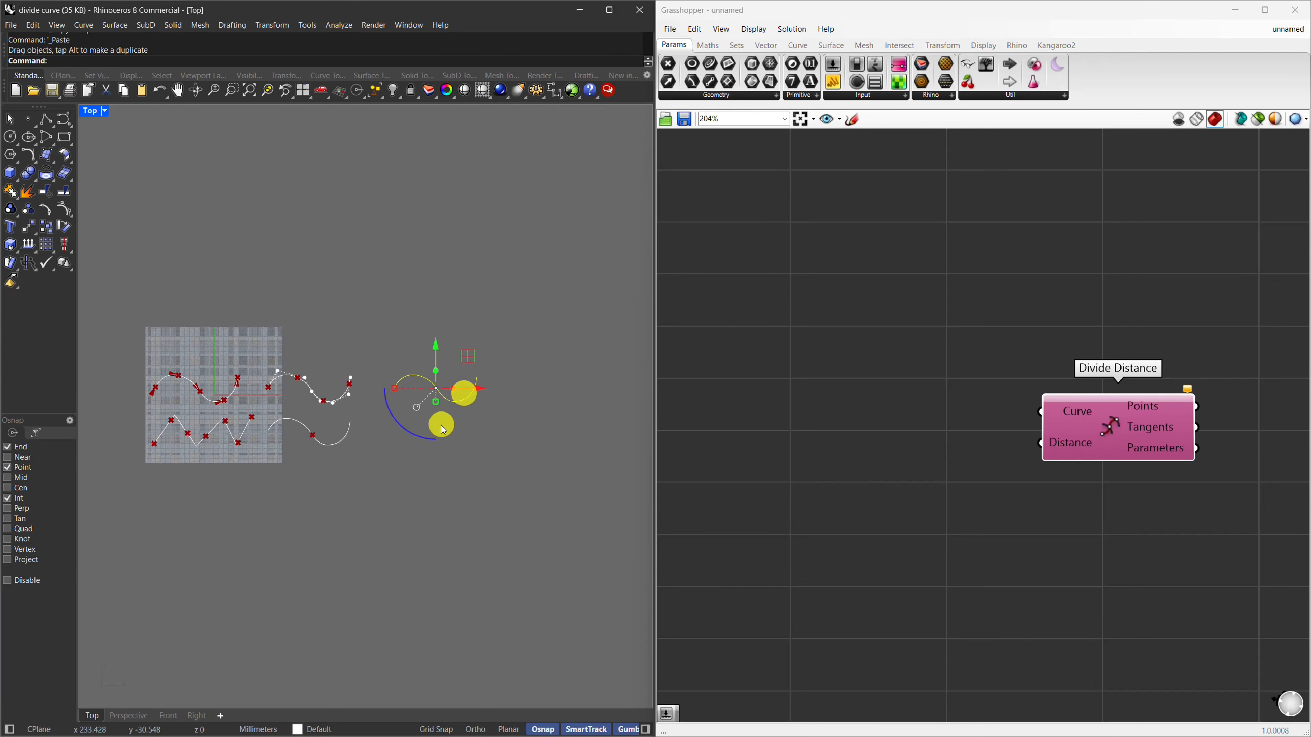
click(445, 439)
scroll(439, 403, up, 5)
scroll(434, 349, up, 2)
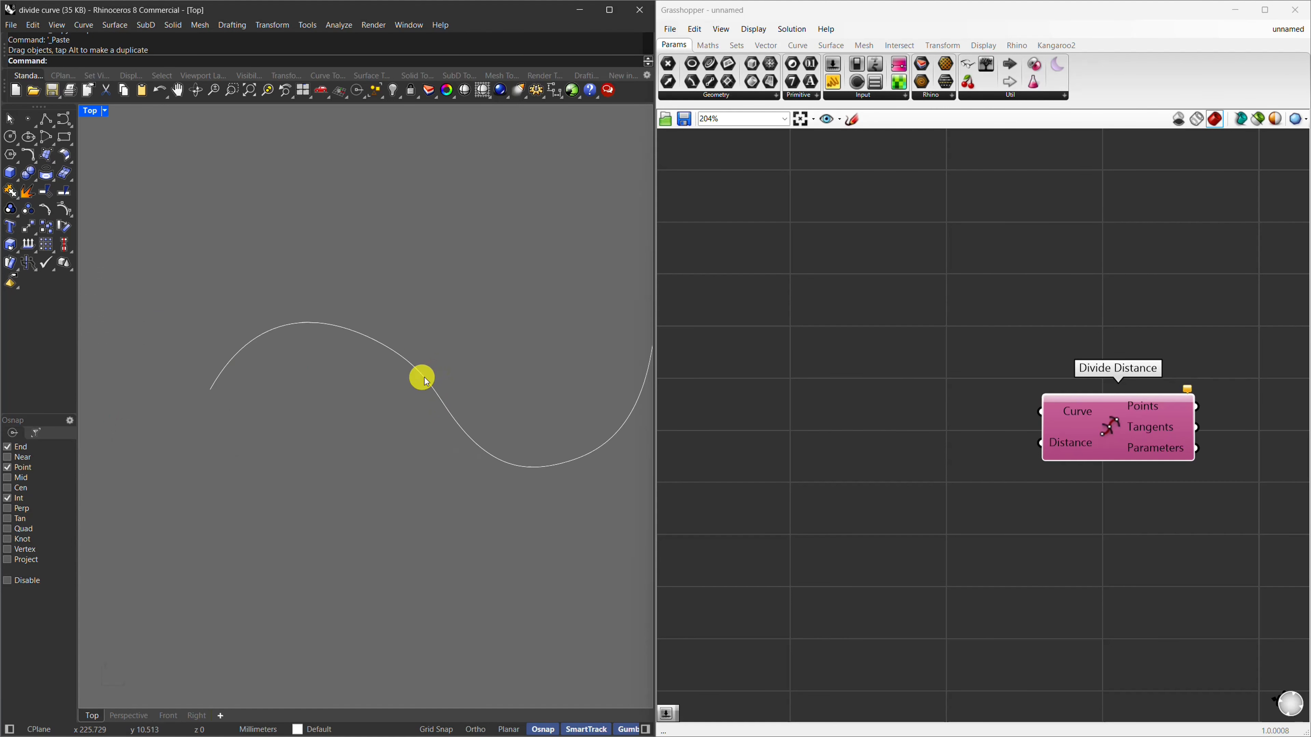
Add a Curve parameter beside the Divide Distance component's inputs in Grasshopper.
double_click(903, 412)
scroll(1079, 423, up, 3)
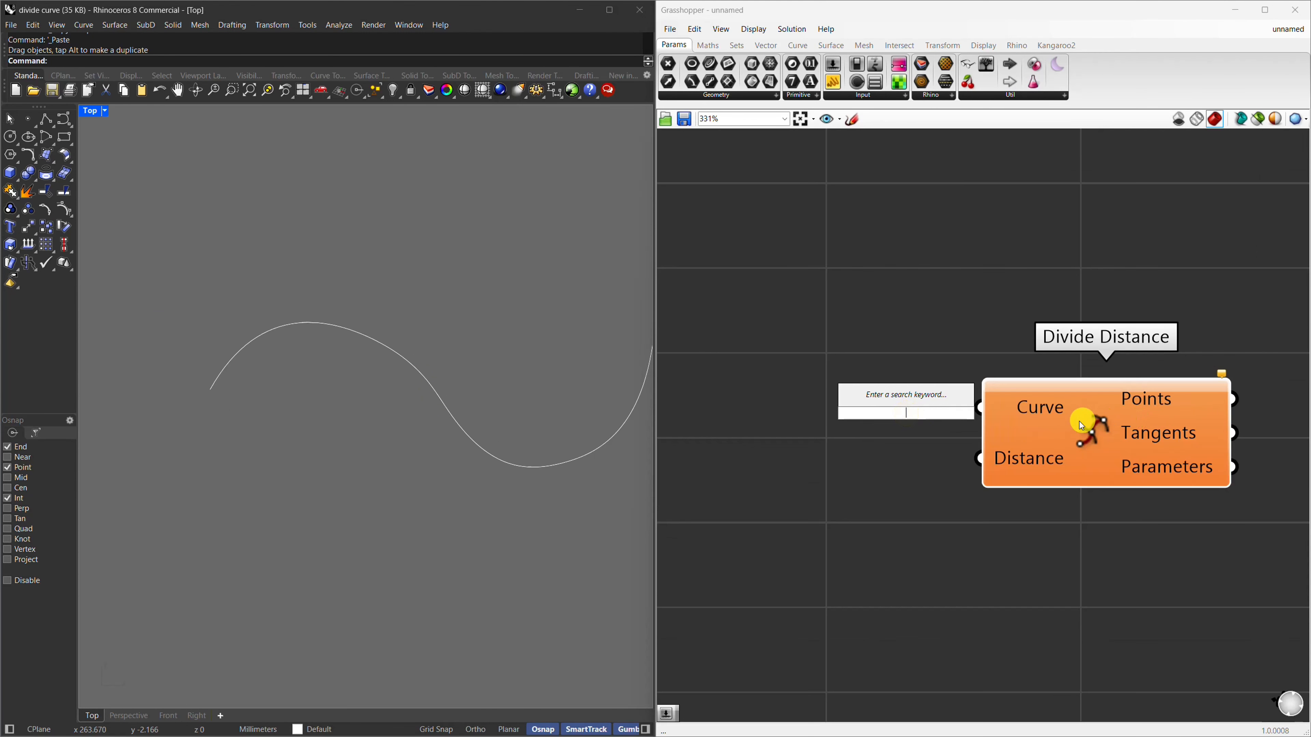
text(c)
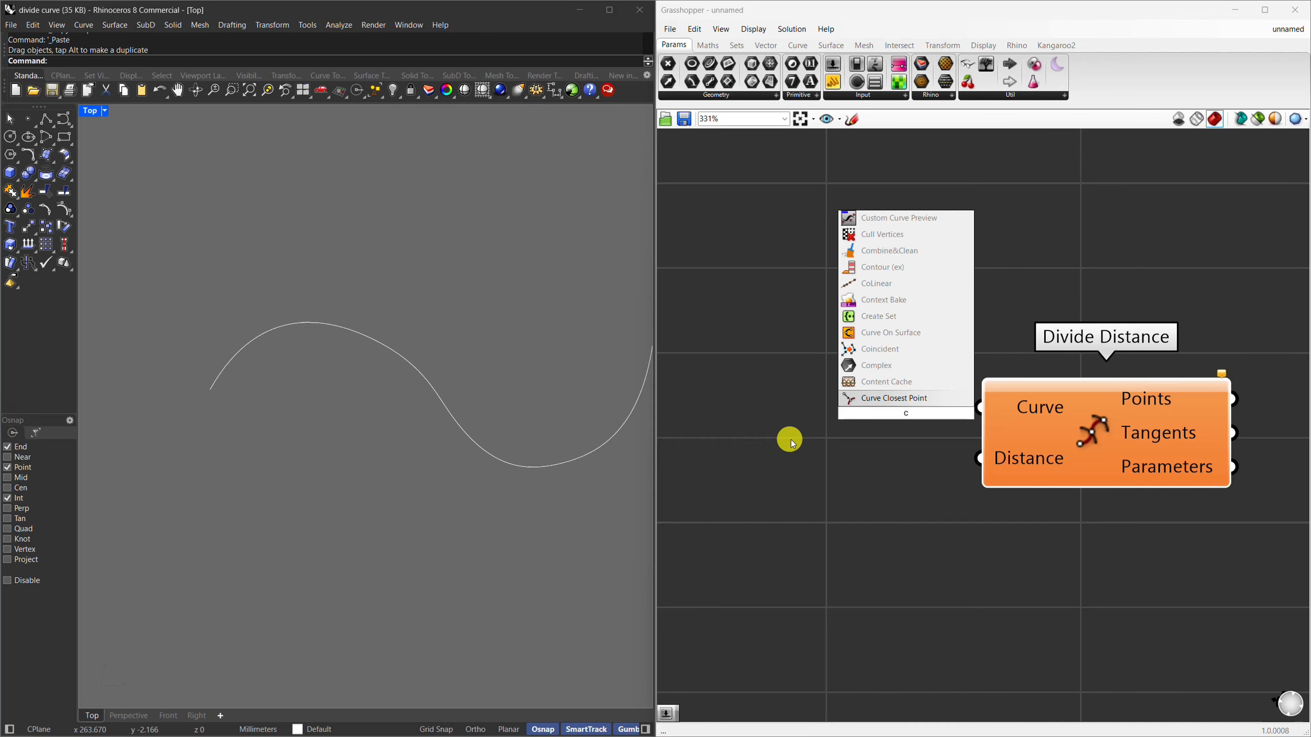
text(urve)
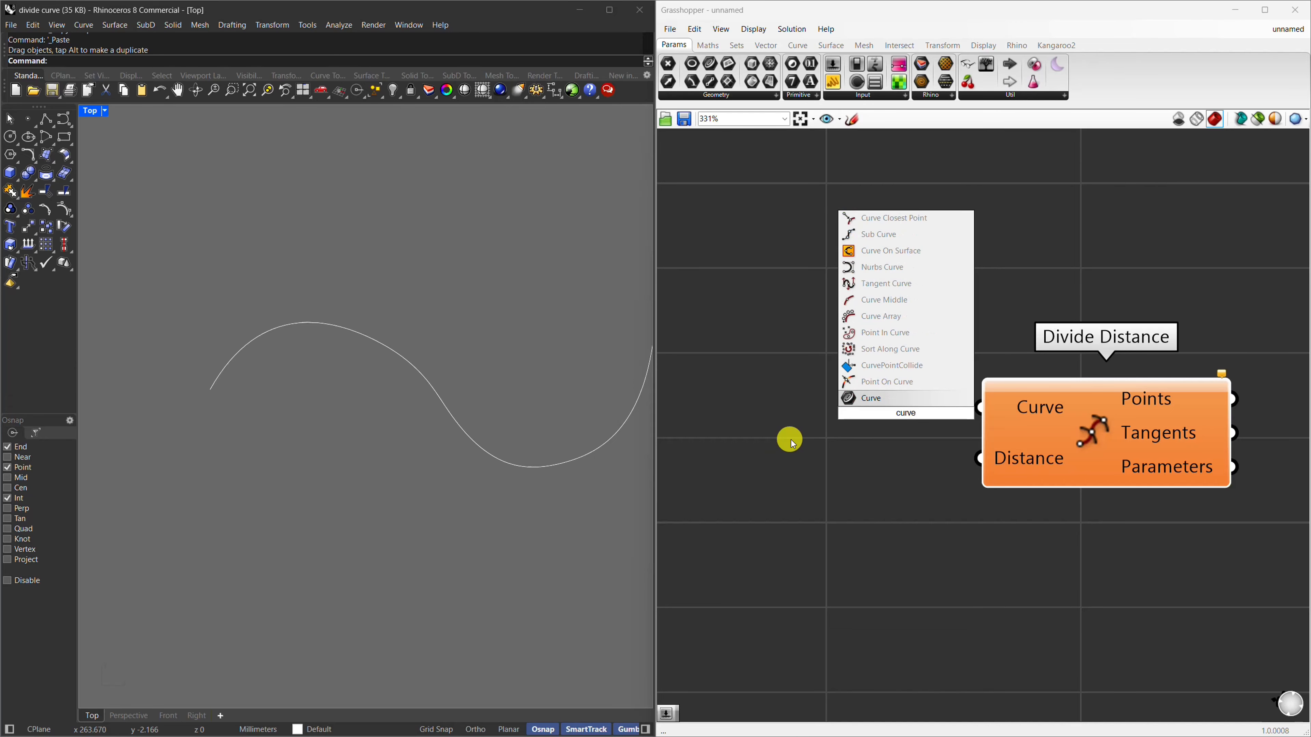
click(902, 399)
drag(902, 399, 843, 402)
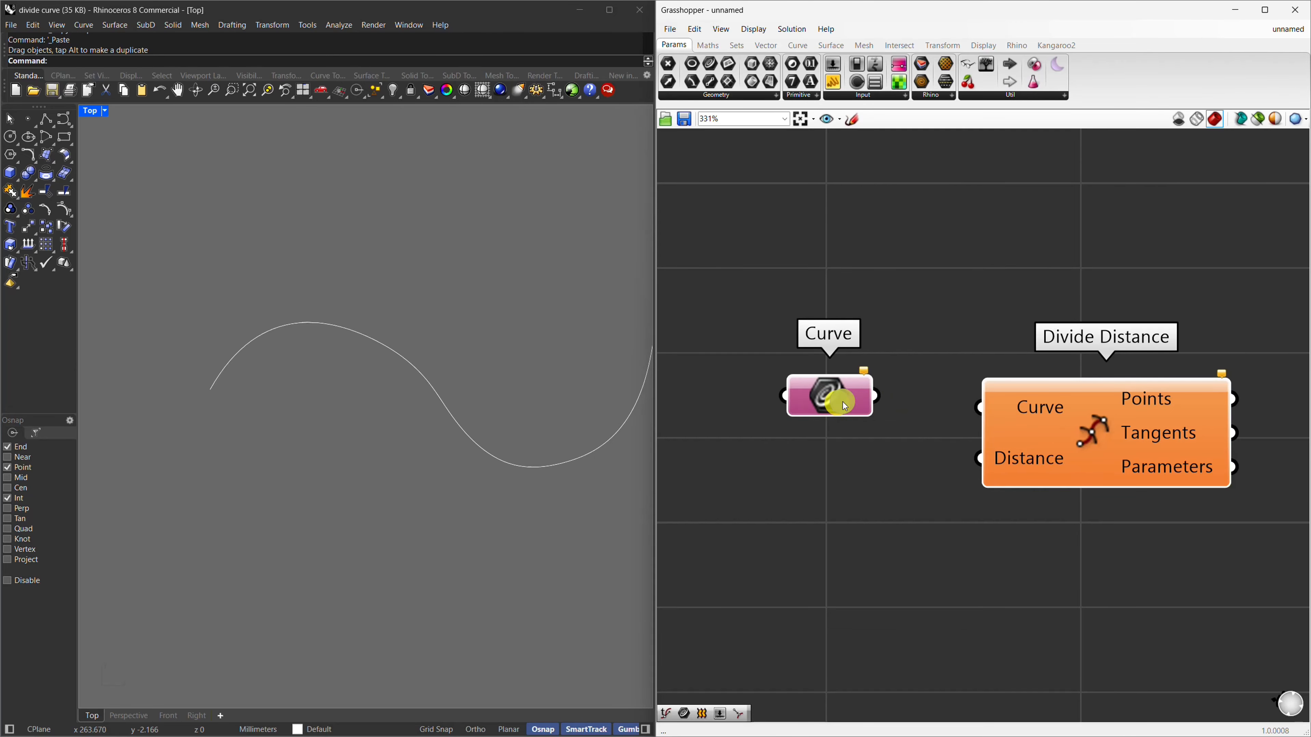
Reference the duplicated S-shaped curve in the Curve parameter and connect it to Divide Distance's Curve input.
right_click(844, 406)
click(883, 566)
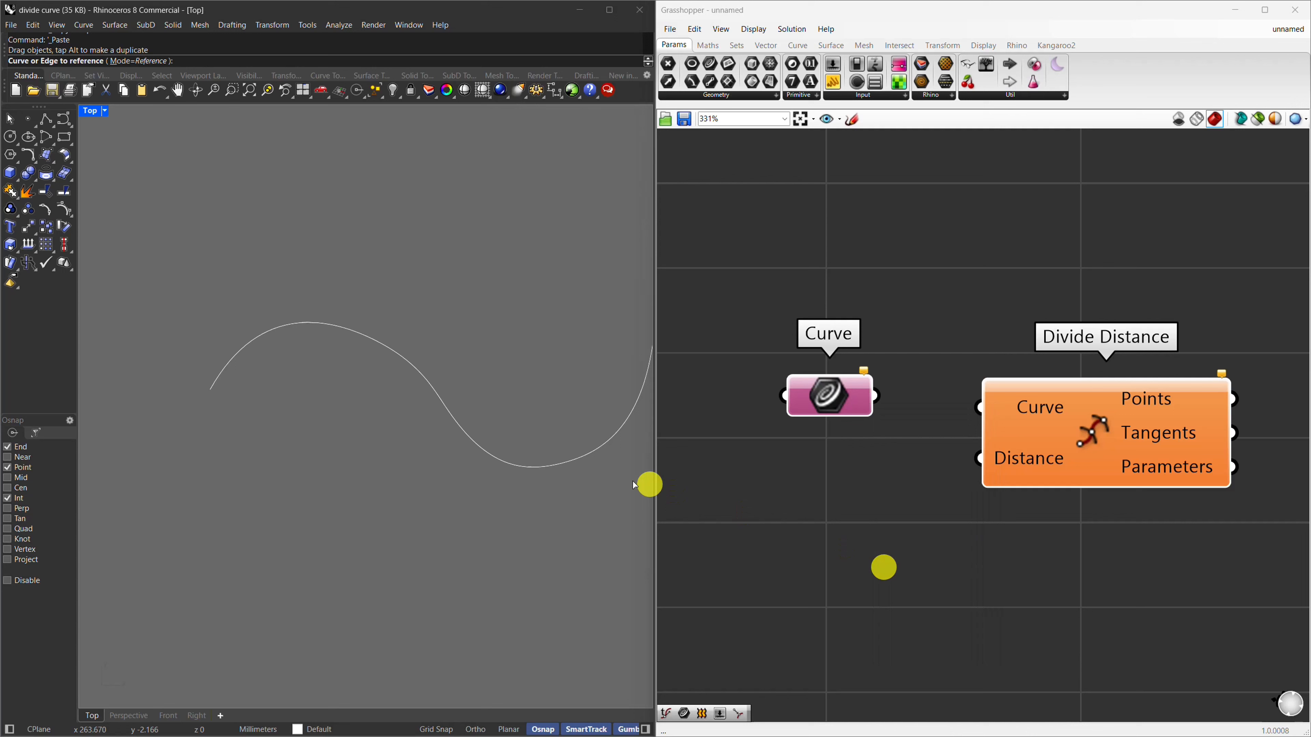
click(587, 459)
drag(969, 404, 973, 406)
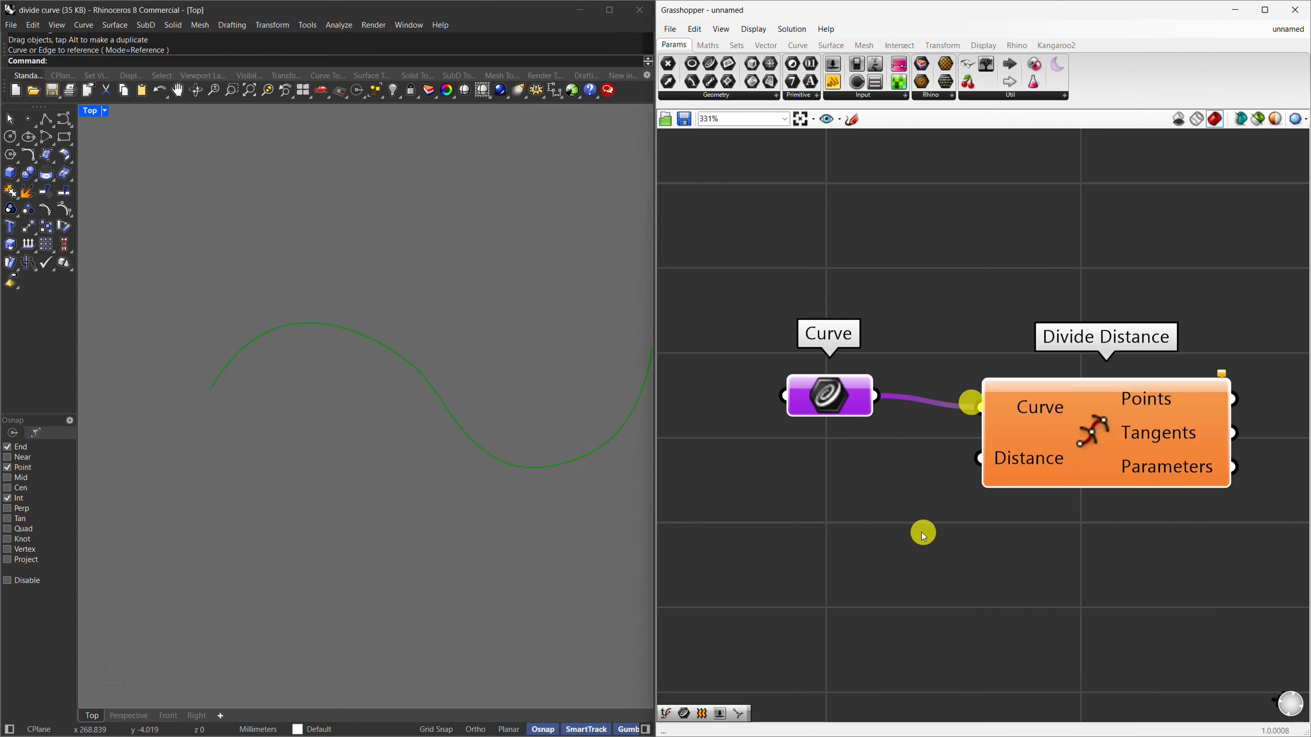
click(919, 530)
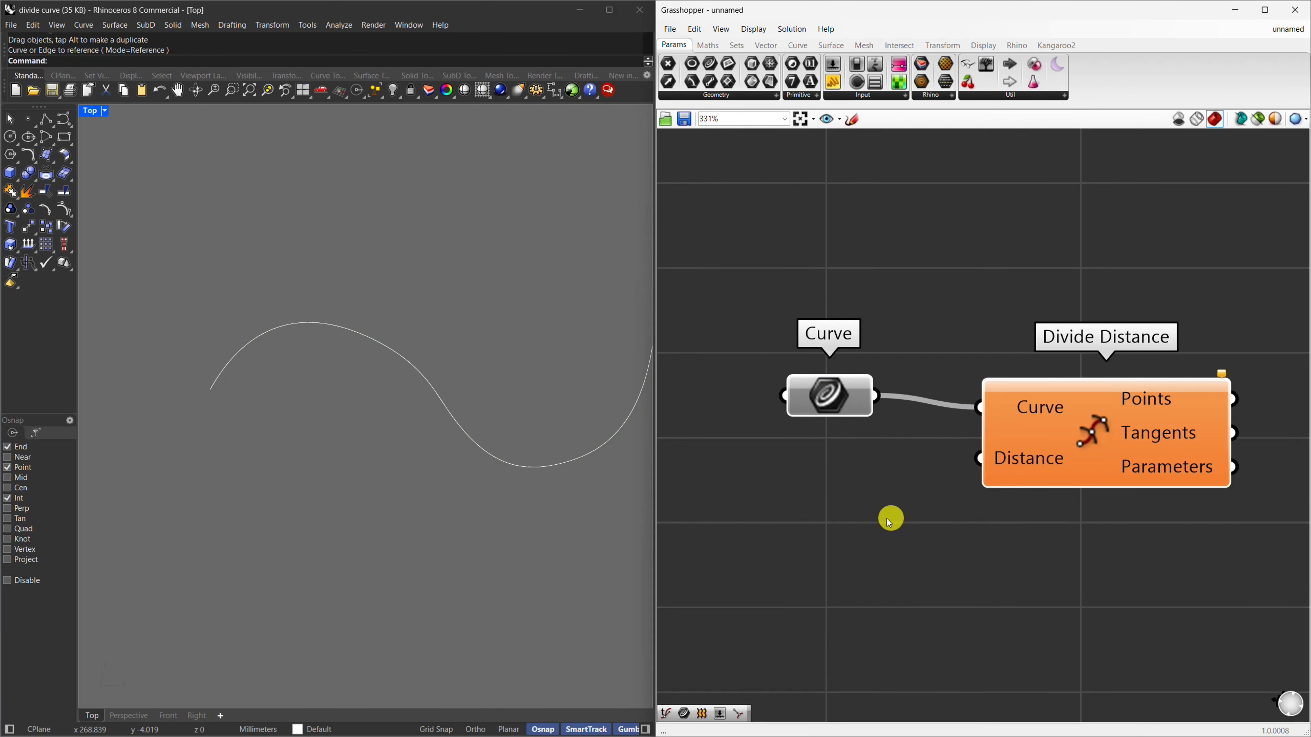
Add a number slider with the value 20 and connect it to Divide Distance's Distance input.
double_click(808, 507)
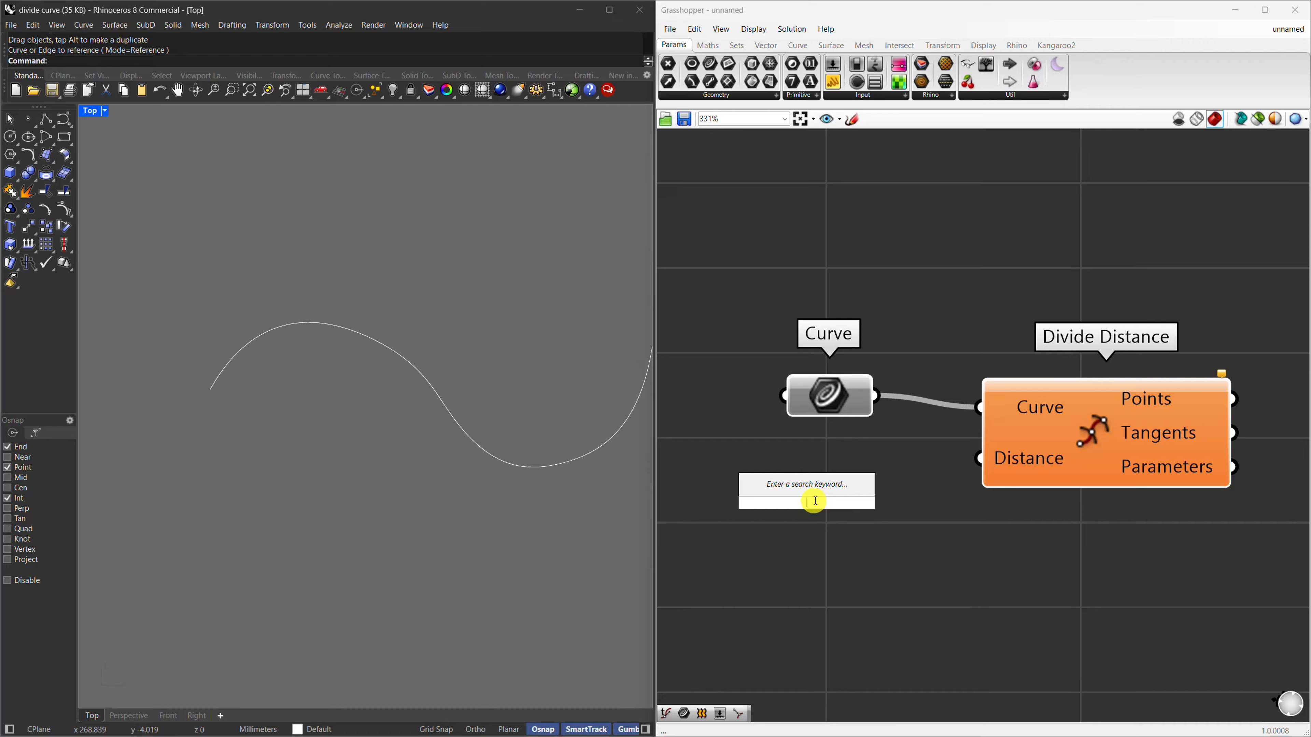
text(20)
key(Return)
drag(951, 501, 977, 458)
scroll(199, 404, down, 3)
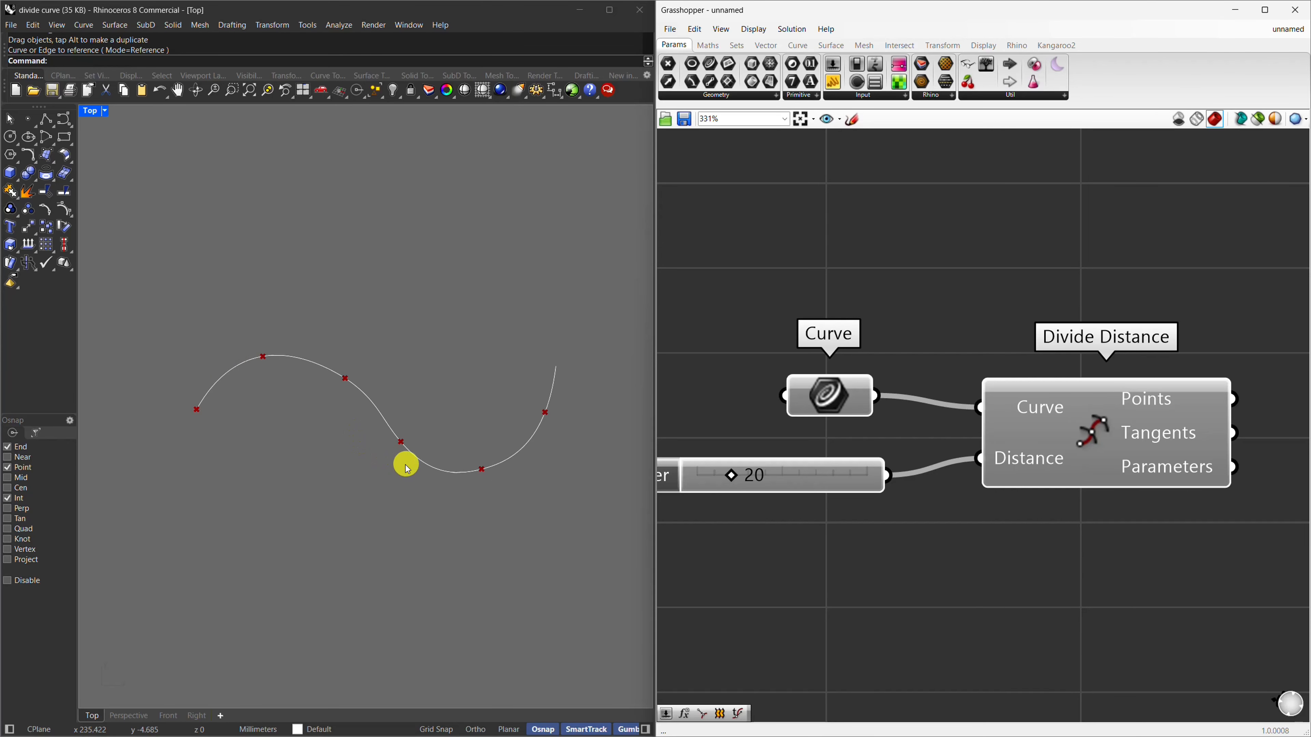
Set the Divide Distance slider to 27 and after that to 18 to respace the division points.
scroll(225, 371, up, 2)
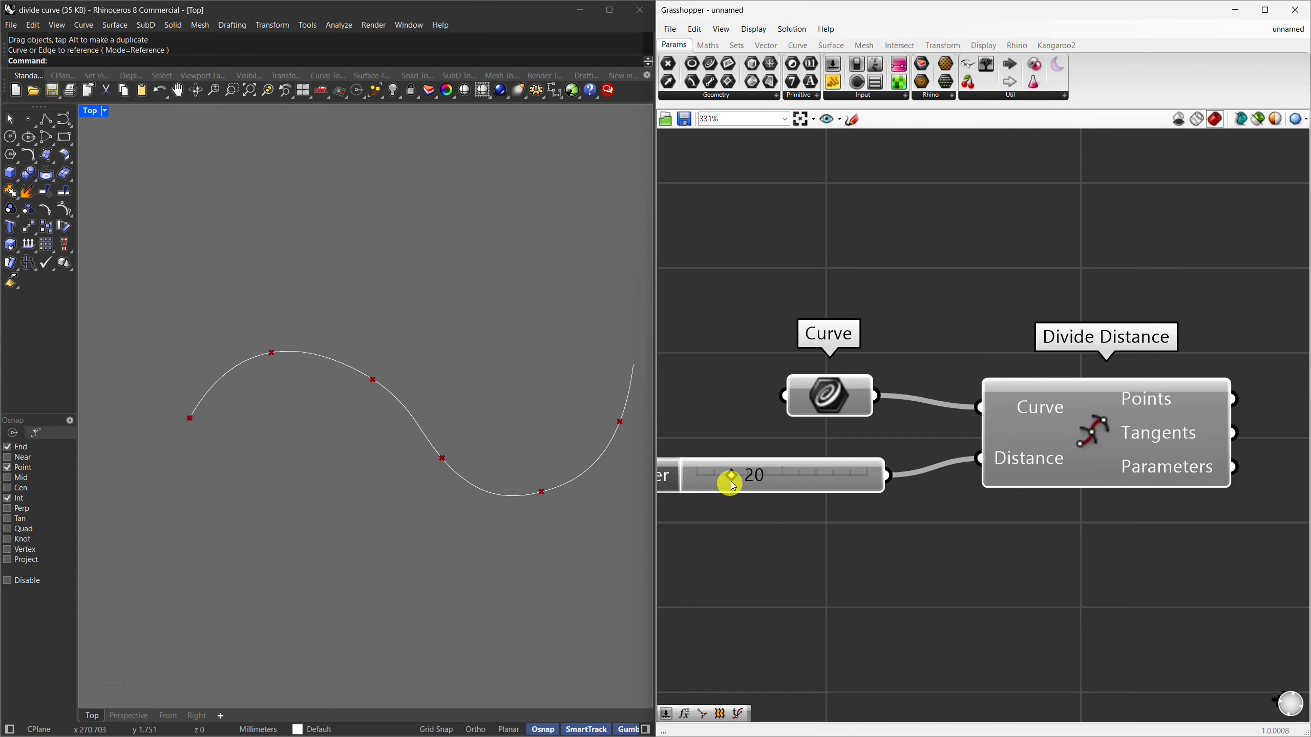
drag(735, 481, 746, 480)
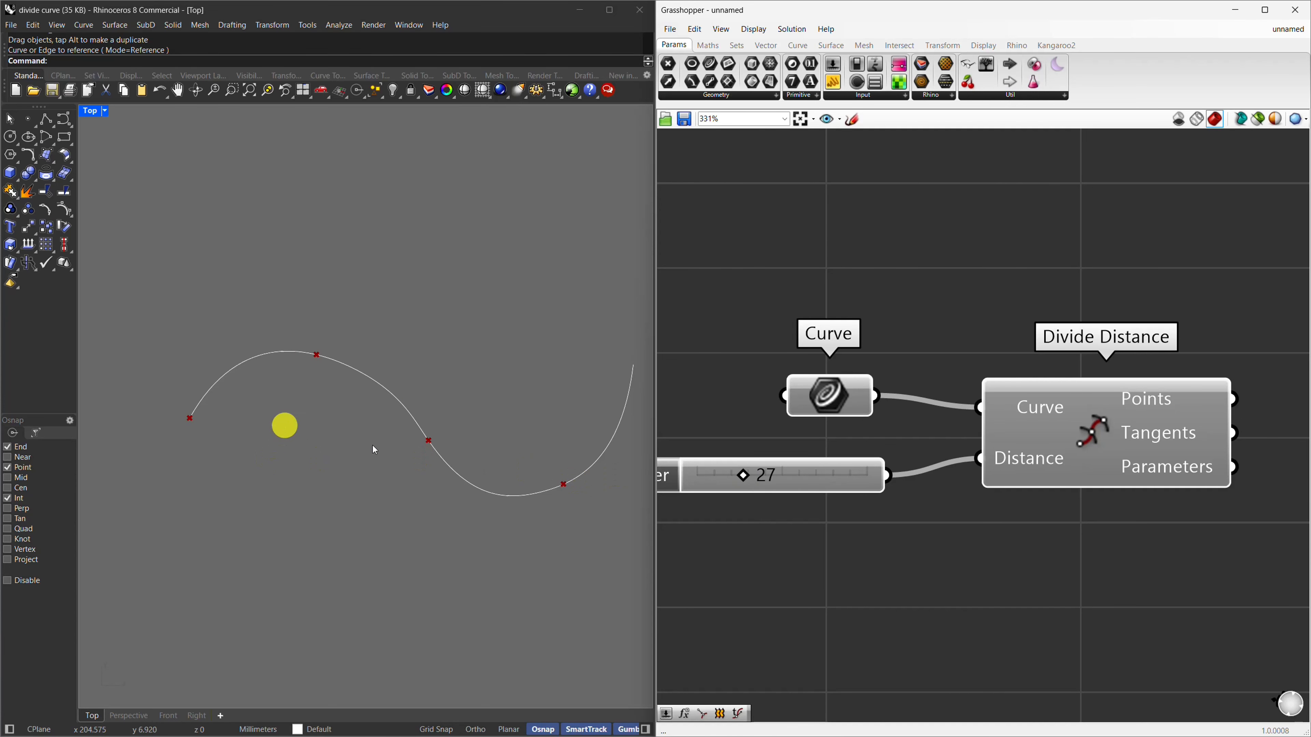
drag(750, 479, 784, 483)
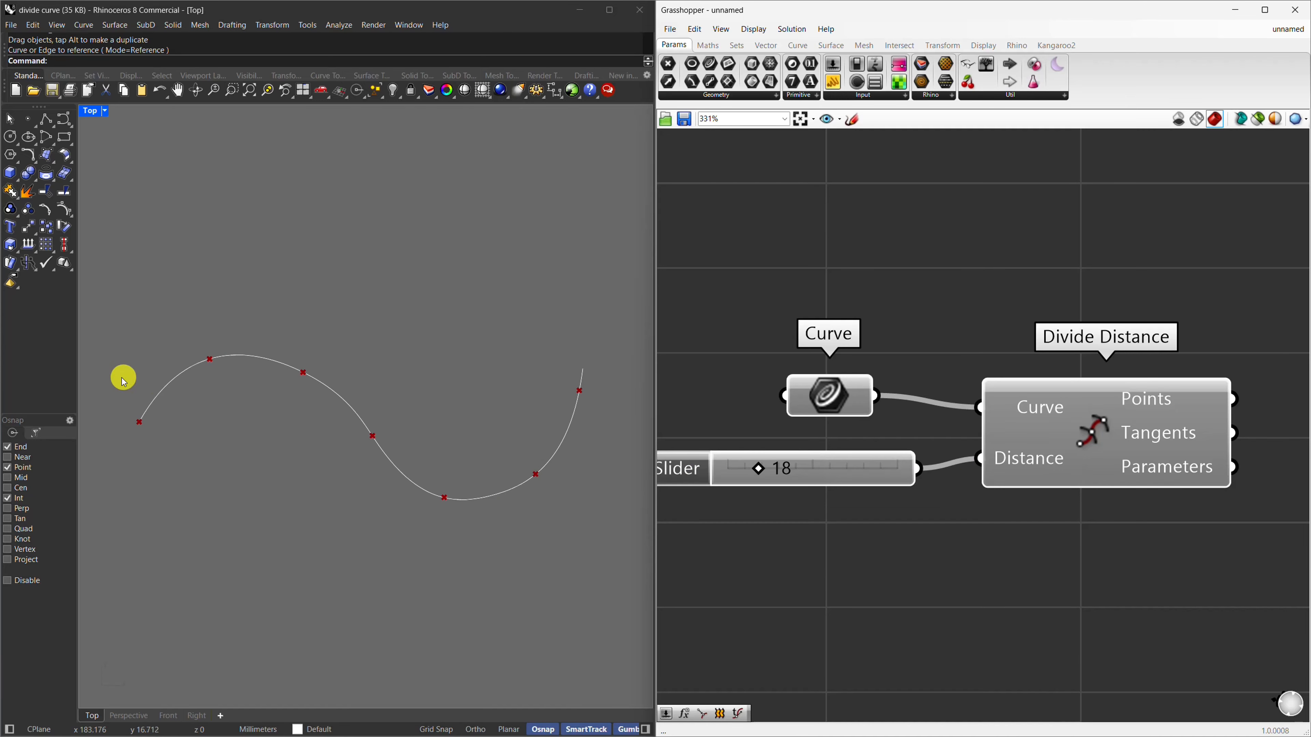
Bake the Divide Distance points into Rhino on the Default layer with the default attributes.
scroll(988, 503, down, 1)
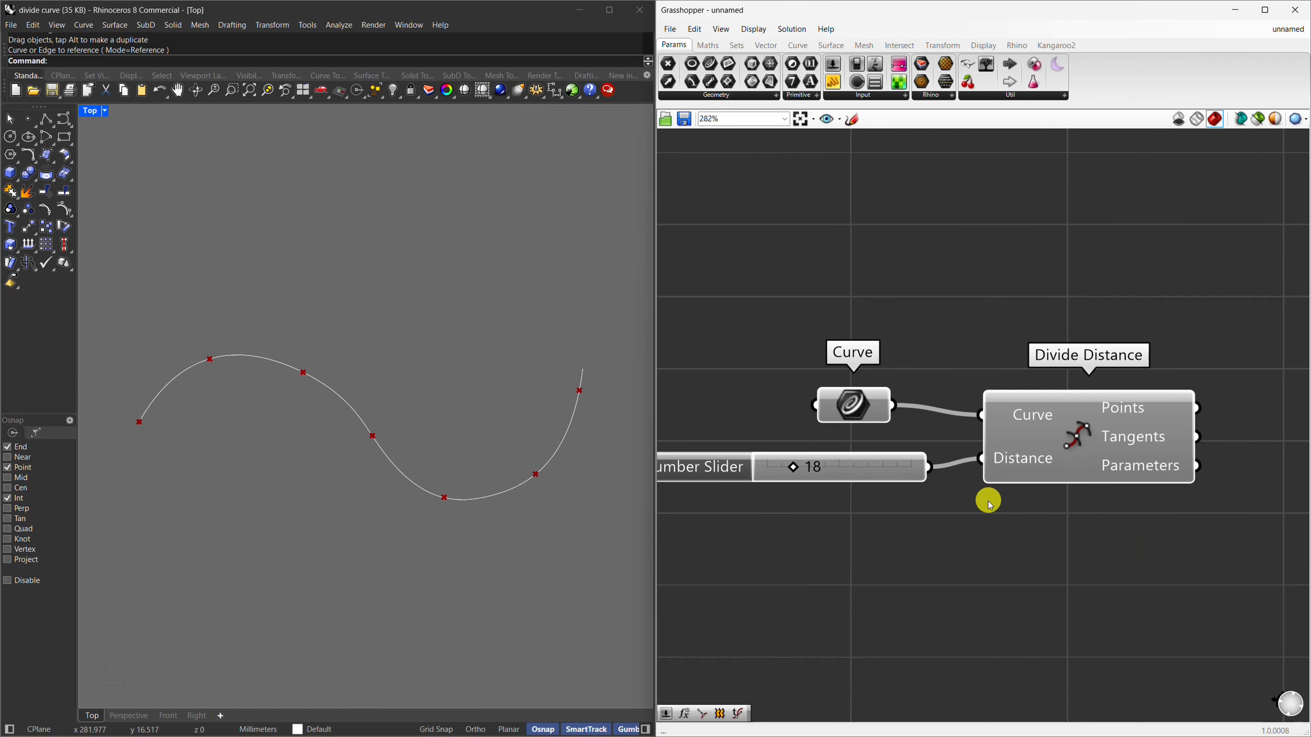
right_click(1071, 431)
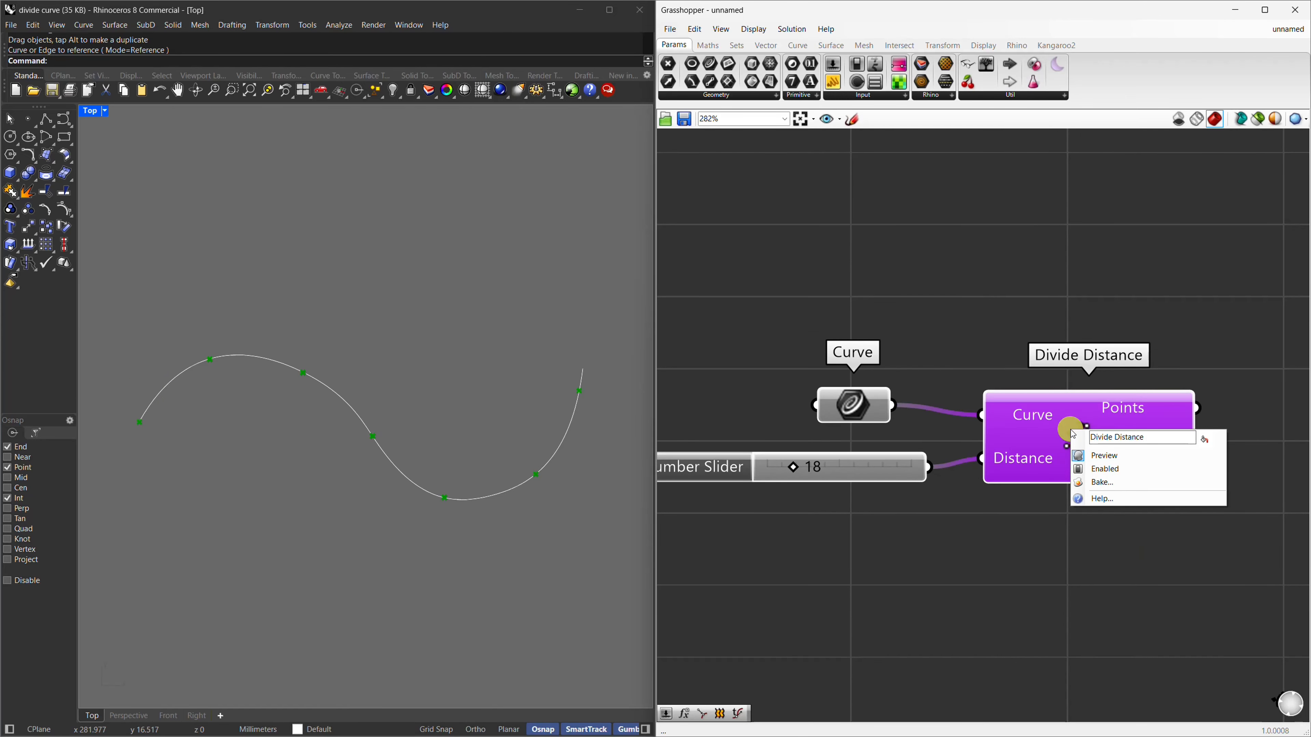
click(1097, 483)
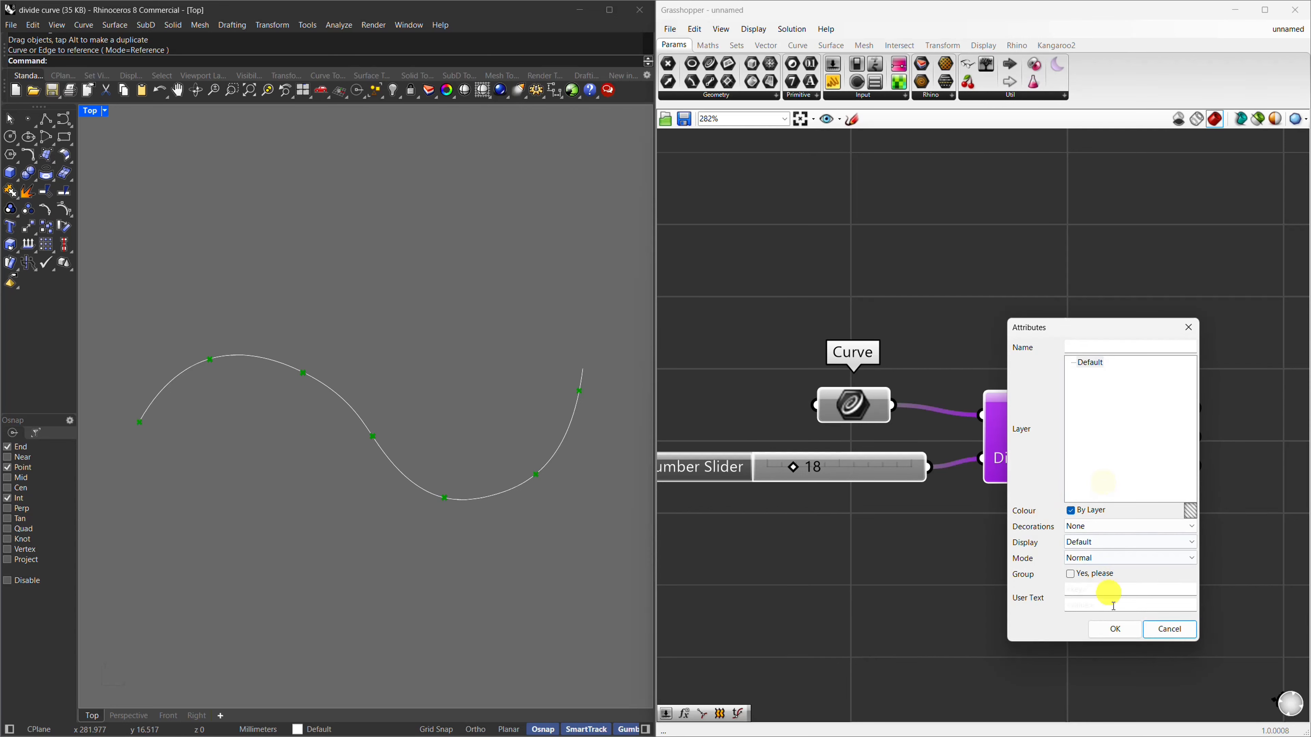
click(1112, 631)
click(932, 581)
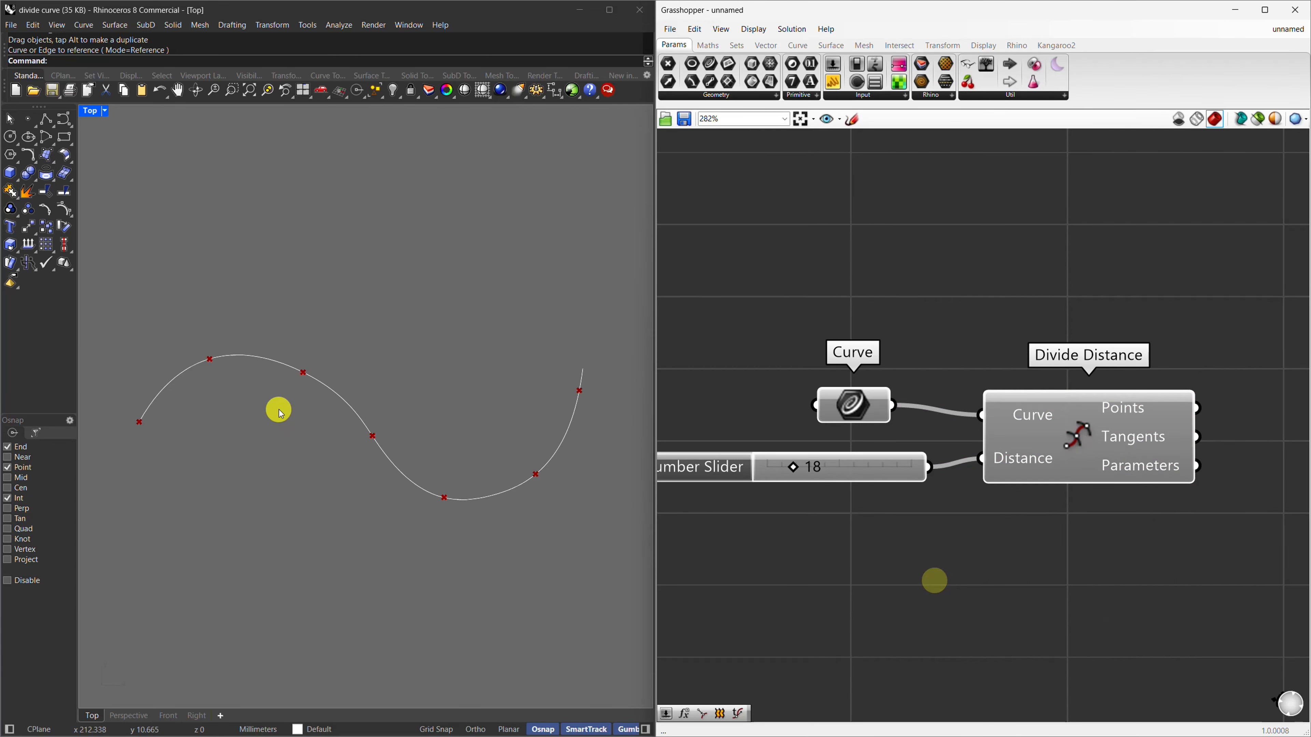
Draw a circle of radius 18 centred on the first division point at the curve's start in Rhino.
scroll(142, 404, up, 1)
scroll(95, 405, up, 3)
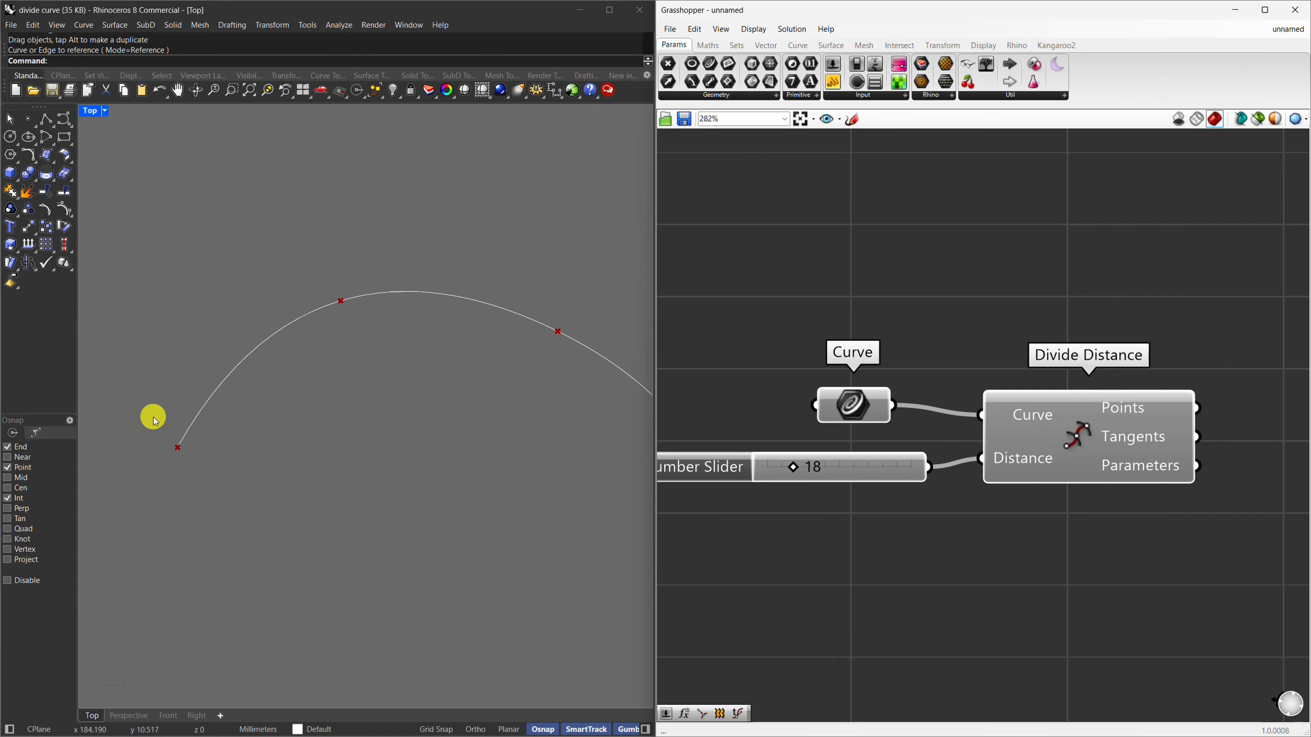
click(10, 136)
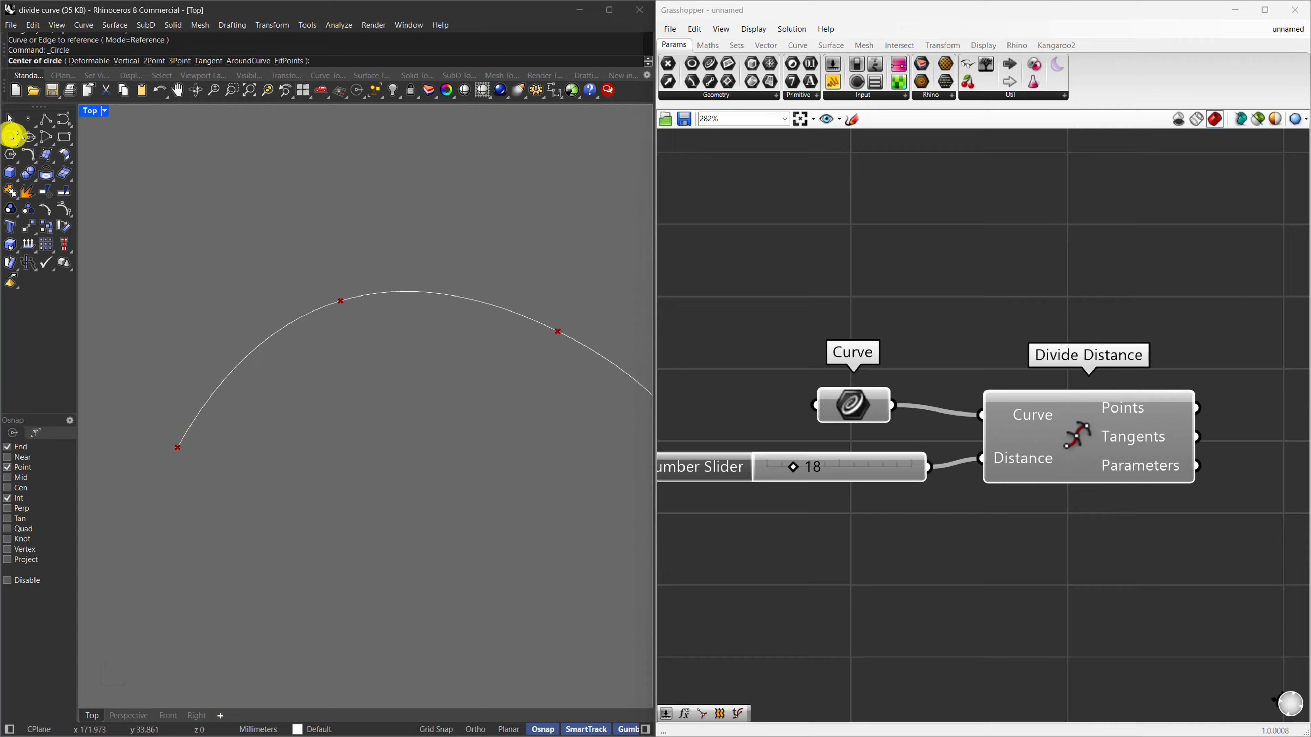
click(178, 447)
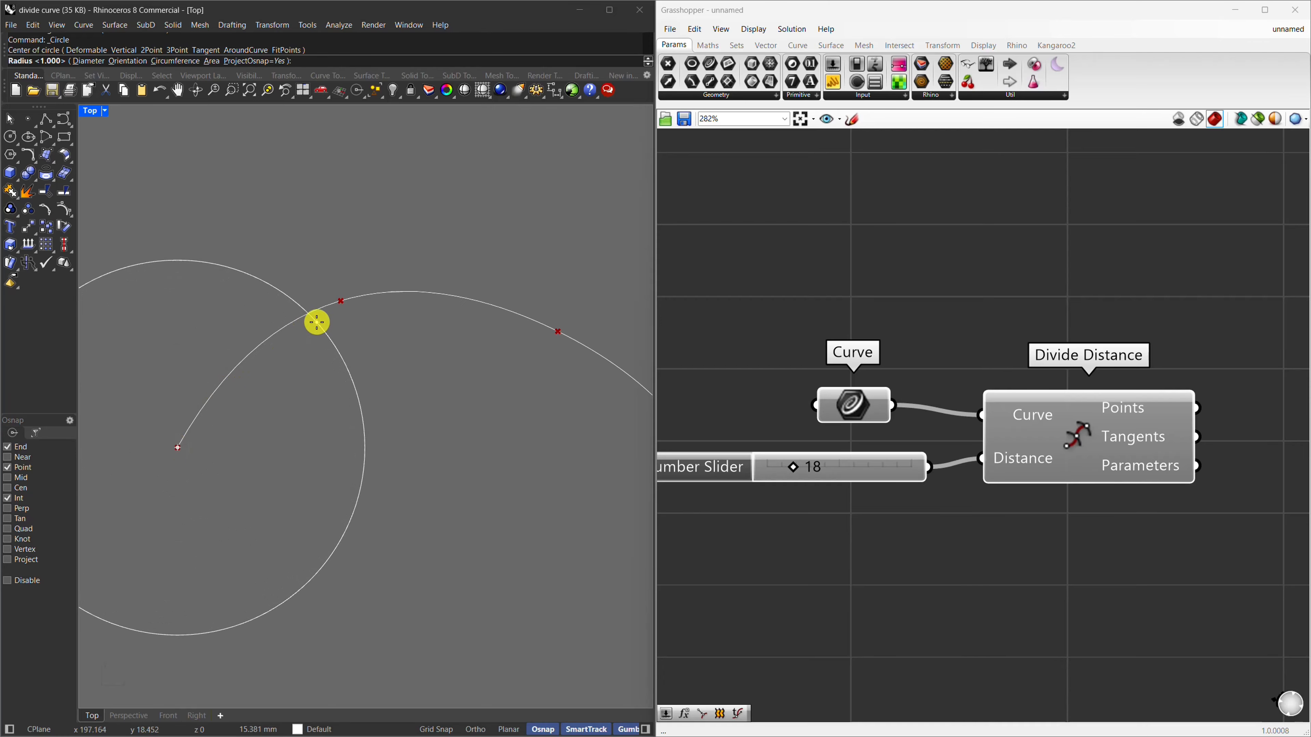
text(18)
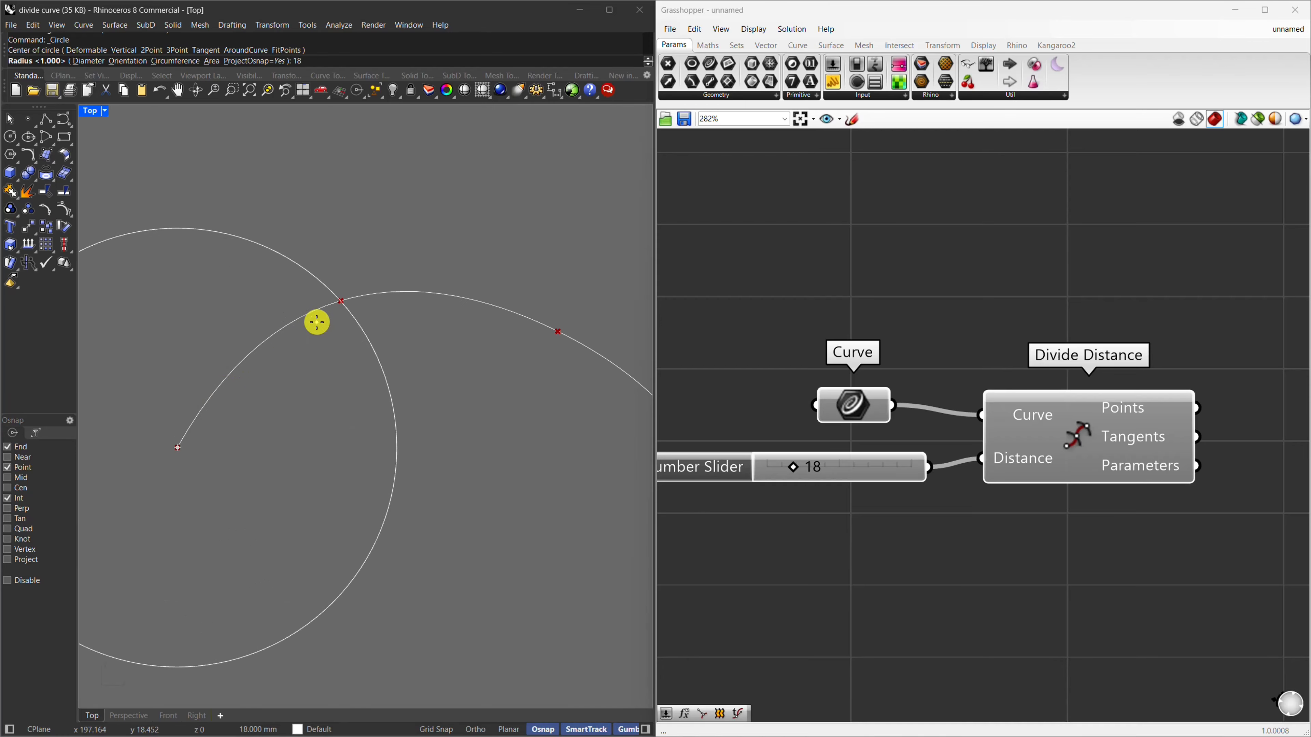
key(Return)
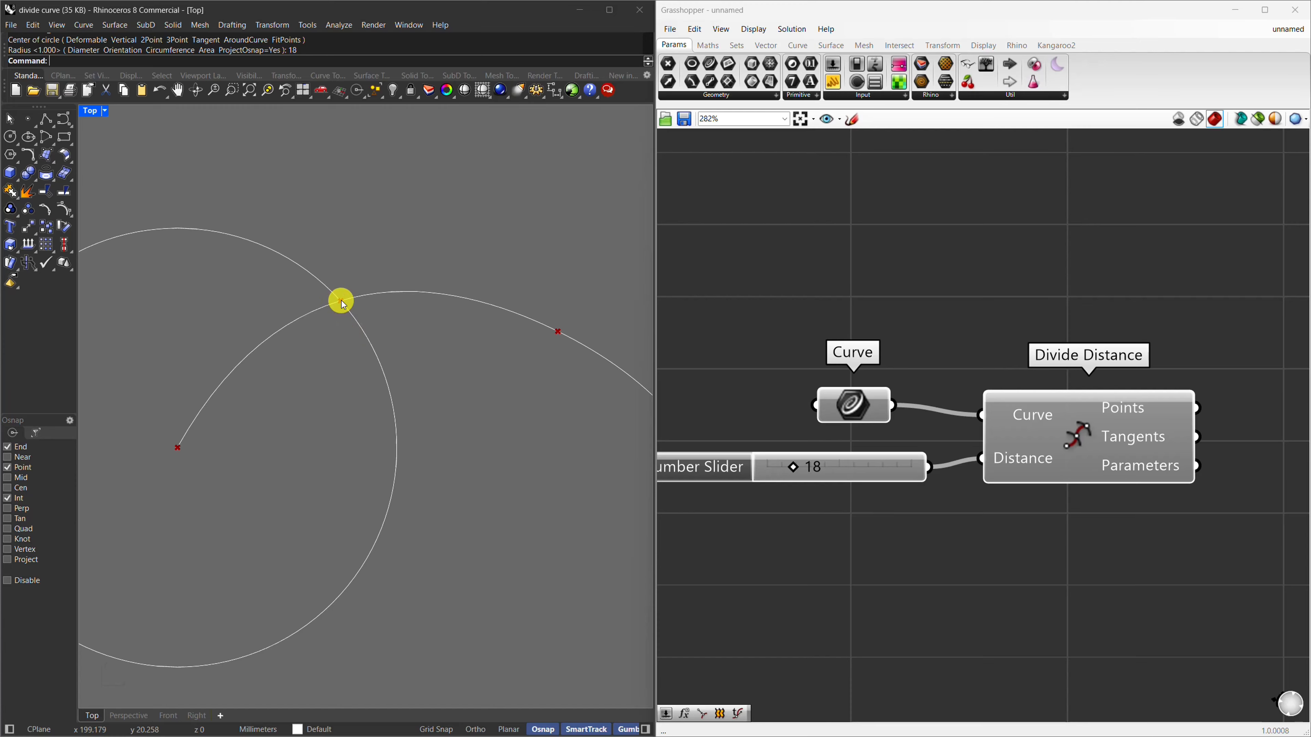
Draw a second circle of radius 18 centred on the second division point along the curve.
scroll(342, 300, up, 3)
scroll(175, 345, down, 2)
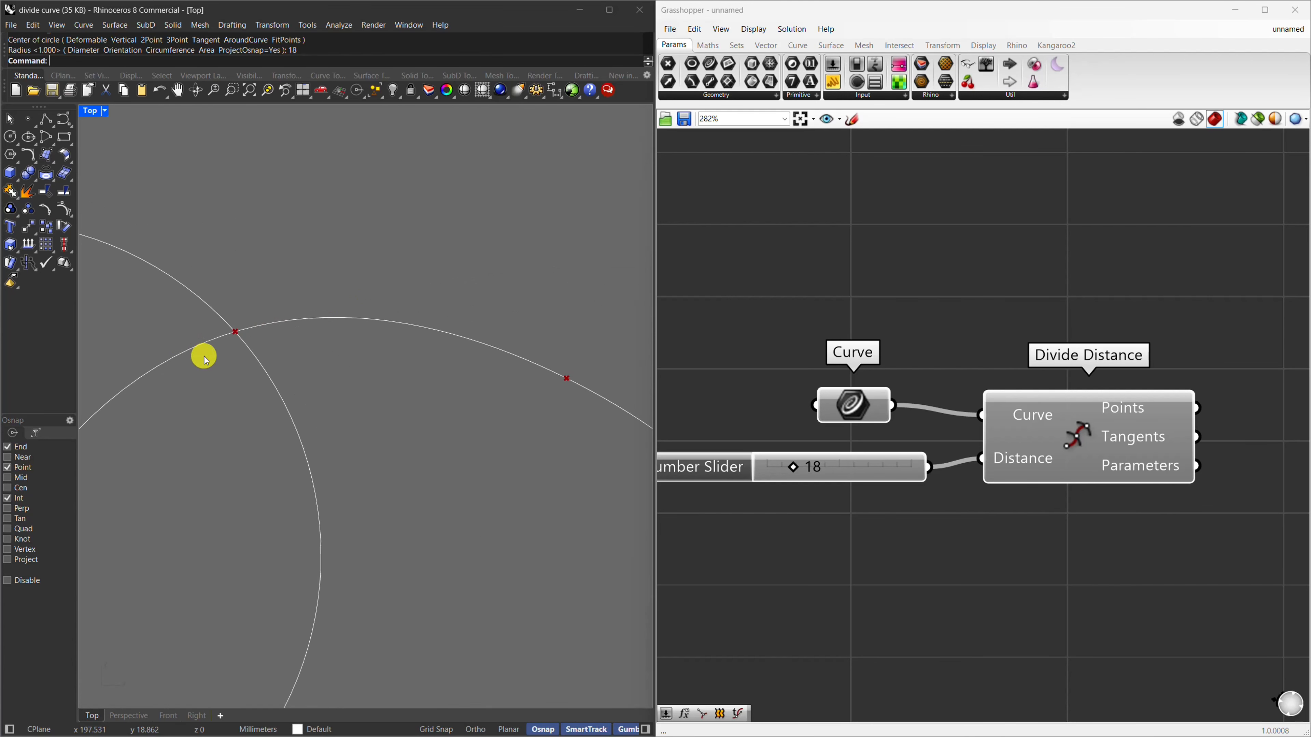
scroll(207, 358, down, 1)
click(10, 136)
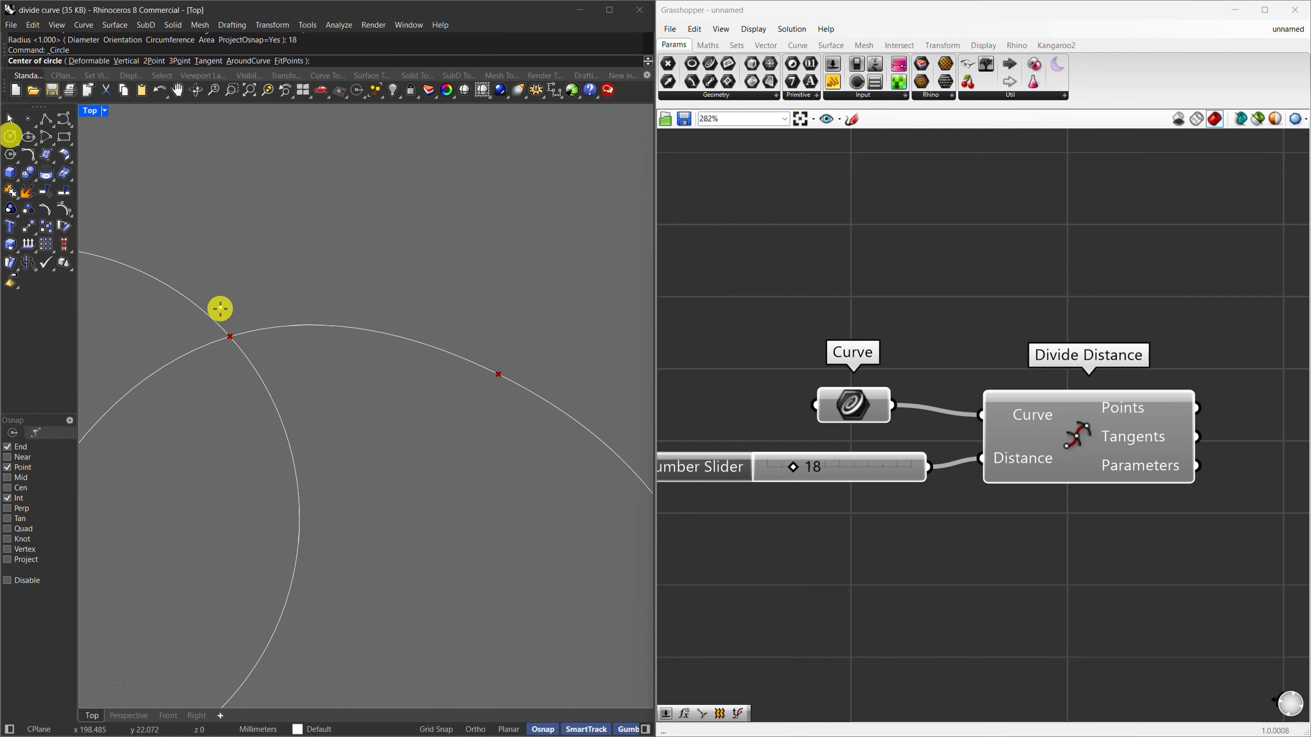
click(230, 336)
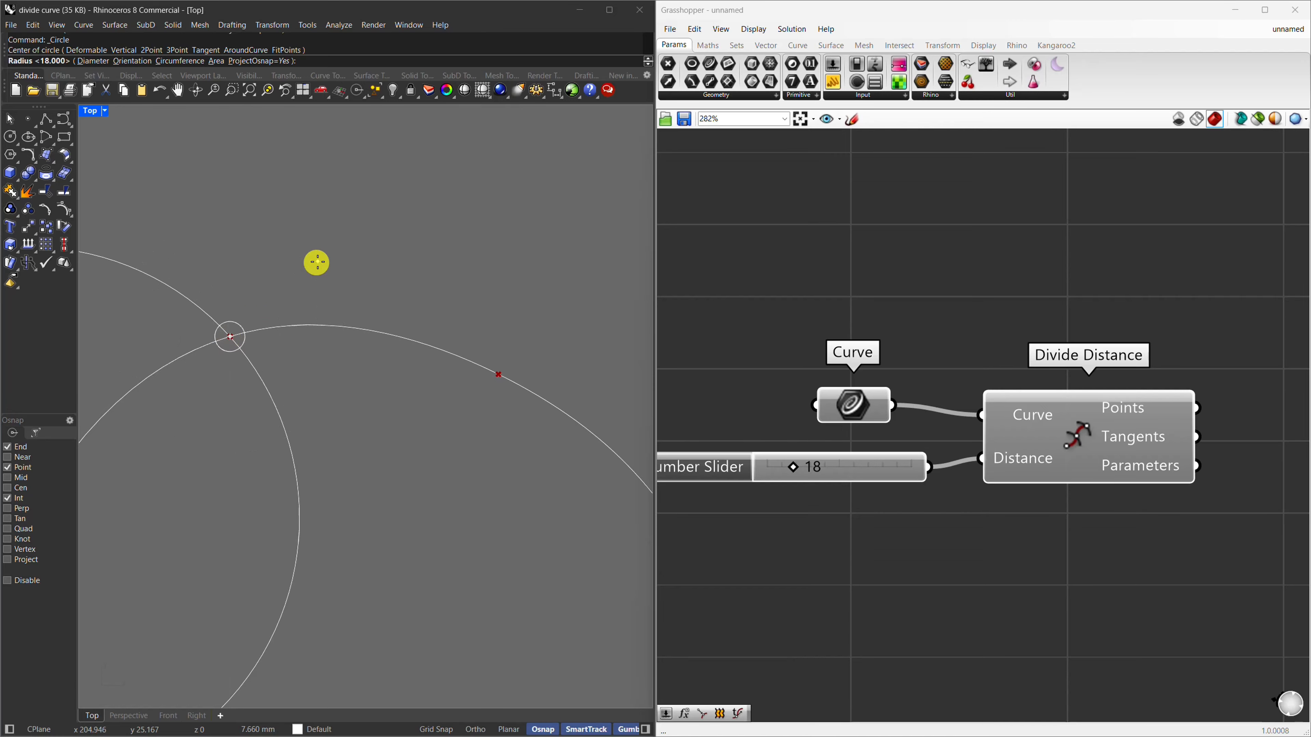
key(Return)
Draw a third circle of radius 18 centred on the third division point along the curve.
scroll(359, 341, down, 3)
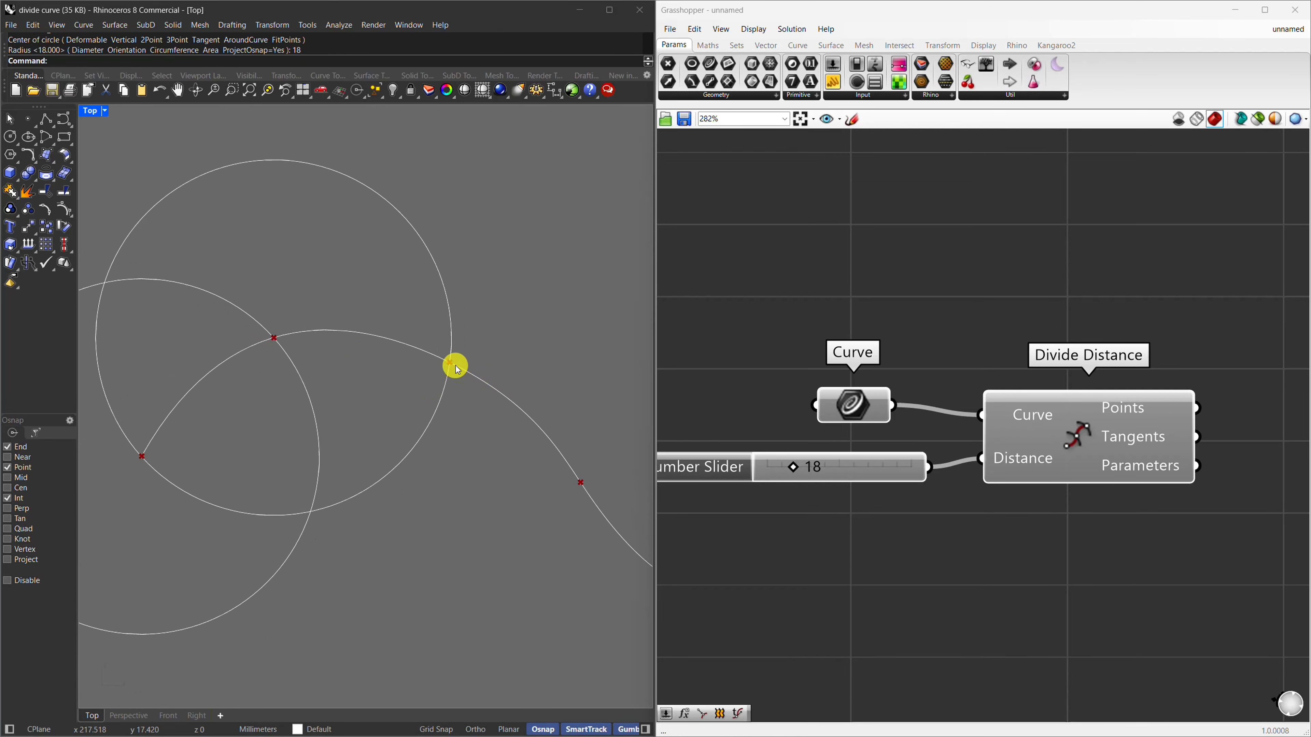
scroll(360, 343, down, 3)
click(10, 137)
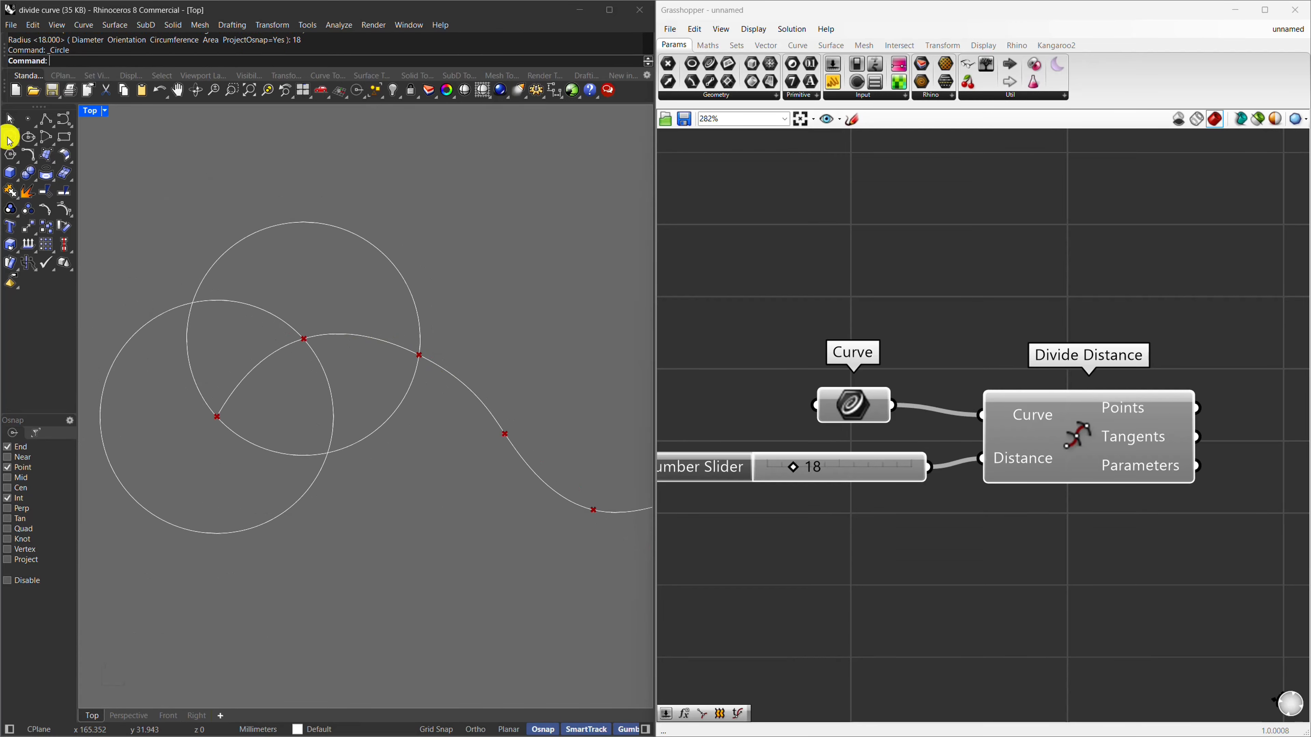
scroll(419, 354, up, 2)
click(420, 355)
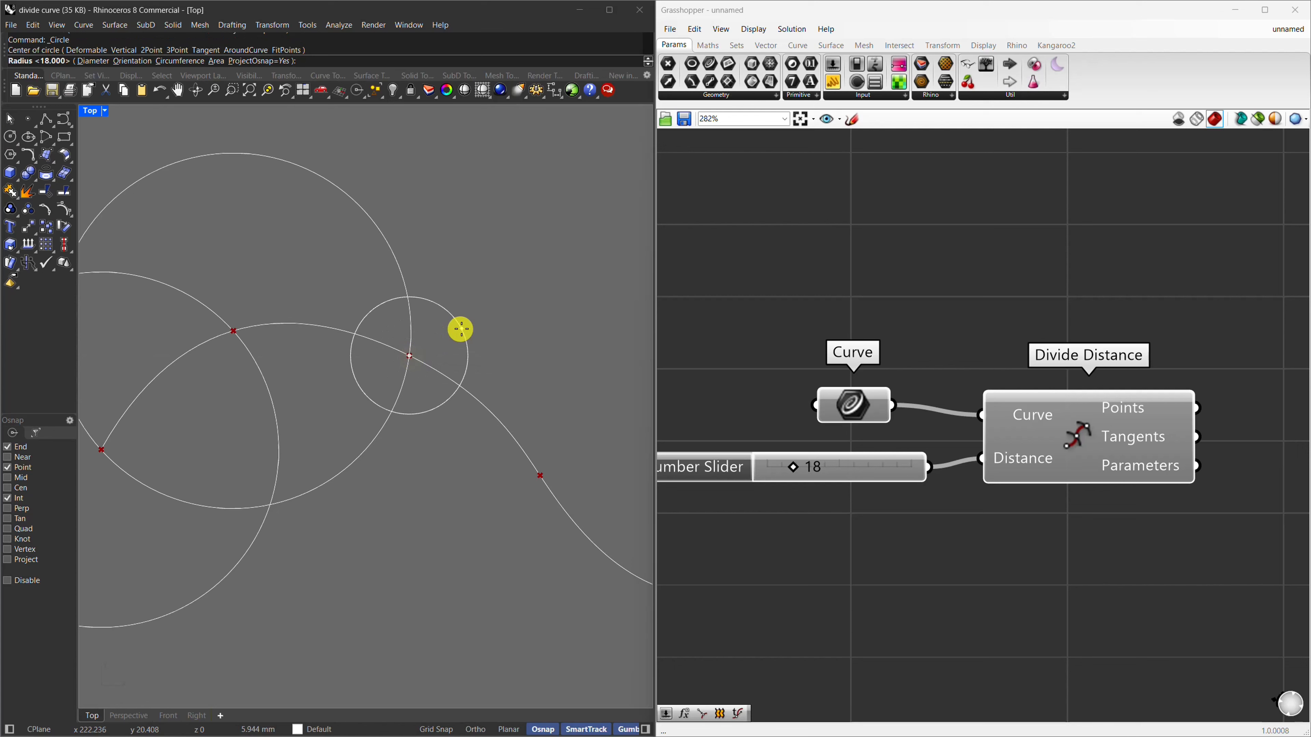
key(Return)
scroll(357, 352, down, 3)
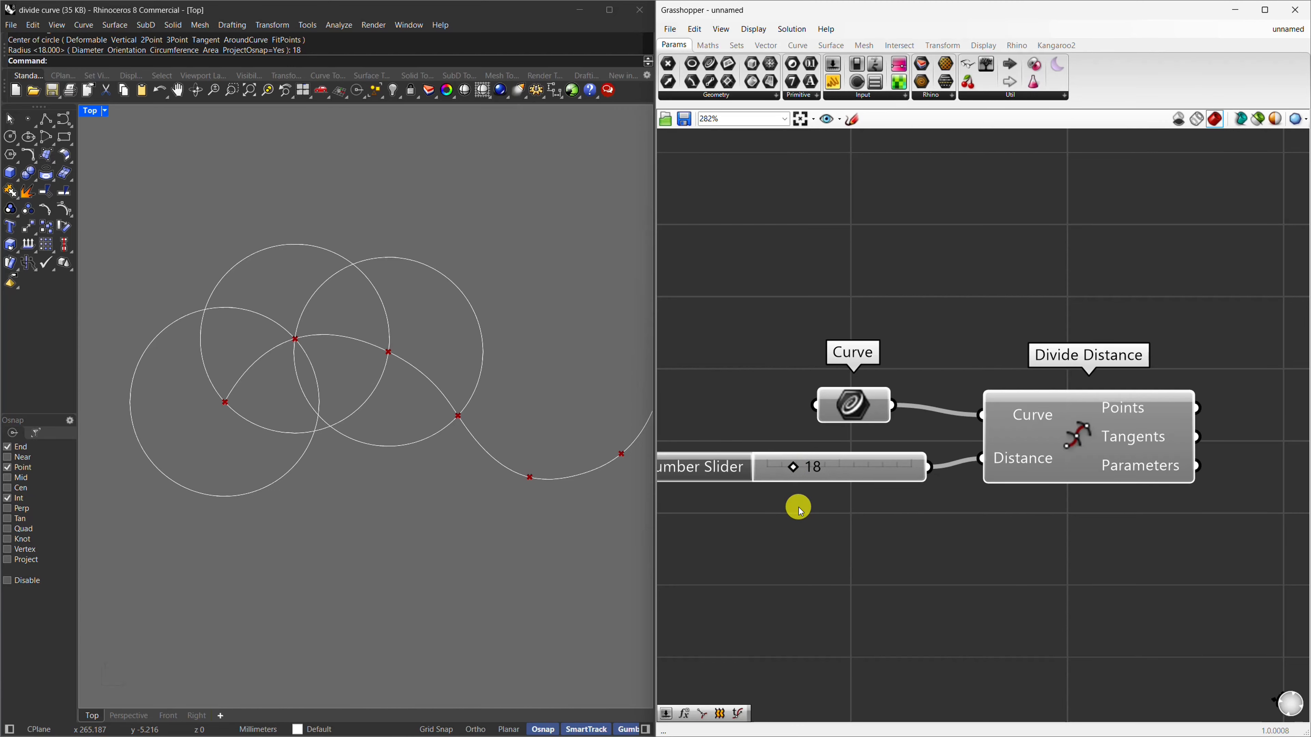
Add a Divide Length component to the Grasshopper canvas and place it below Divide Distance.
scroll(1179, 427, down, 2)
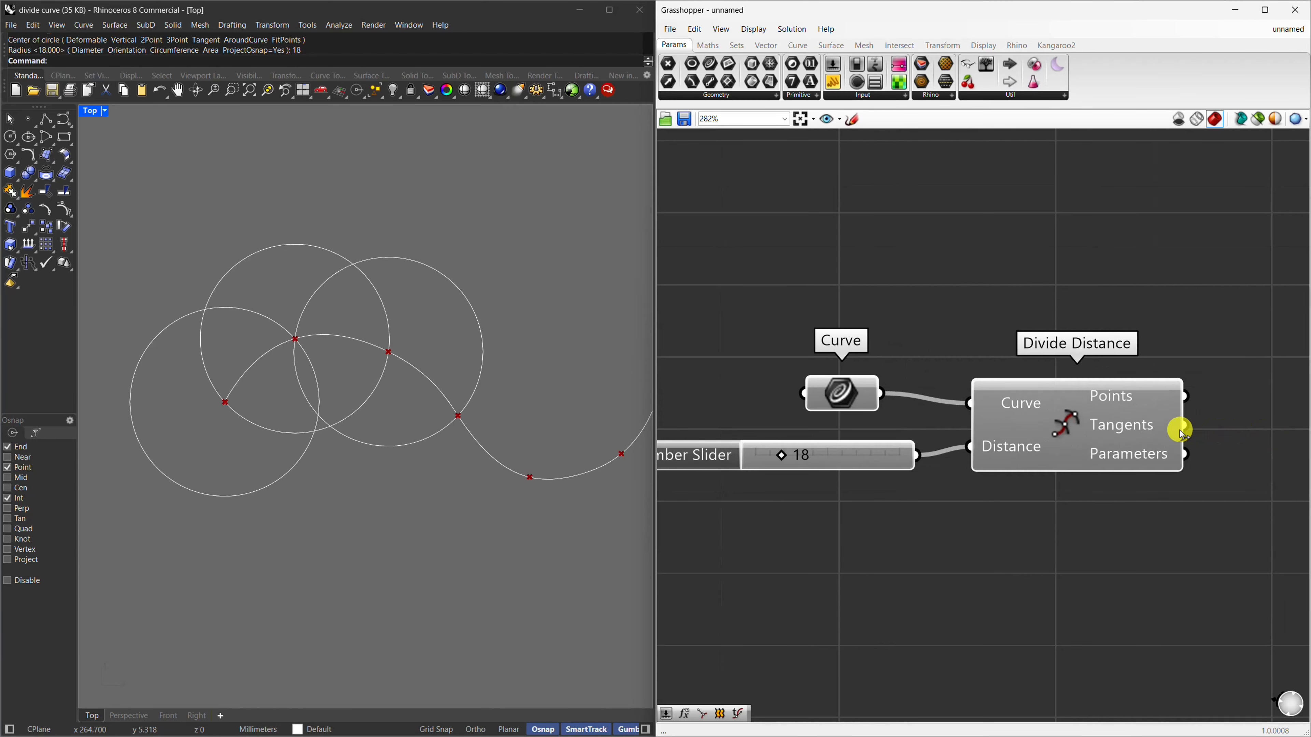
double_click(1067, 596)
text(divide le)
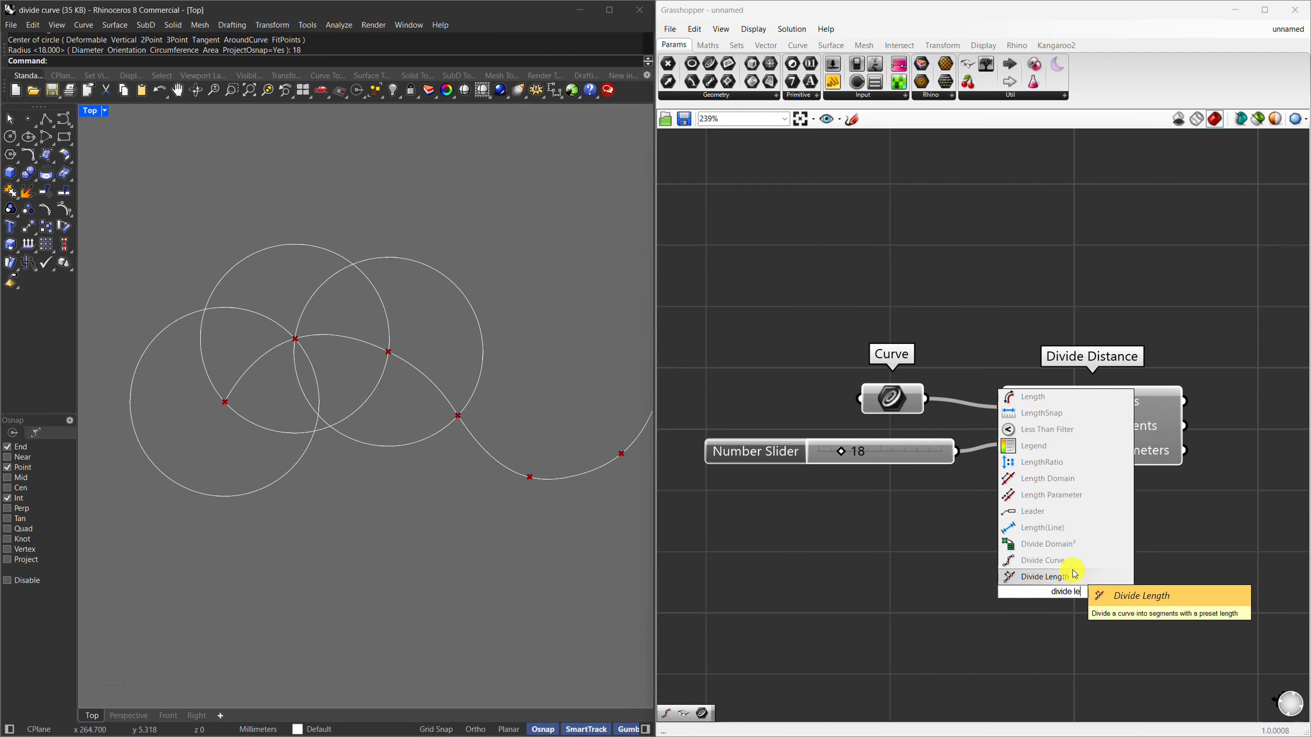
click(1075, 575)
drag(1063, 574, 1104, 599)
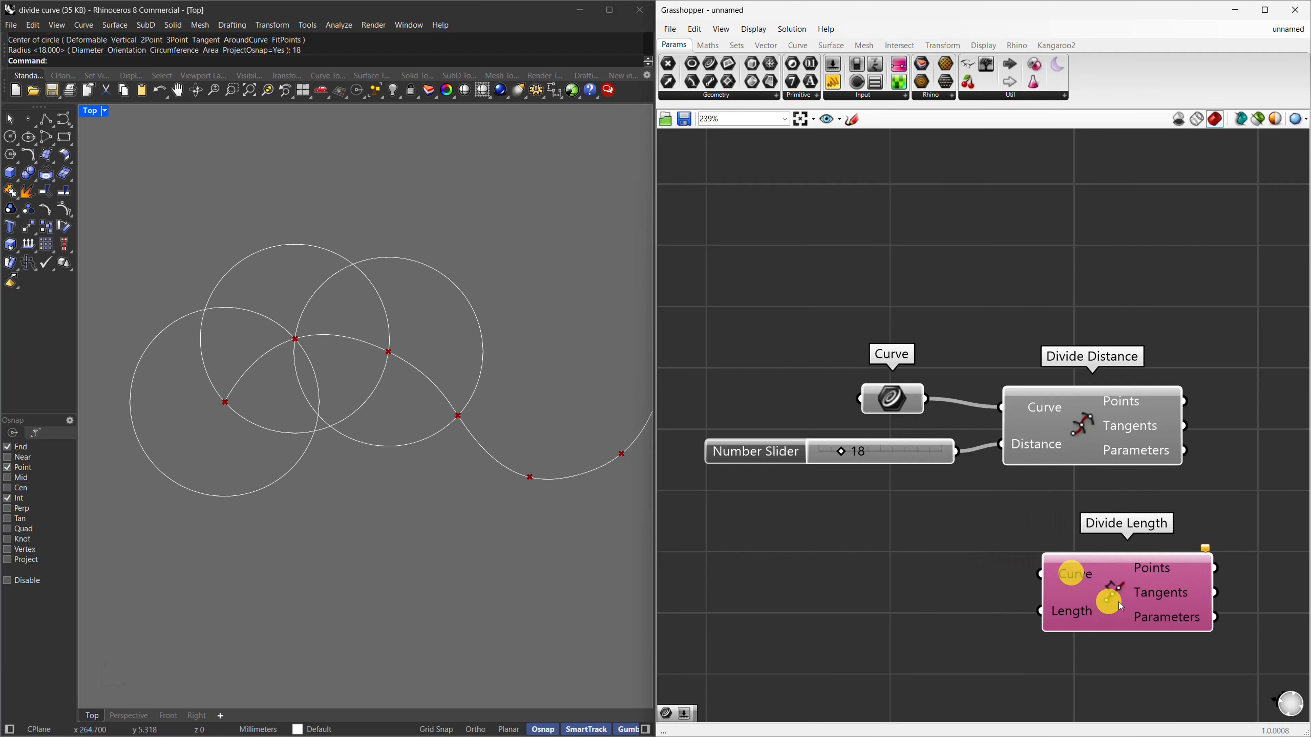
Connect the Curve parameter to Divide Length's Curve input and the slider to its Length input.
click(921, 397)
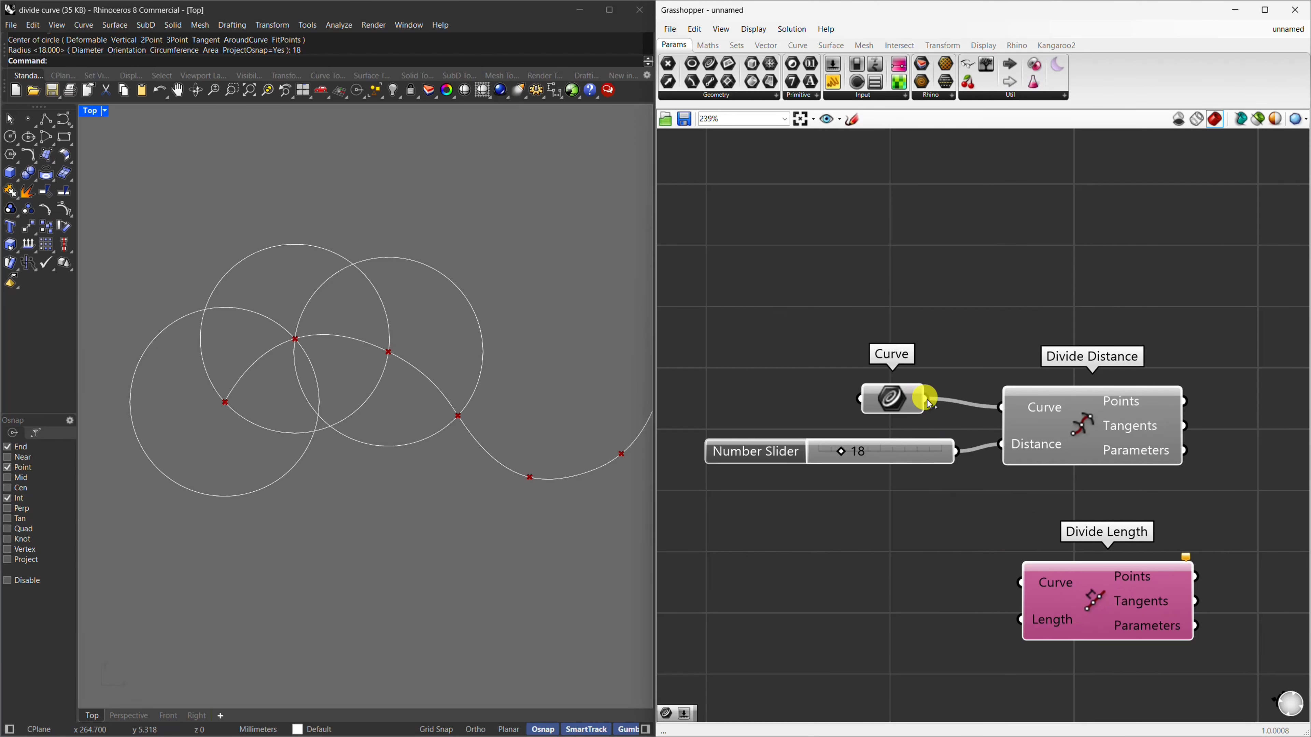
drag(929, 404, 1021, 583)
drag(953, 451, 1034, 629)
Compare the Divide Length points with the Divide Distance points against the circles, highlighting the Divide Distance component's points in the viewport.
scroll(364, 346, up, 4)
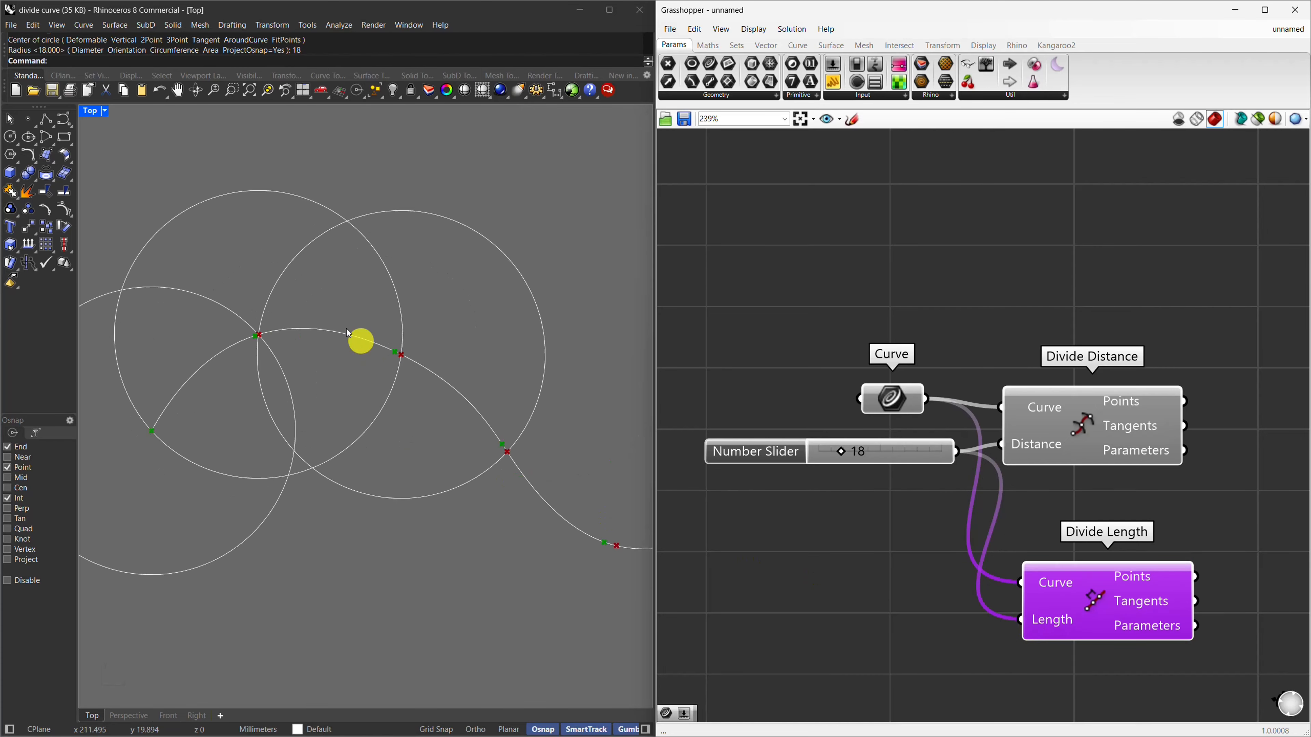
scroll(269, 335, up, 3)
scroll(306, 309, down, 2)
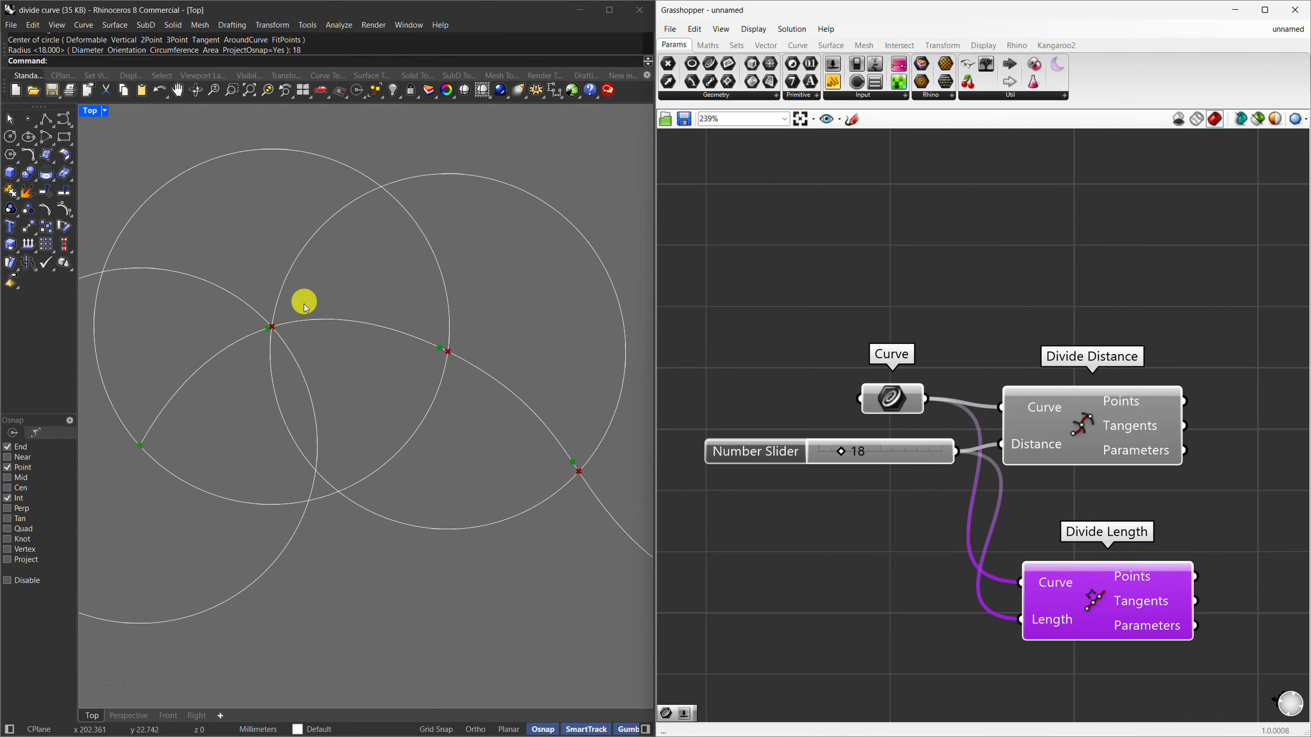
scroll(306, 308, down, 1)
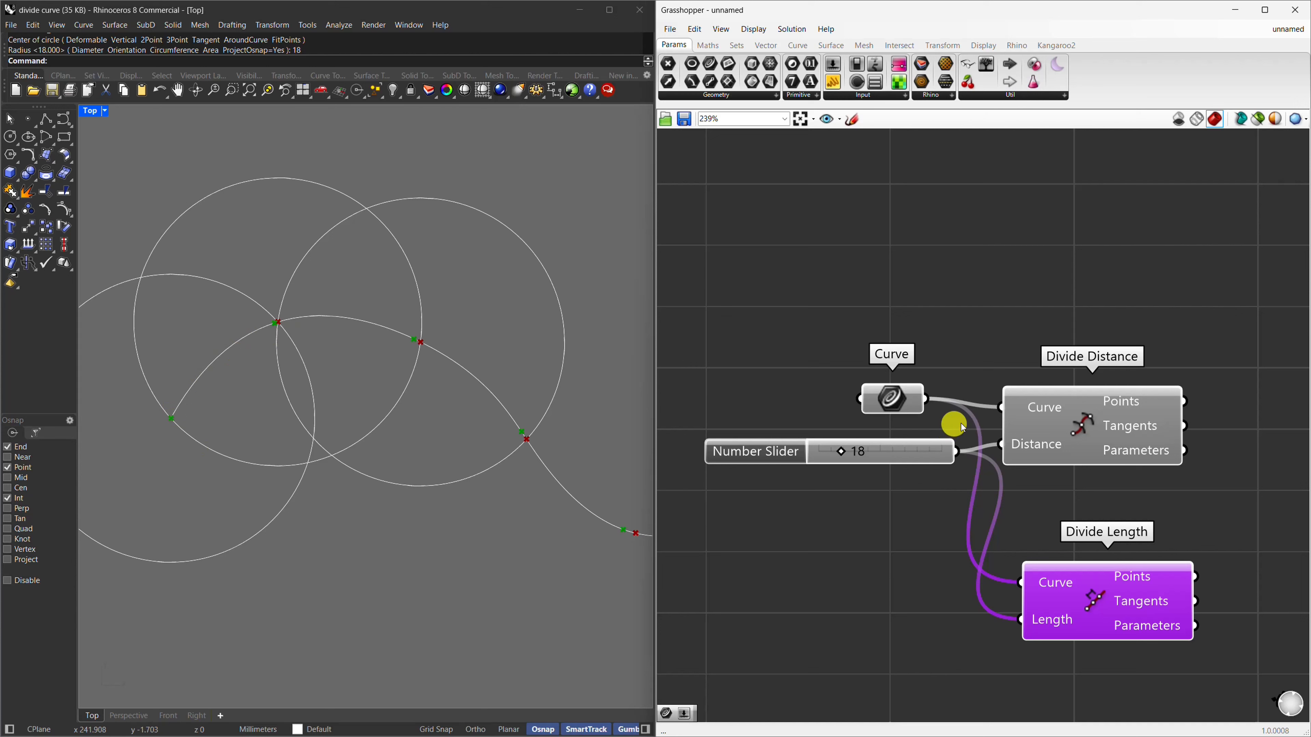
click(1045, 419)
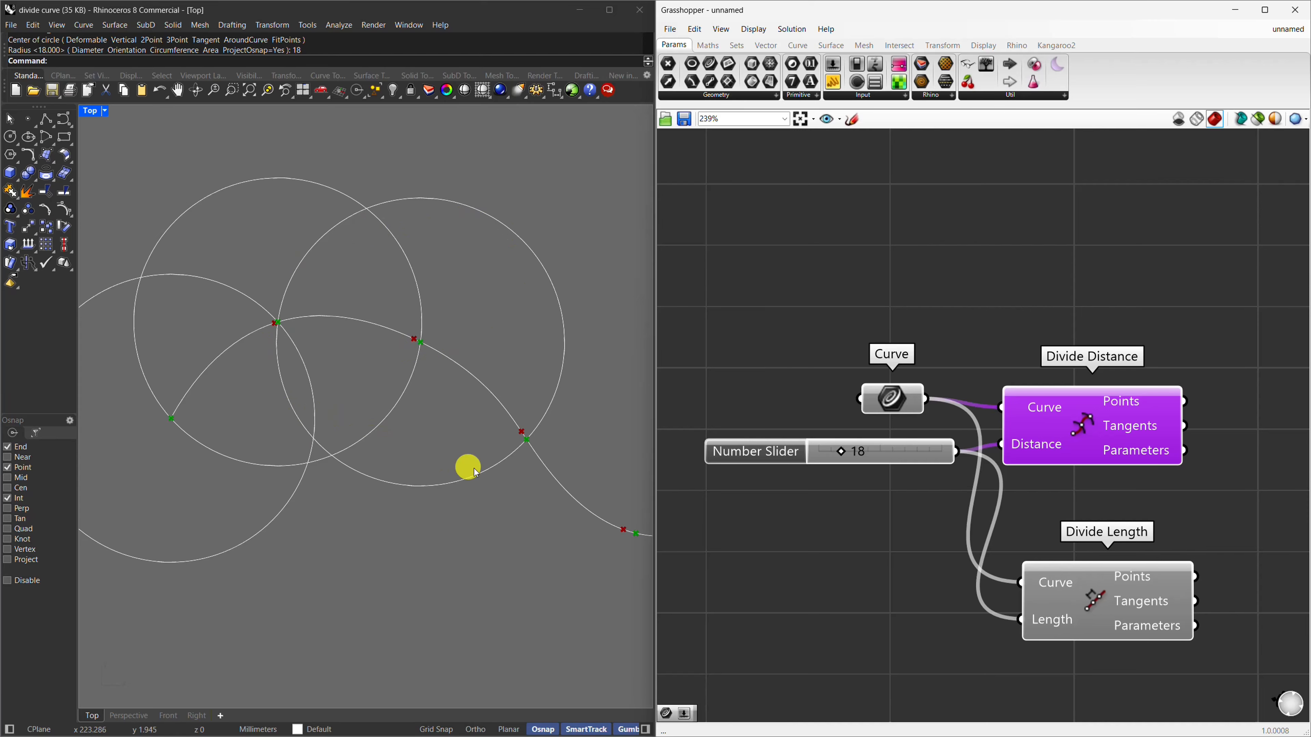
scroll(542, 485, down, 2)
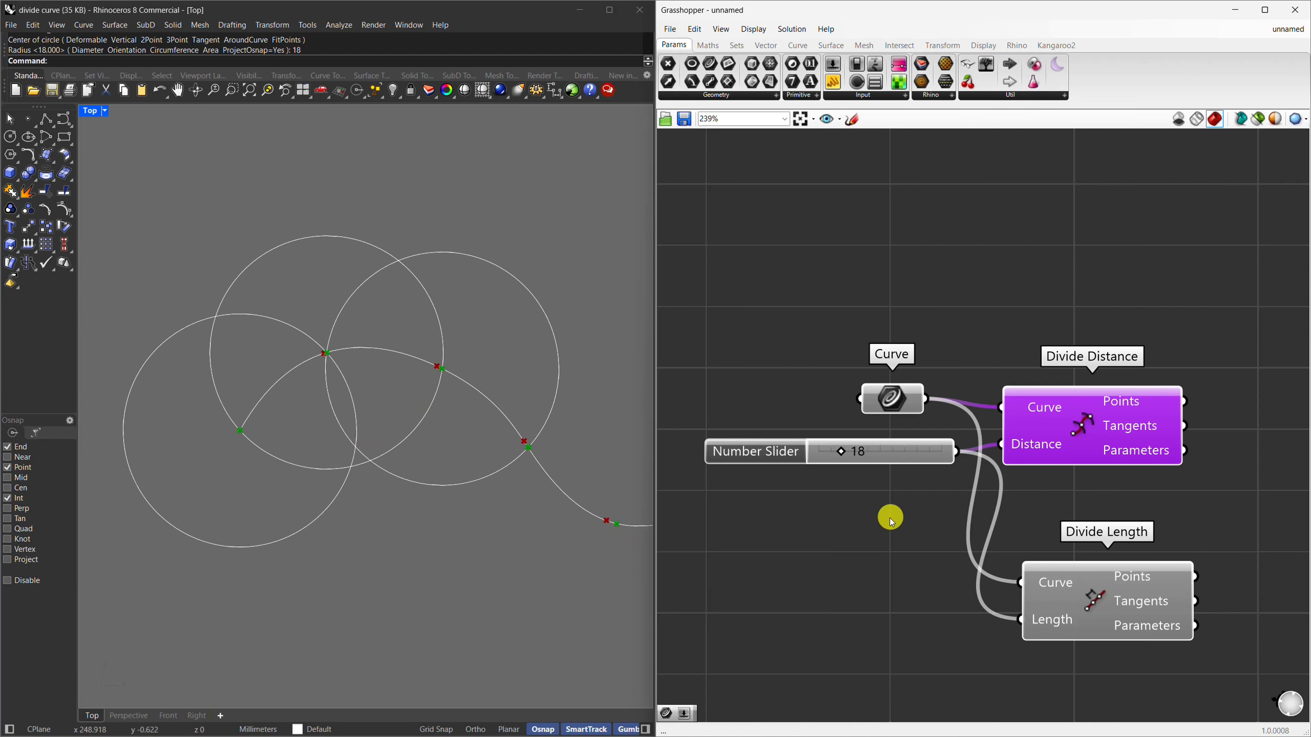
click(910, 565)
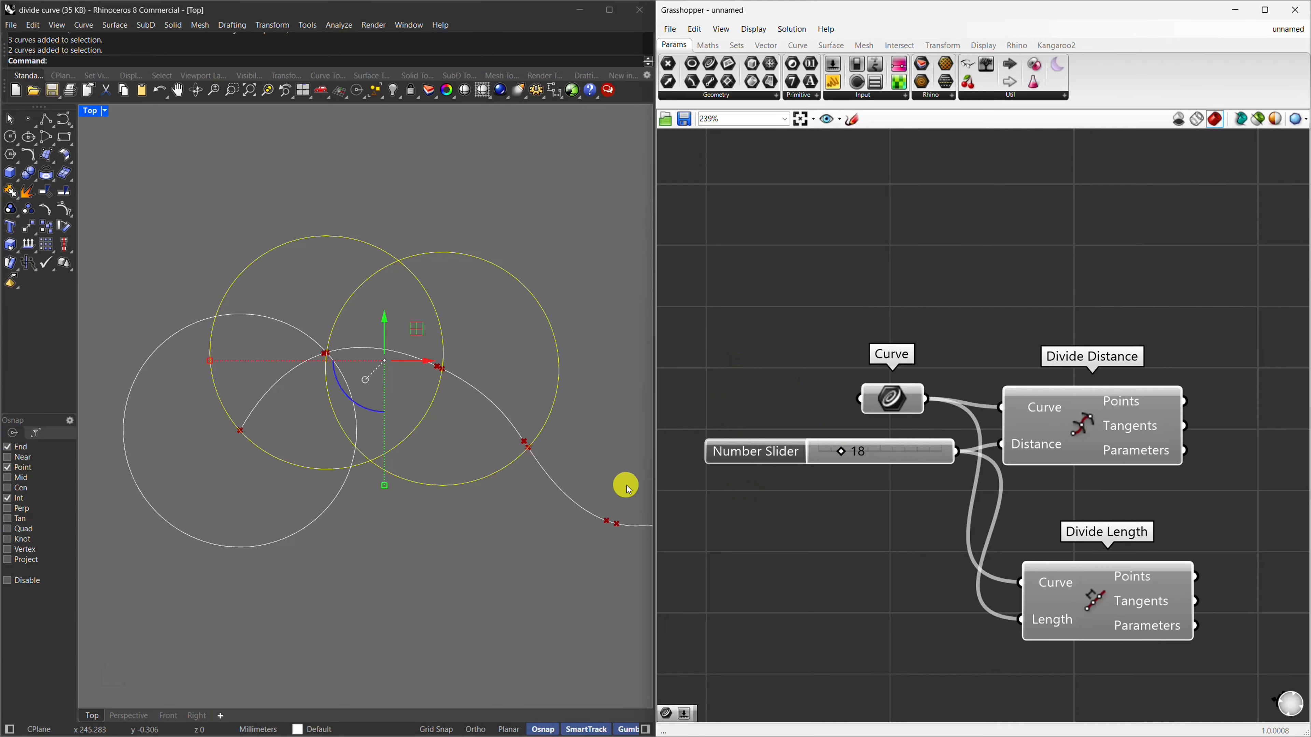
Delete the three checking circles in Rhino and remove the Divide Length component from the canvas.
scroll(626, 482, down, 2)
scroll(441, 517, up, 2)
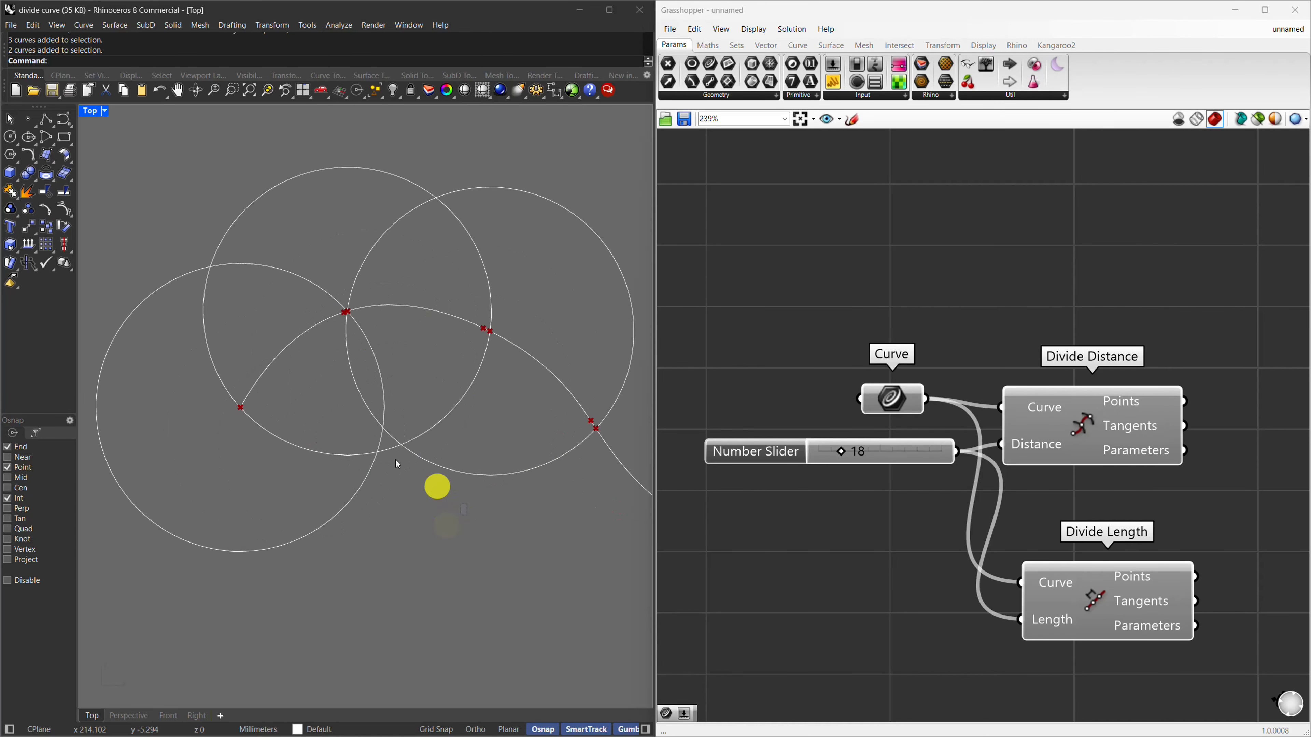
key(Delete)
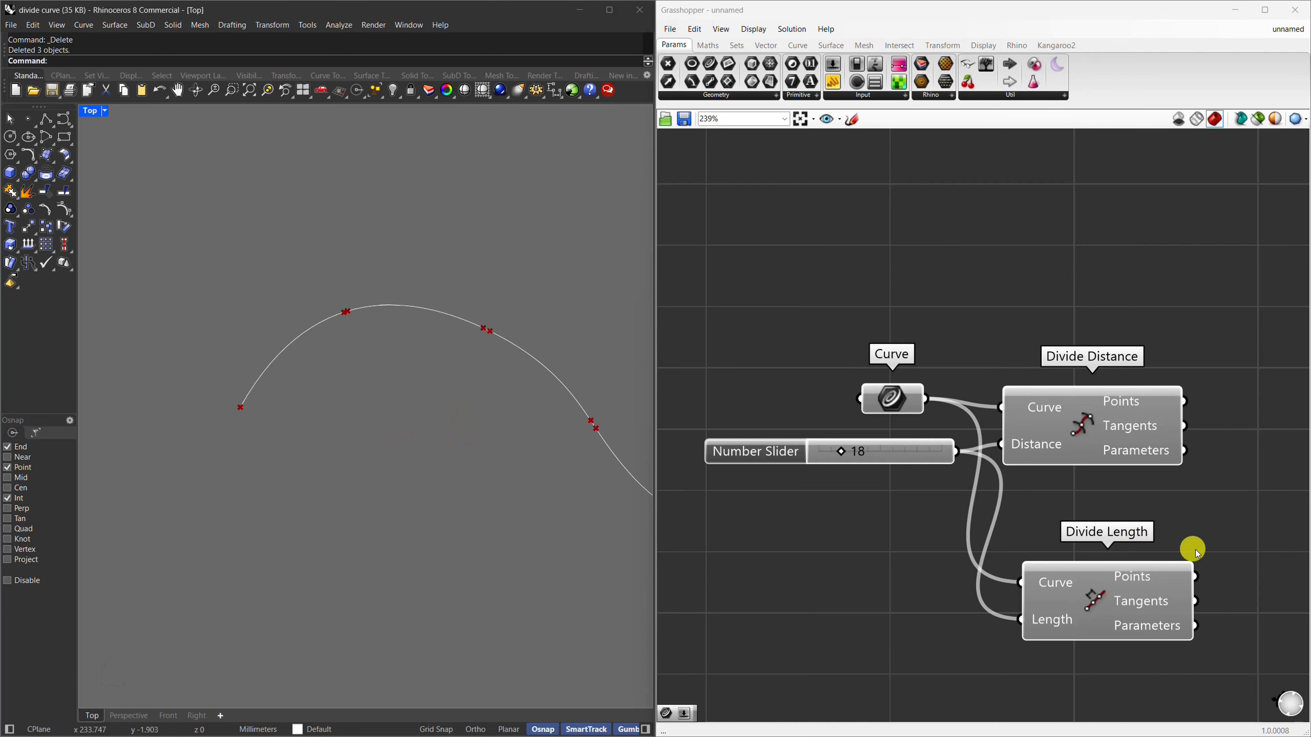
drag(1131, 544, 941, 636)
key(Delete)
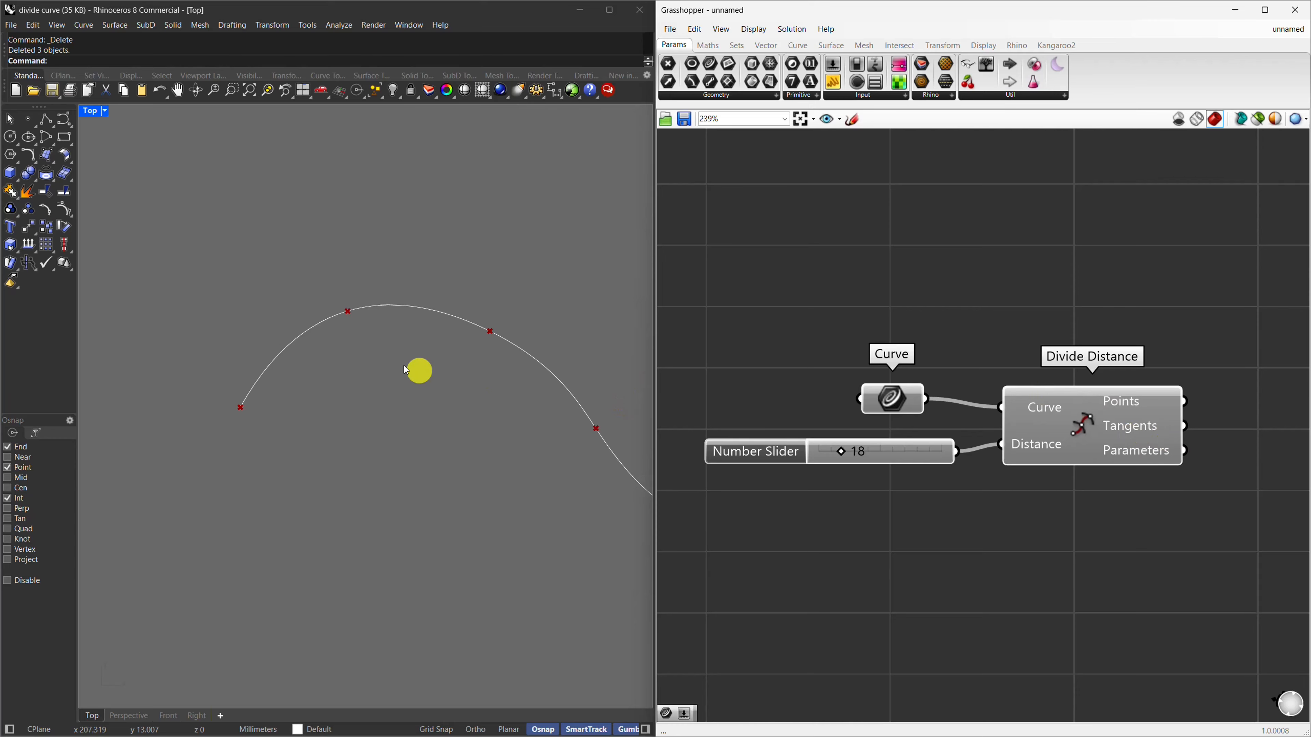
Select the S-shaped curve in Rhino and examine its whole length with the division points.
click(408, 305)
scroll(301, 353, down, 4)
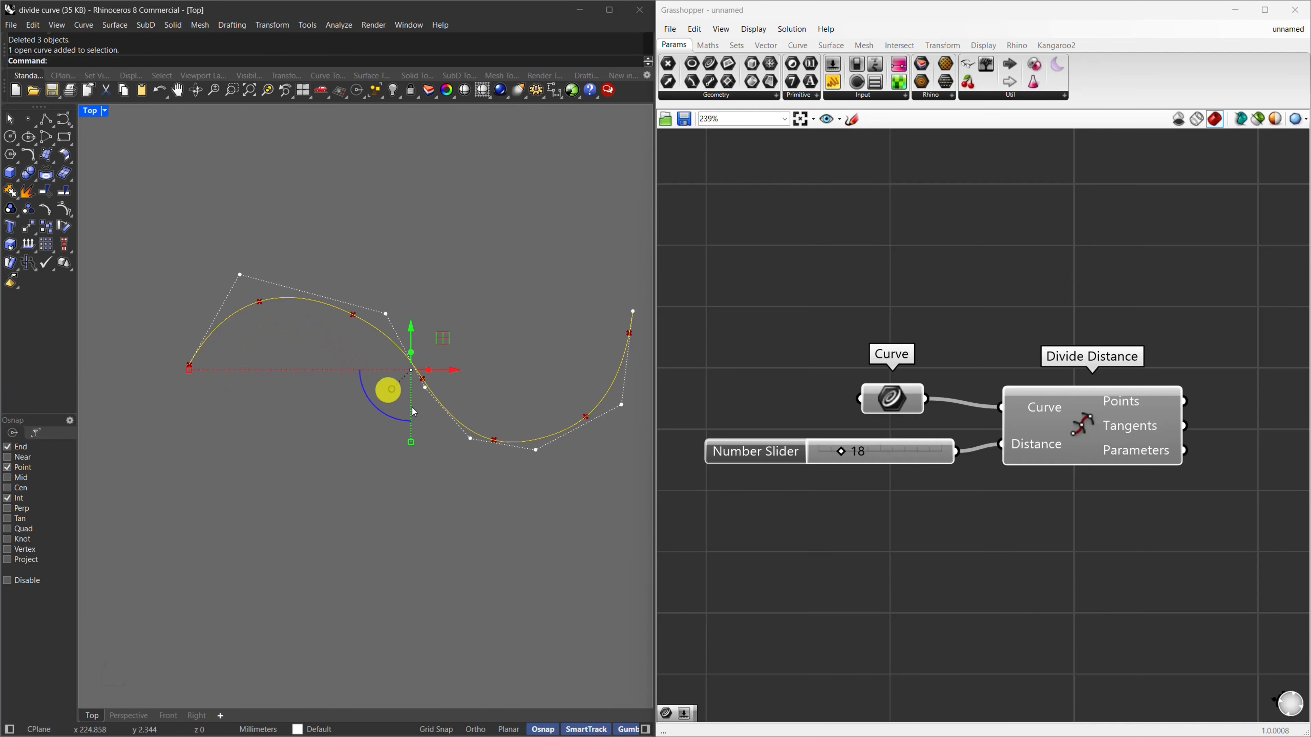
scroll(616, 382, up, 2)
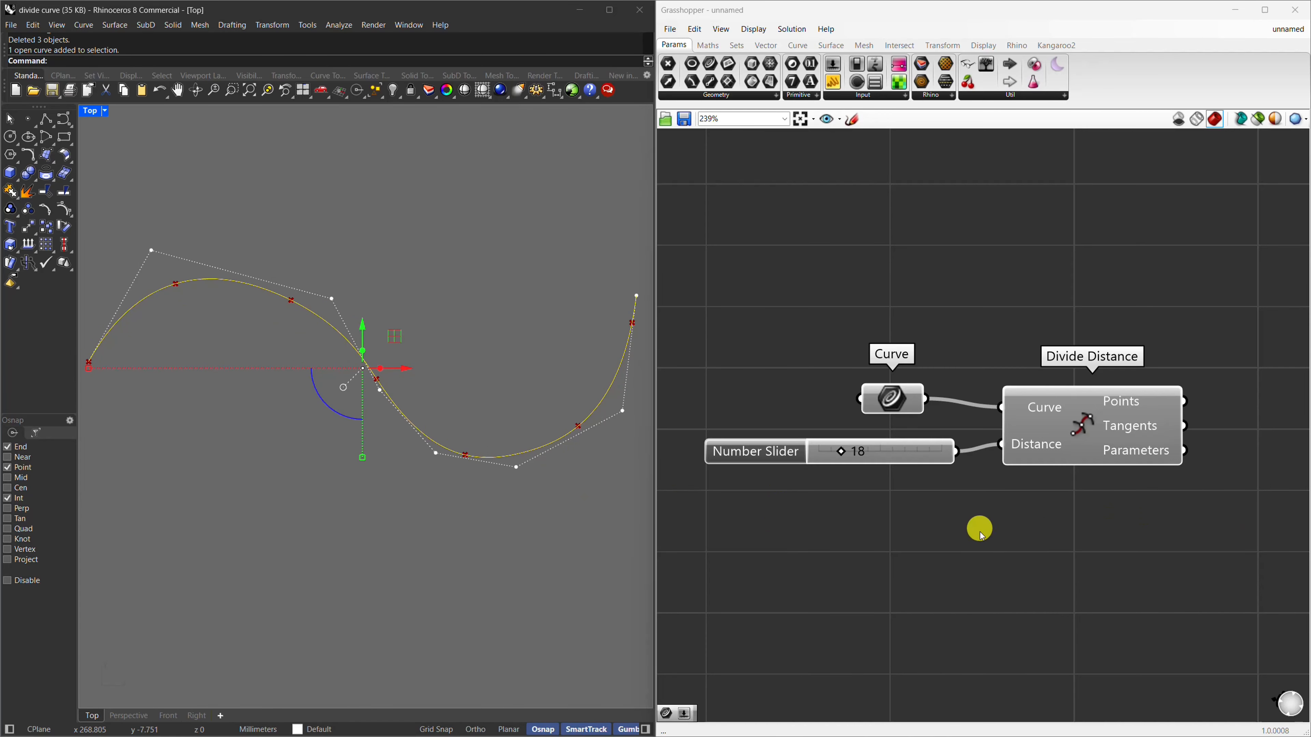
Add a Shatter component and place it above and to the right of Divide Distance.
scroll(911, 498, down, 1)
double_click(1220, 370)
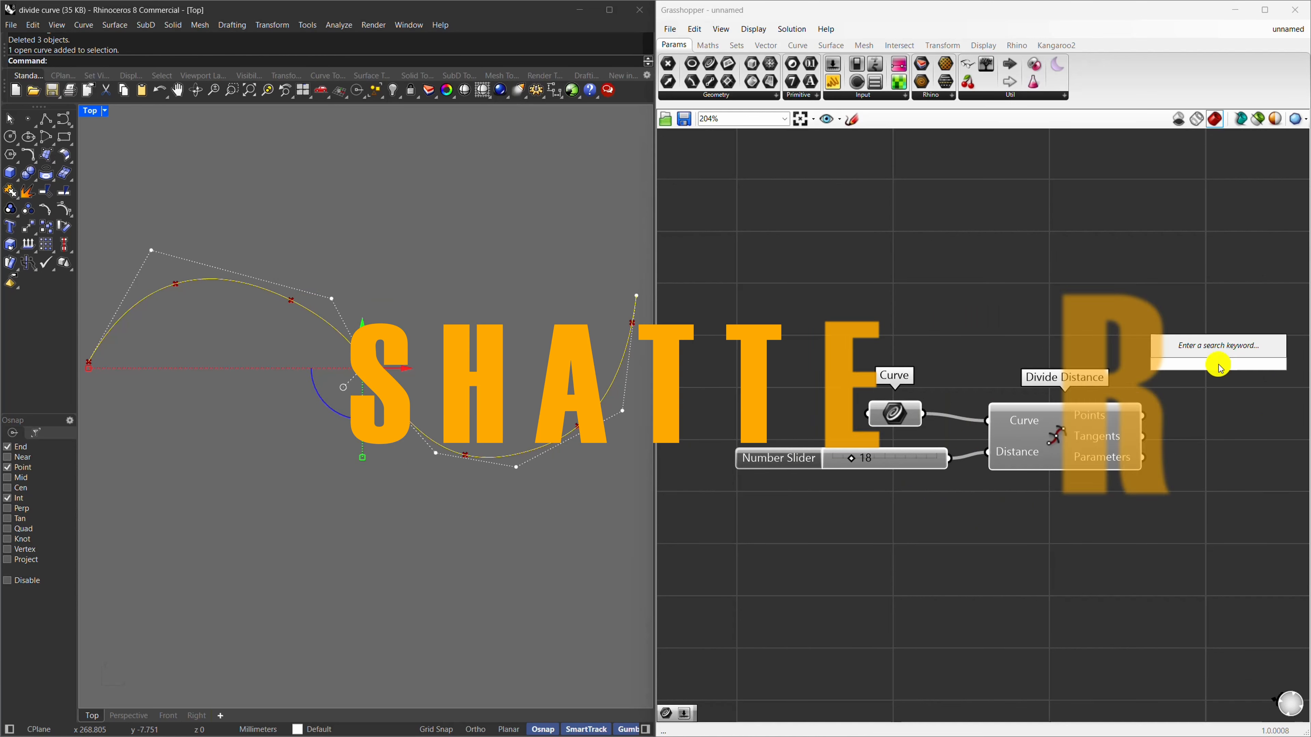
text(shat)
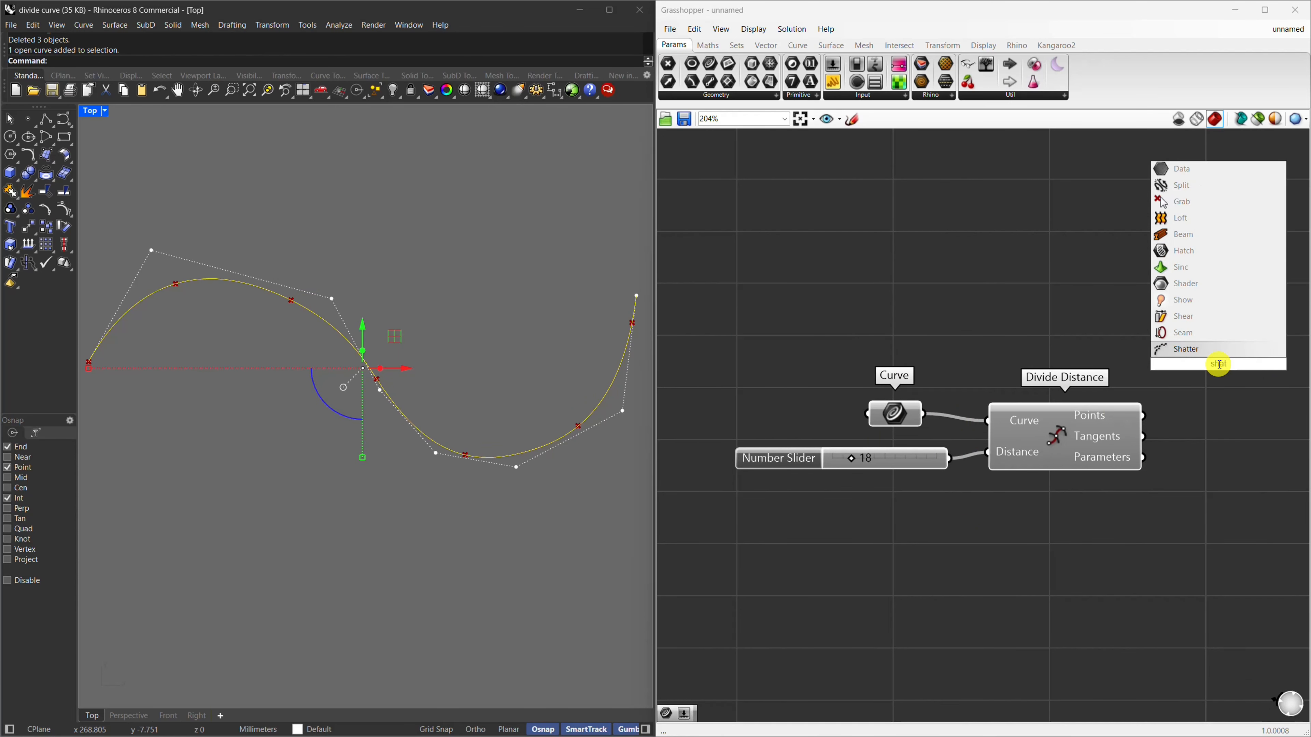
key(Return)
drag(1208, 366, 1215, 317)
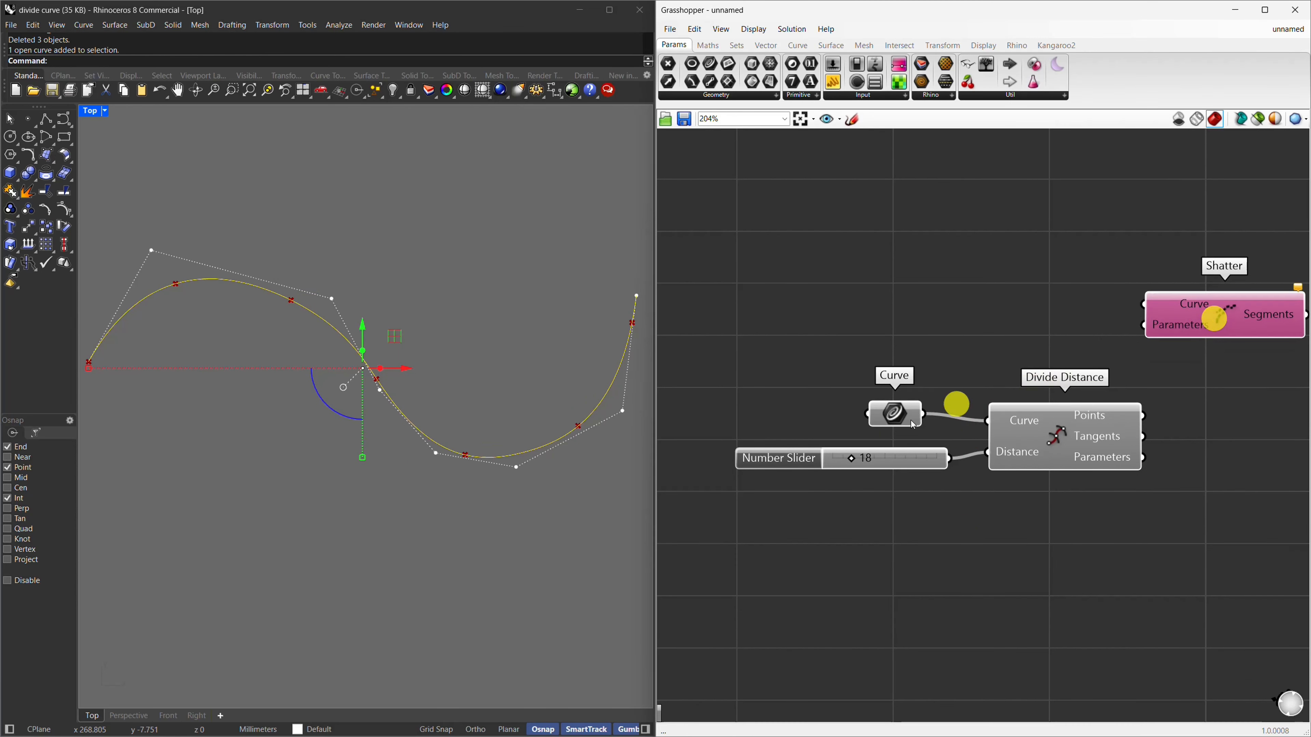
Connect the Curve parameter to Shatter's Curve input and Divide Distance's Parameters output to its Parameters input, also trying the Points output there.
drag(929, 418, 1142, 304)
drag(1147, 460, 1142, 325)
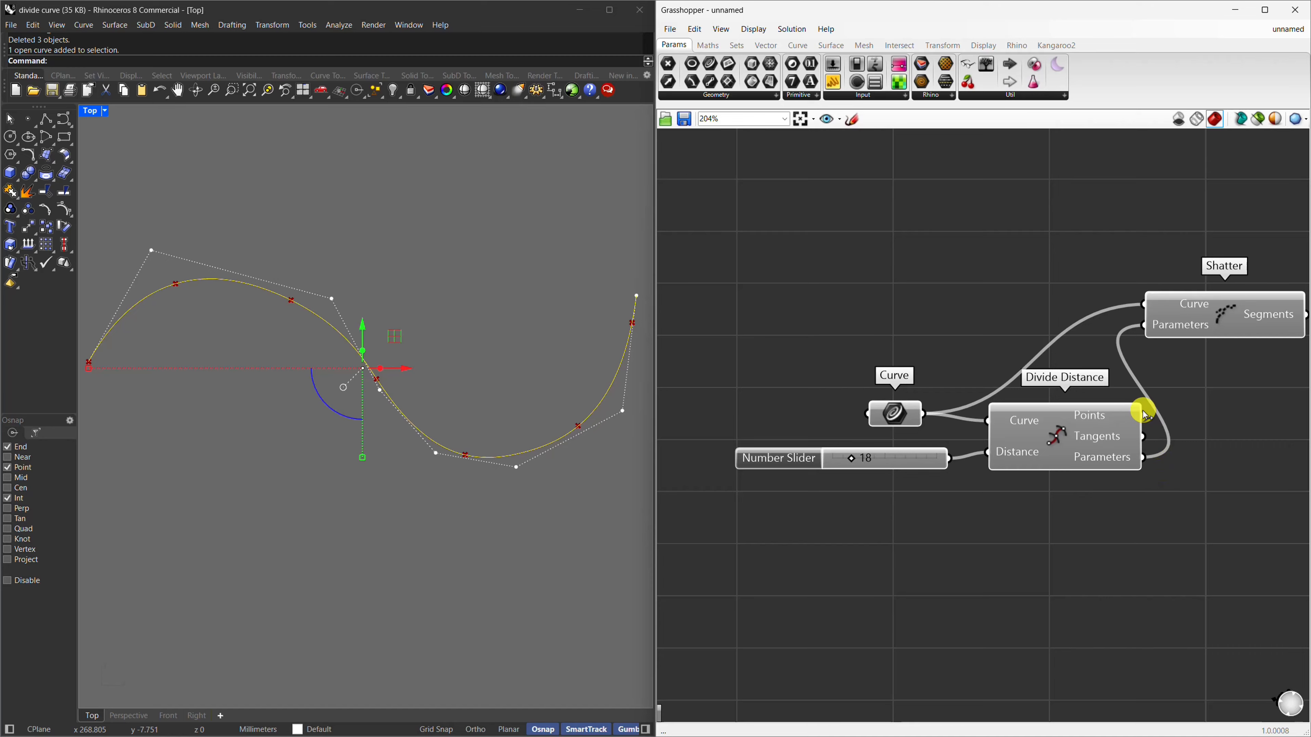
drag(1144, 413, 1152, 325)
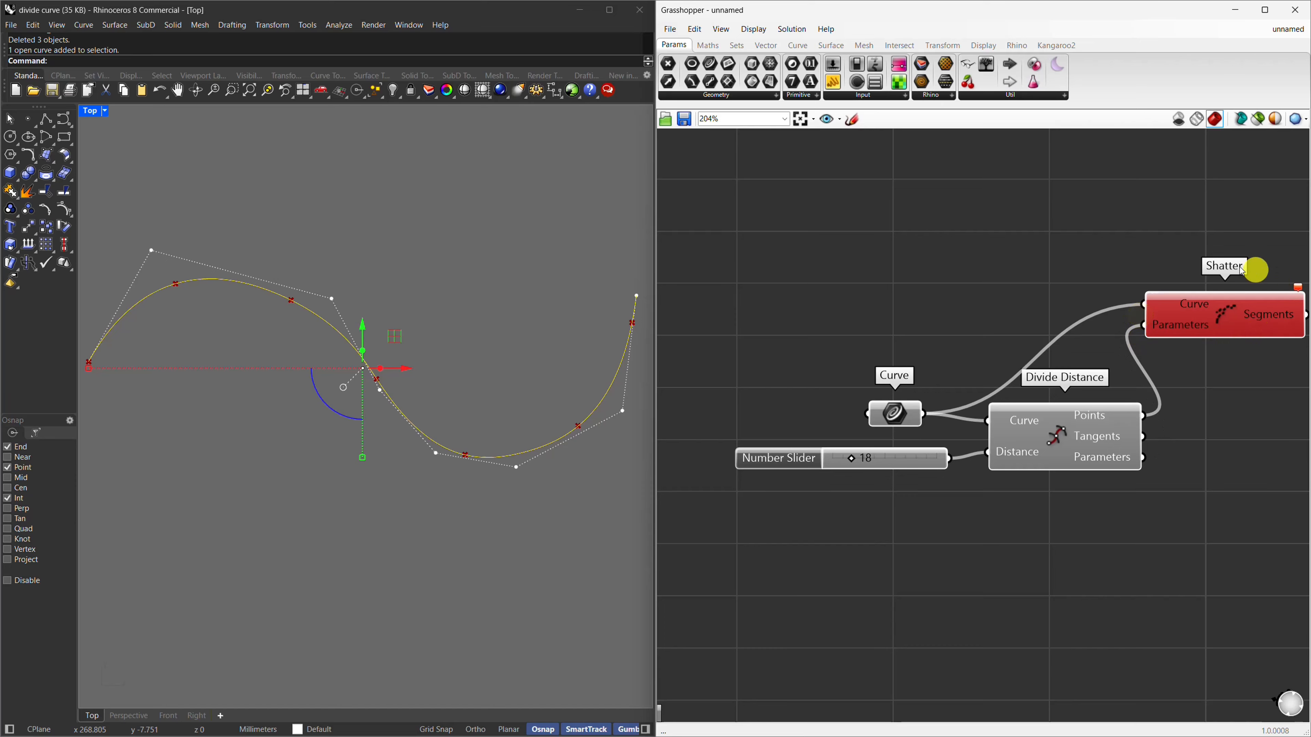
drag(1144, 457, 1152, 327)
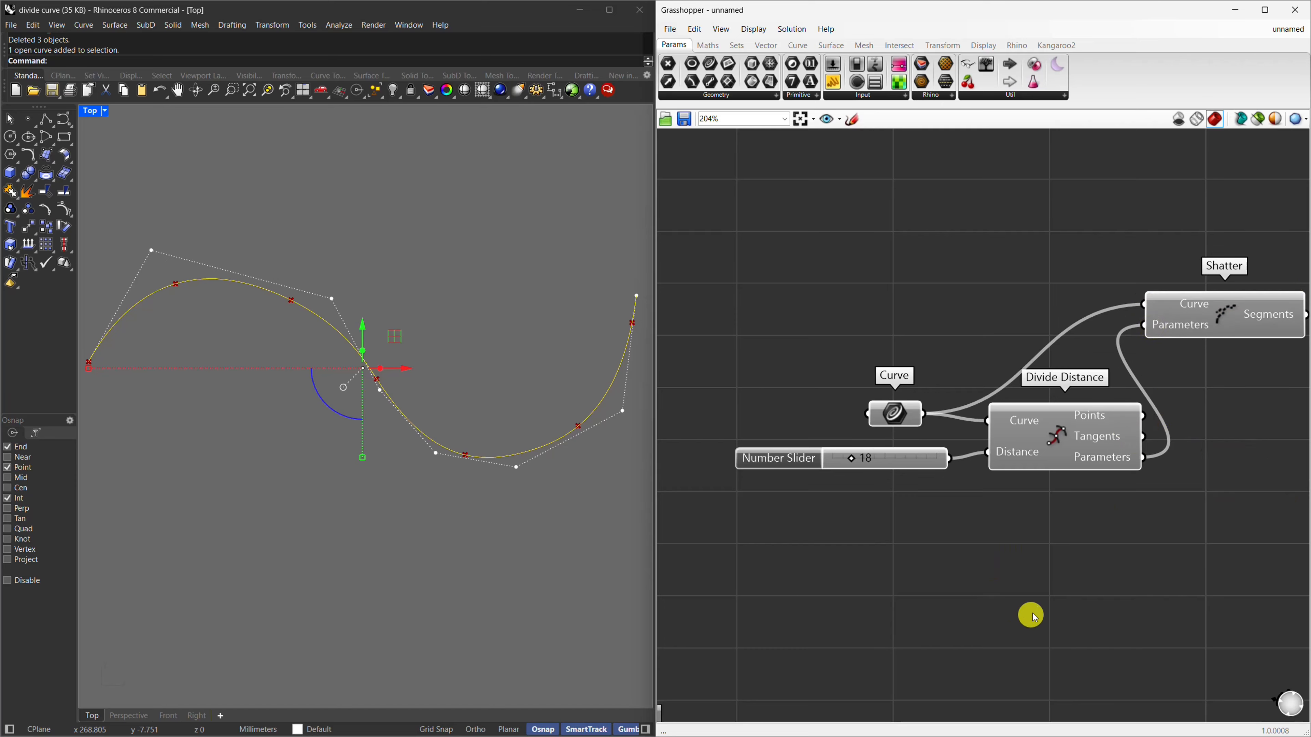
Deselect the curve in Rhino and inspect it closely around the middle division points.
click(340, 477)
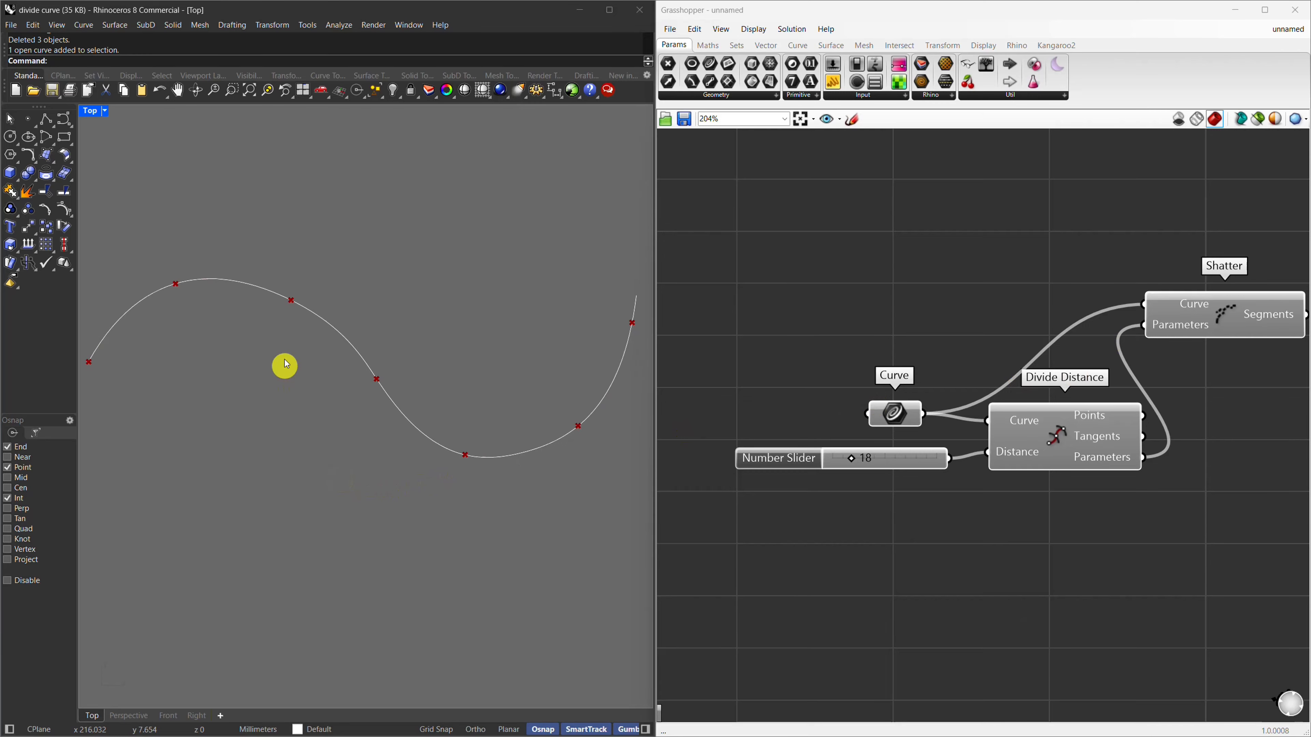
scroll(330, 263, up, 6)
scroll(314, 263, down, 4)
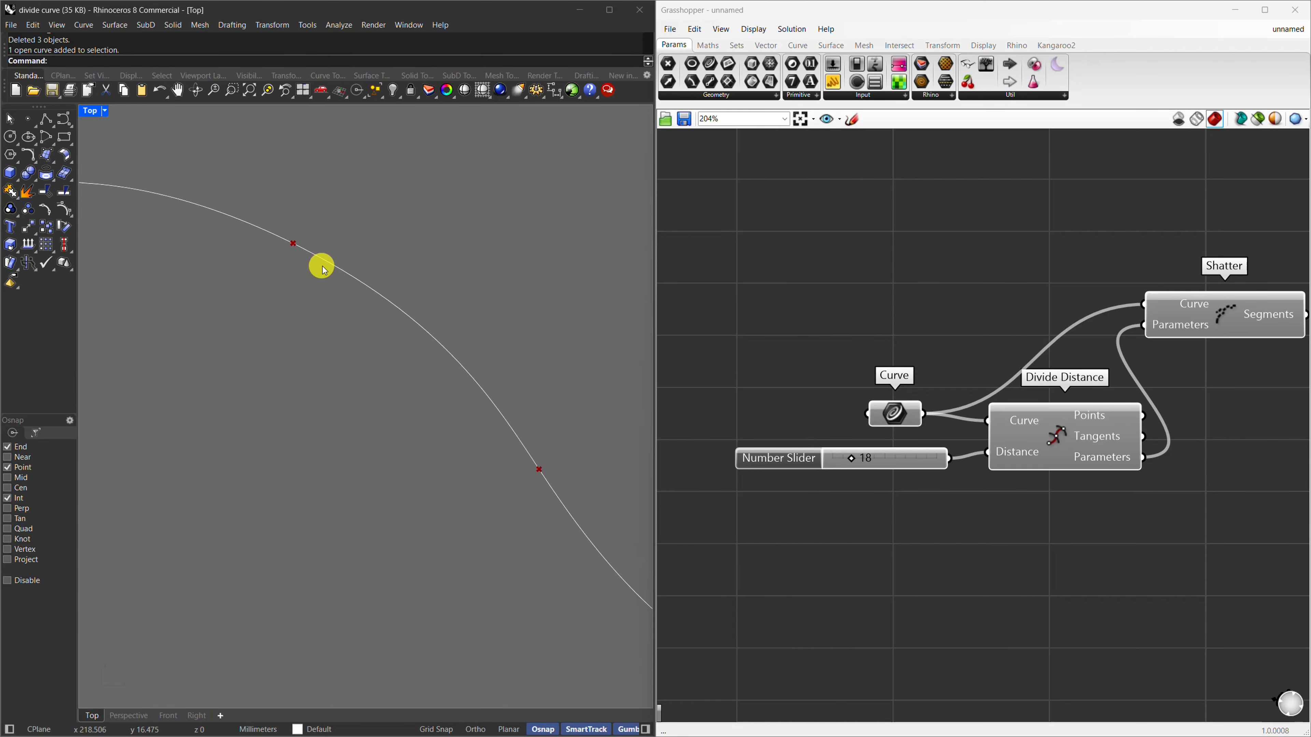
Bake the Shatter segments into Rhino on the Default layer with the default attributes.
click(1214, 305)
right_click(1214, 305)
click(1212, 376)
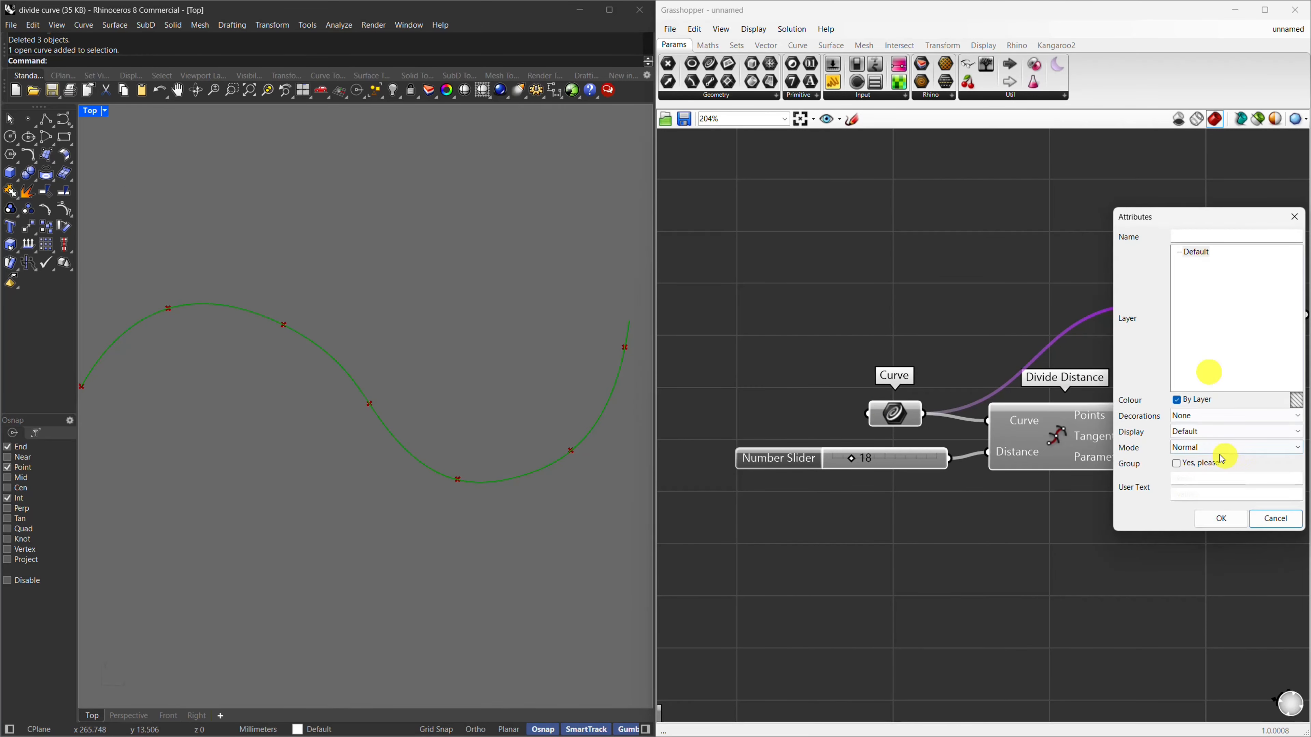
click(1215, 521)
click(1141, 559)
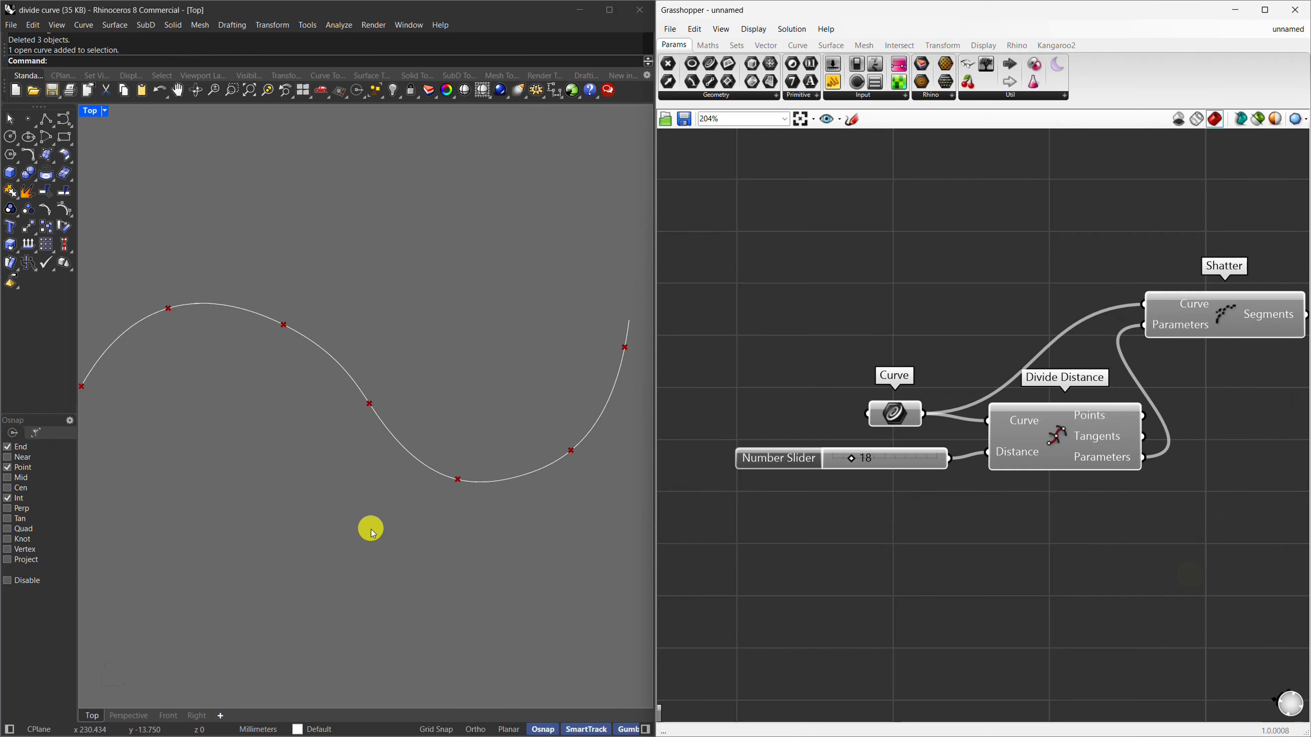
Delete the original S-shaped curve in Rhino, leaving the baked segments in place.
click(398, 445)
click(433, 475)
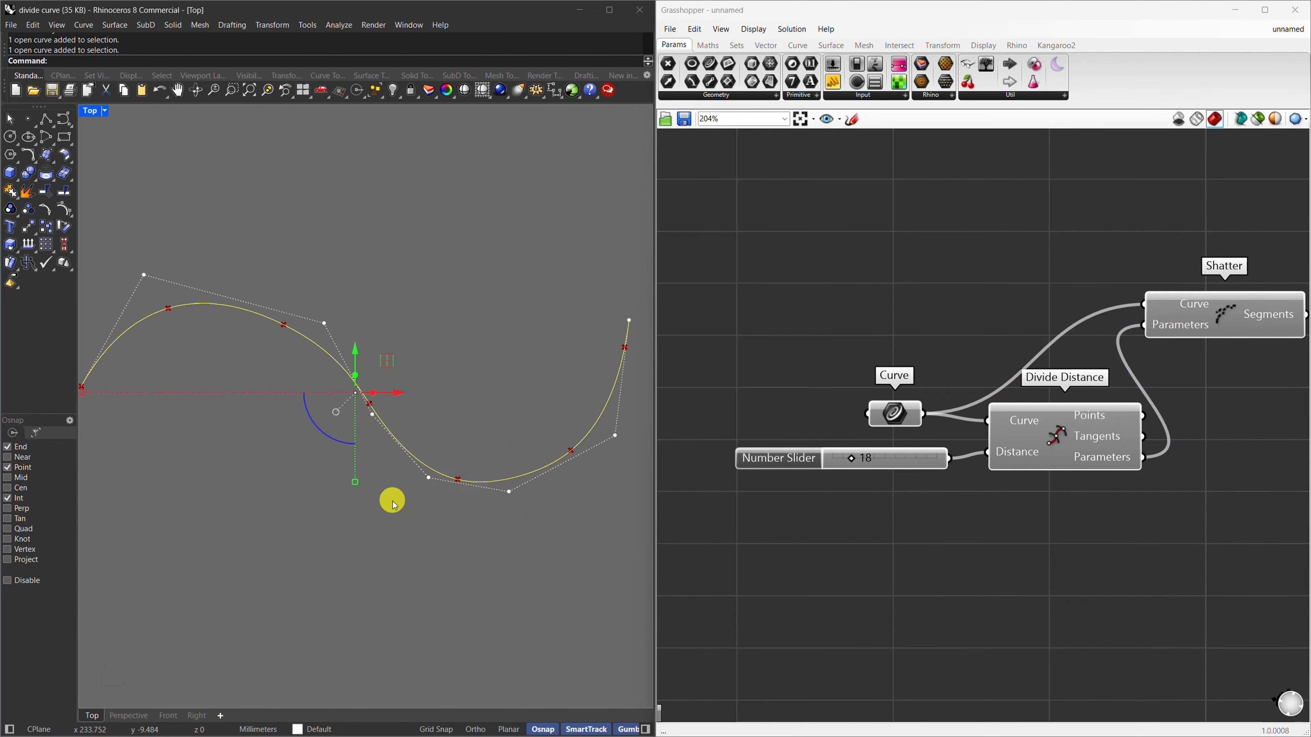
key(Delete)
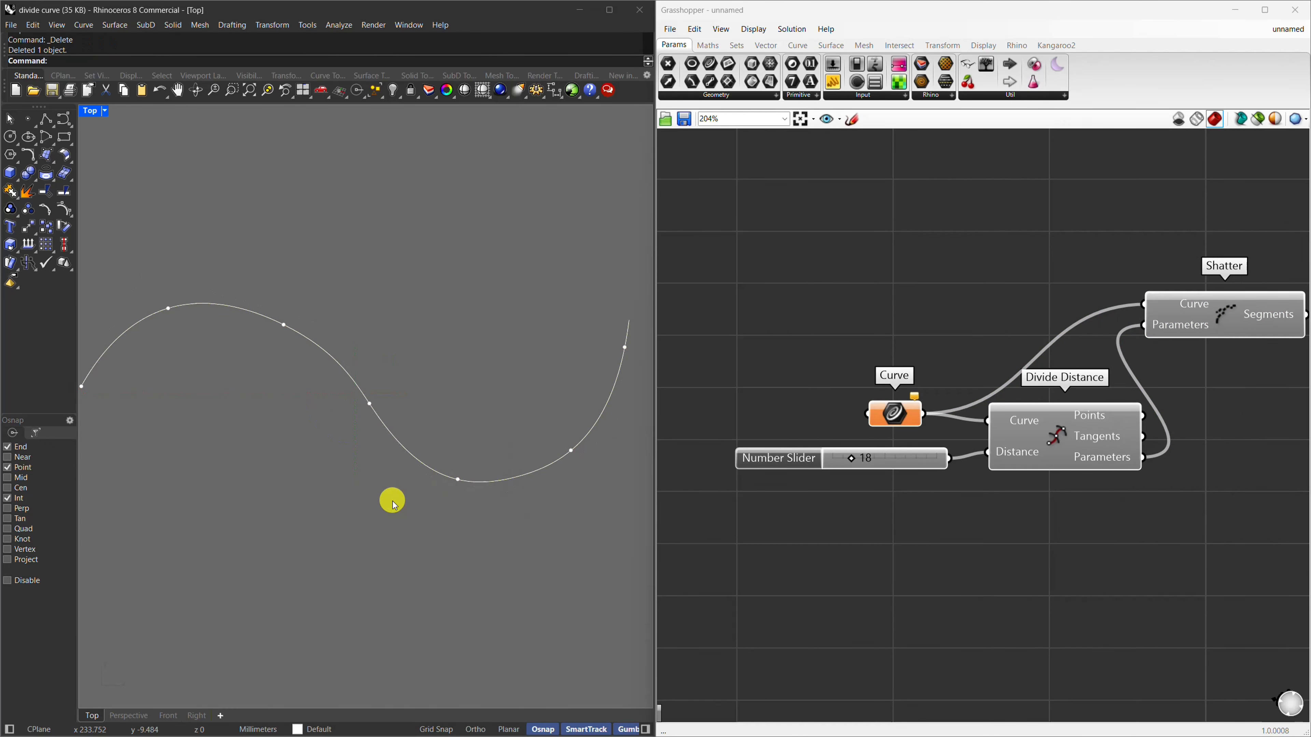
Select the baked curve segments one after another in Rhino to check where the curve is split.
click(144, 324)
click(211, 398)
click(232, 306)
click(308, 348)
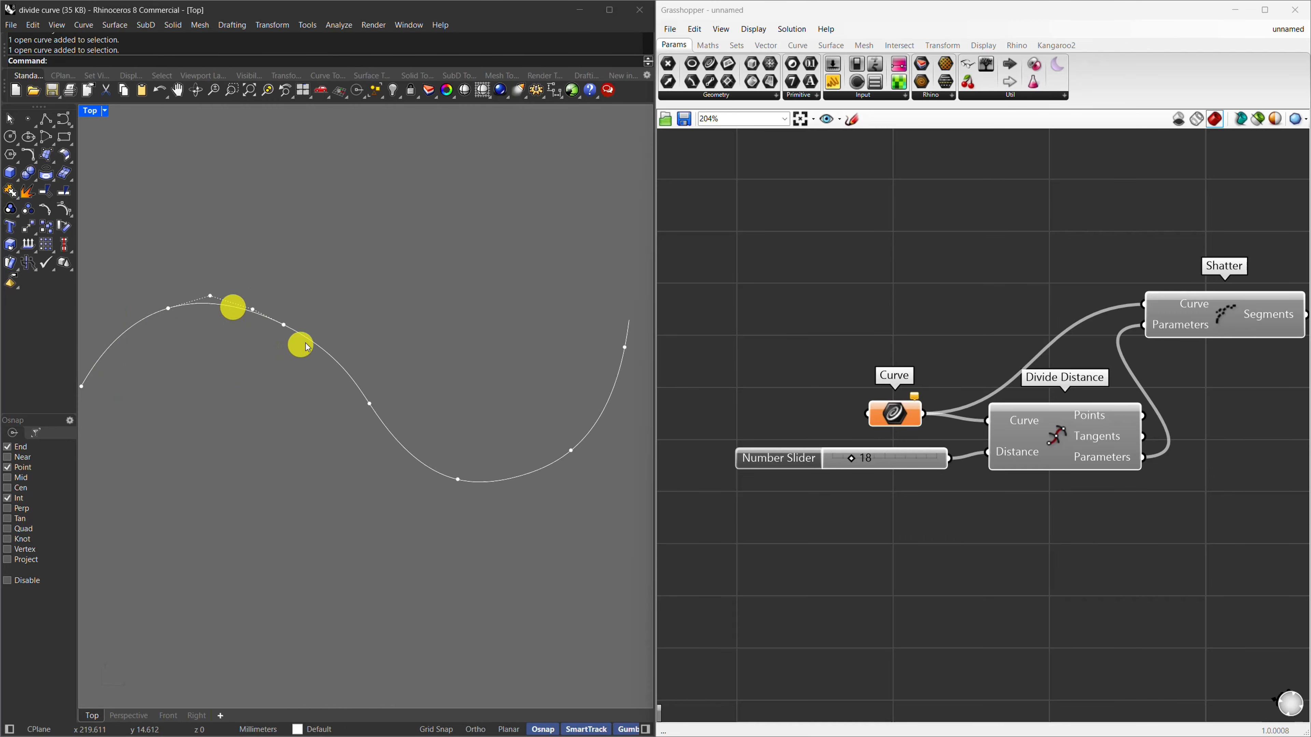
click(313, 346)
mouse_move(316, 346)
mouse_down()
mouse_move(378, 433)
mouse_move(521, 490)
mouse_move(515, 476)
mouse_move(602, 439)
mouse_up()
click(597, 509)
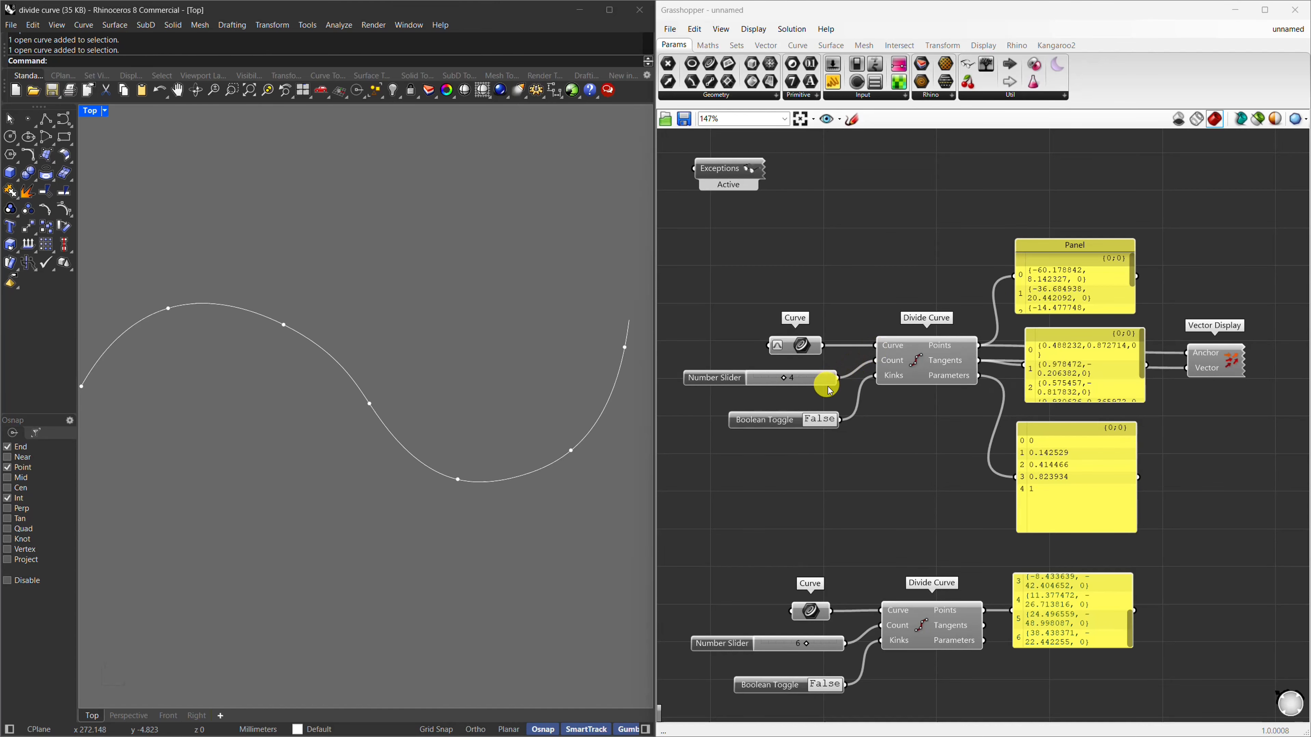
Review the Divide Curve, Divide Length, Evaluate Length, Divide Distance and Shatter setups across the Grasshopper canvas.
scroll(871, 445, up, 2)
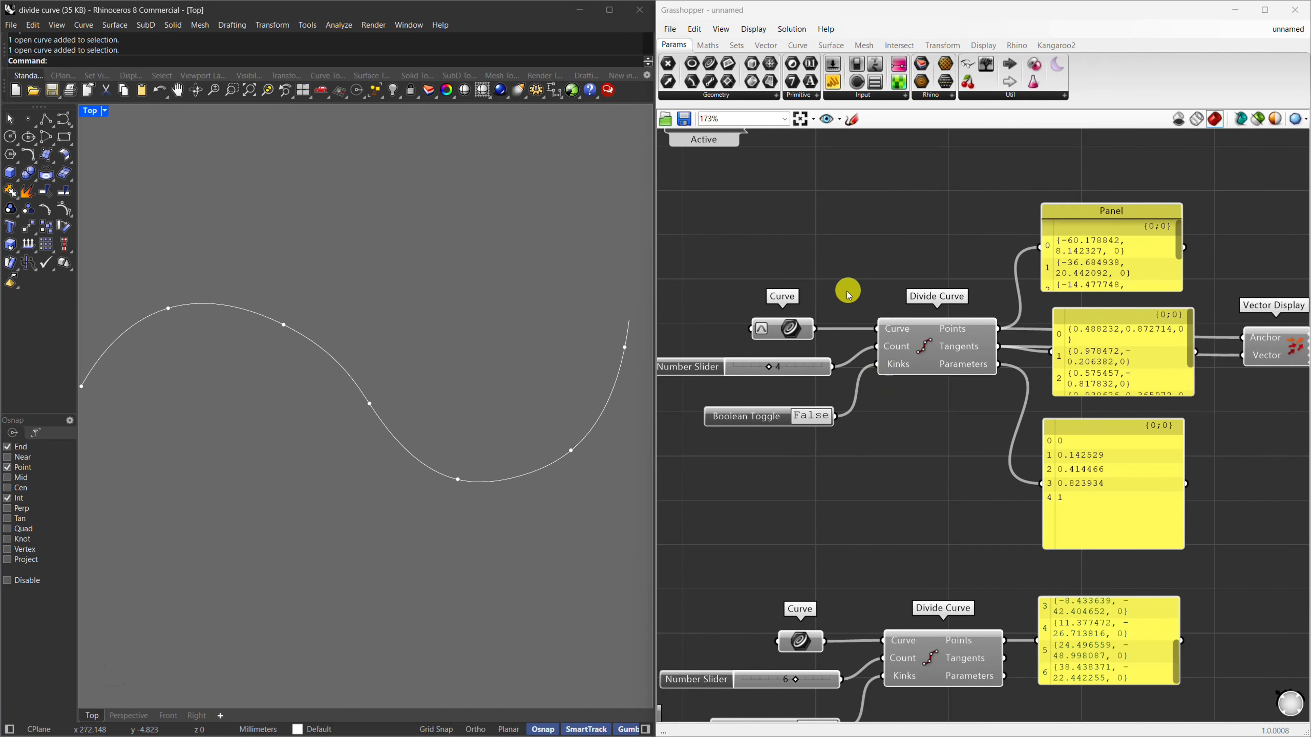
scroll(851, 290, down, 2)
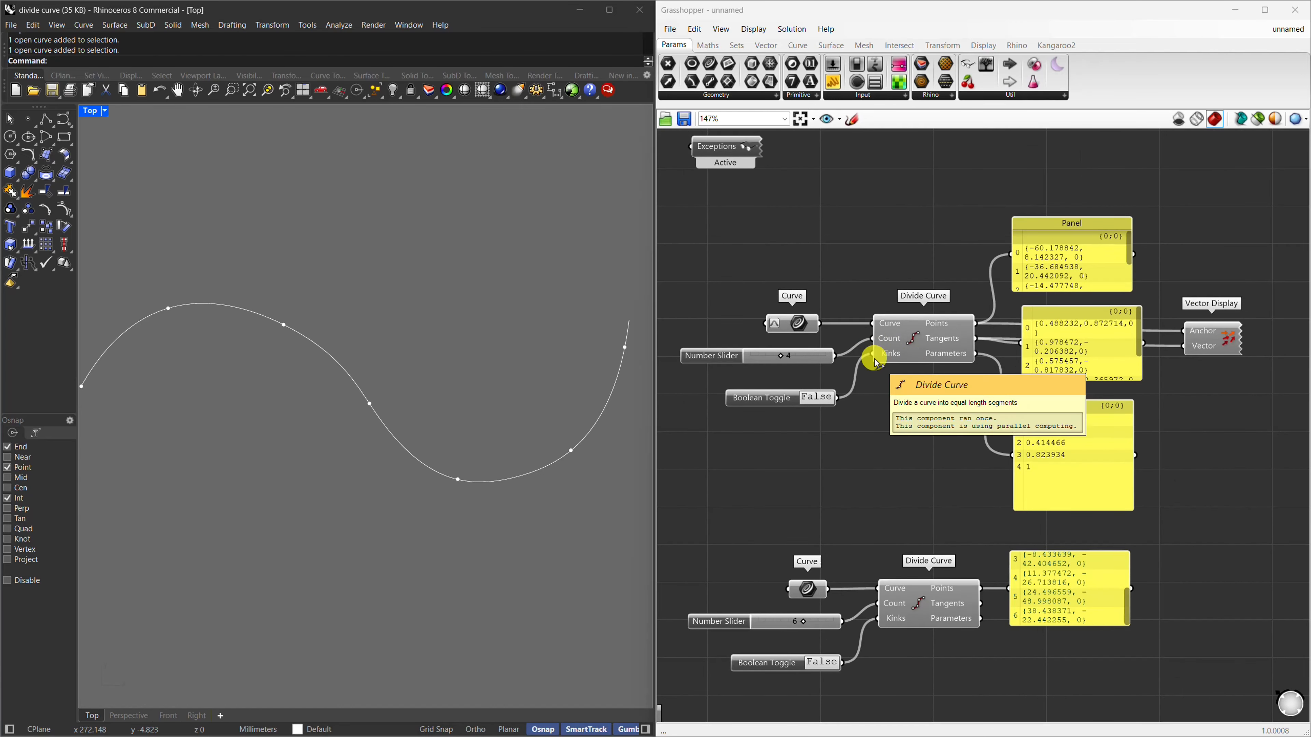
scroll(876, 363, up, 2)
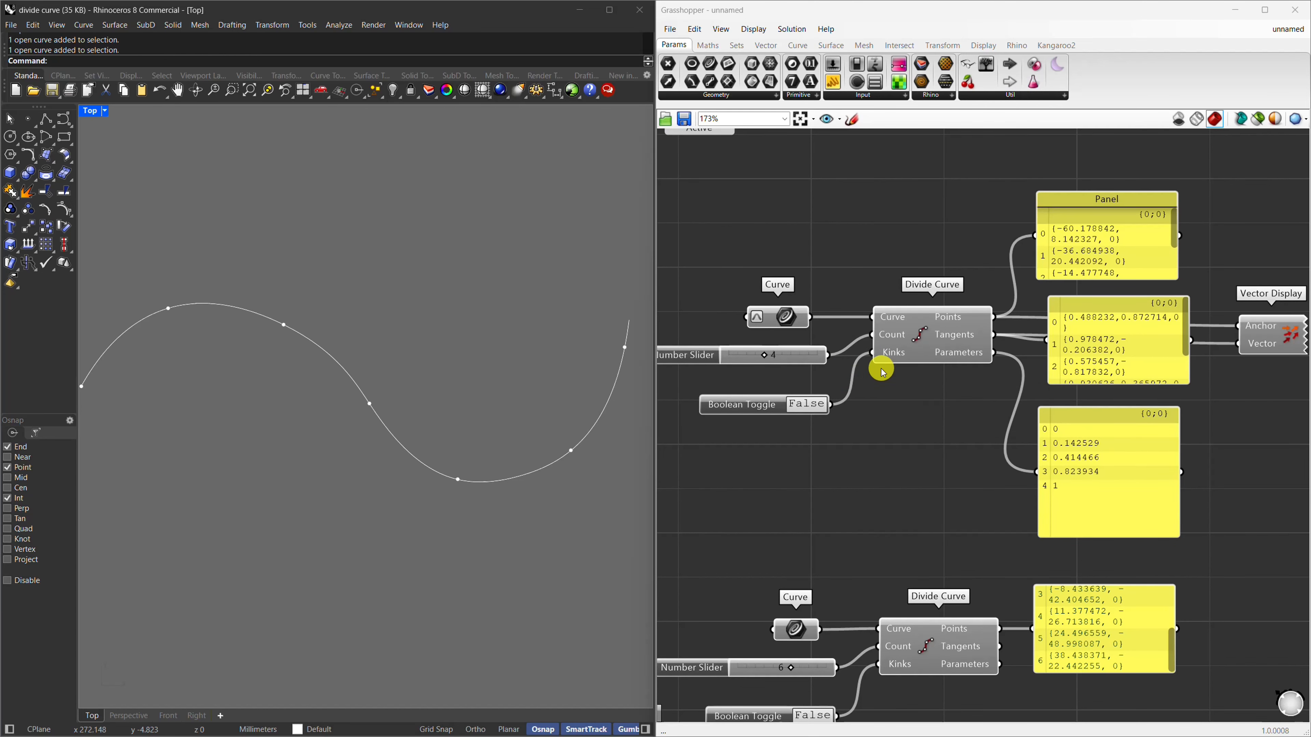
scroll(880, 369, down, 7)
scroll(1071, 359, up, 9)
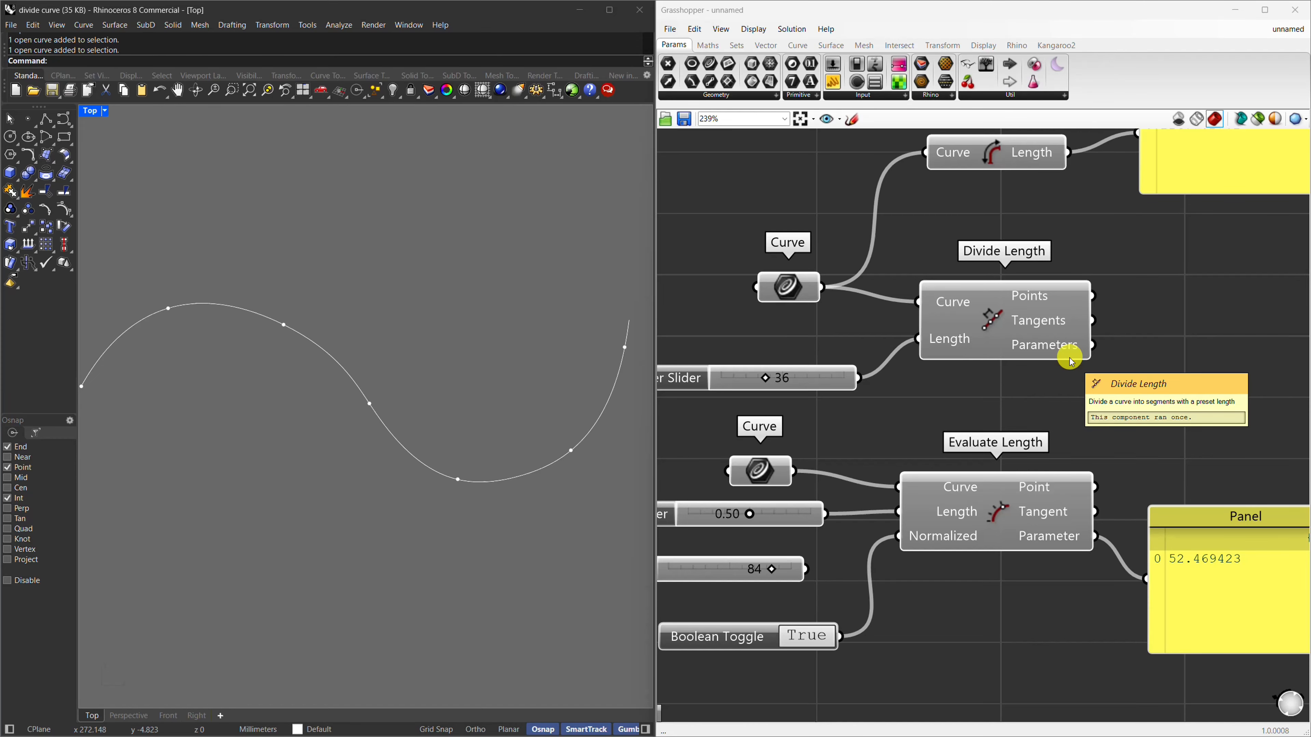
scroll(872, 411, down, 1)
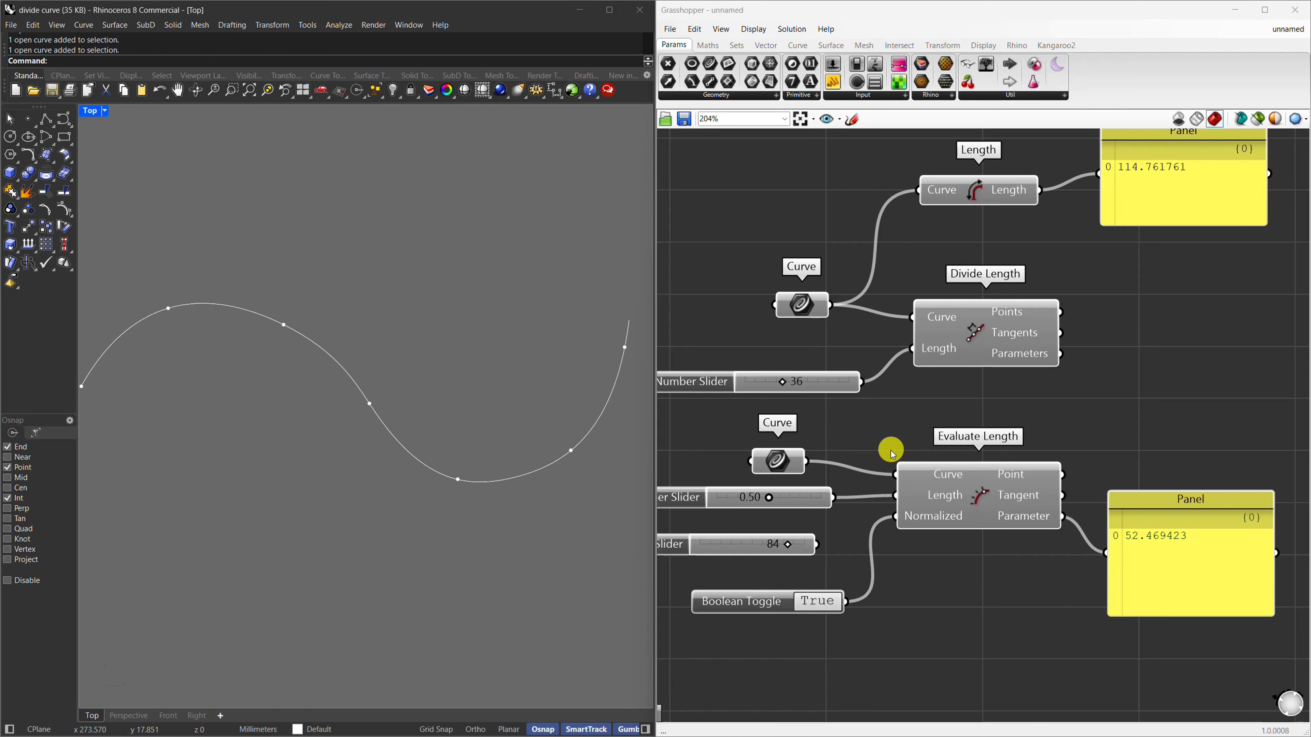
scroll(802, 456, down, 3)
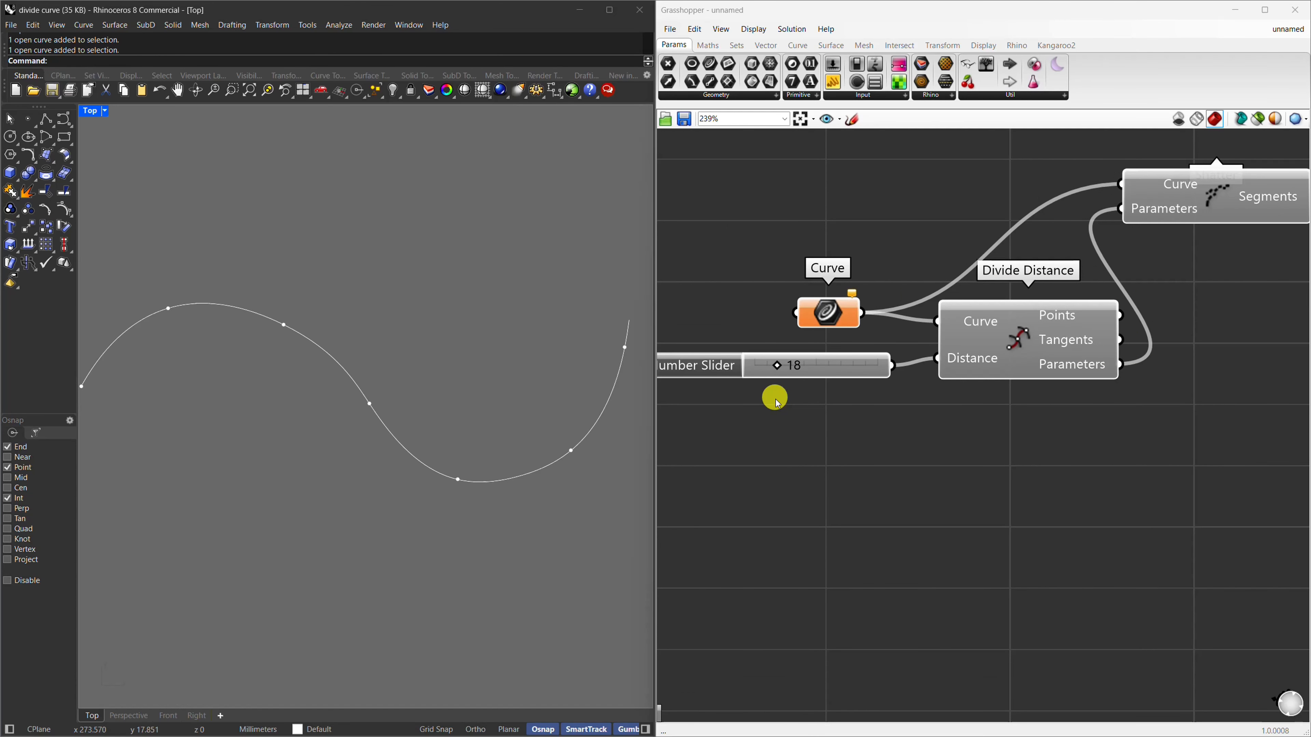
scroll(1092, 358, down, 2)
scroll(1168, 255, up, 2)
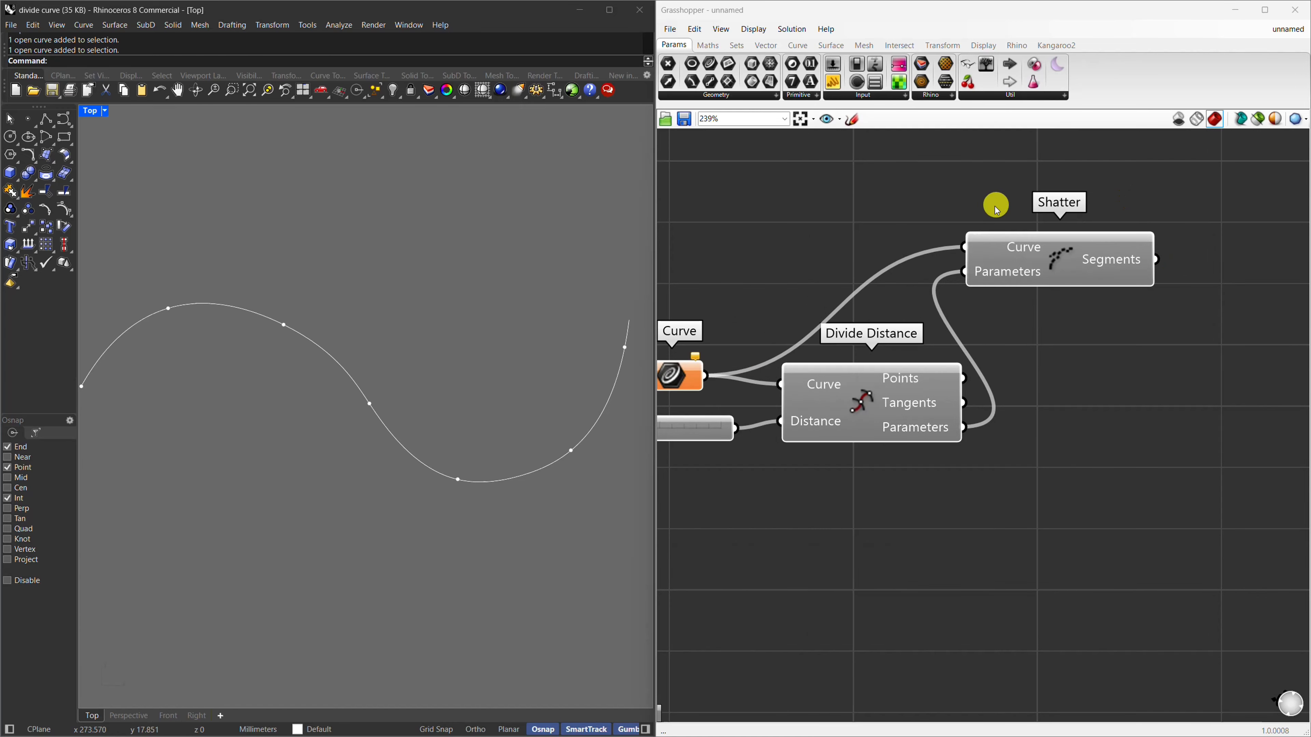